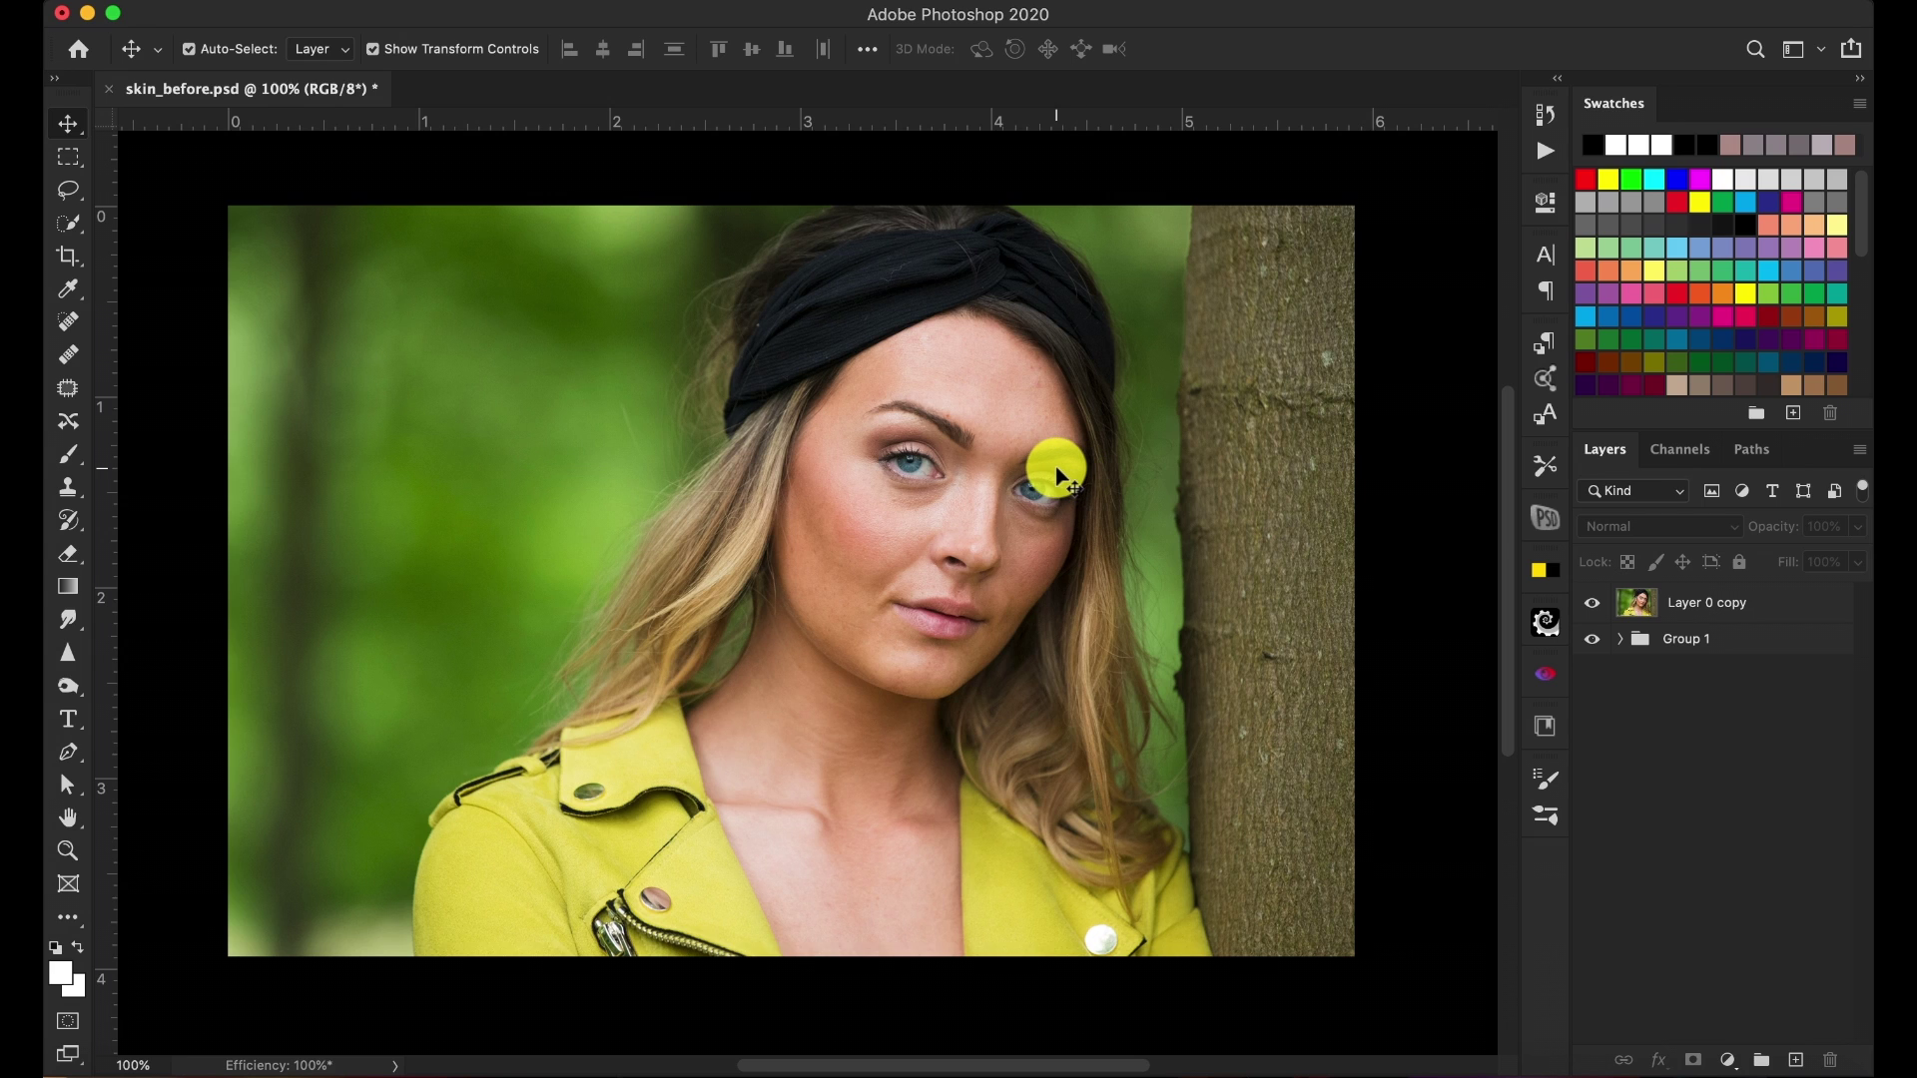
Hide Layer 0 copy, expand Group 1, turn off Black & White and show Blimishes
{"action": "left_click", "coordinate": [1591, 604]}
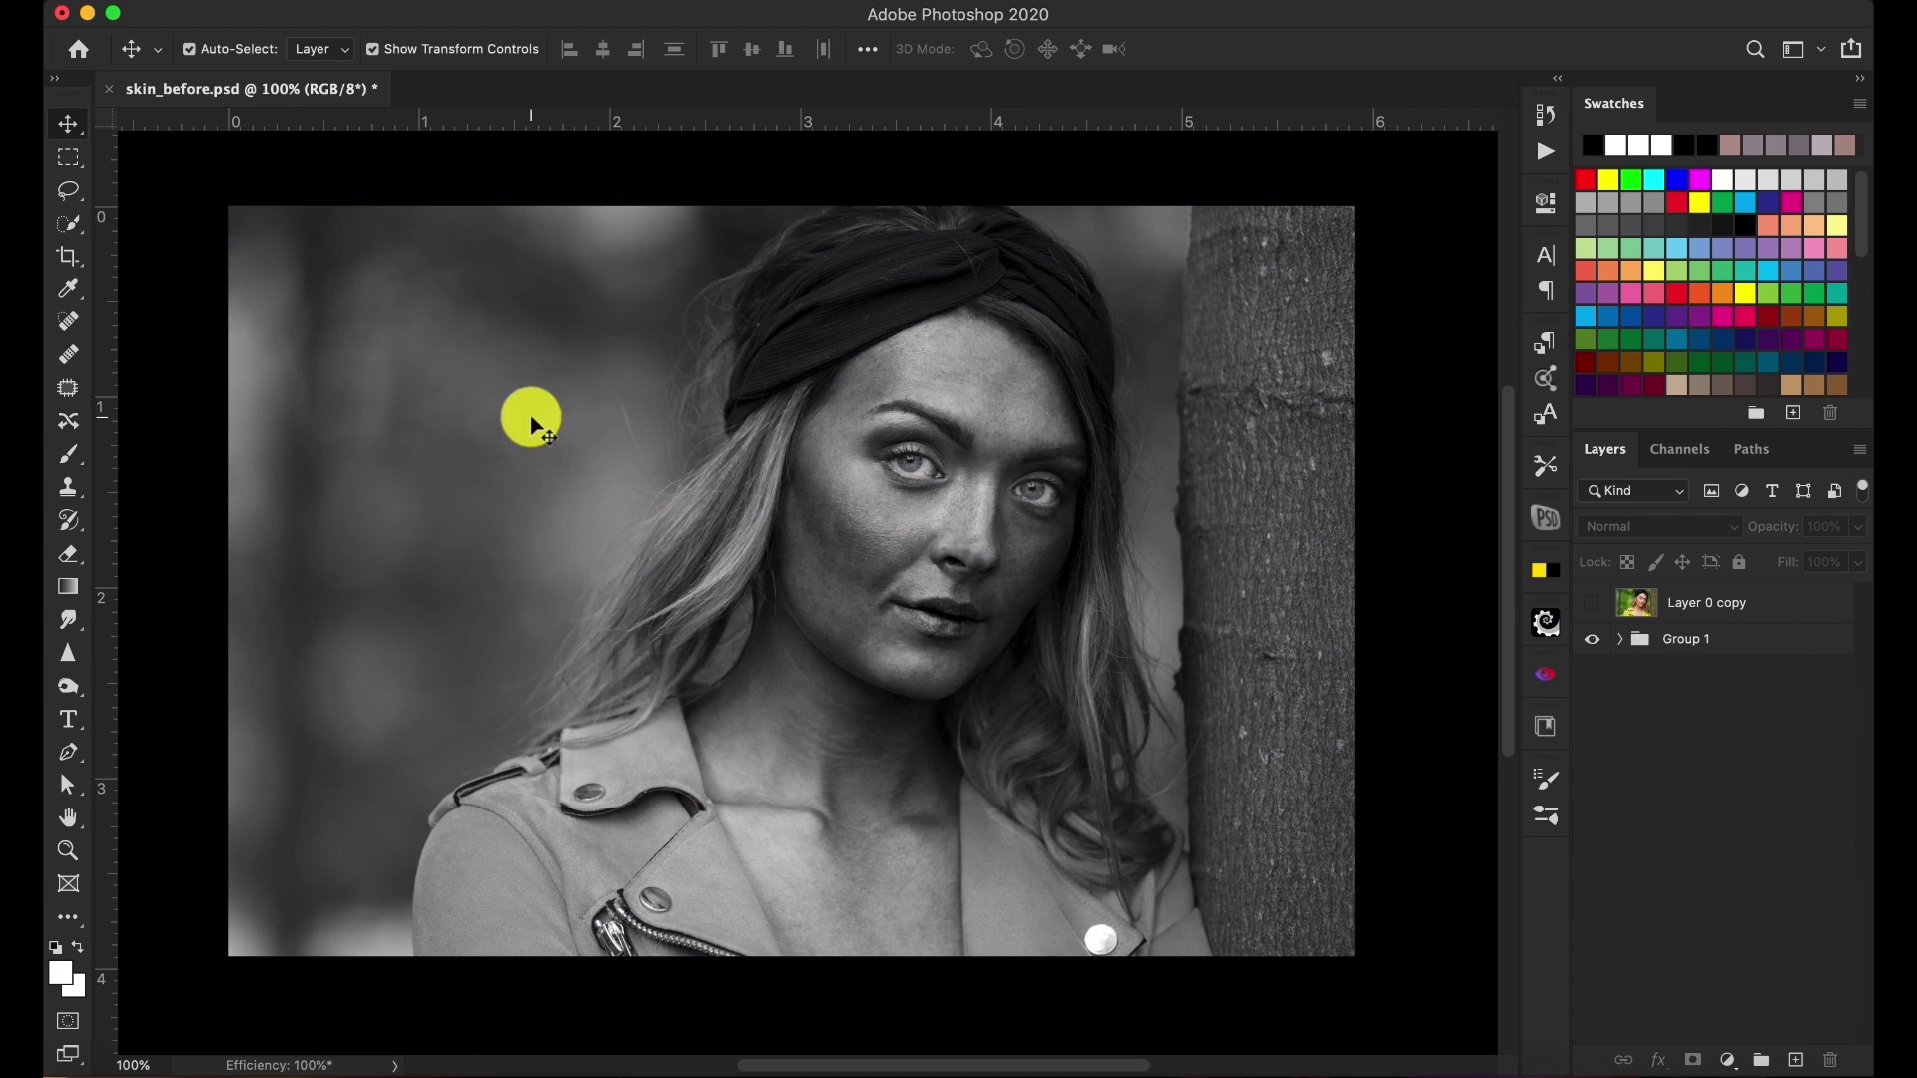
{"action": "left_click", "coordinate": [1690, 644]}
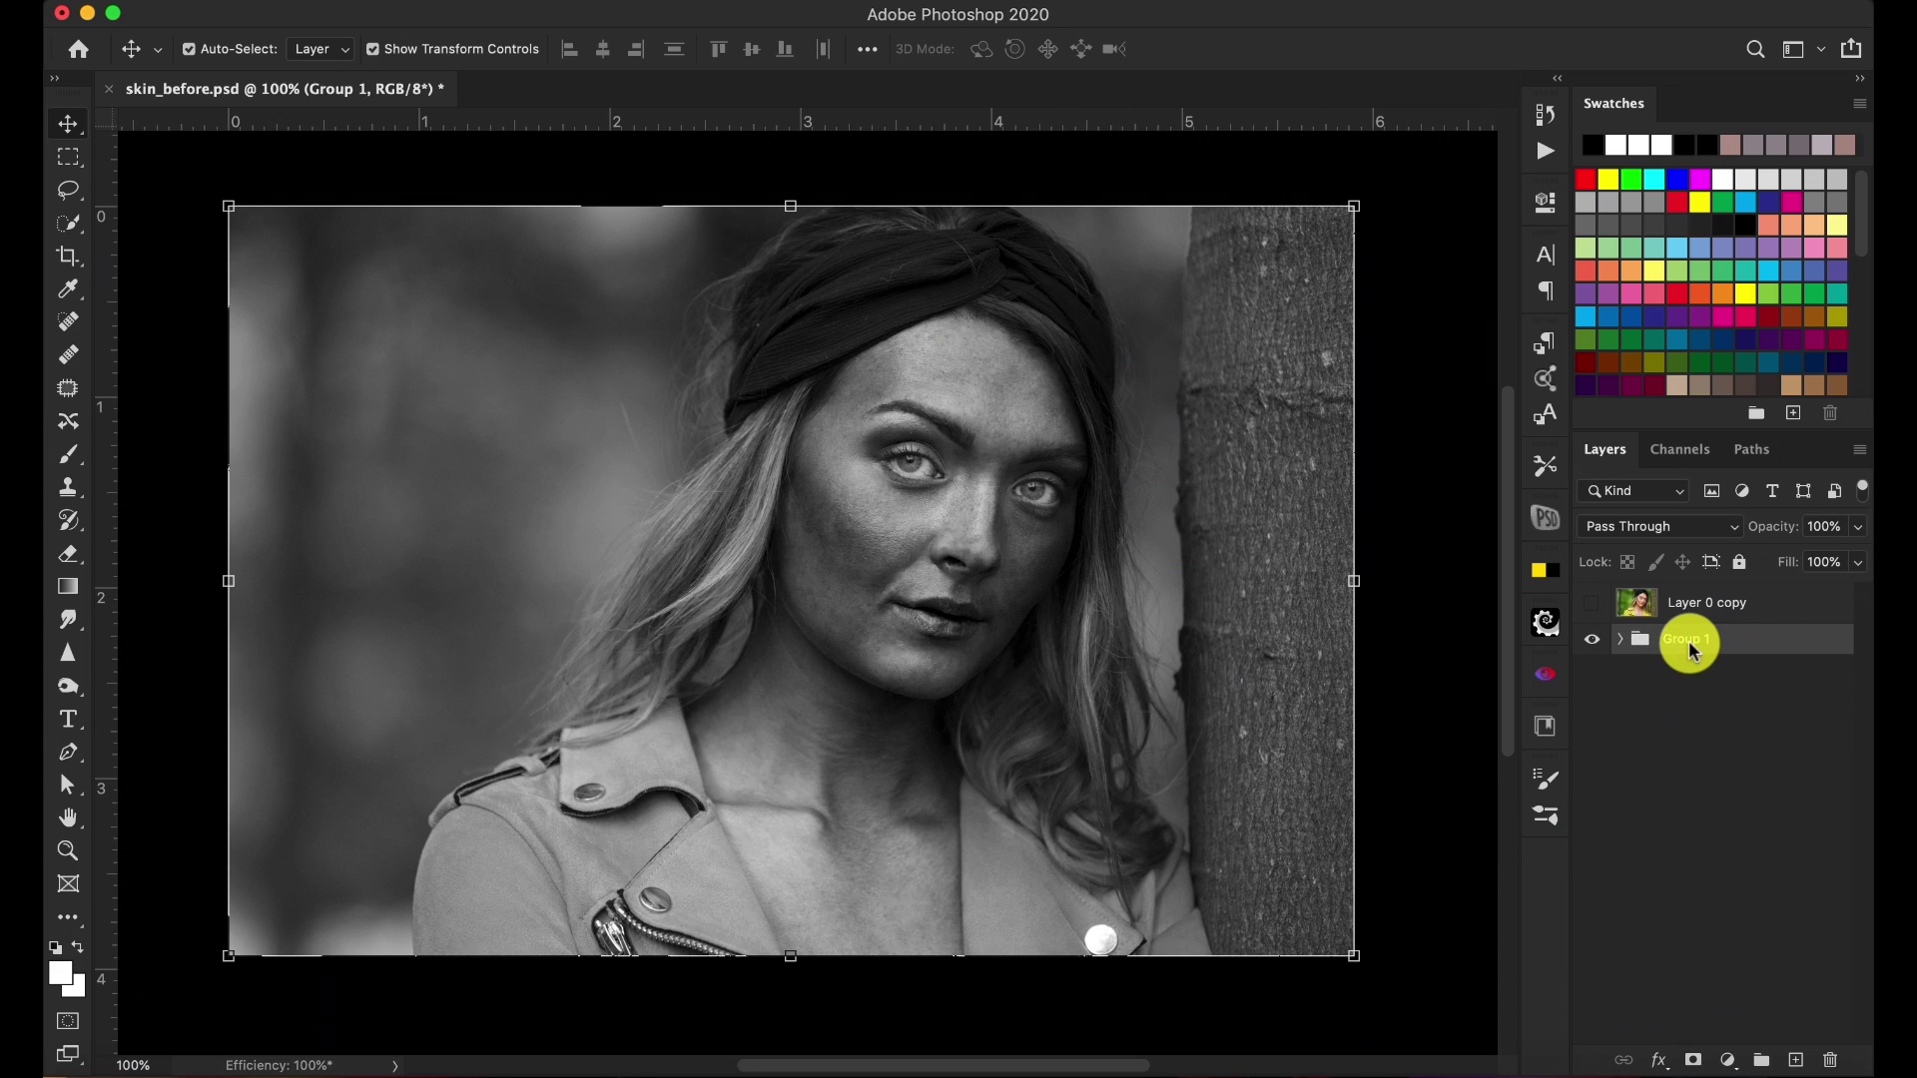
{"action": "left_click", "coordinate": [1619, 639]}
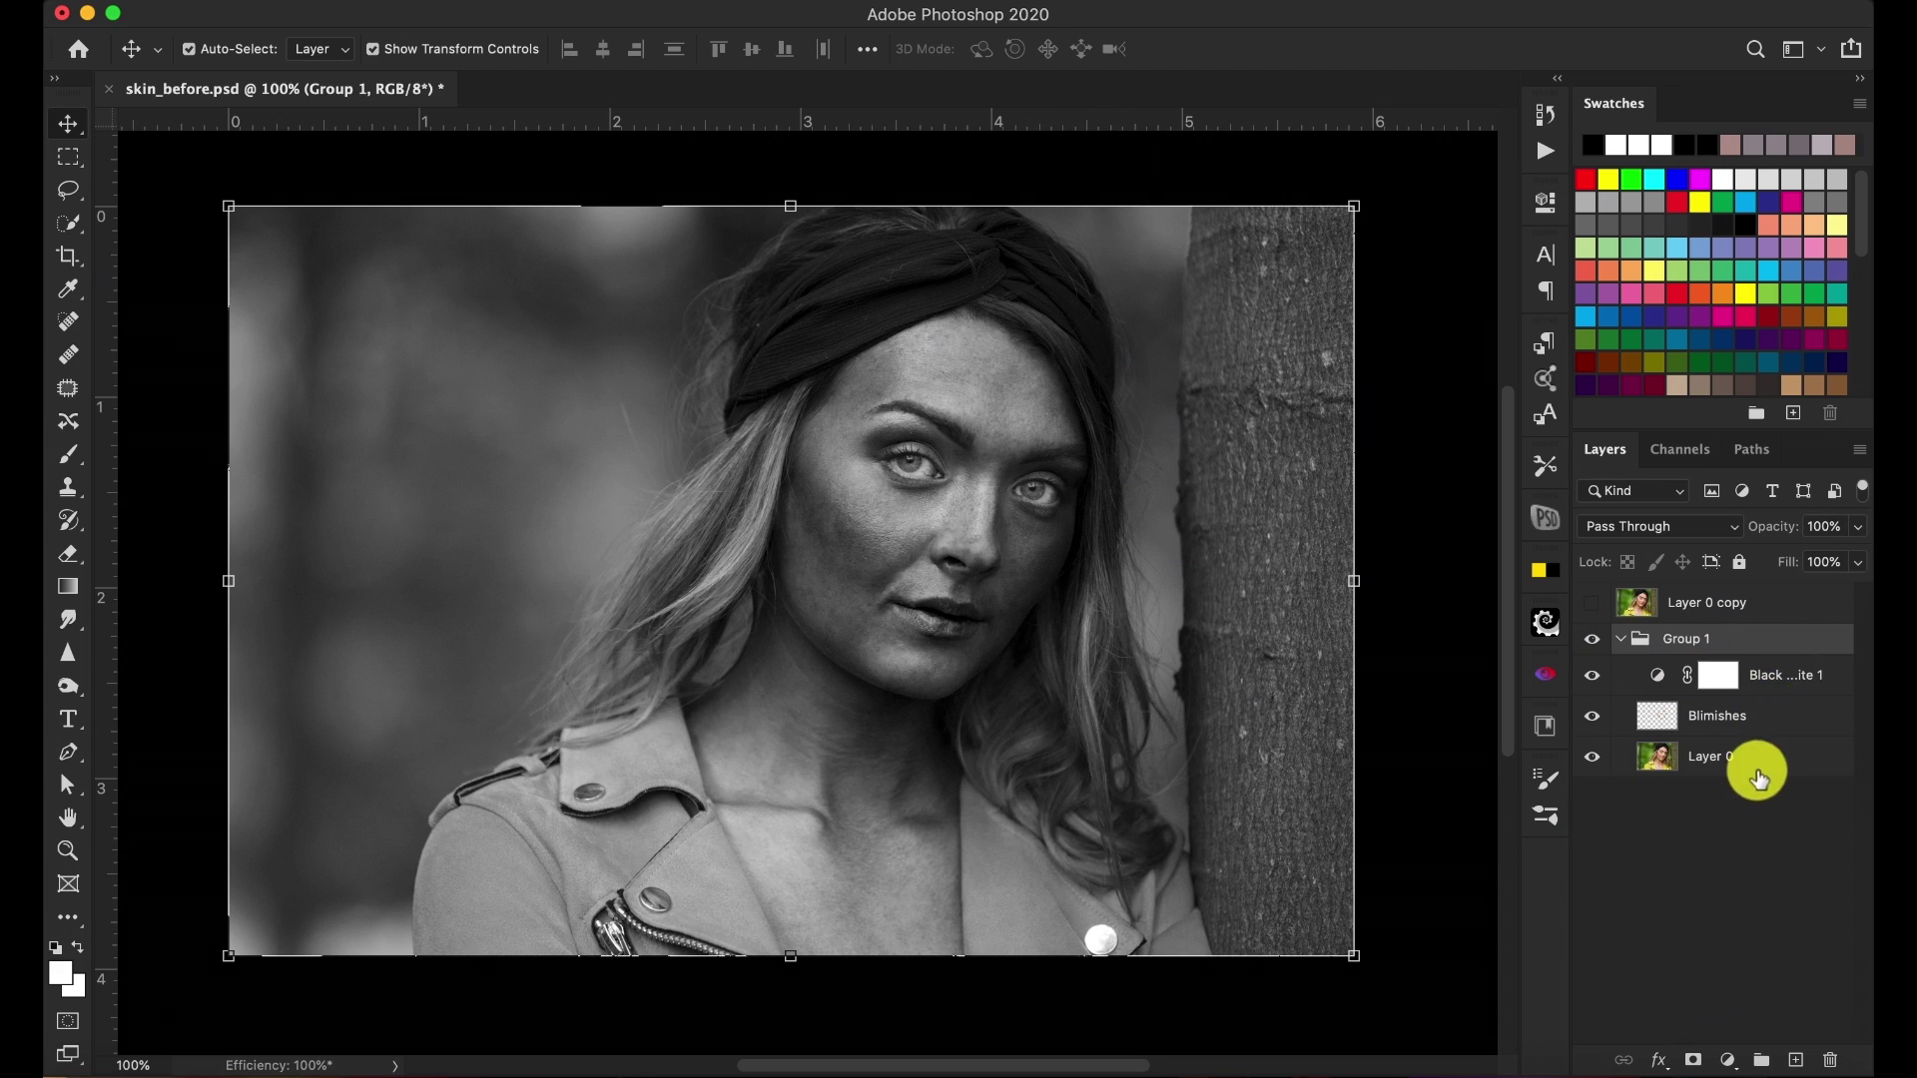
{"action": "left_click", "coordinate": [1592, 676]}
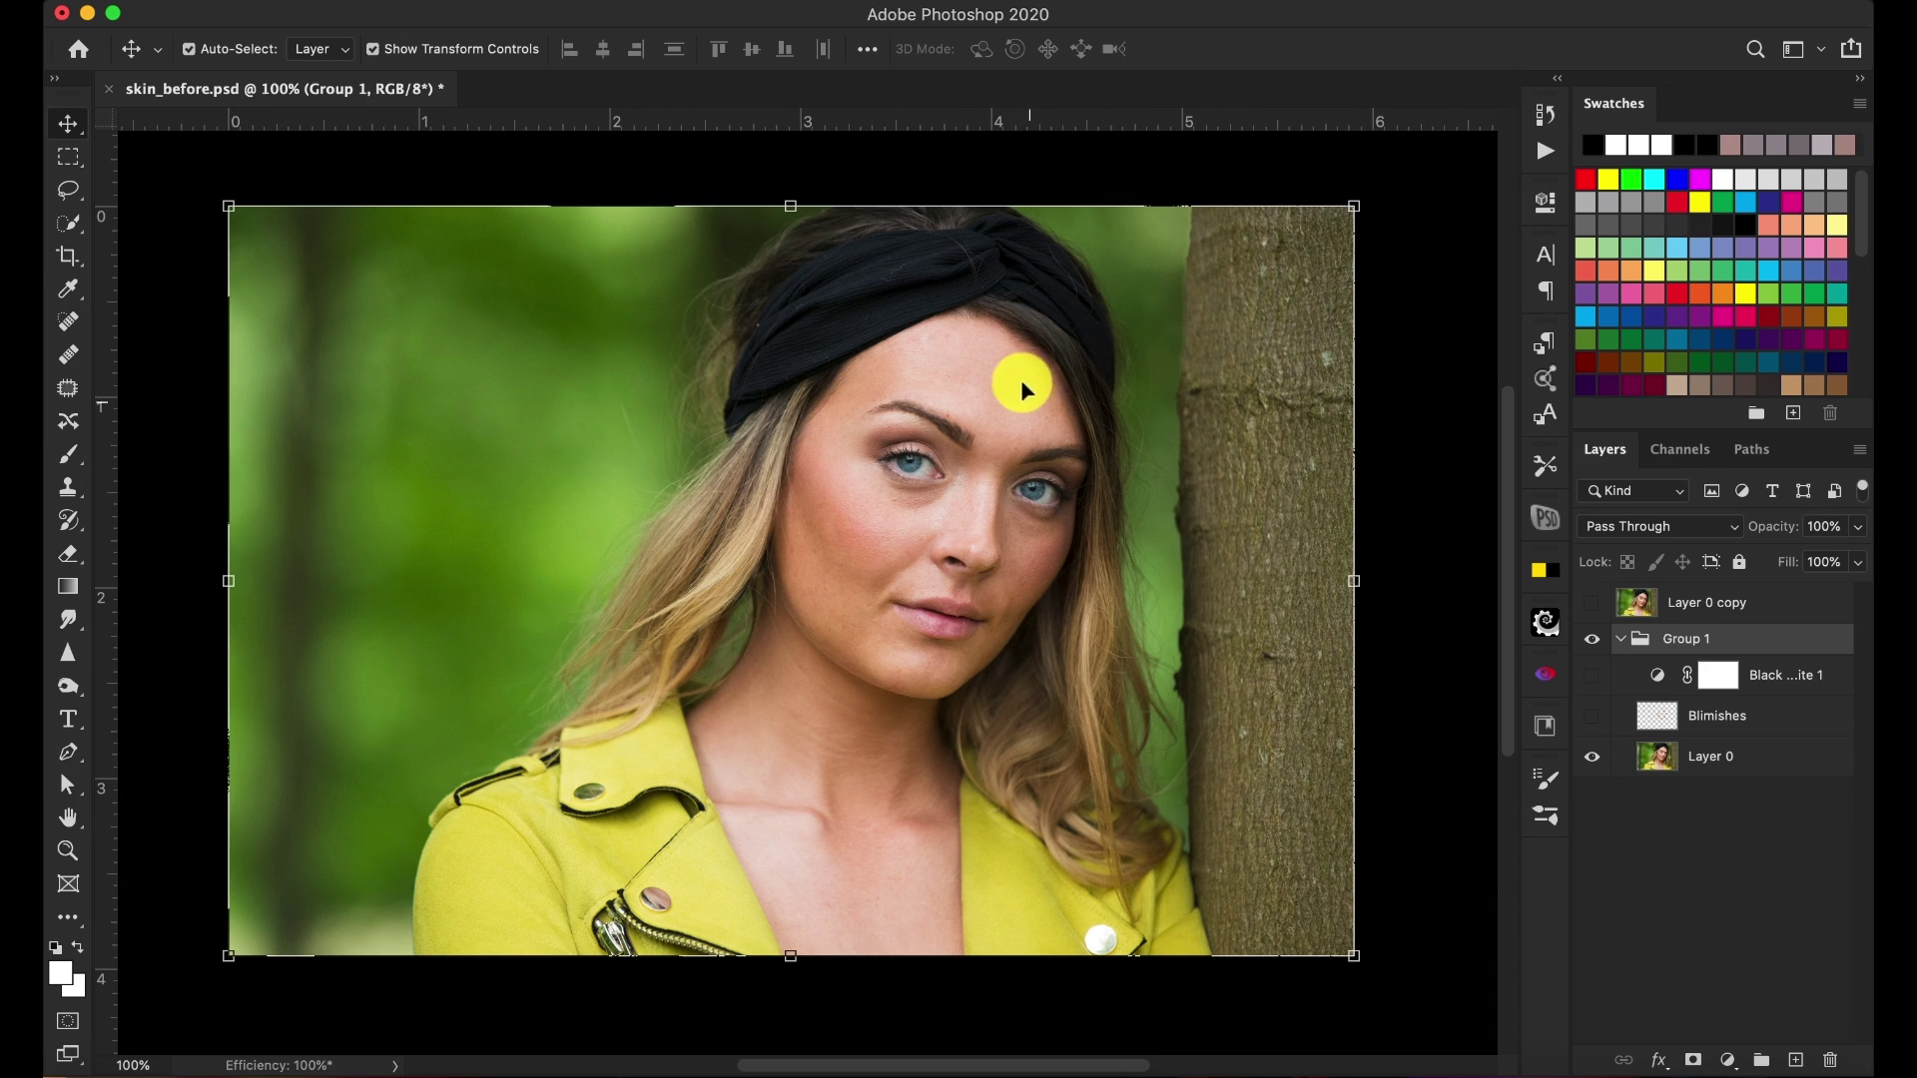
{"action": "left_click", "coordinate": [1593, 719]}
Restore Black & White, collapse and hide Group 1, and show Layer 0 copy
{"action": "left_click", "coordinate": [1700, 611]}
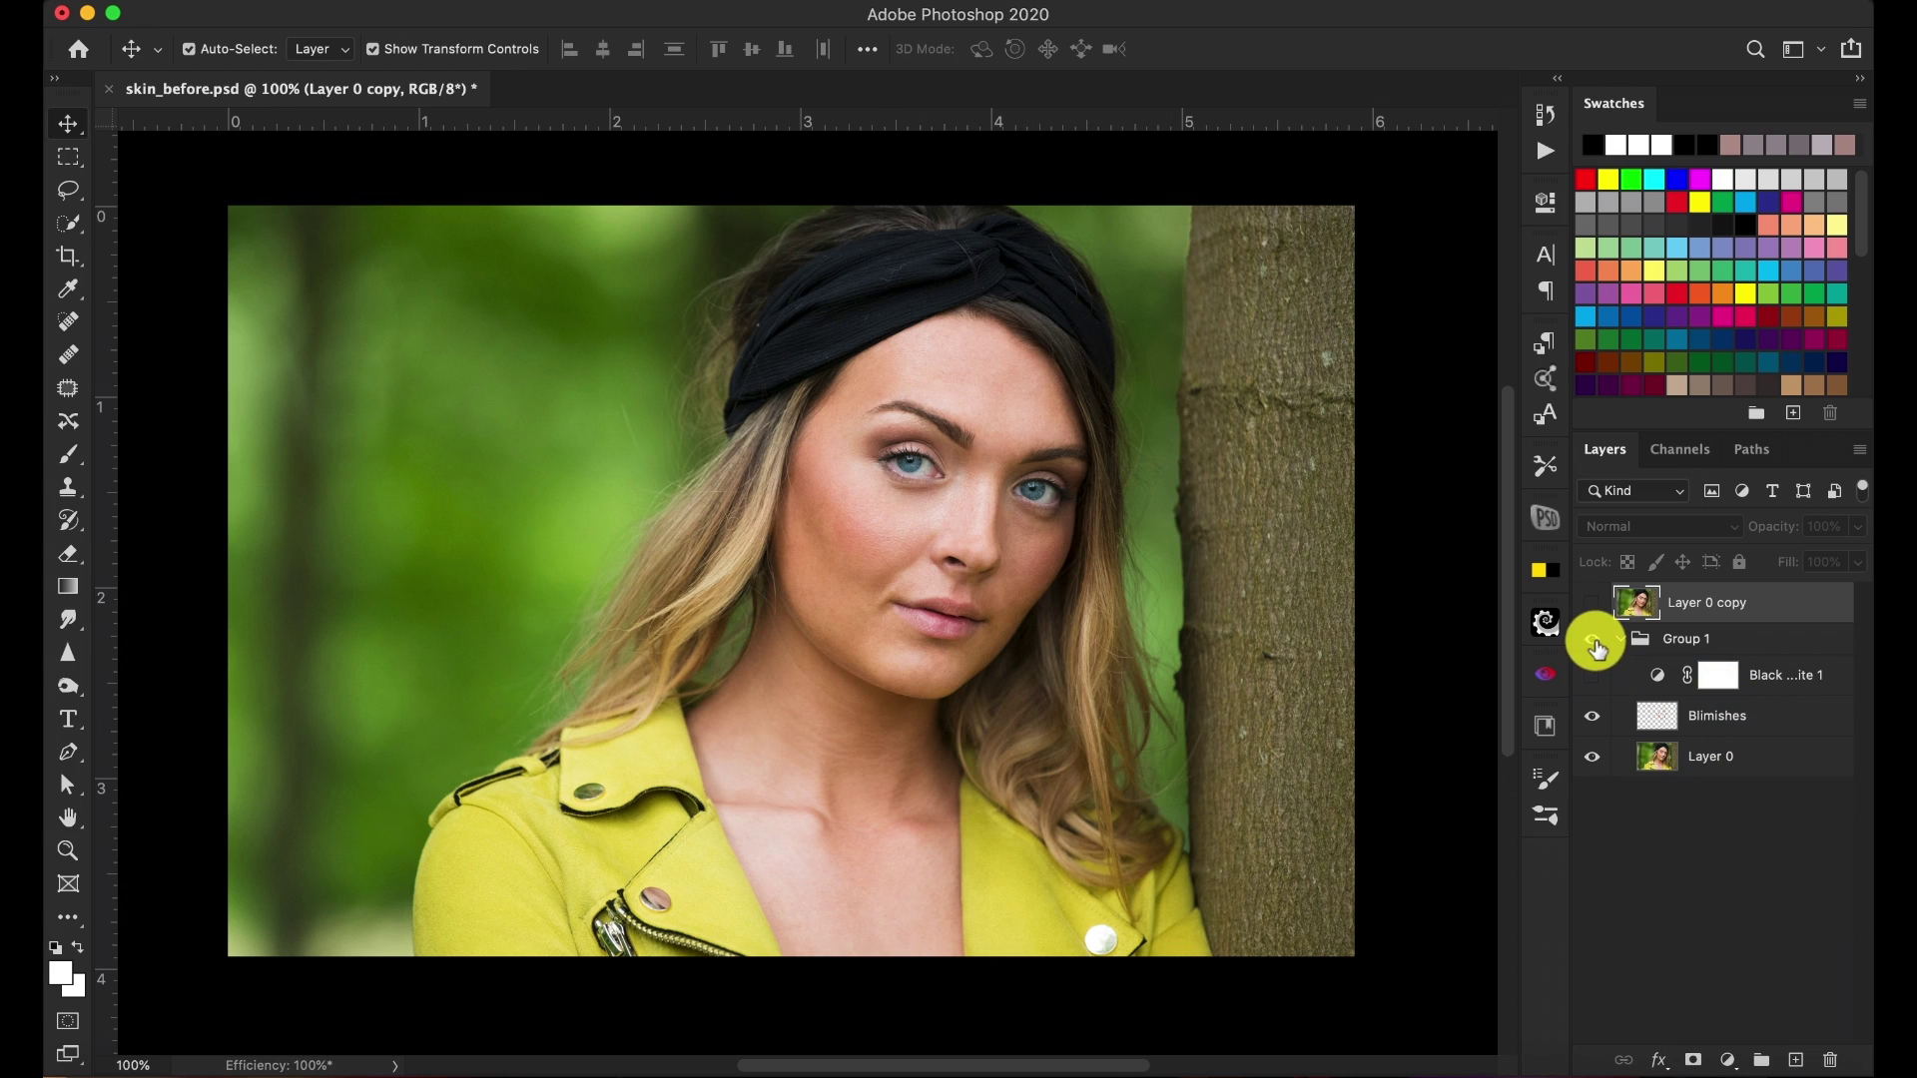
{"action": "left_click", "coordinate": [1591, 675]}
{"action": "left_click", "coordinate": [1618, 639]}
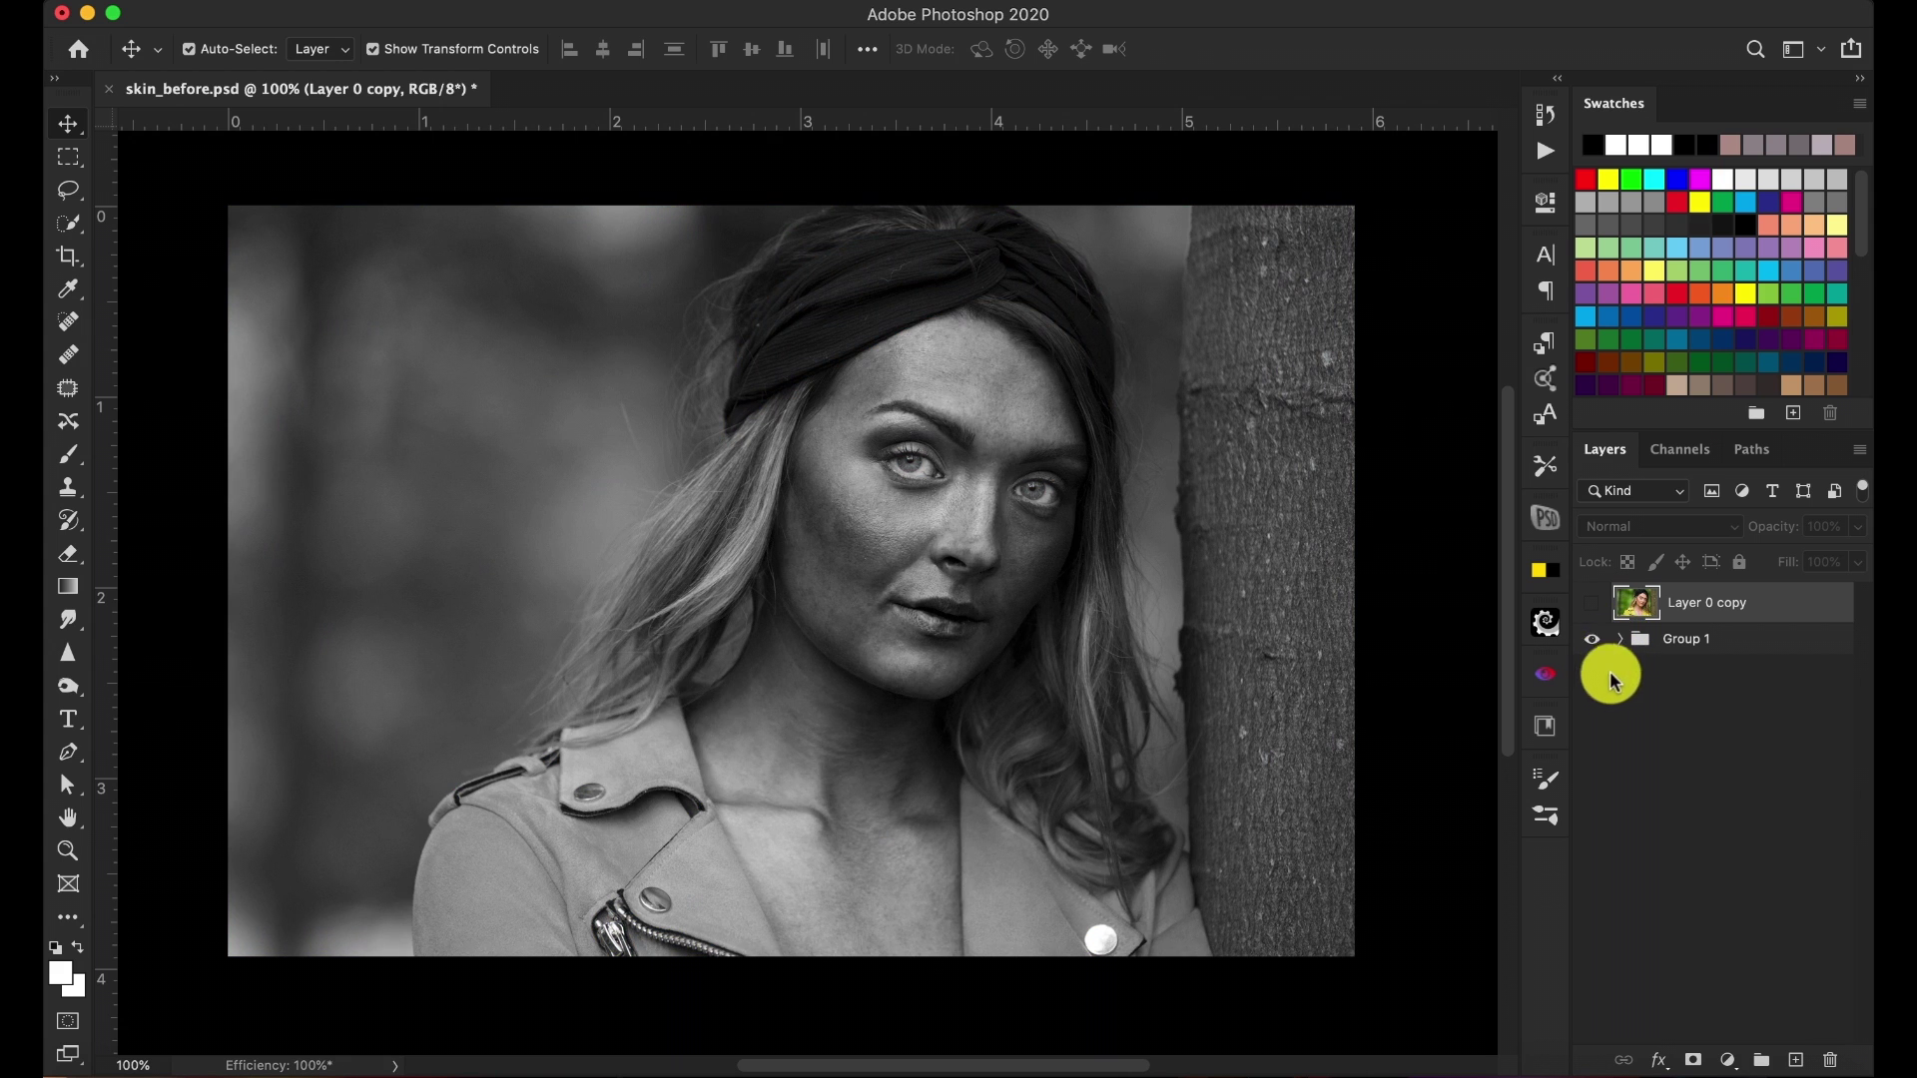
{"action": "left_click", "coordinate": [1592, 641]}
{"action": "left_click", "coordinate": [1592, 603]}
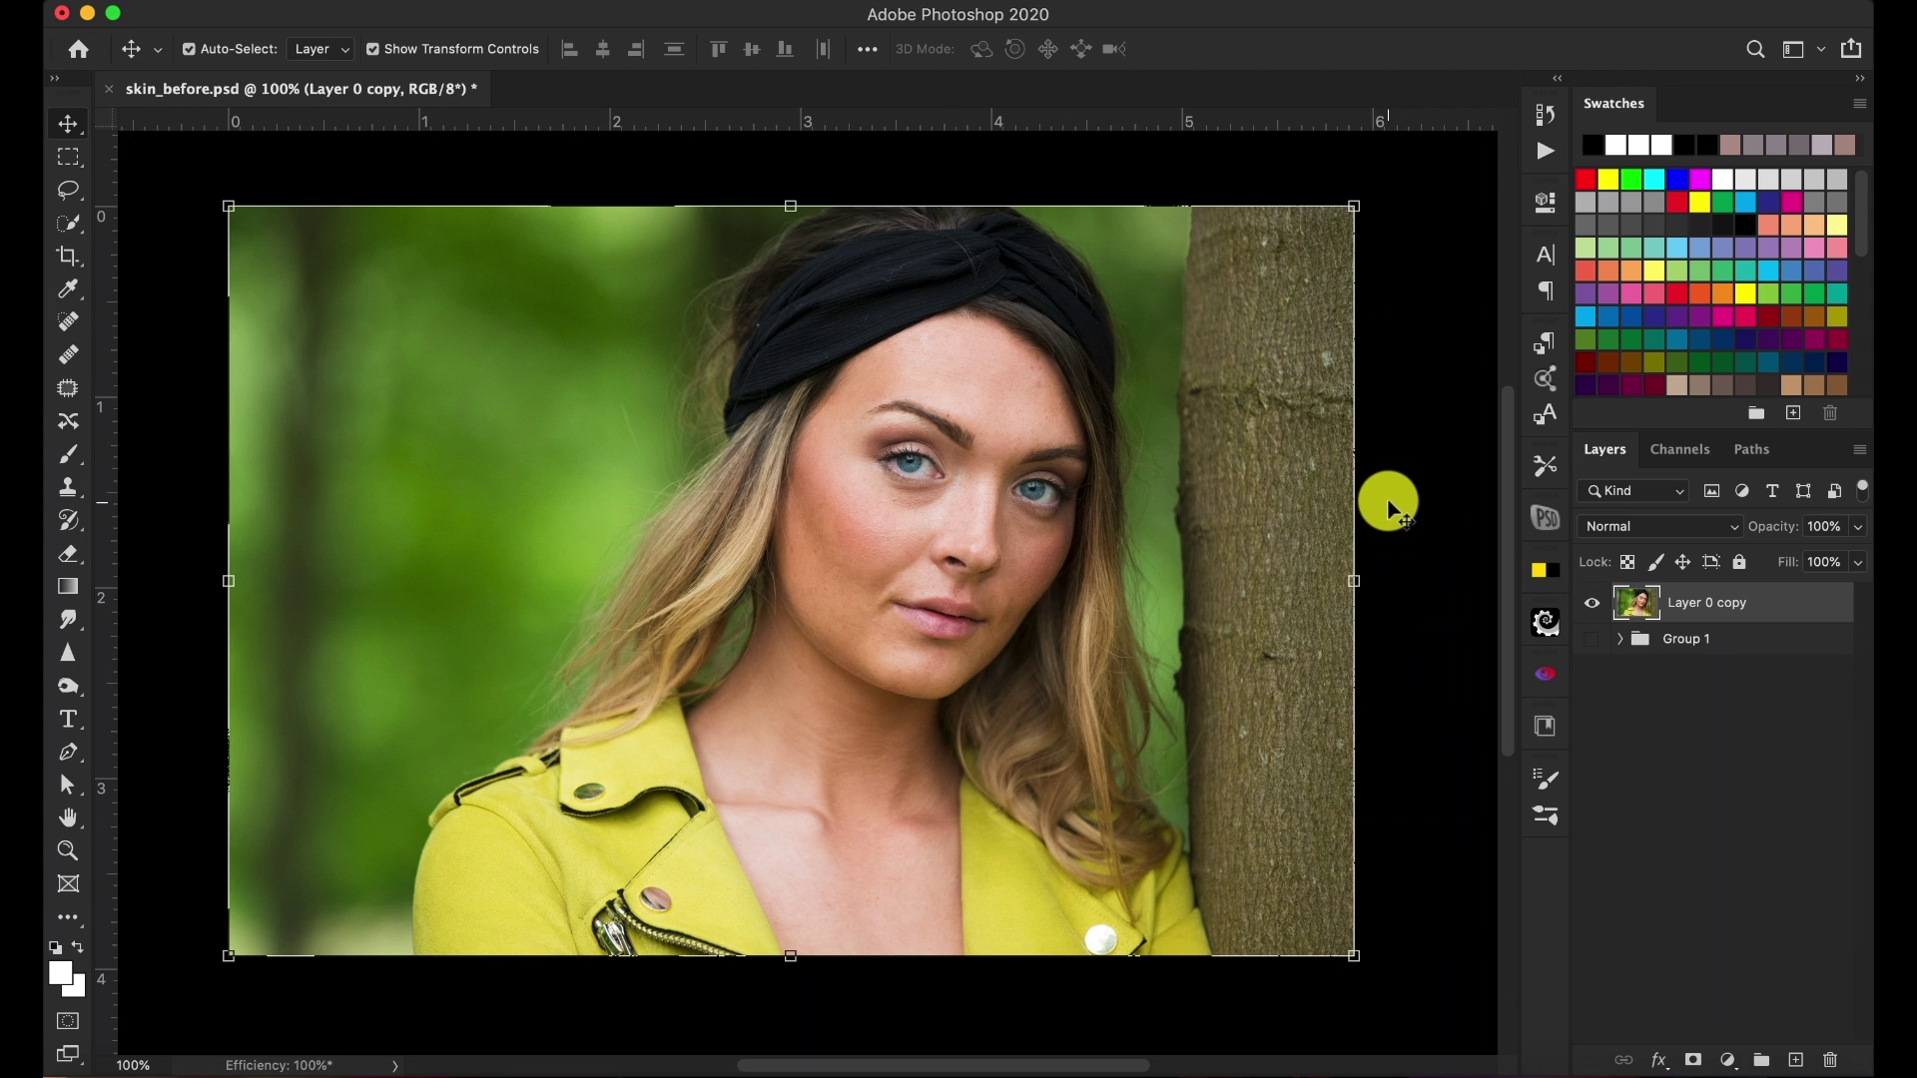
Zoom in on the eyes, step back out to 300%, then zoom on the cheek beside the nose
{"action": "left_click", "coordinate": [68, 851]}
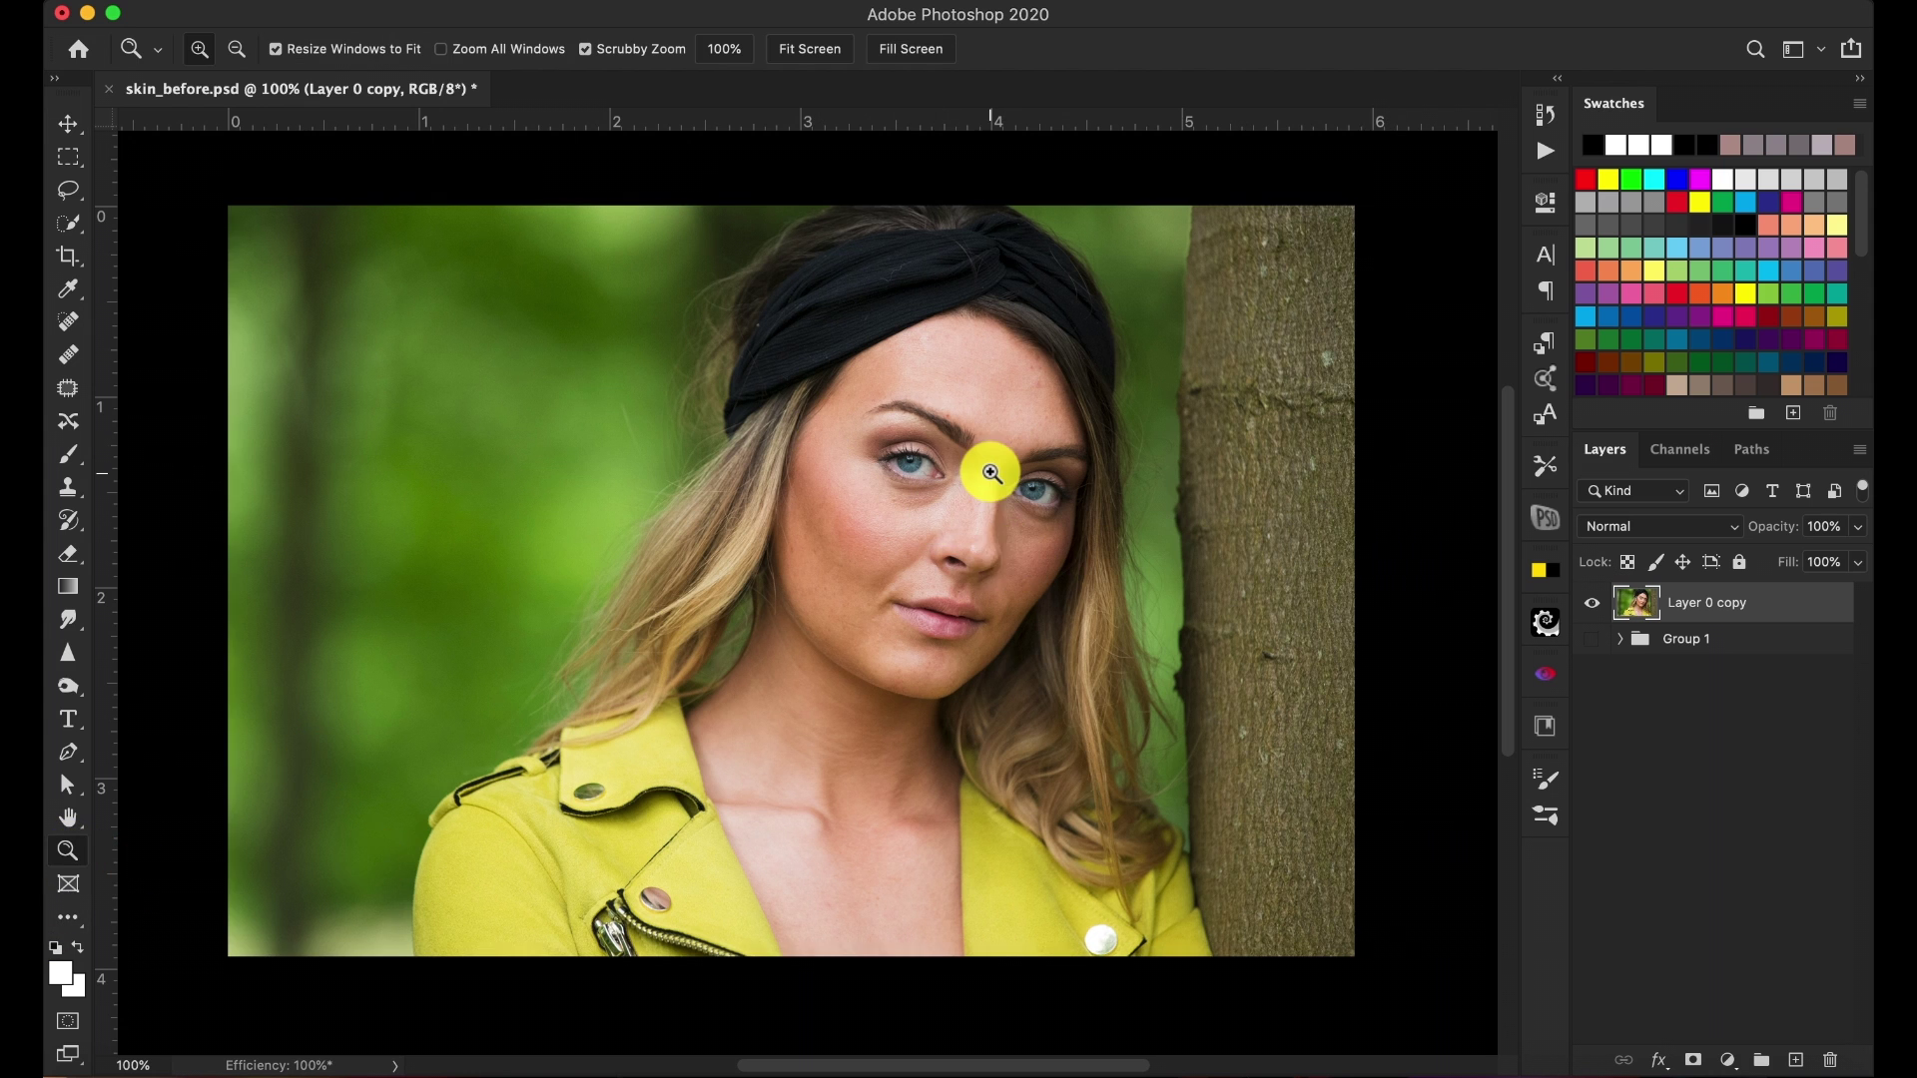
{"action": "left_click", "coordinate": [991, 472]}
{"action": "left_click", "coordinate": [992, 473]}
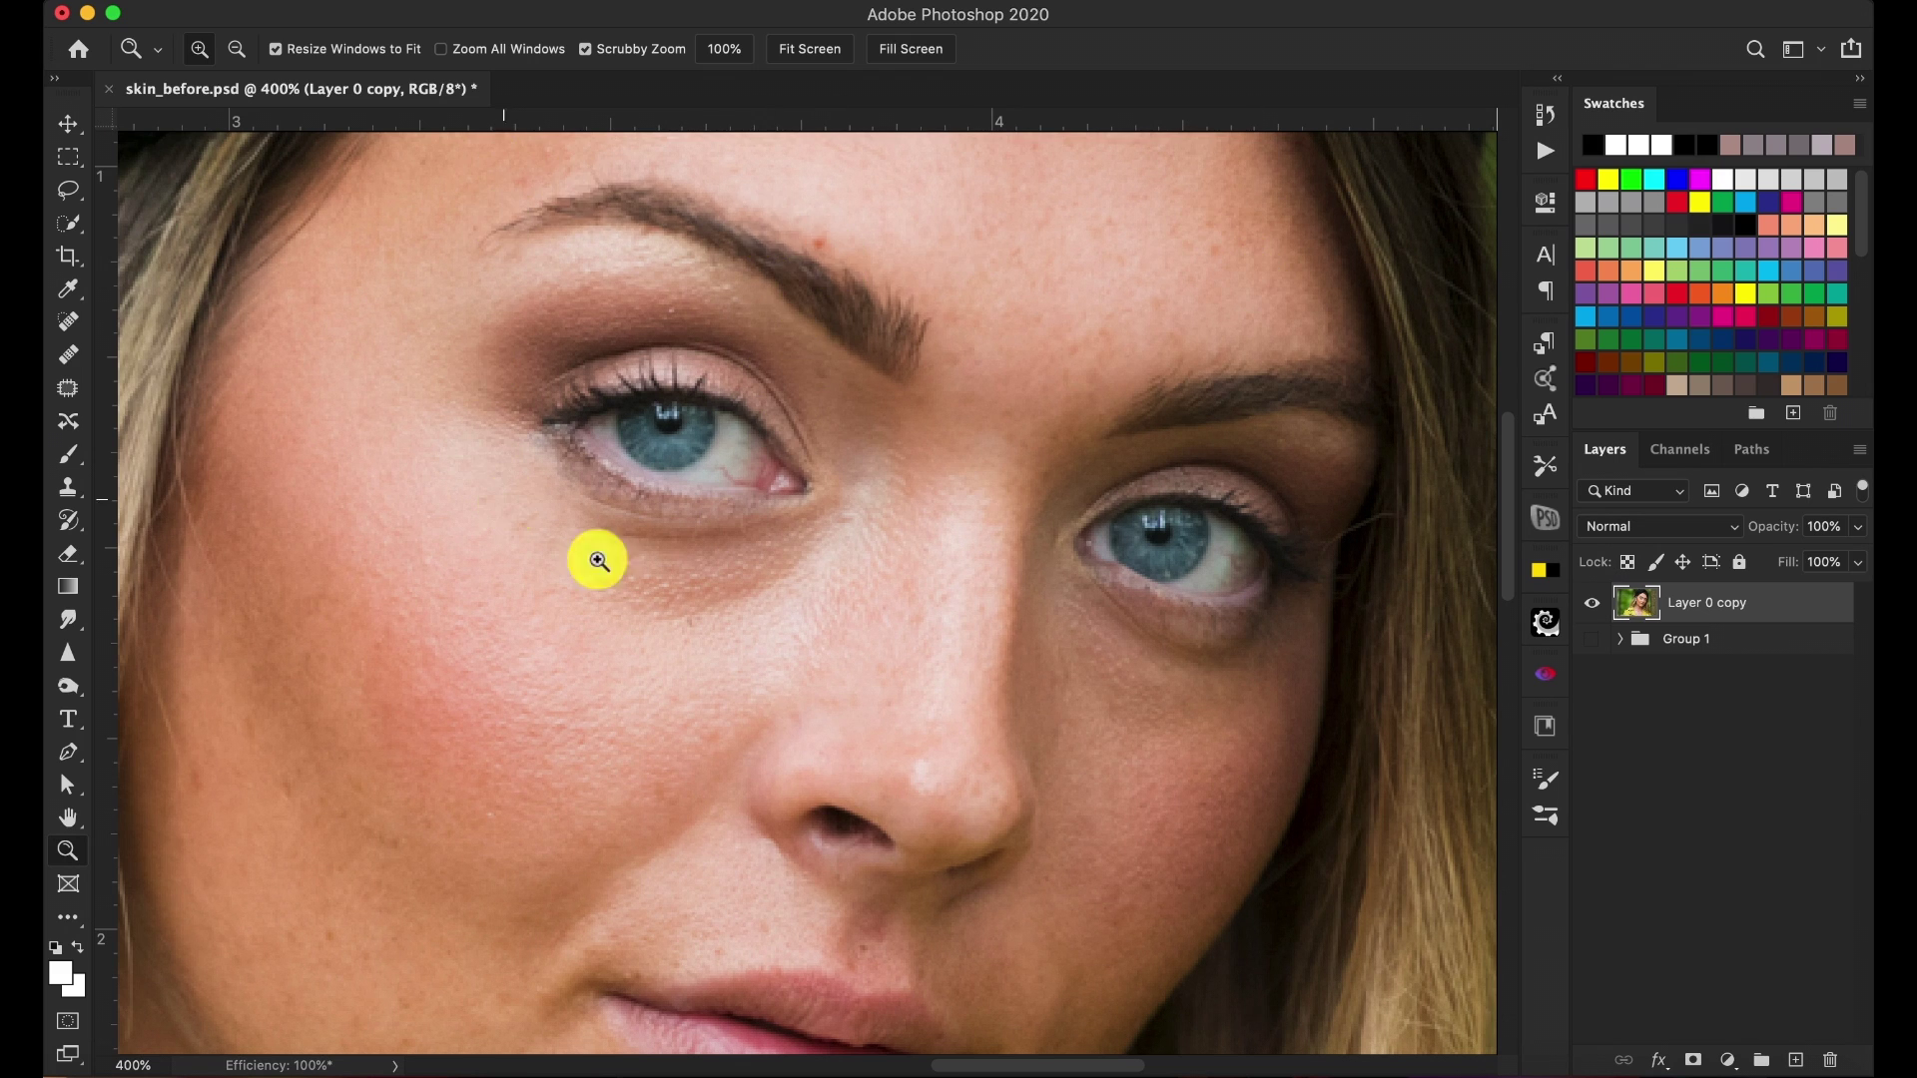
{"action": "scroll", "coordinate": [1029, 456], "scroll_direction": "right", "scroll_amount": 3}
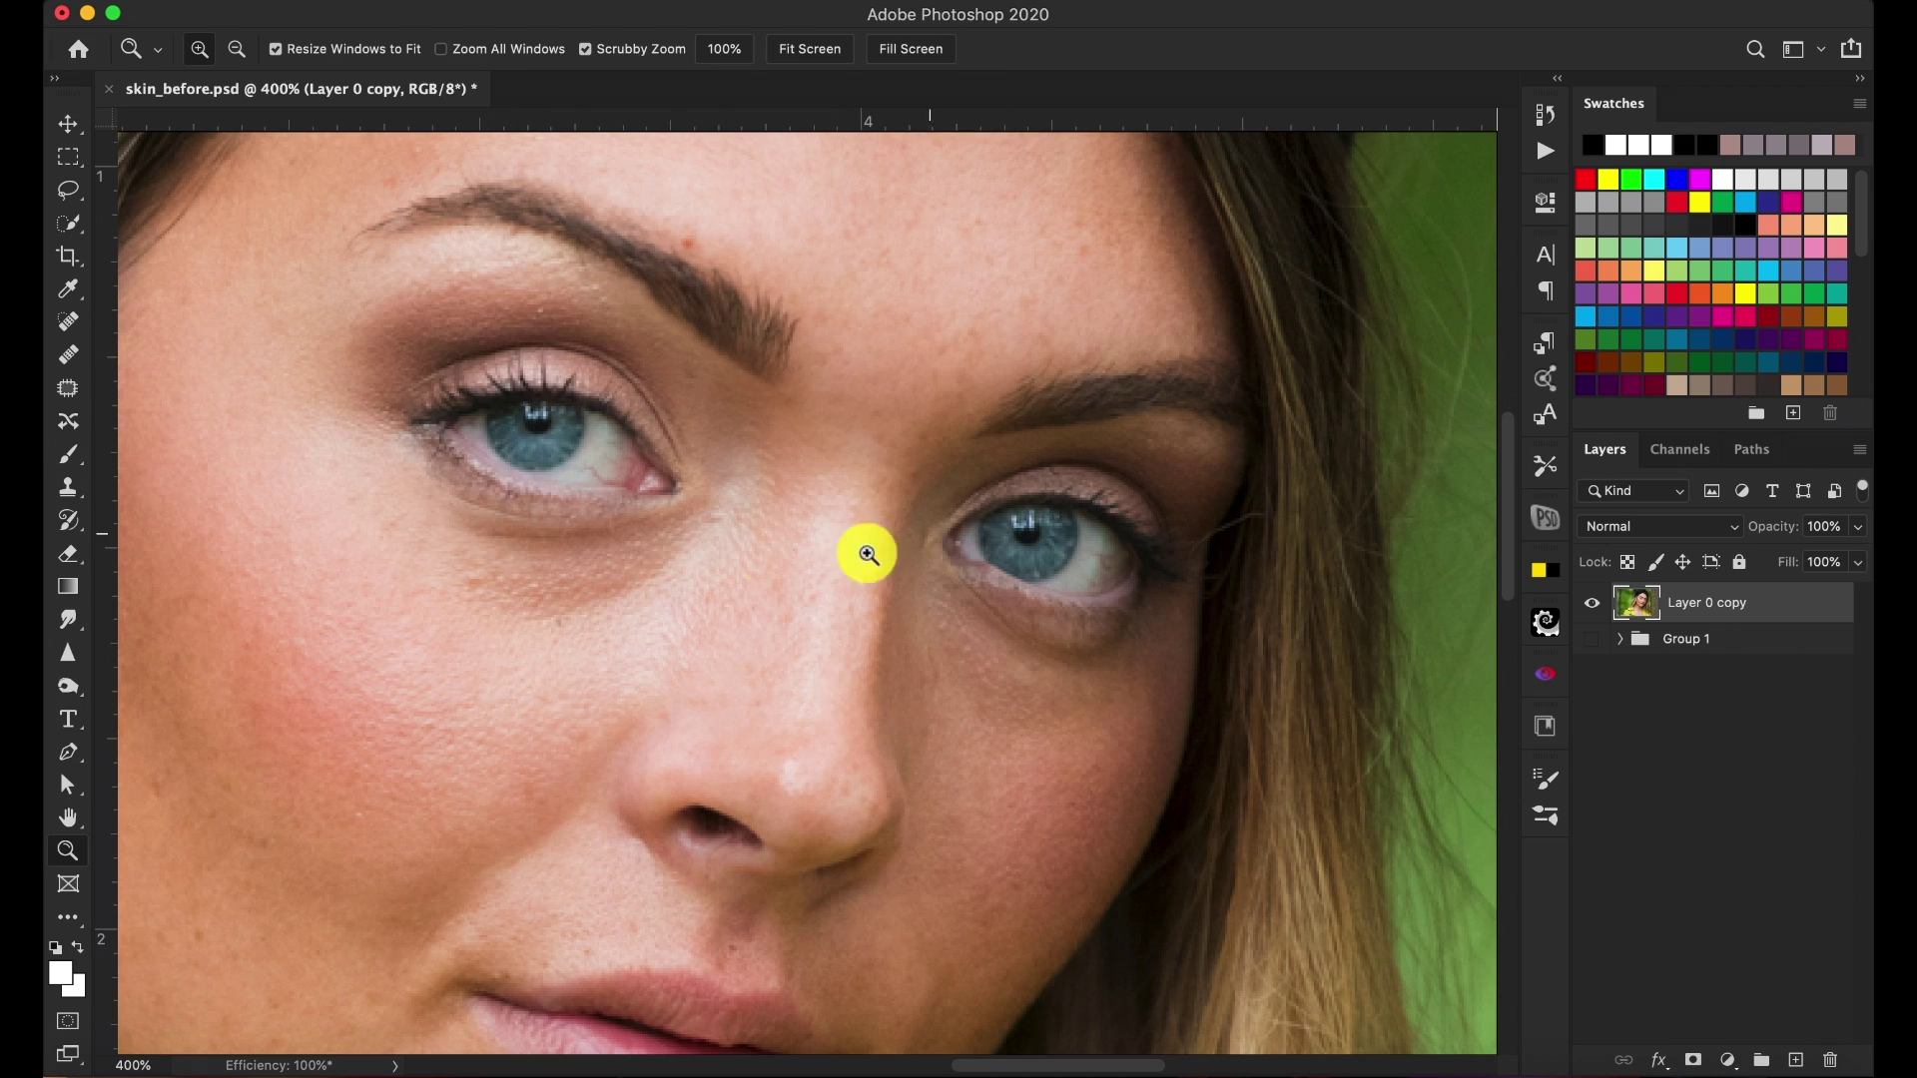
{"action": "left_click", "coordinate": [640, 631], "text": "alt"}
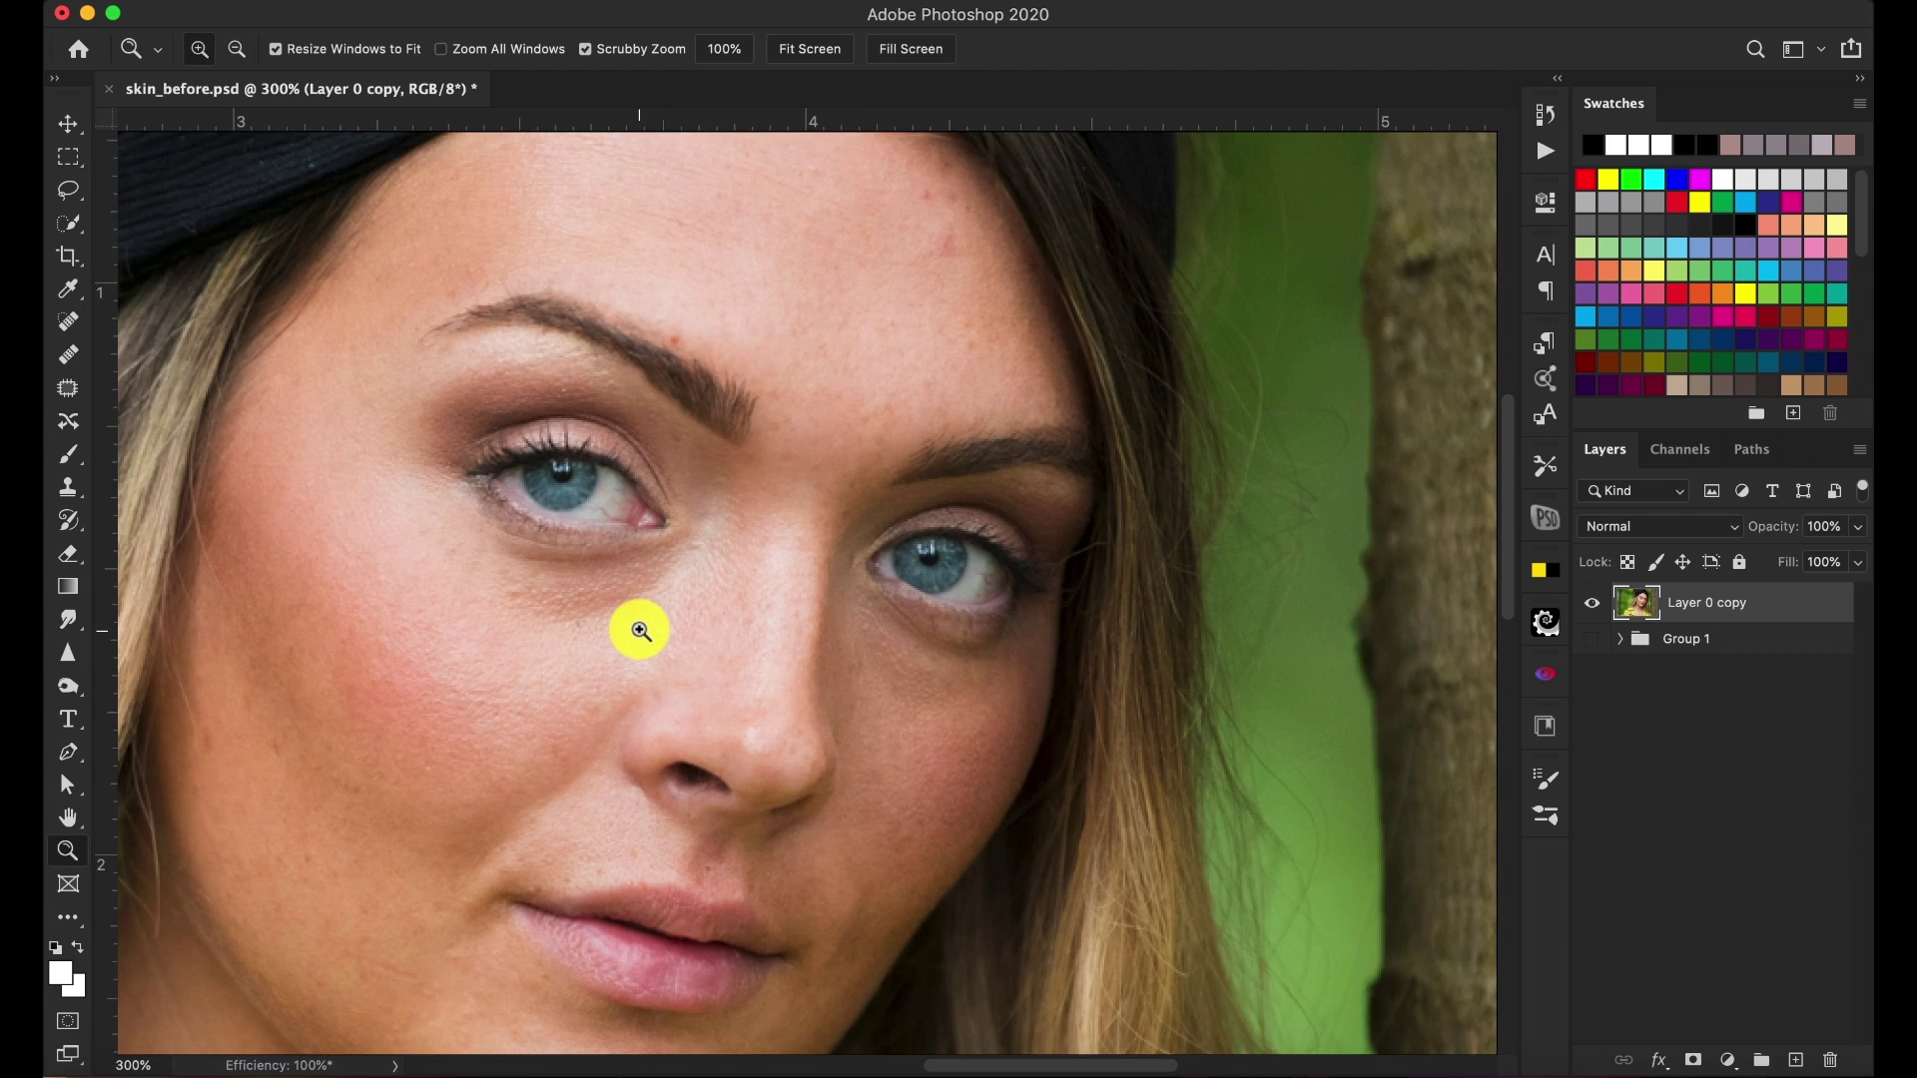
{"action": "left_click", "coordinate": [640, 631], "text": "alt"}
{"action": "left_click", "coordinate": [734, 602]}
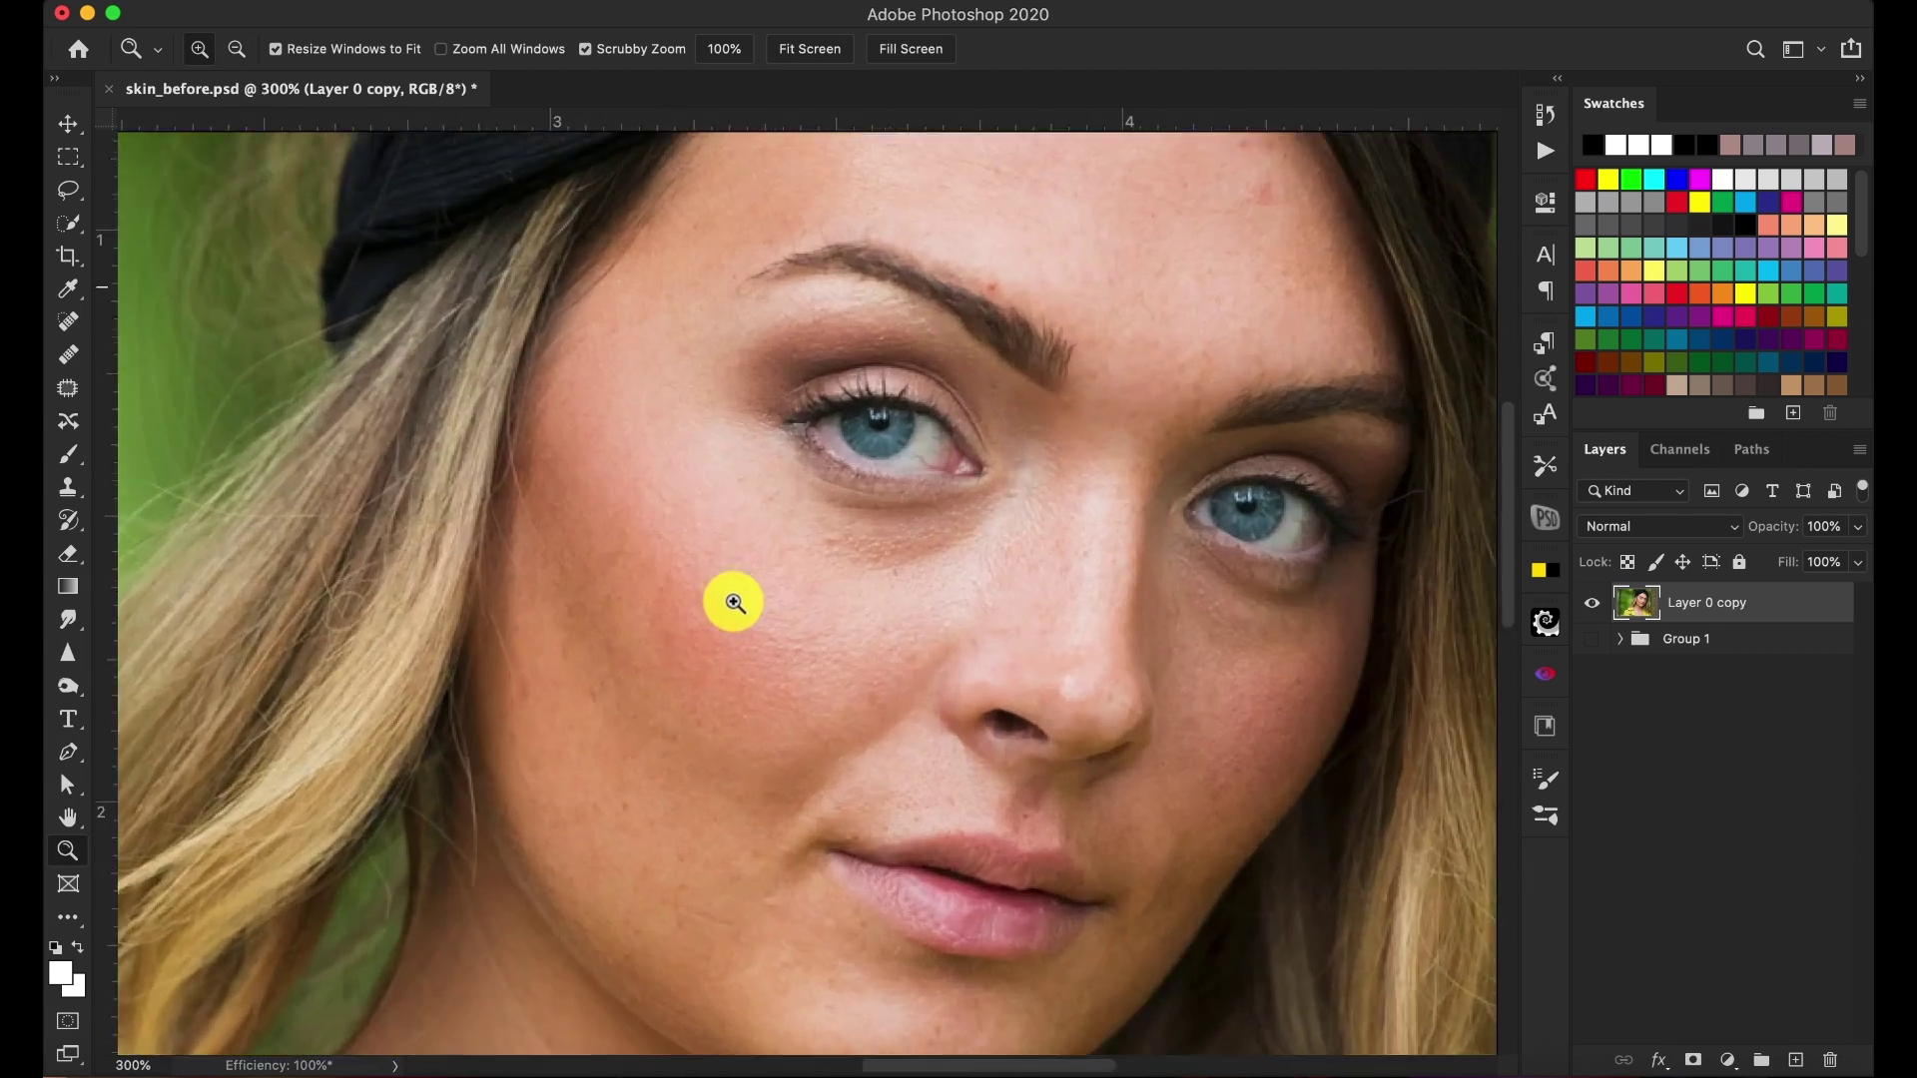
Pan across the face and zoom to 500% on the forehead and brows
{"action": "scroll", "coordinate": [1005, 606], "scroll_direction": "right", "scroll_amount": 3}
{"action": "scroll", "coordinate": [1006, 606], "scroll_direction": "right", "scroll_amount": 4}
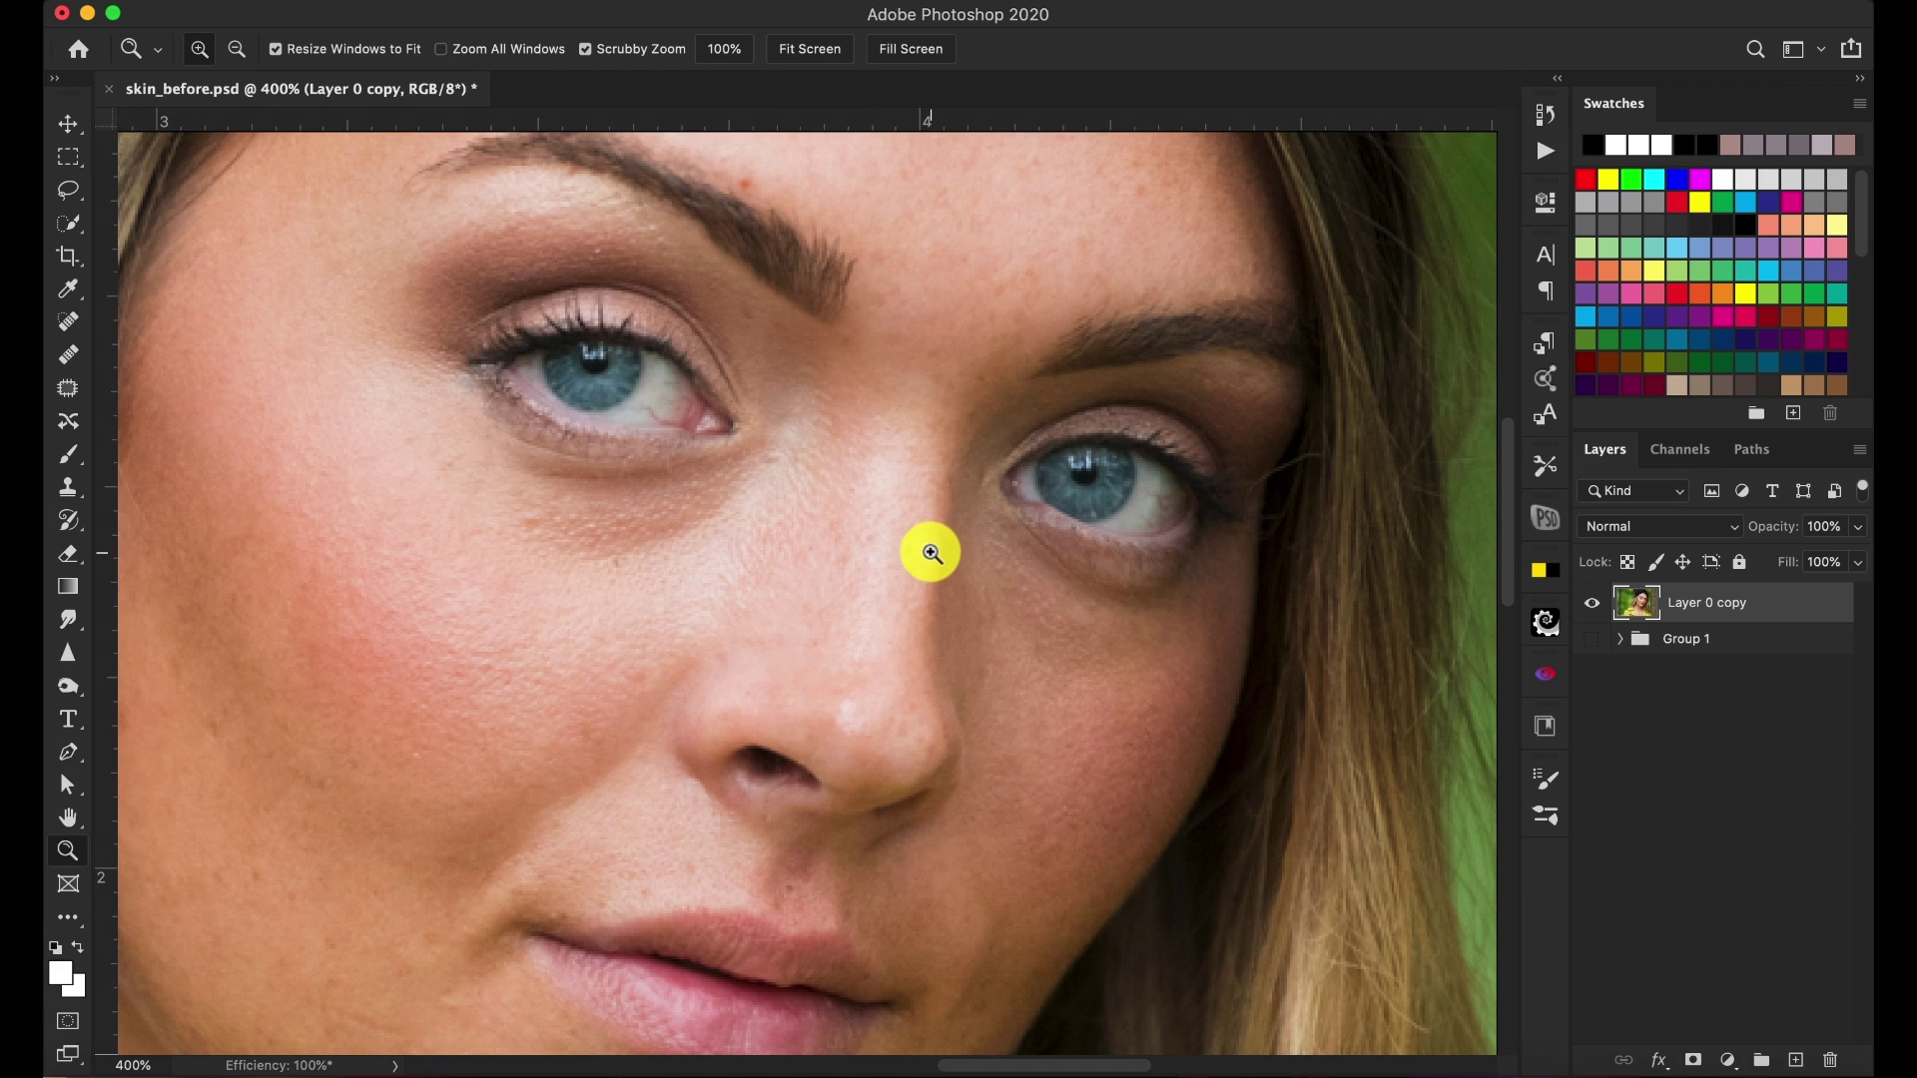
{"action": "scroll", "coordinate": [932, 553], "scroll_direction": "right", "scroll_amount": 1}
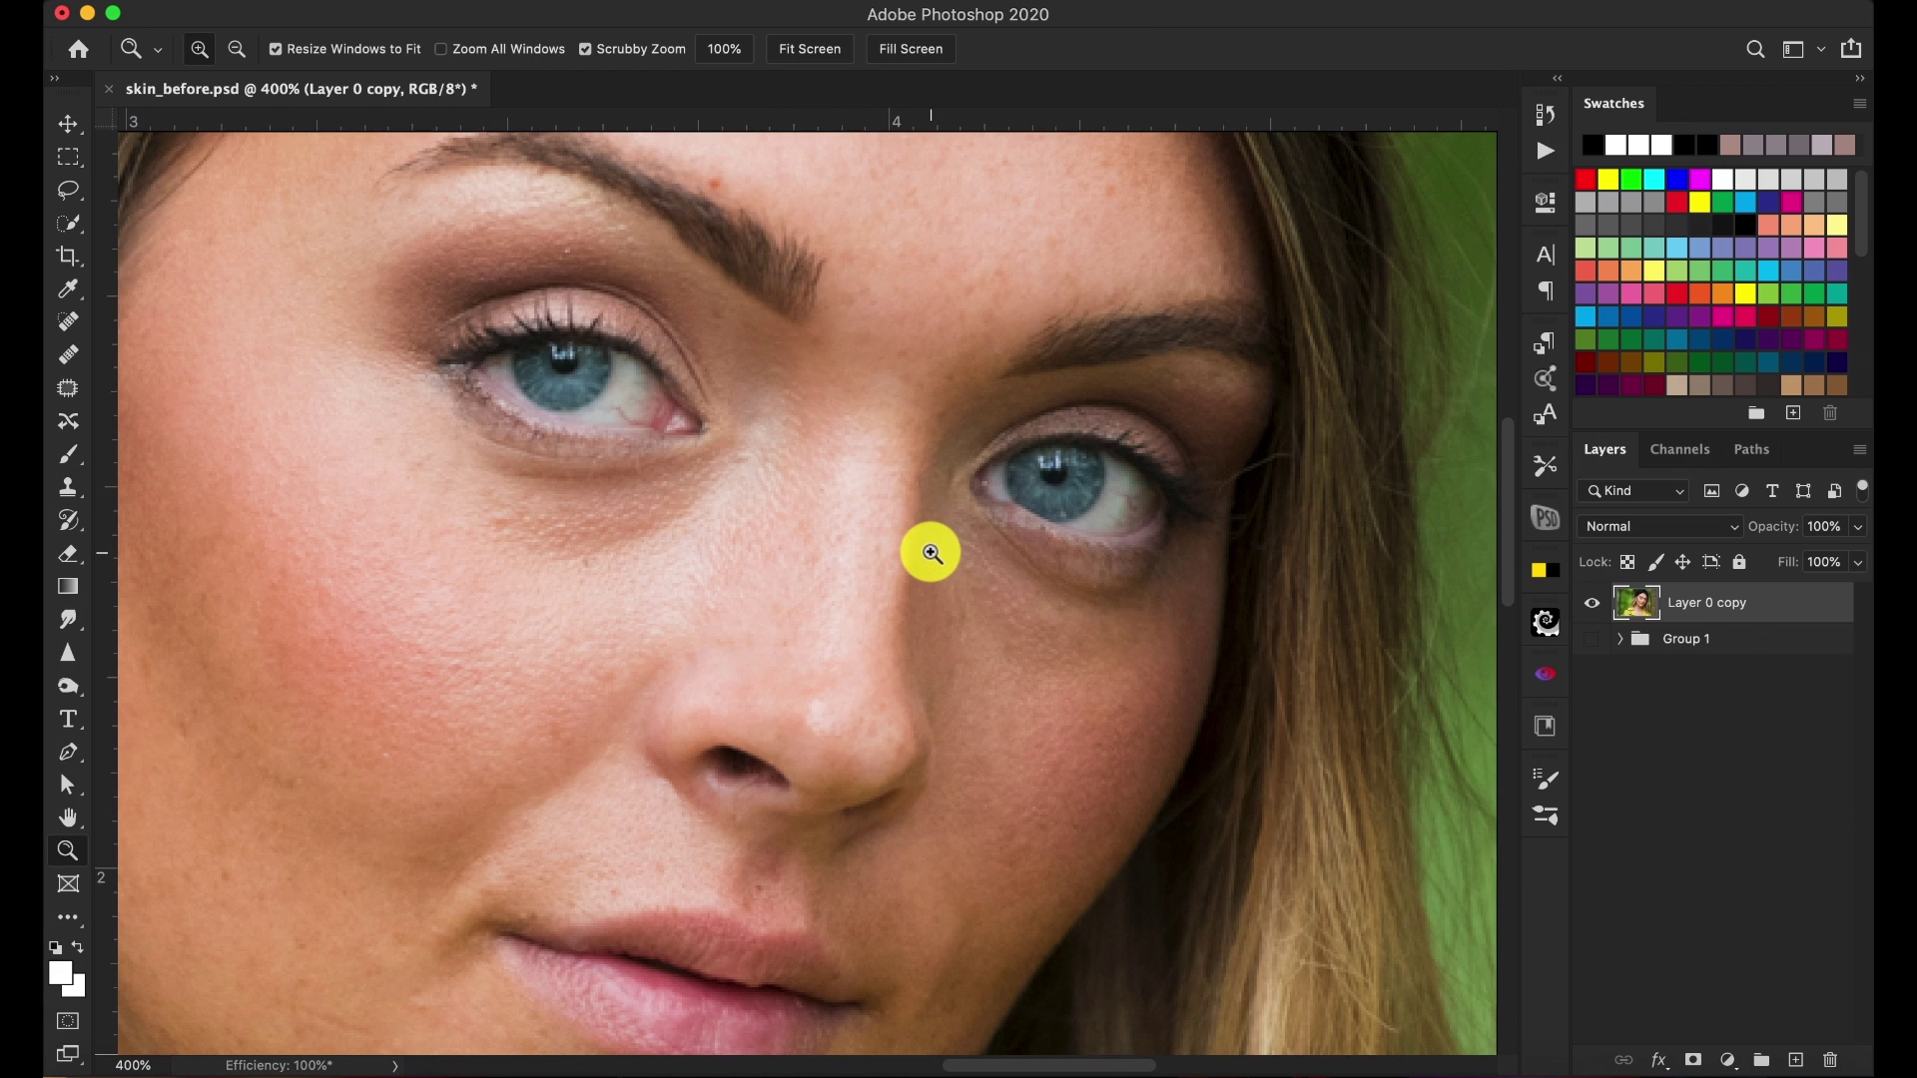
{"action": "scroll", "coordinate": [687, 367], "scroll_direction": "right", "scroll_amount": 4}
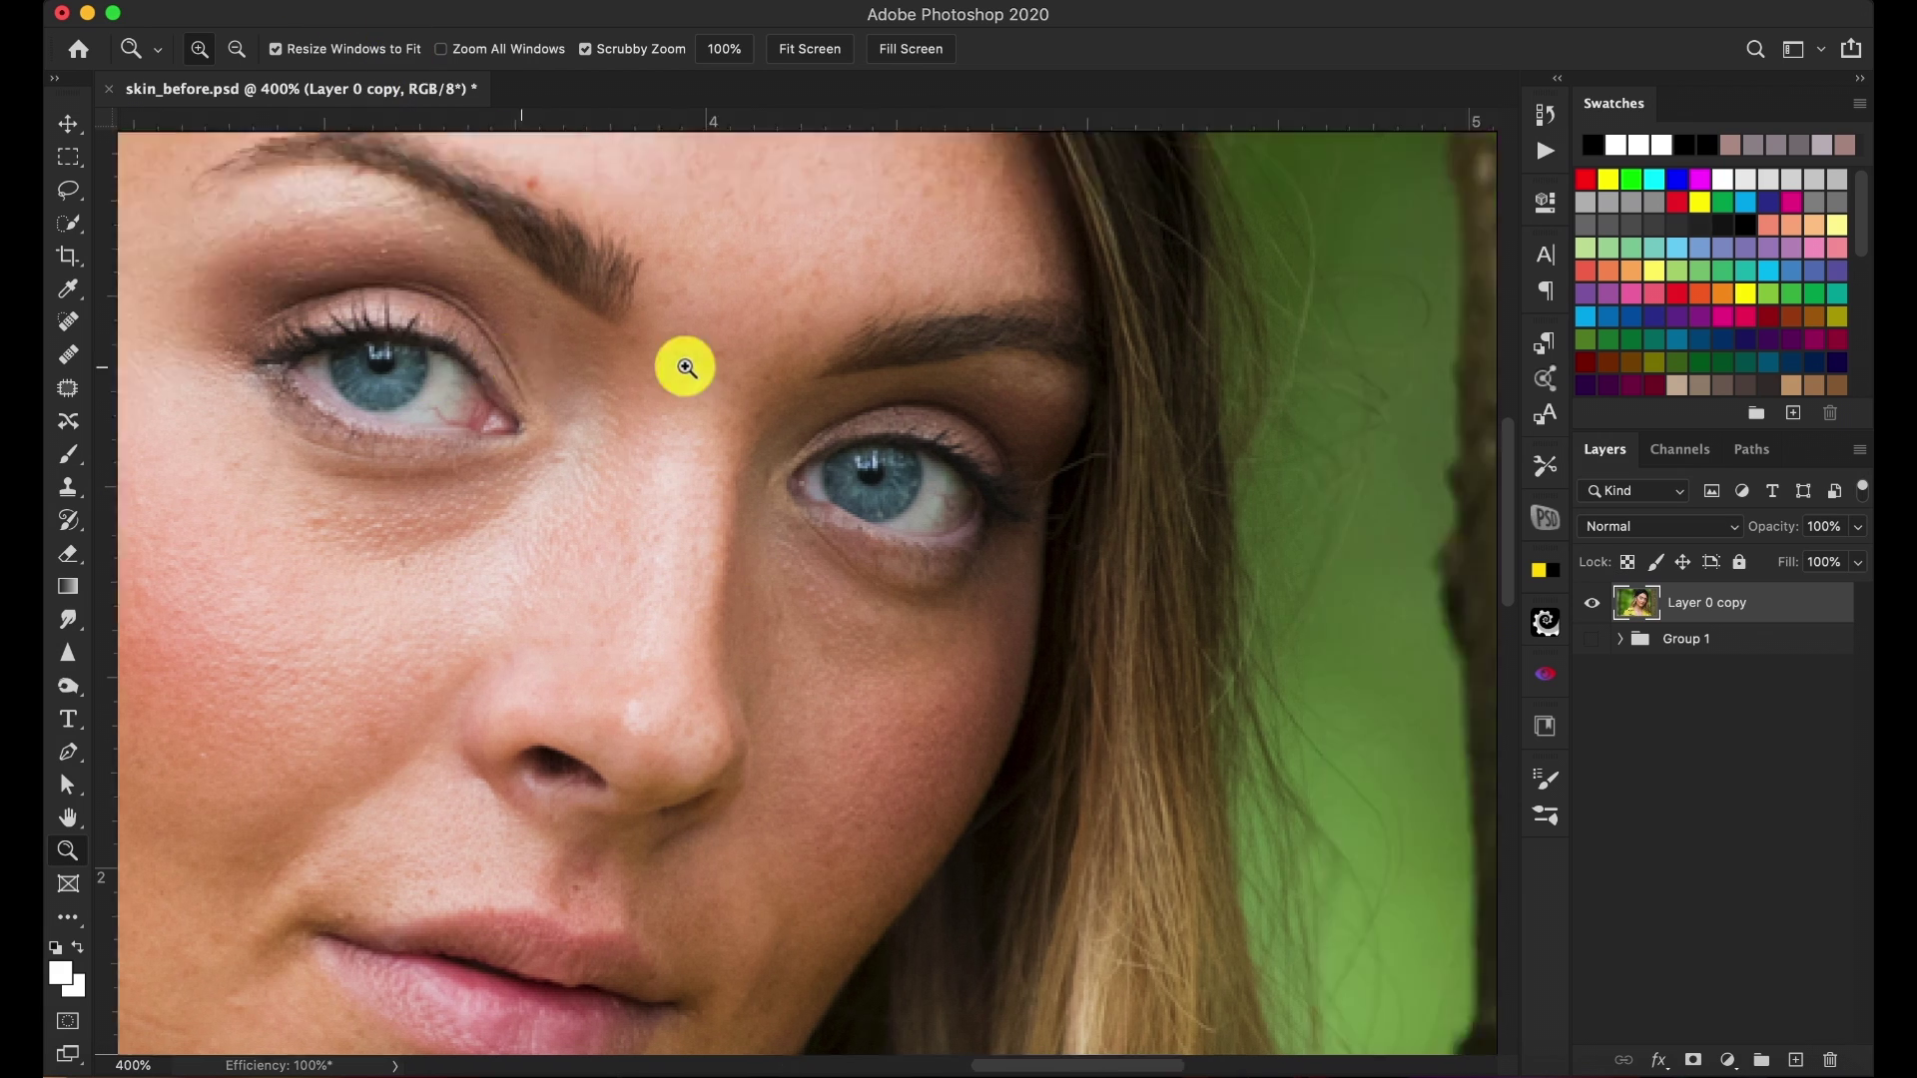
{"action": "left_click", "coordinate": [655, 419]}
{"action": "scroll", "coordinate": [655, 419], "scroll_direction": "up", "scroll_amount": 5}
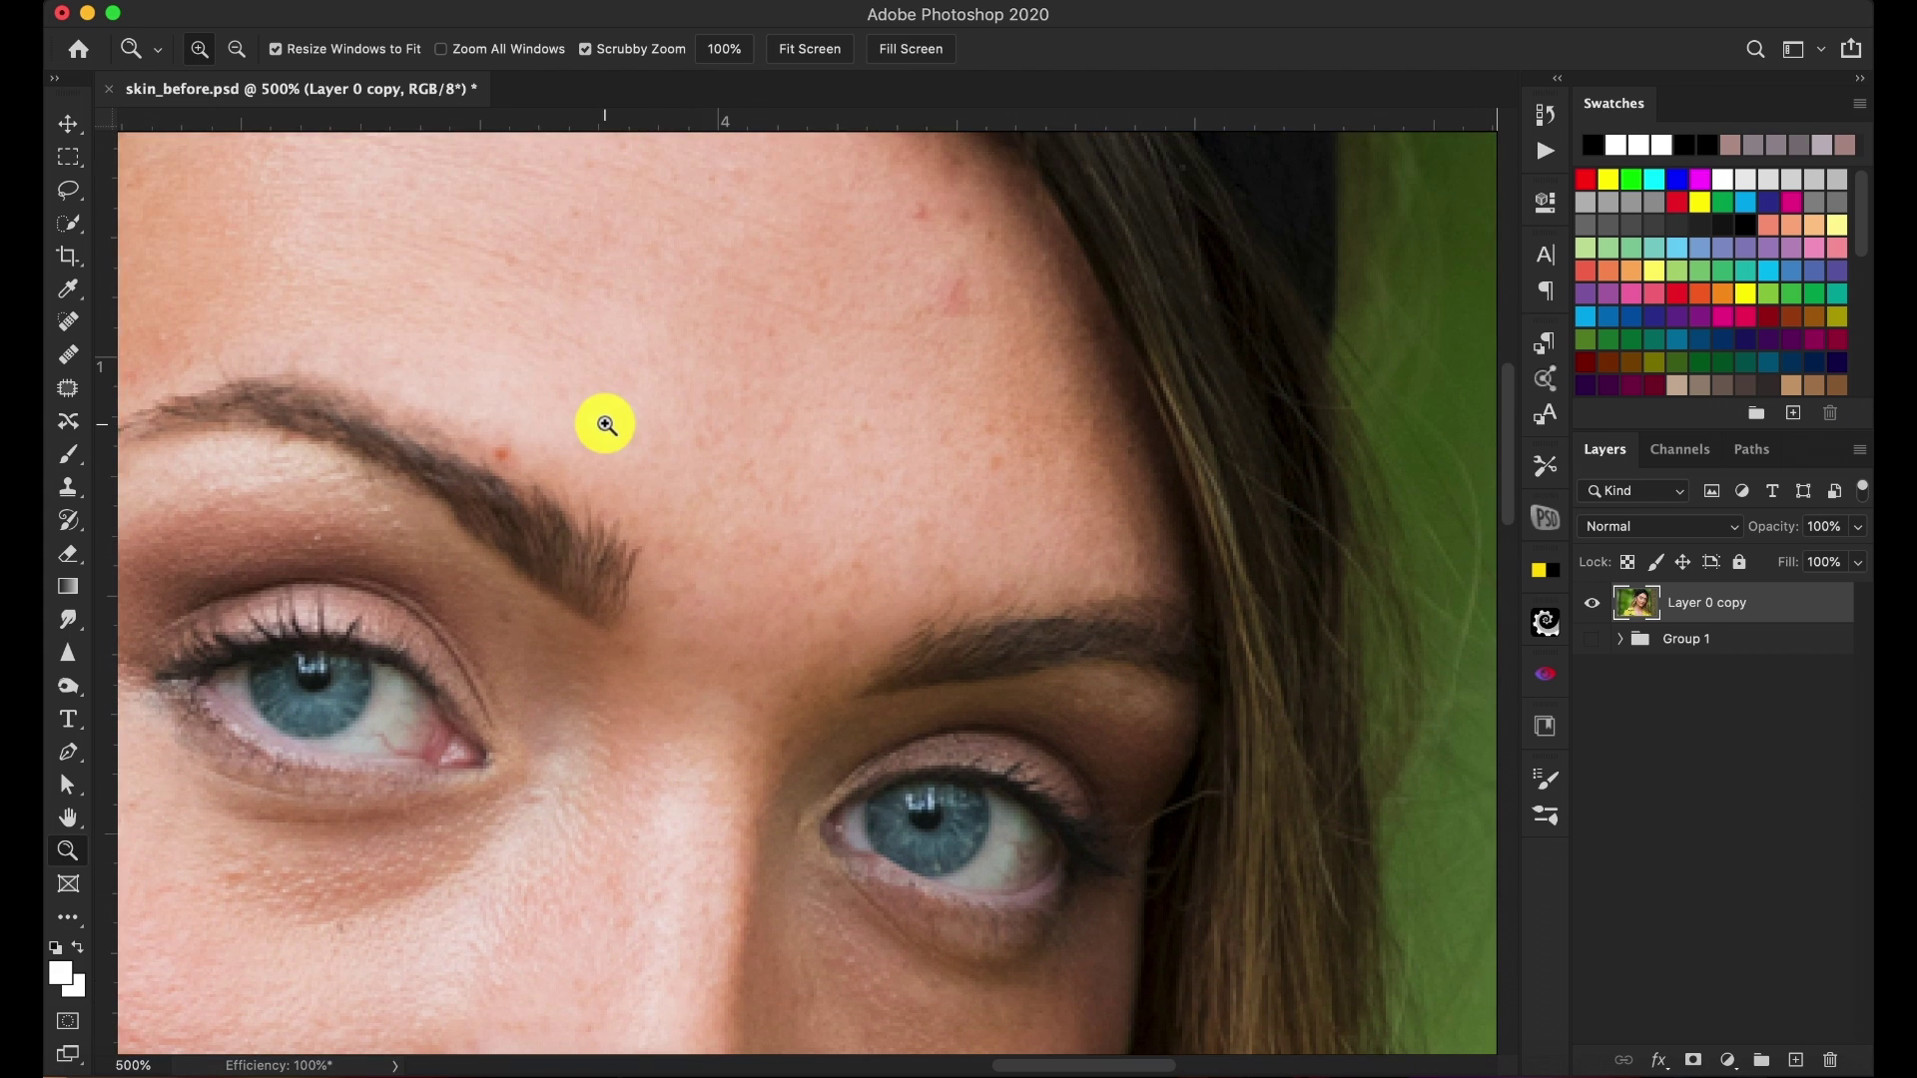
{"action": "scroll", "coordinate": [604, 422], "scroll_direction": "up", "scroll_amount": 3}
{"action": "scroll", "coordinate": [604, 421], "scroll_direction": "left", "scroll_amount": 3}
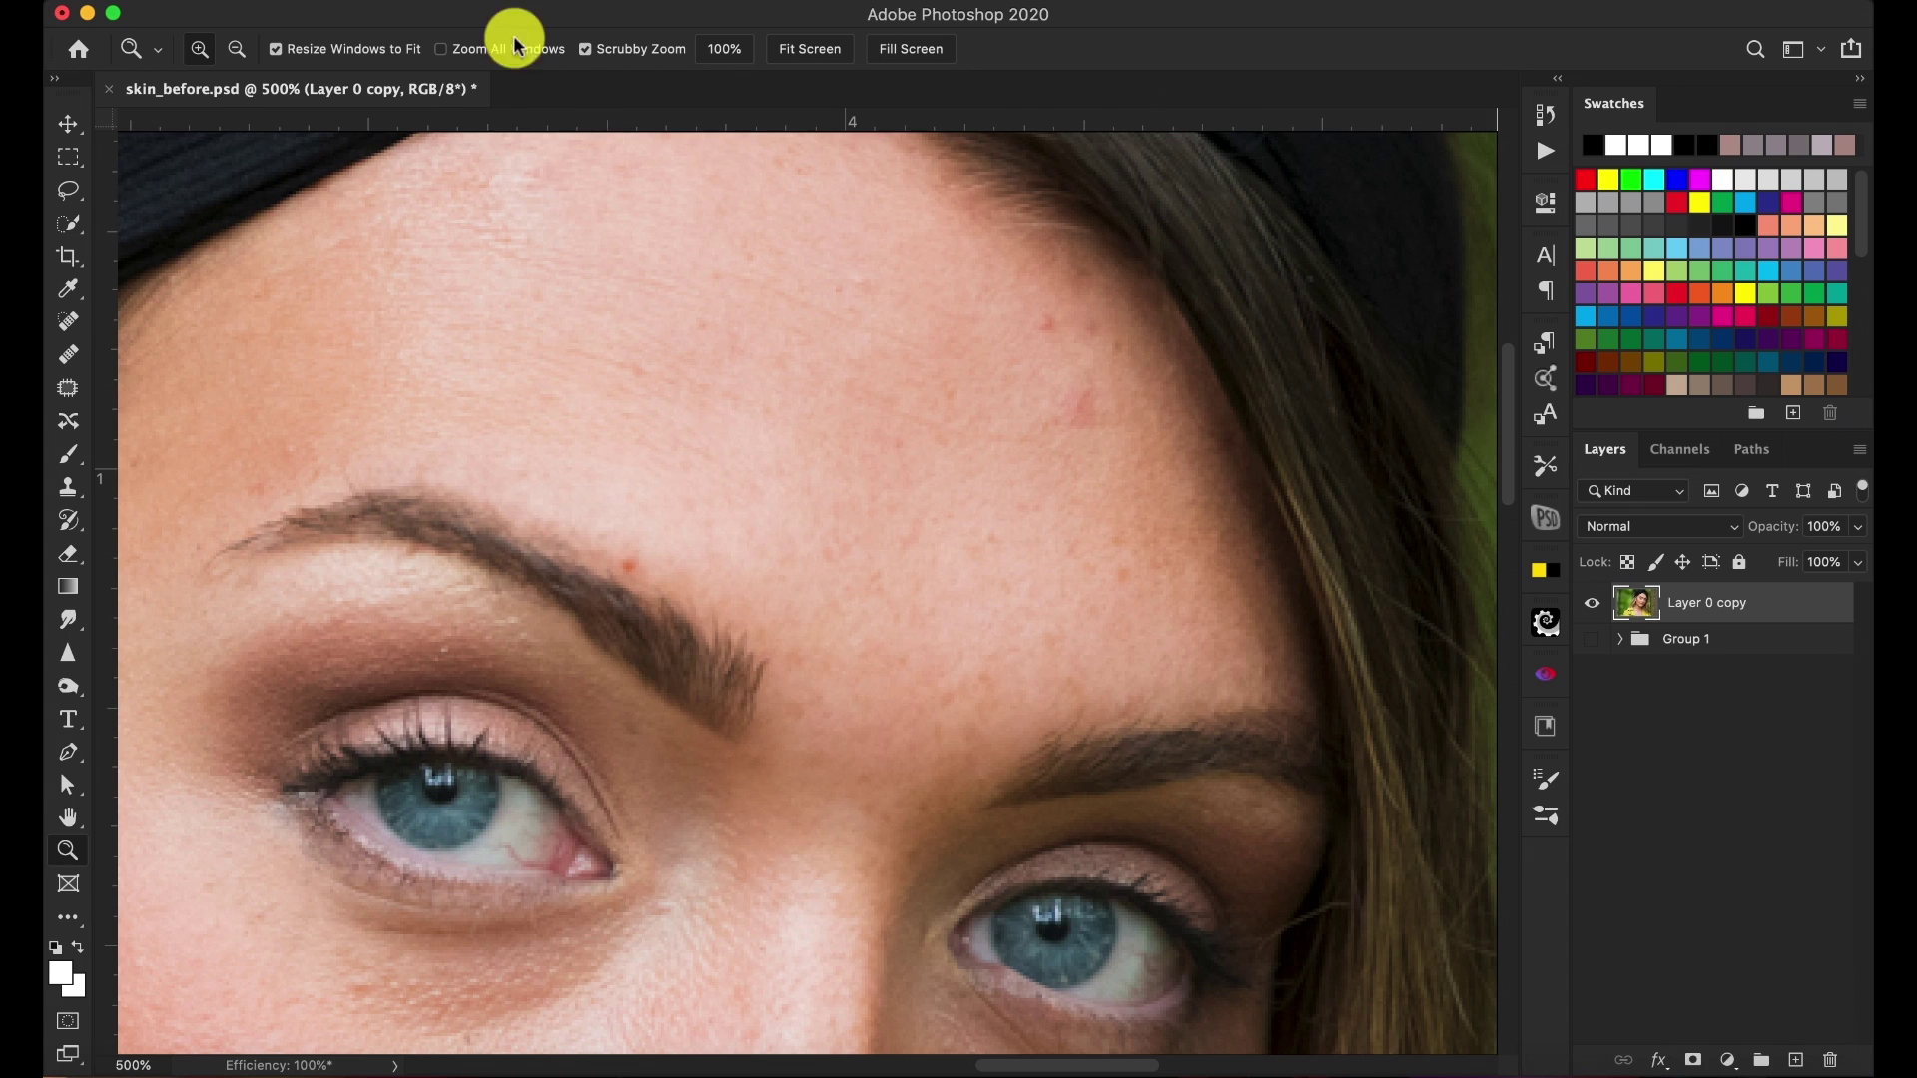
{"action": "left_click", "coordinate": [817, 3]}
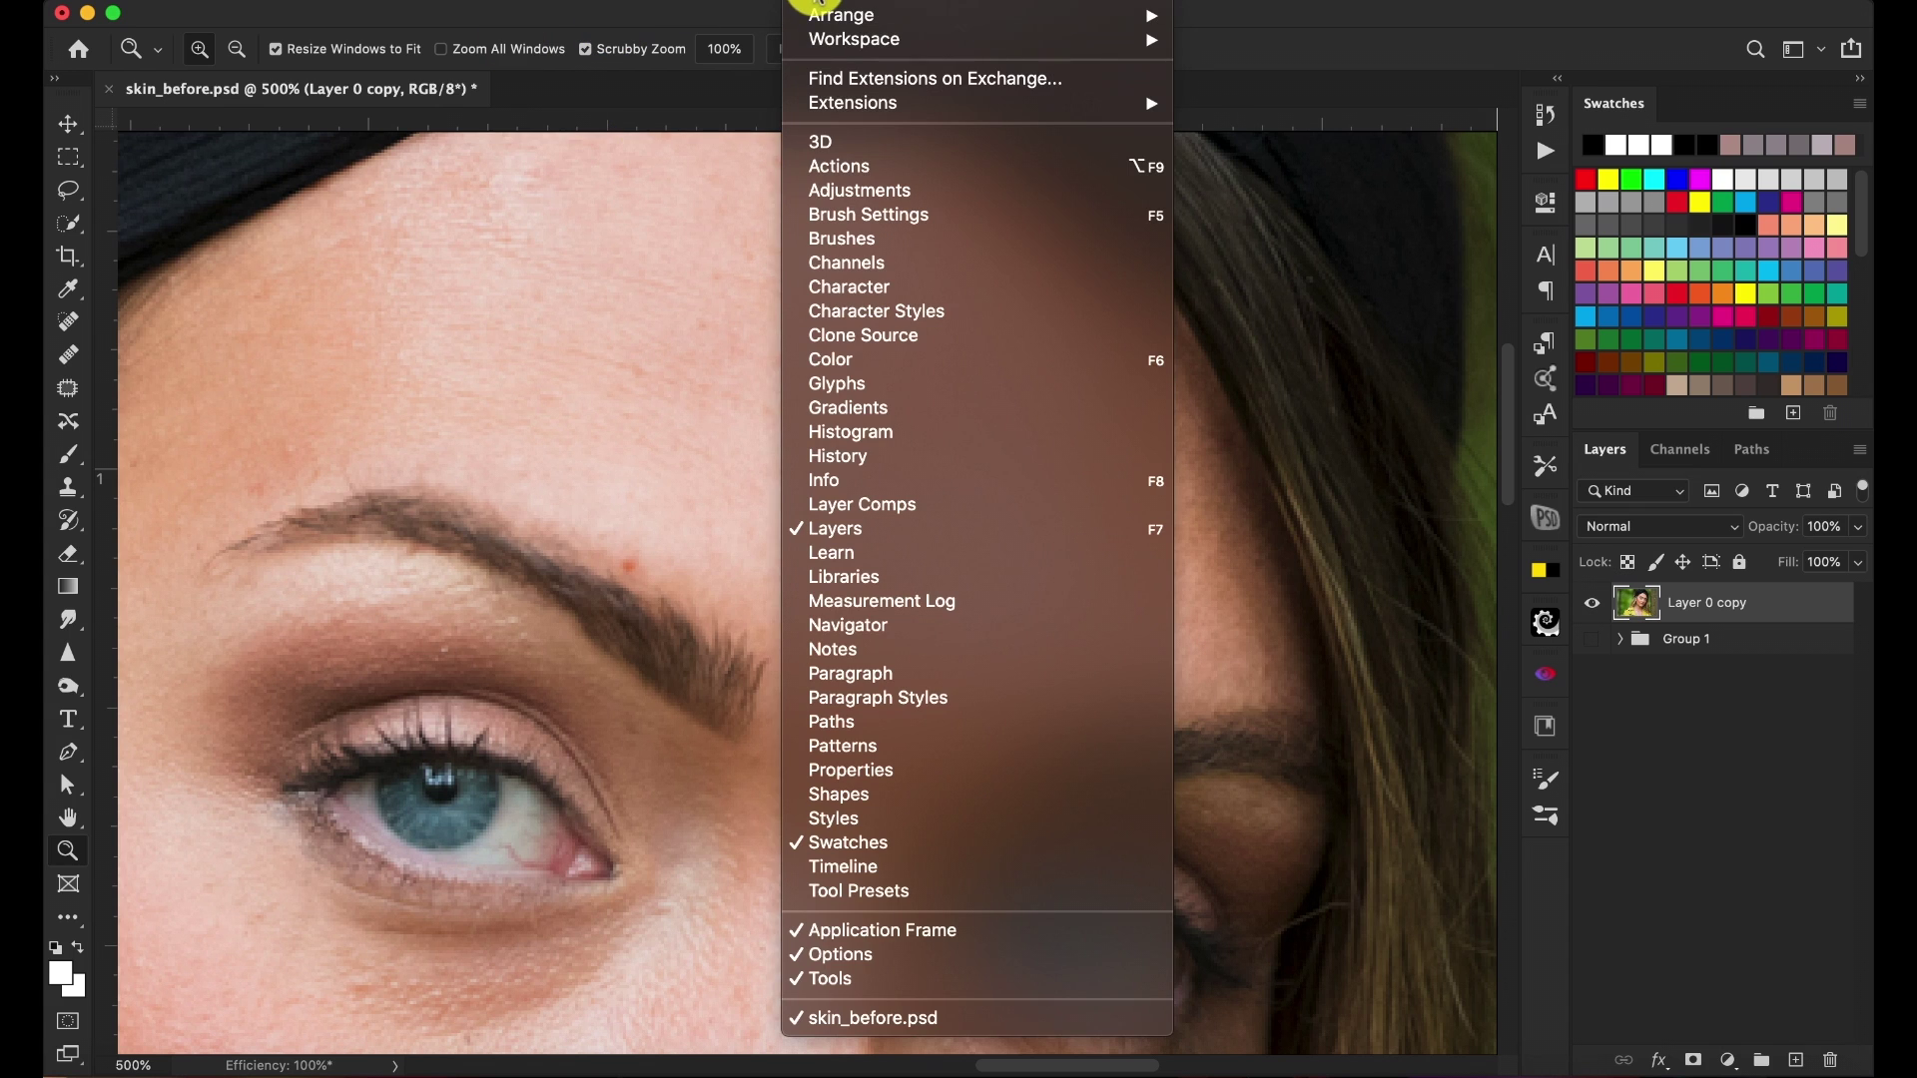
Open a new window of skin_before.psd and compare its 100% view with the 500% close-up
{"action": "mouse_move", "coordinate": [979, 24]}
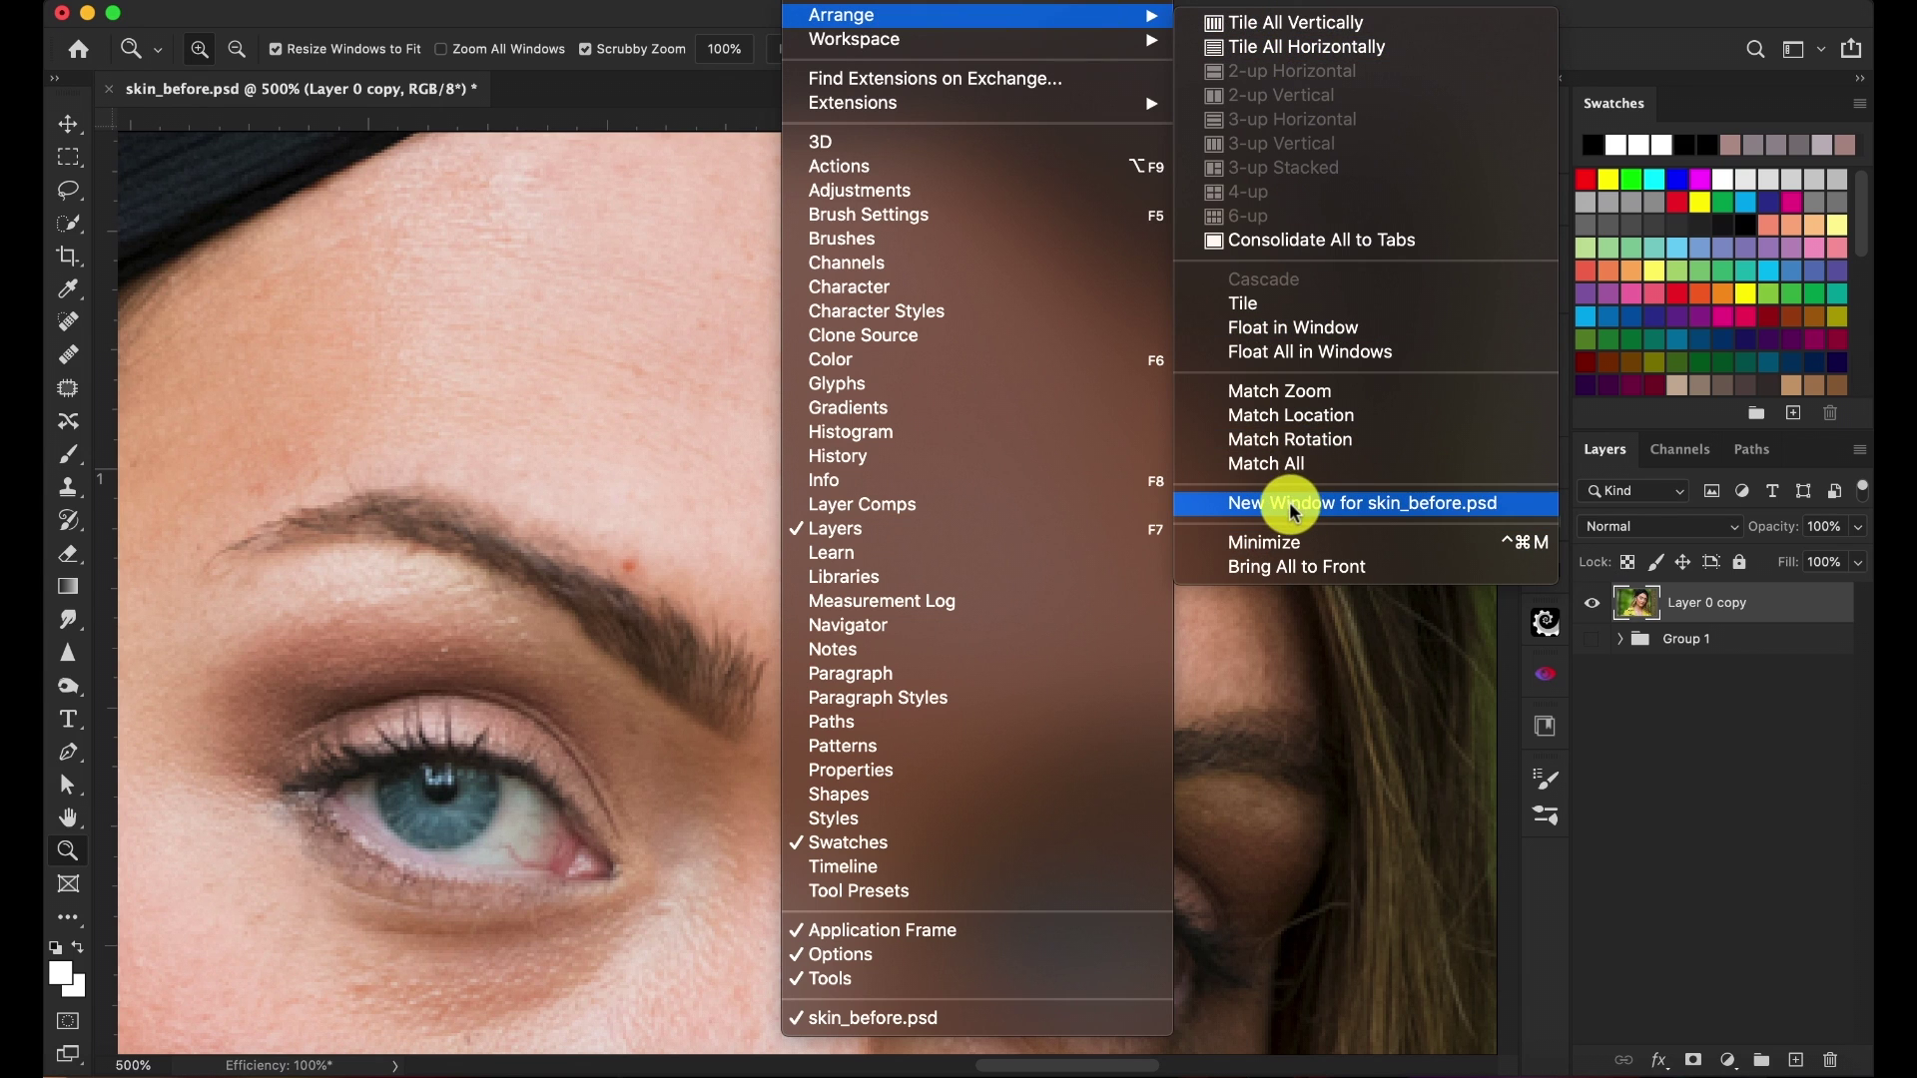
{"action": "left_click", "coordinate": [1378, 505]}
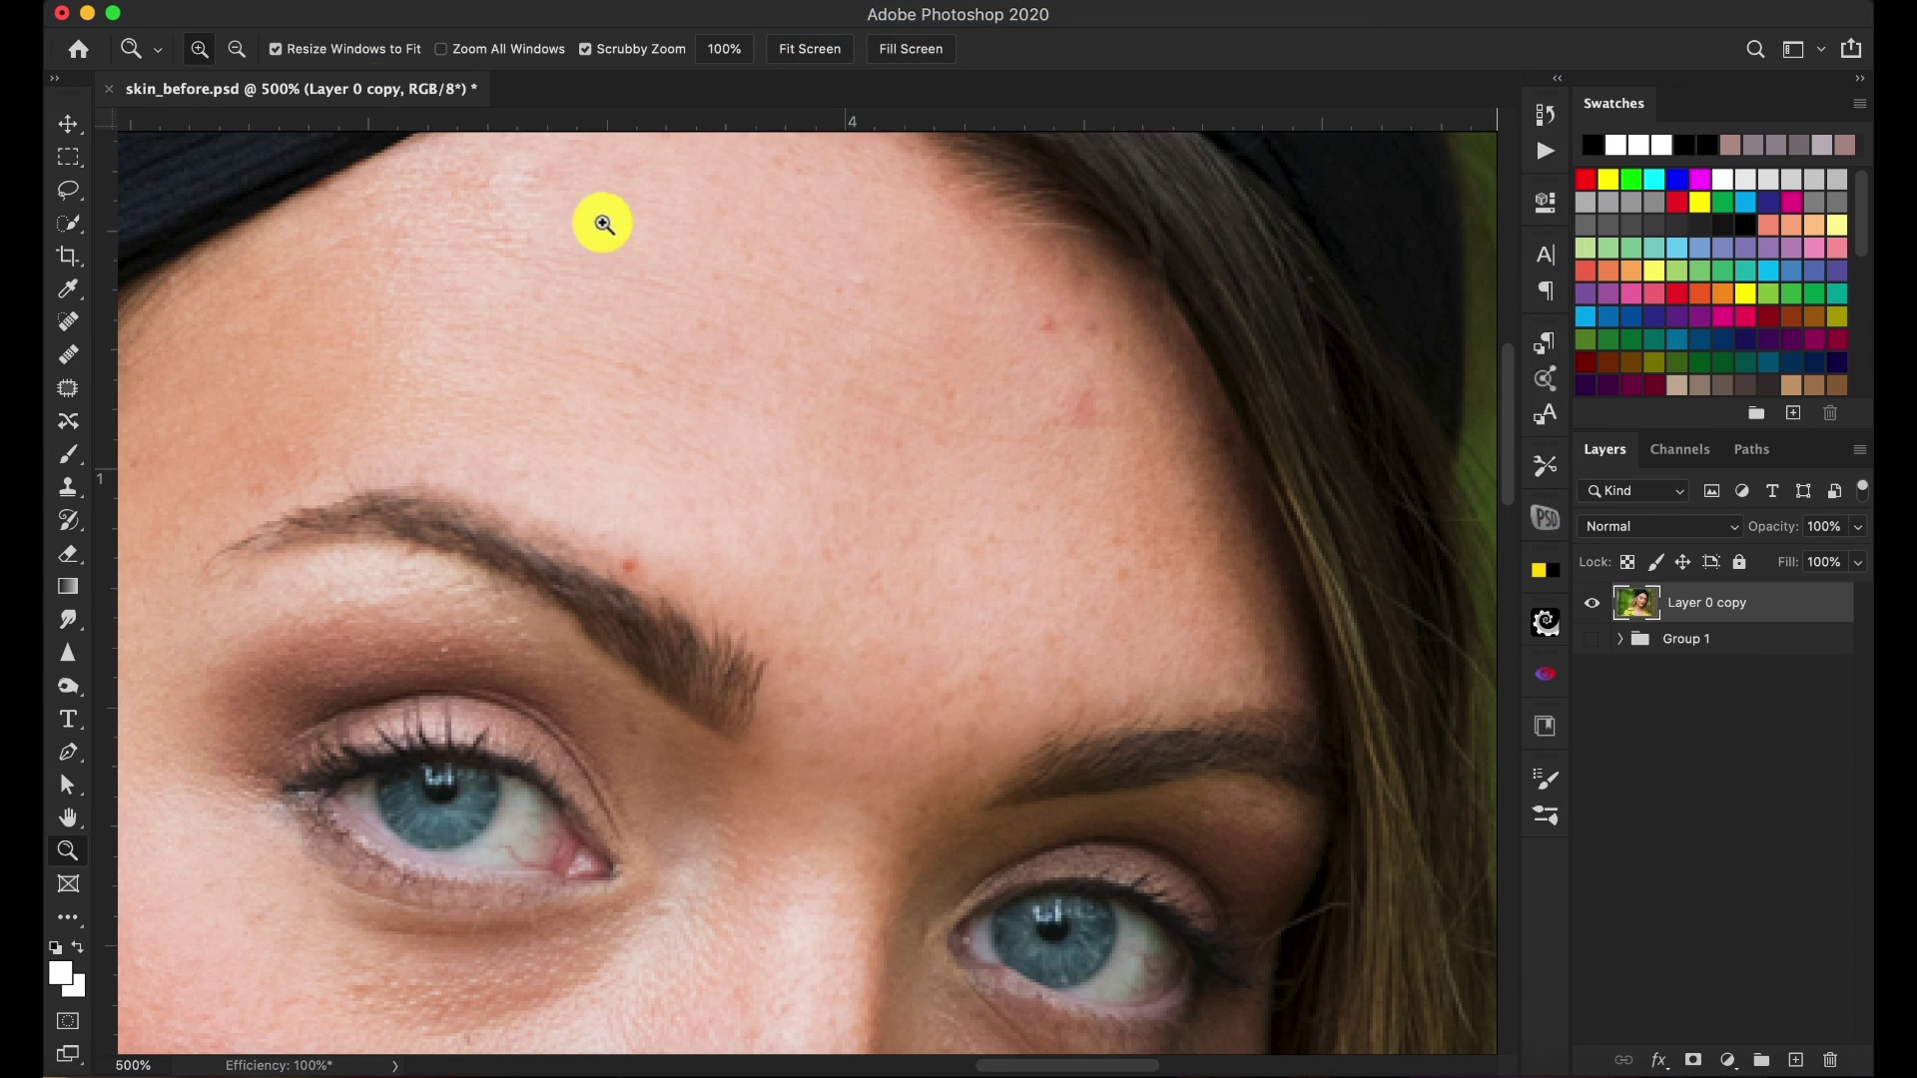
{"action": "left_click", "coordinate": [620, 90]}
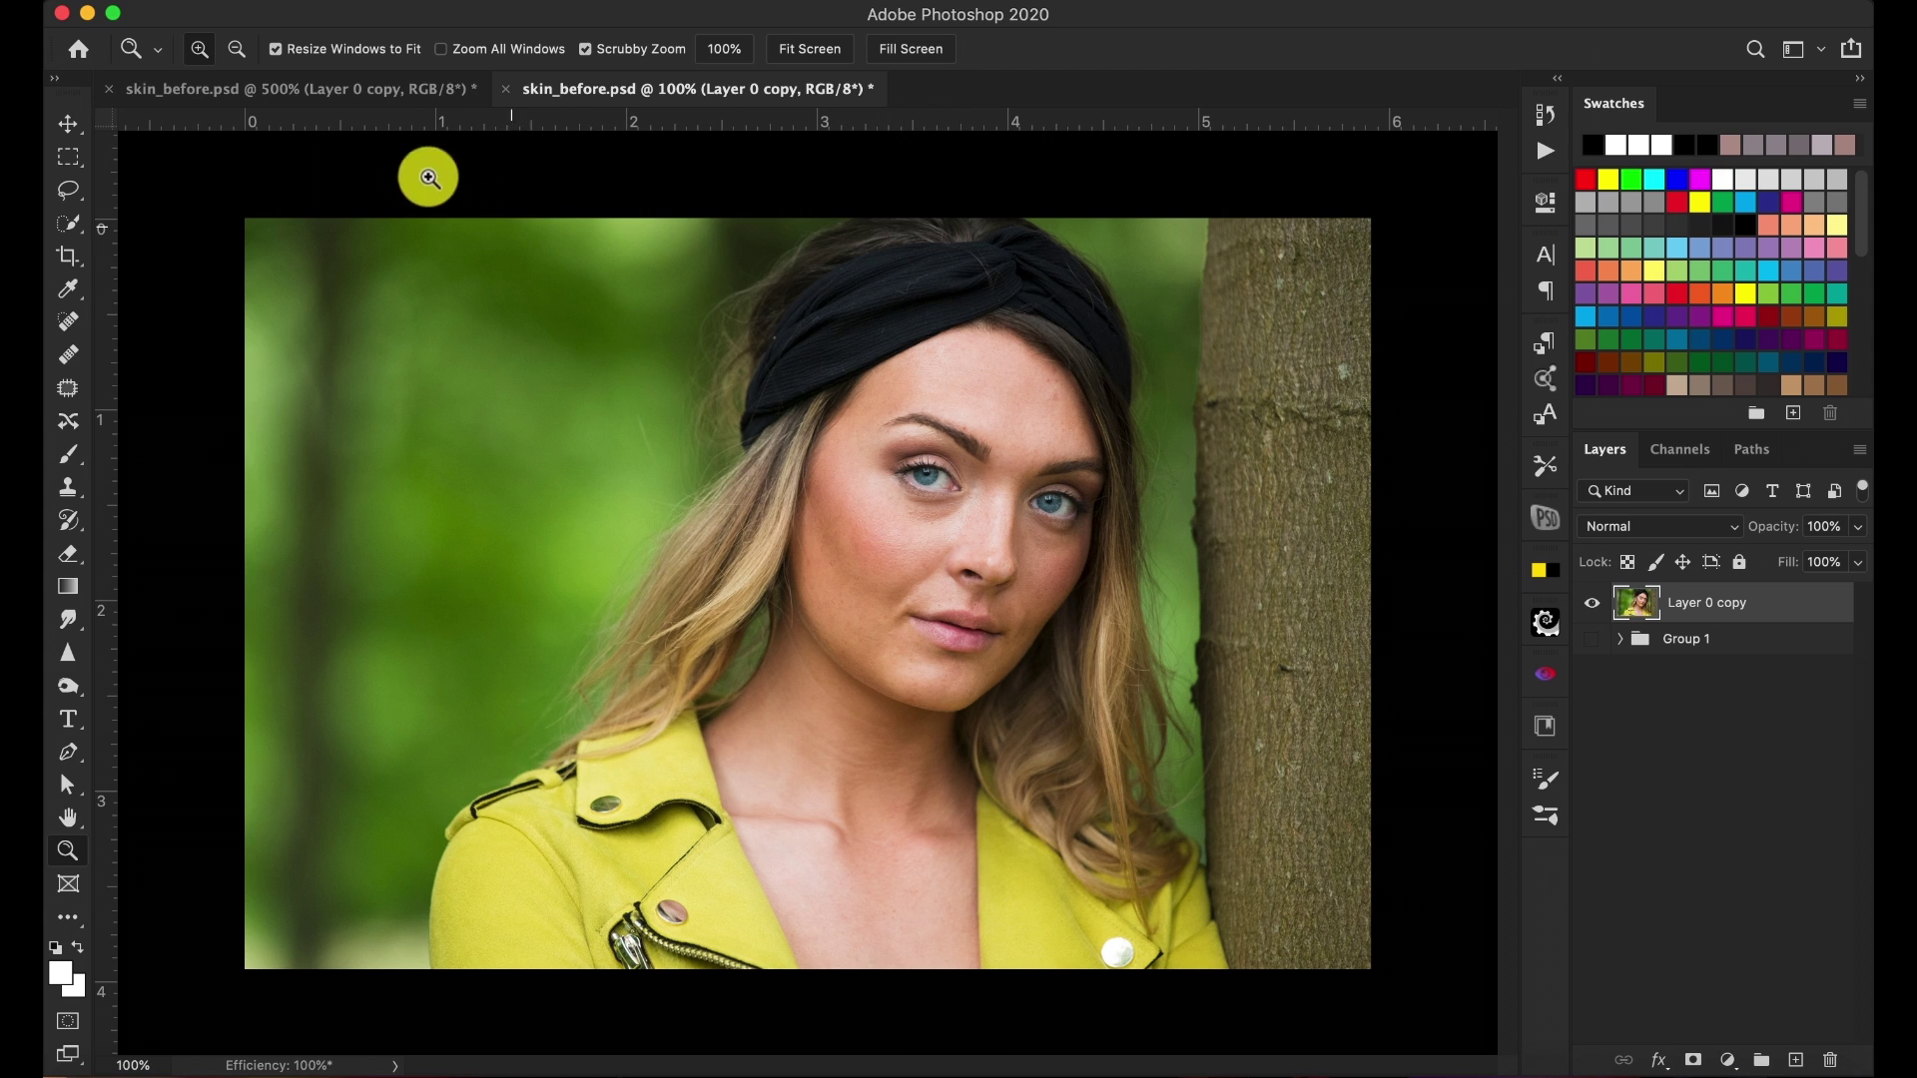
{"action": "left_click", "coordinate": [356, 97]}
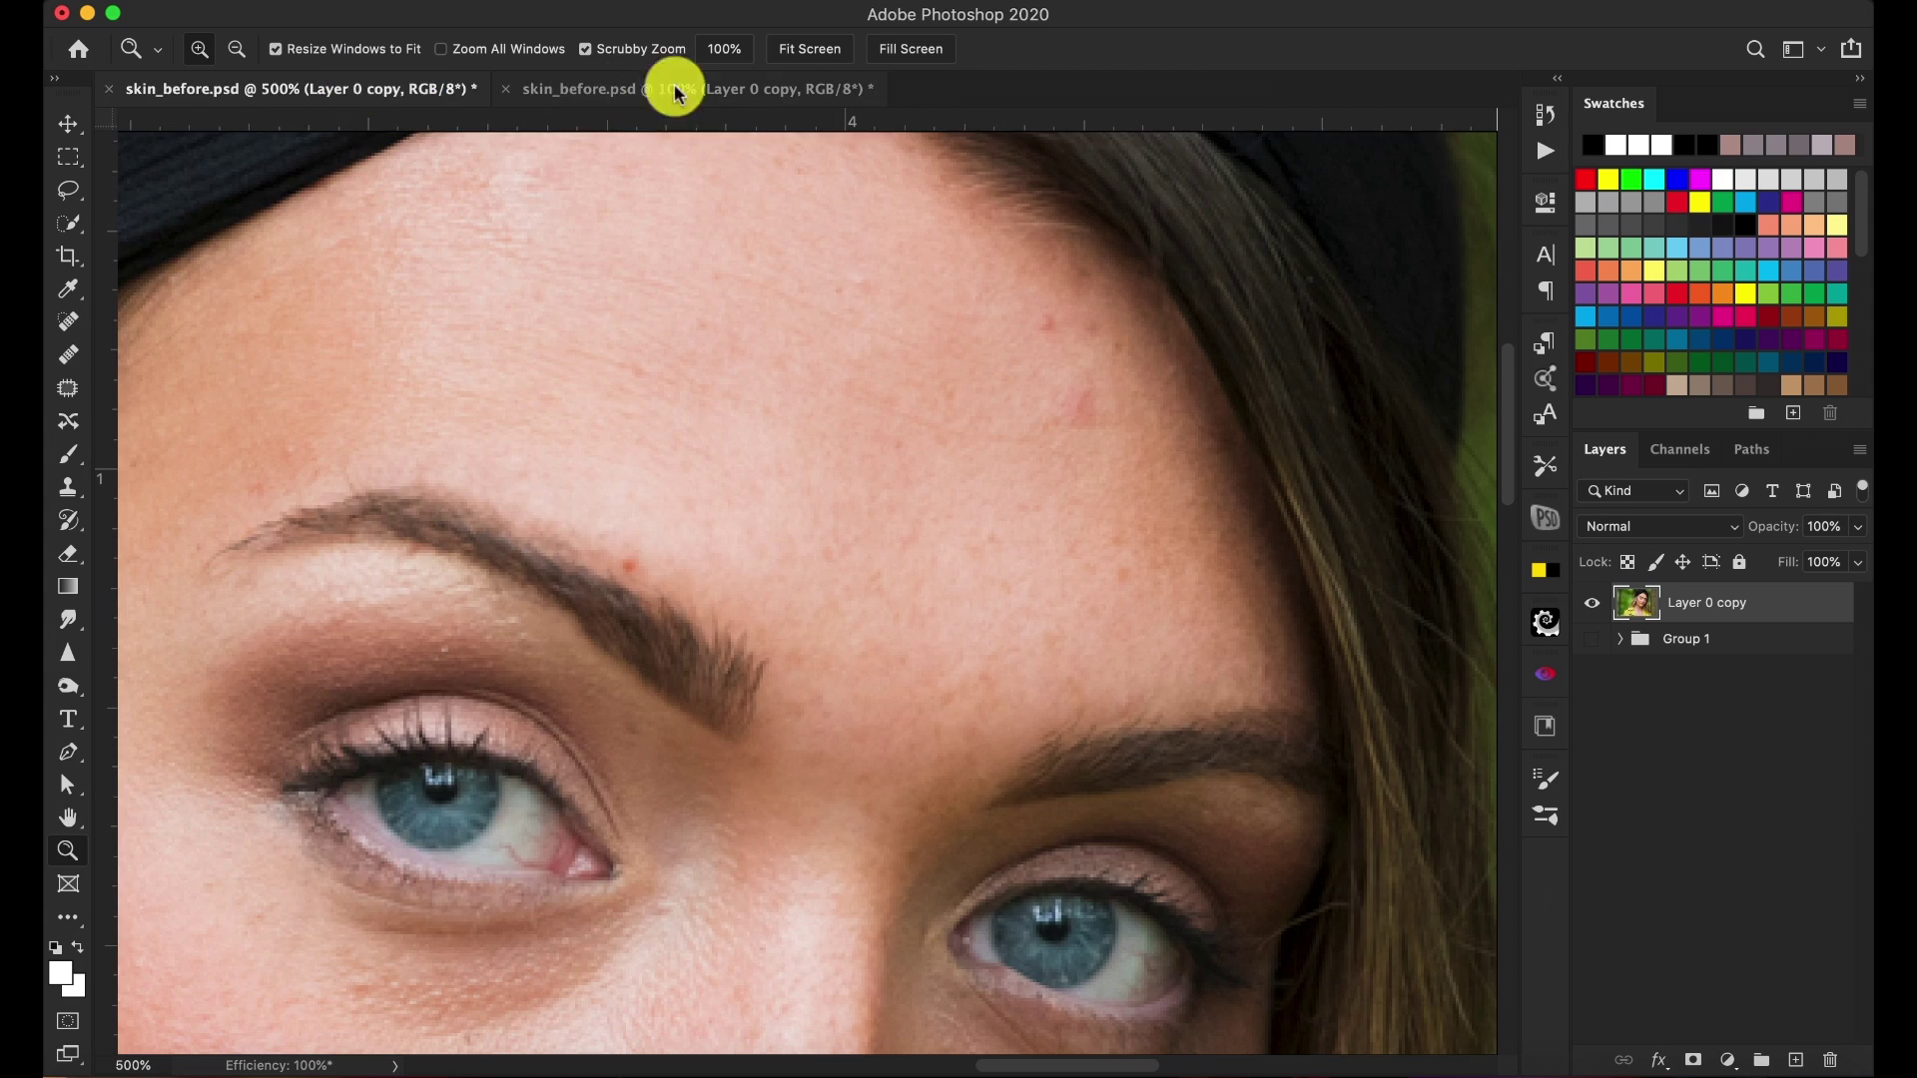
{"action": "left_click", "coordinate": [674, 88]}
{"action": "left_click", "coordinate": [325, 96]}
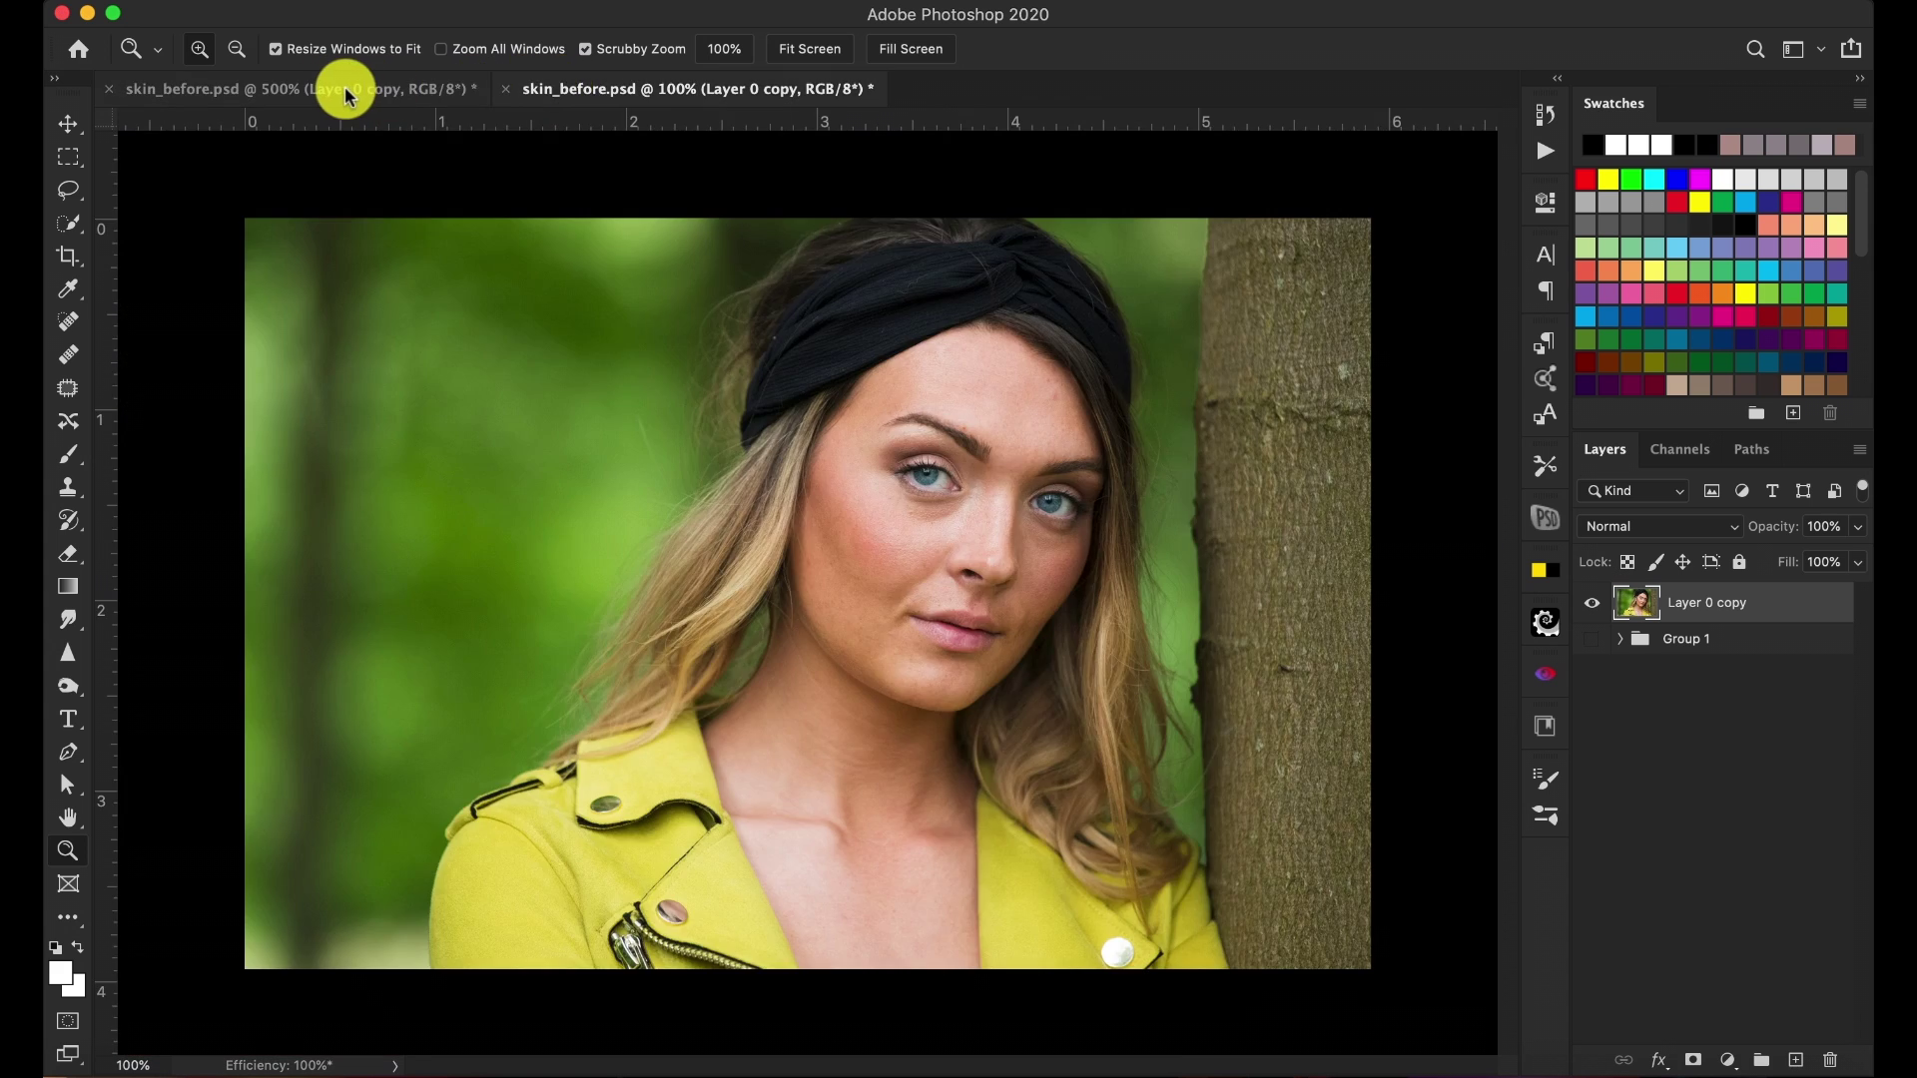
{"action": "left_click", "coordinate": [344, 93]}
{"action": "left_click", "coordinate": [620, 91]}
{"action": "left_click", "coordinate": [376, 94]}
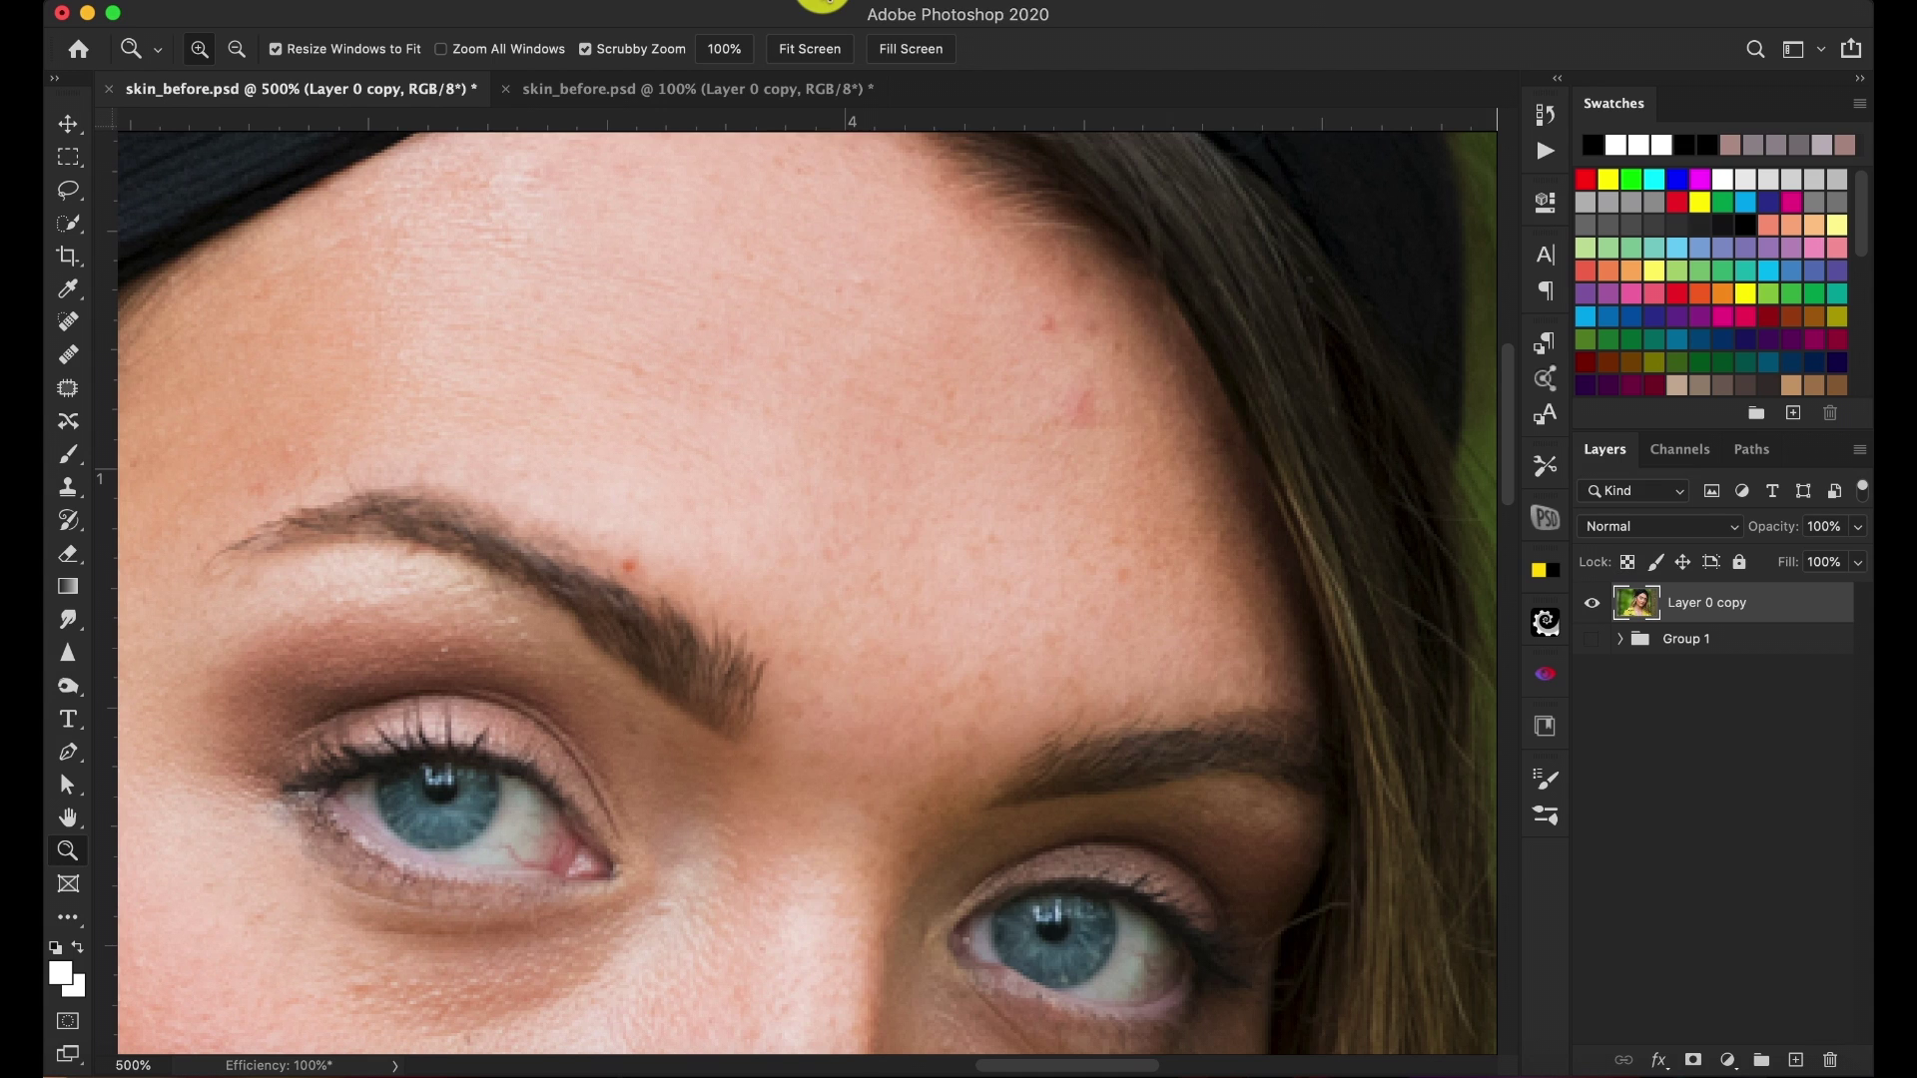
Tile both skin_before.psd windows vertically, side by side
{"action": "left_click", "coordinate": [821, 3]}
{"action": "mouse_move", "coordinate": [829, 14]}
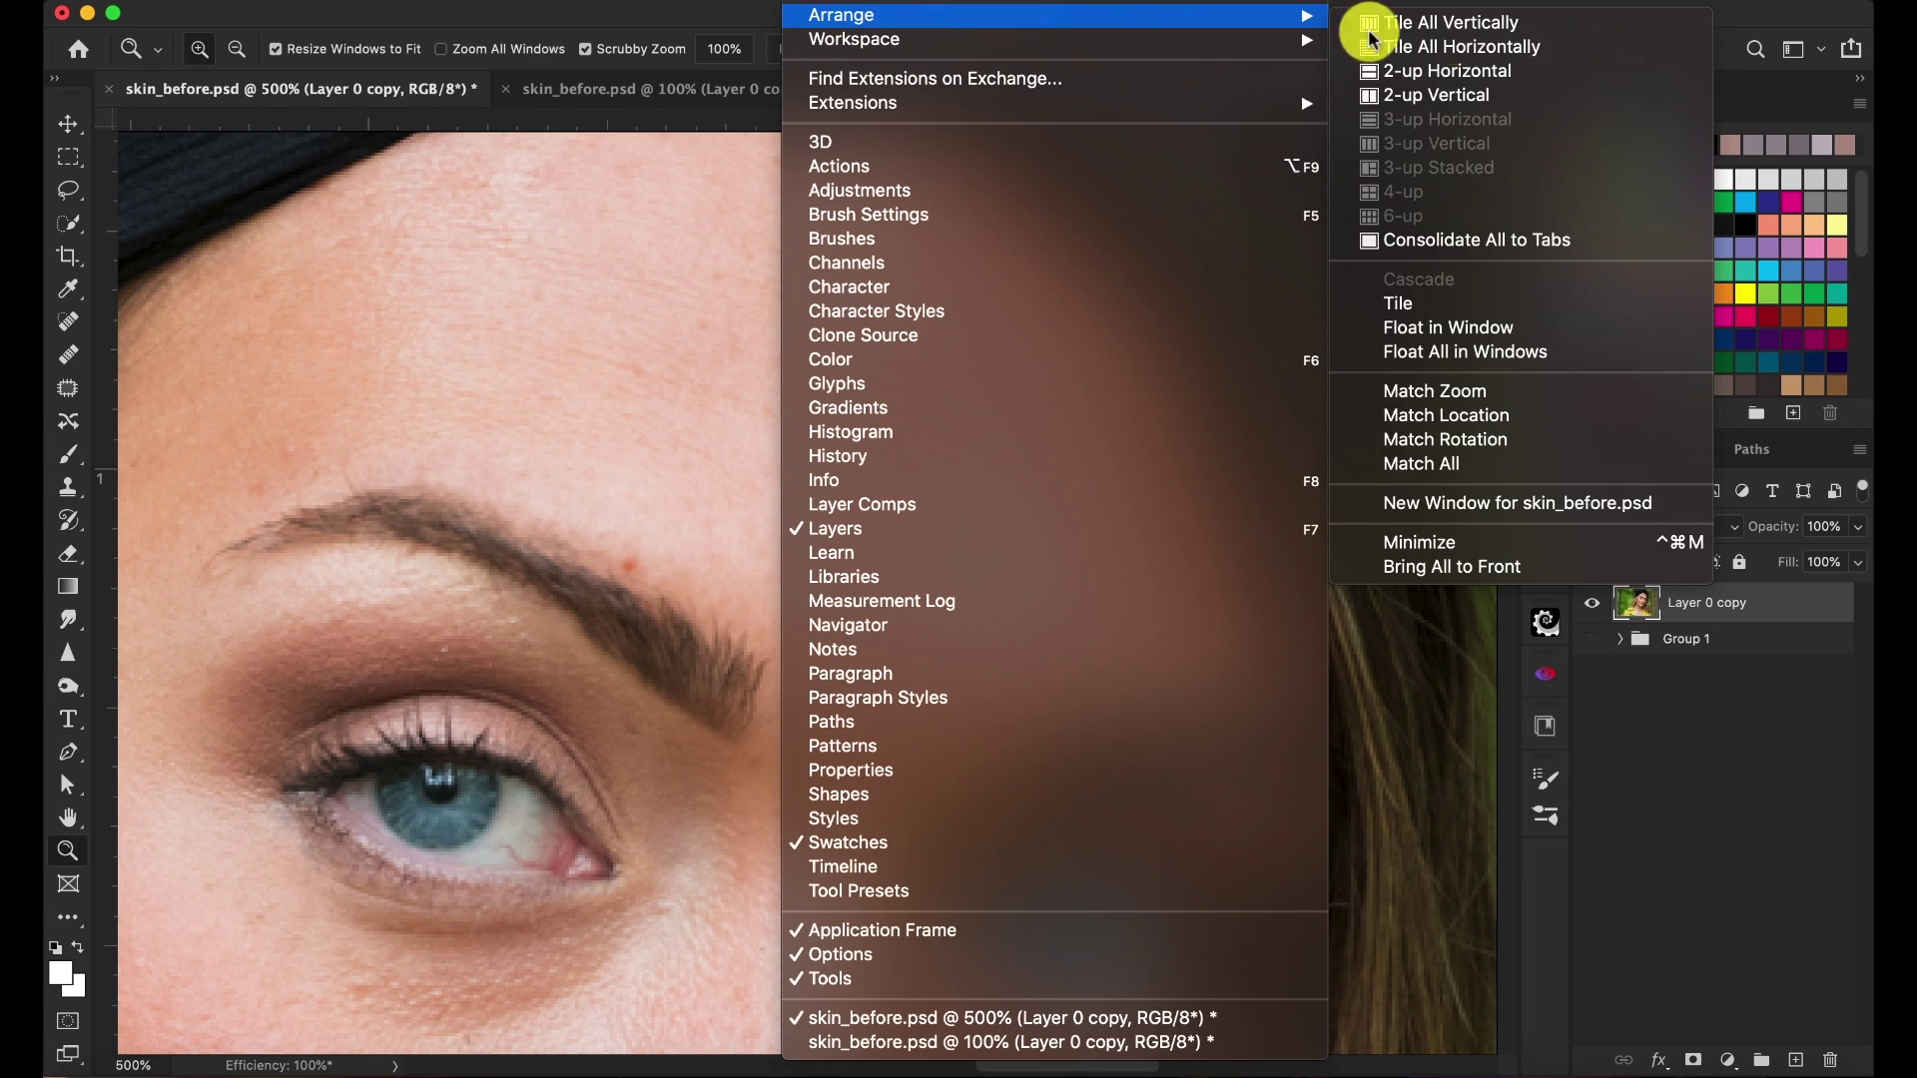
{"action": "left_click", "coordinate": [1460, 28]}
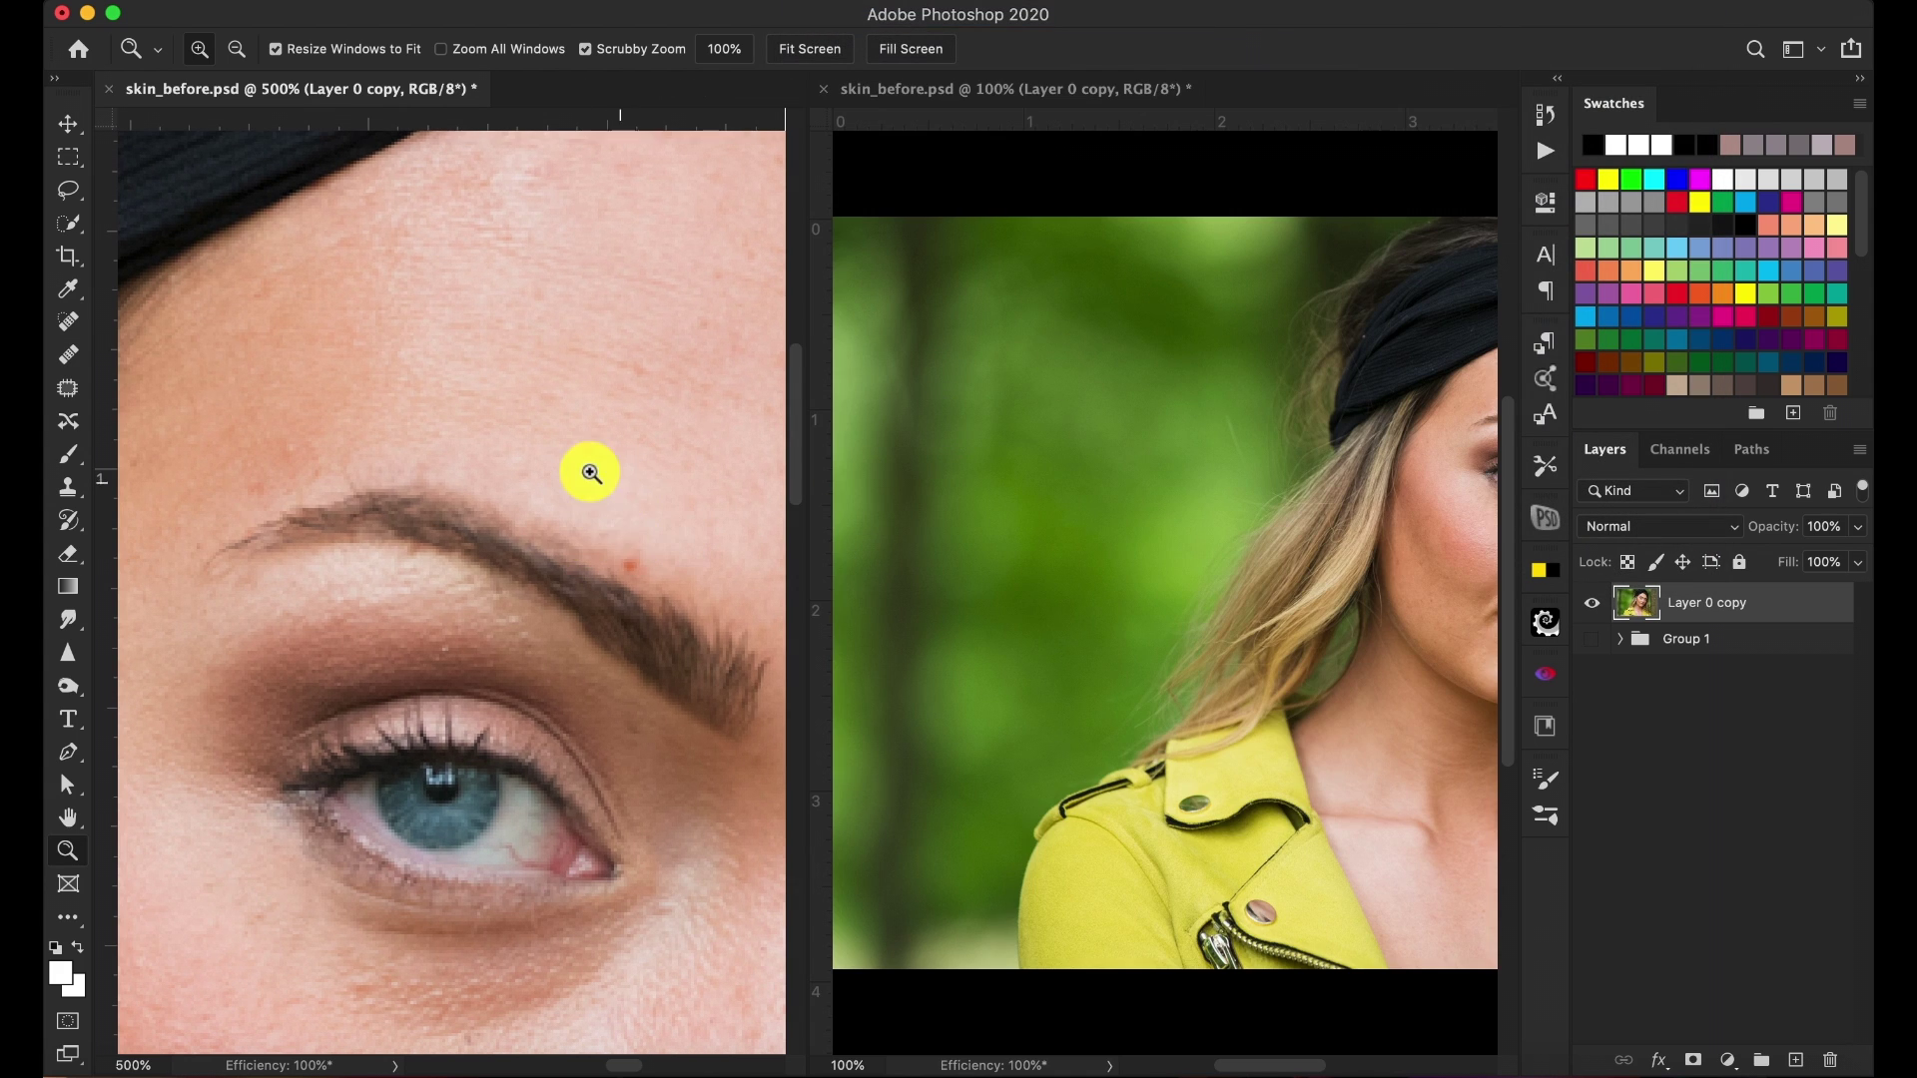
Create an empty layer named 'blimishes' directly above Layer 0 copy
{"action": "scroll", "coordinate": [1168, 542], "scroll_direction": "right", "scroll_amount": 5}
{"action": "scroll", "coordinate": [1173, 529], "scroll_direction": "right", "scroll_amount": 3}
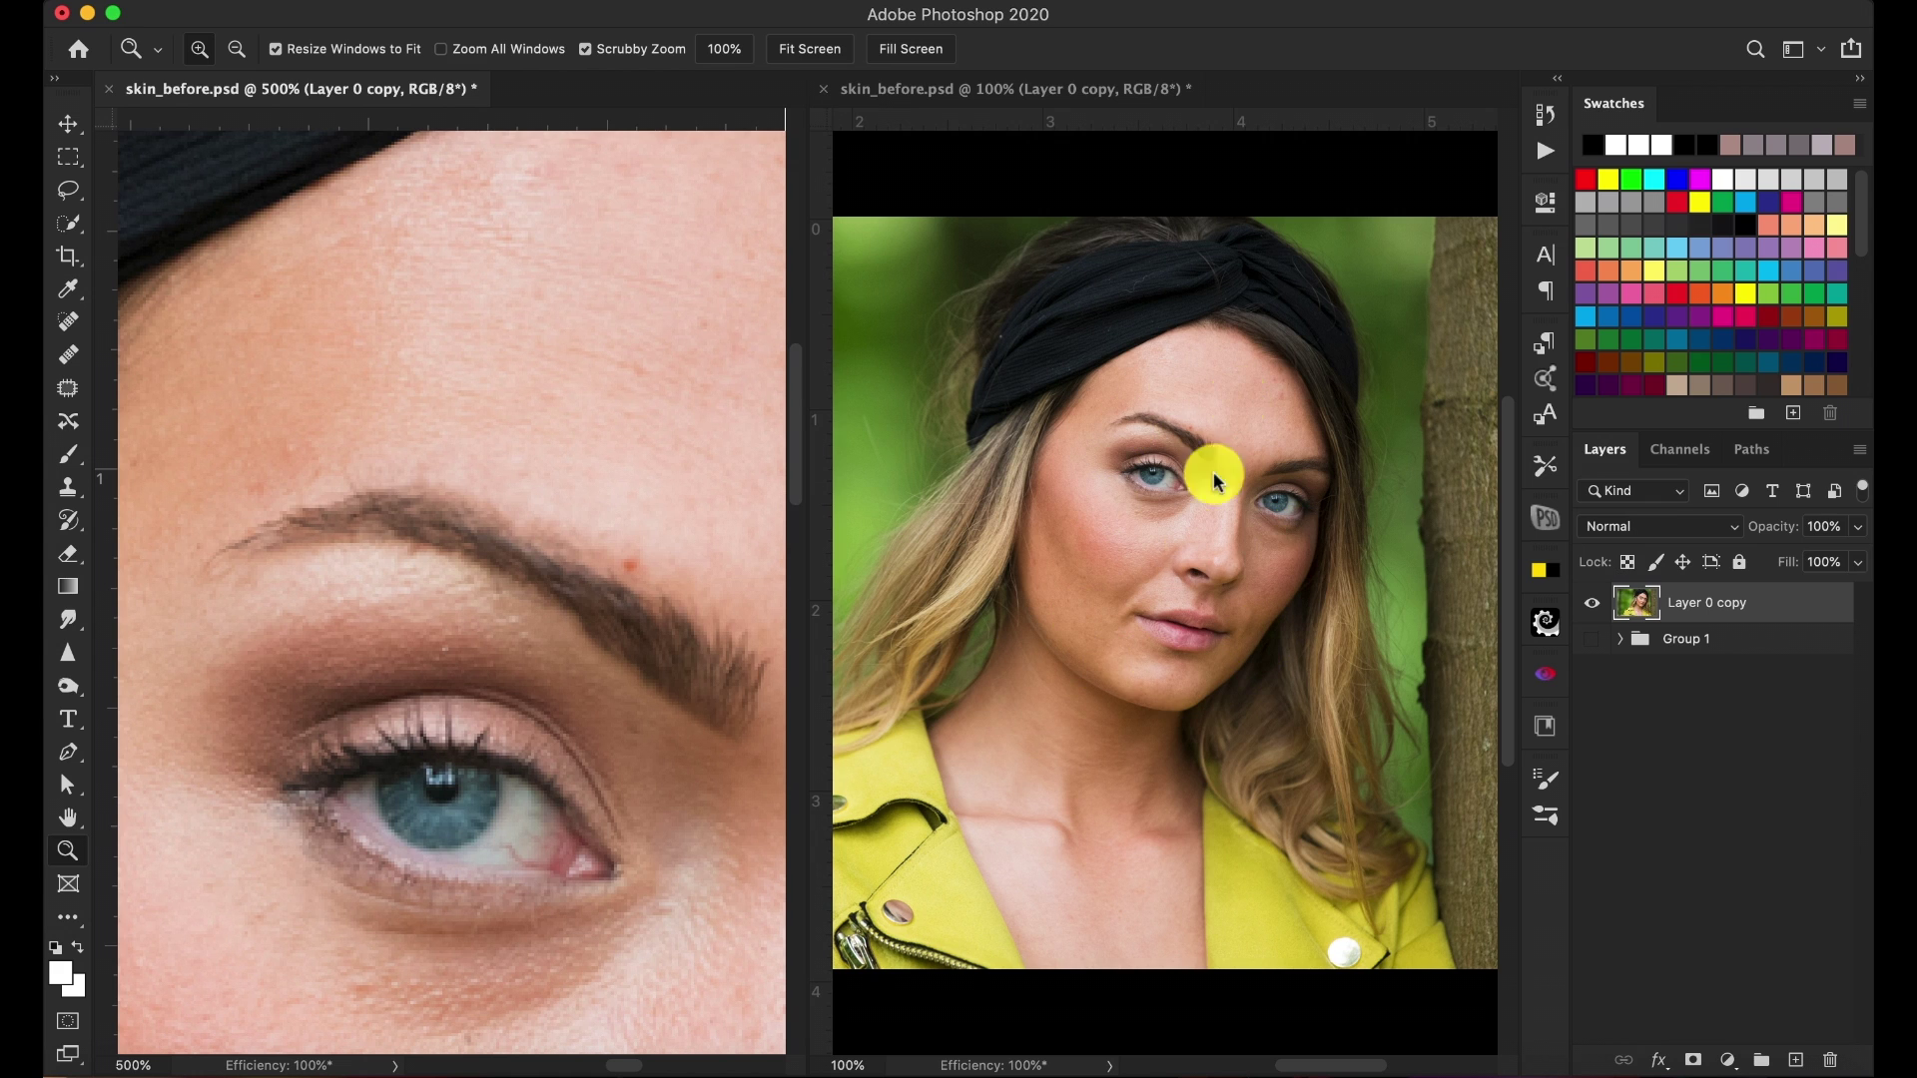
{"action": "scroll", "coordinate": [616, 657], "scroll_direction": "left", "scroll_amount": 2}
{"action": "scroll", "coordinate": [616, 657], "scroll_direction": "right", "scroll_amount": 1}
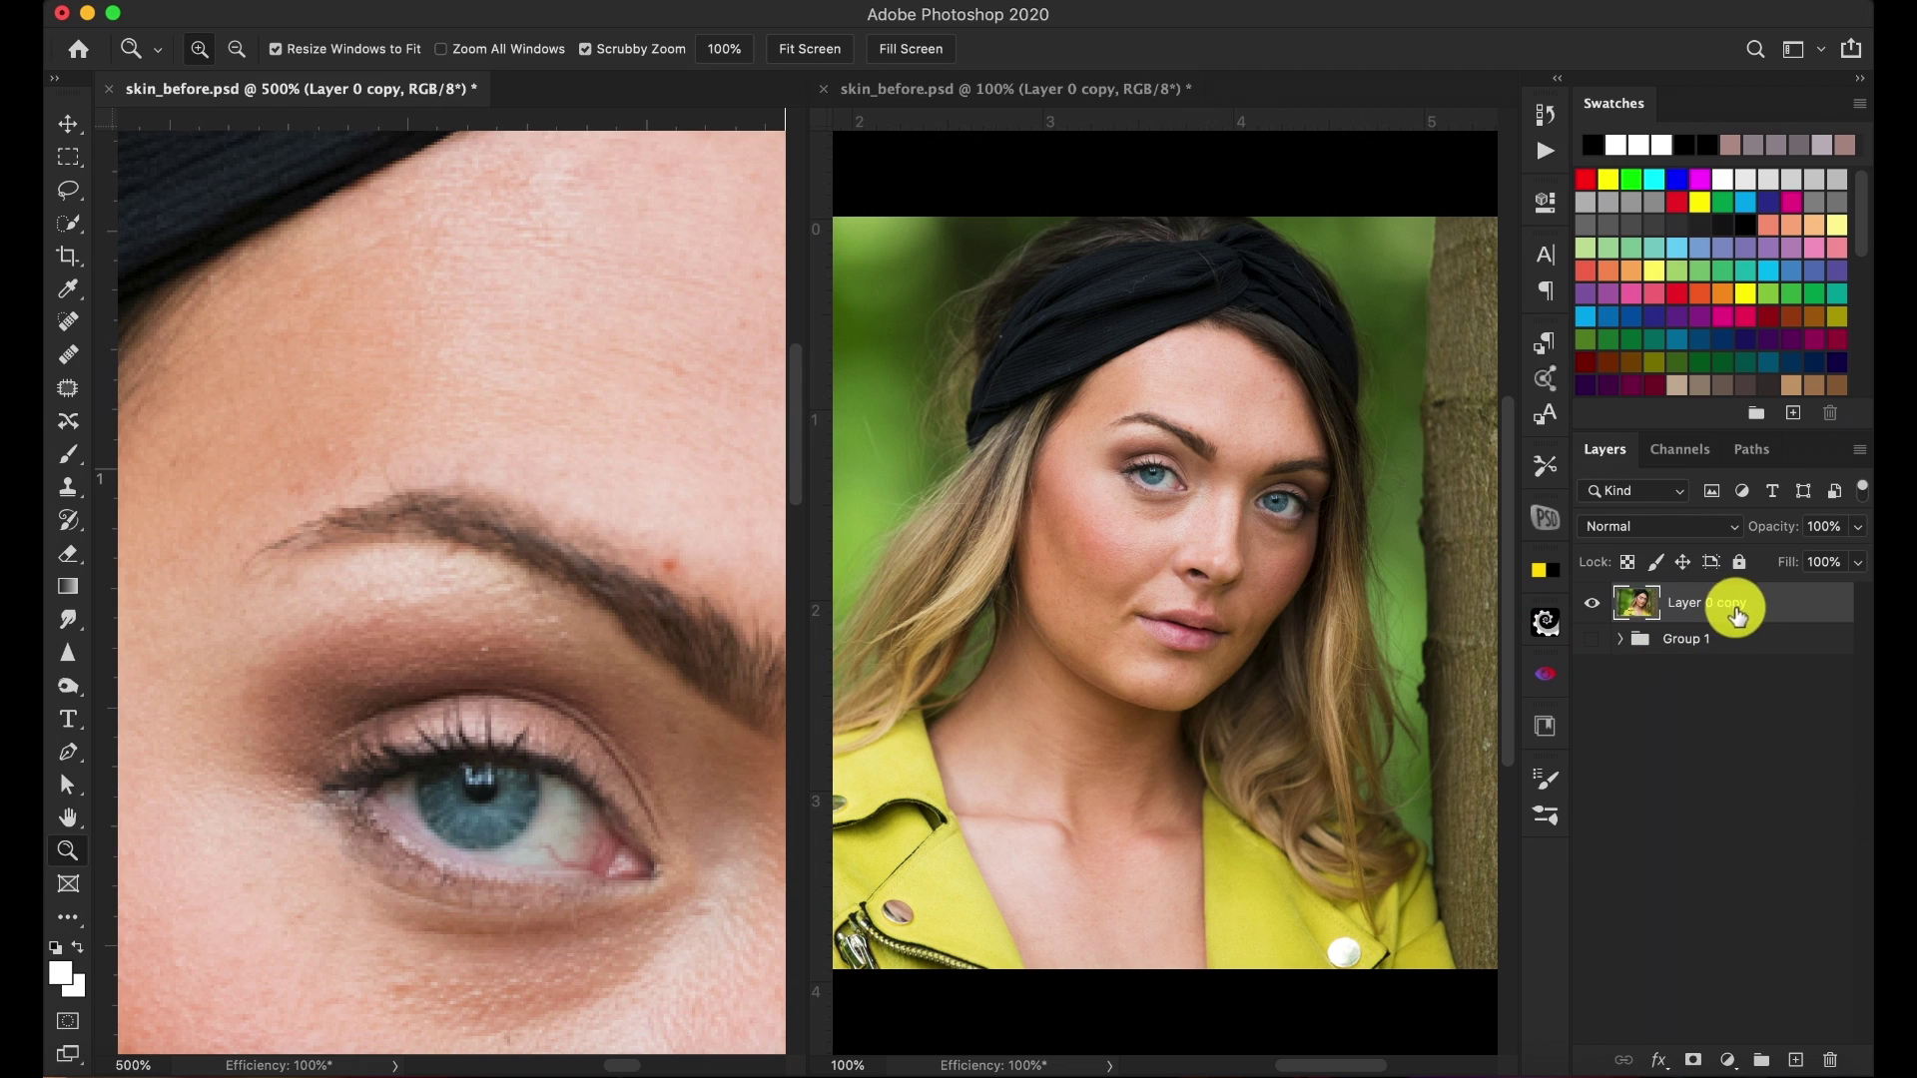
{"action": "left_click", "coordinate": [1621, 641]}
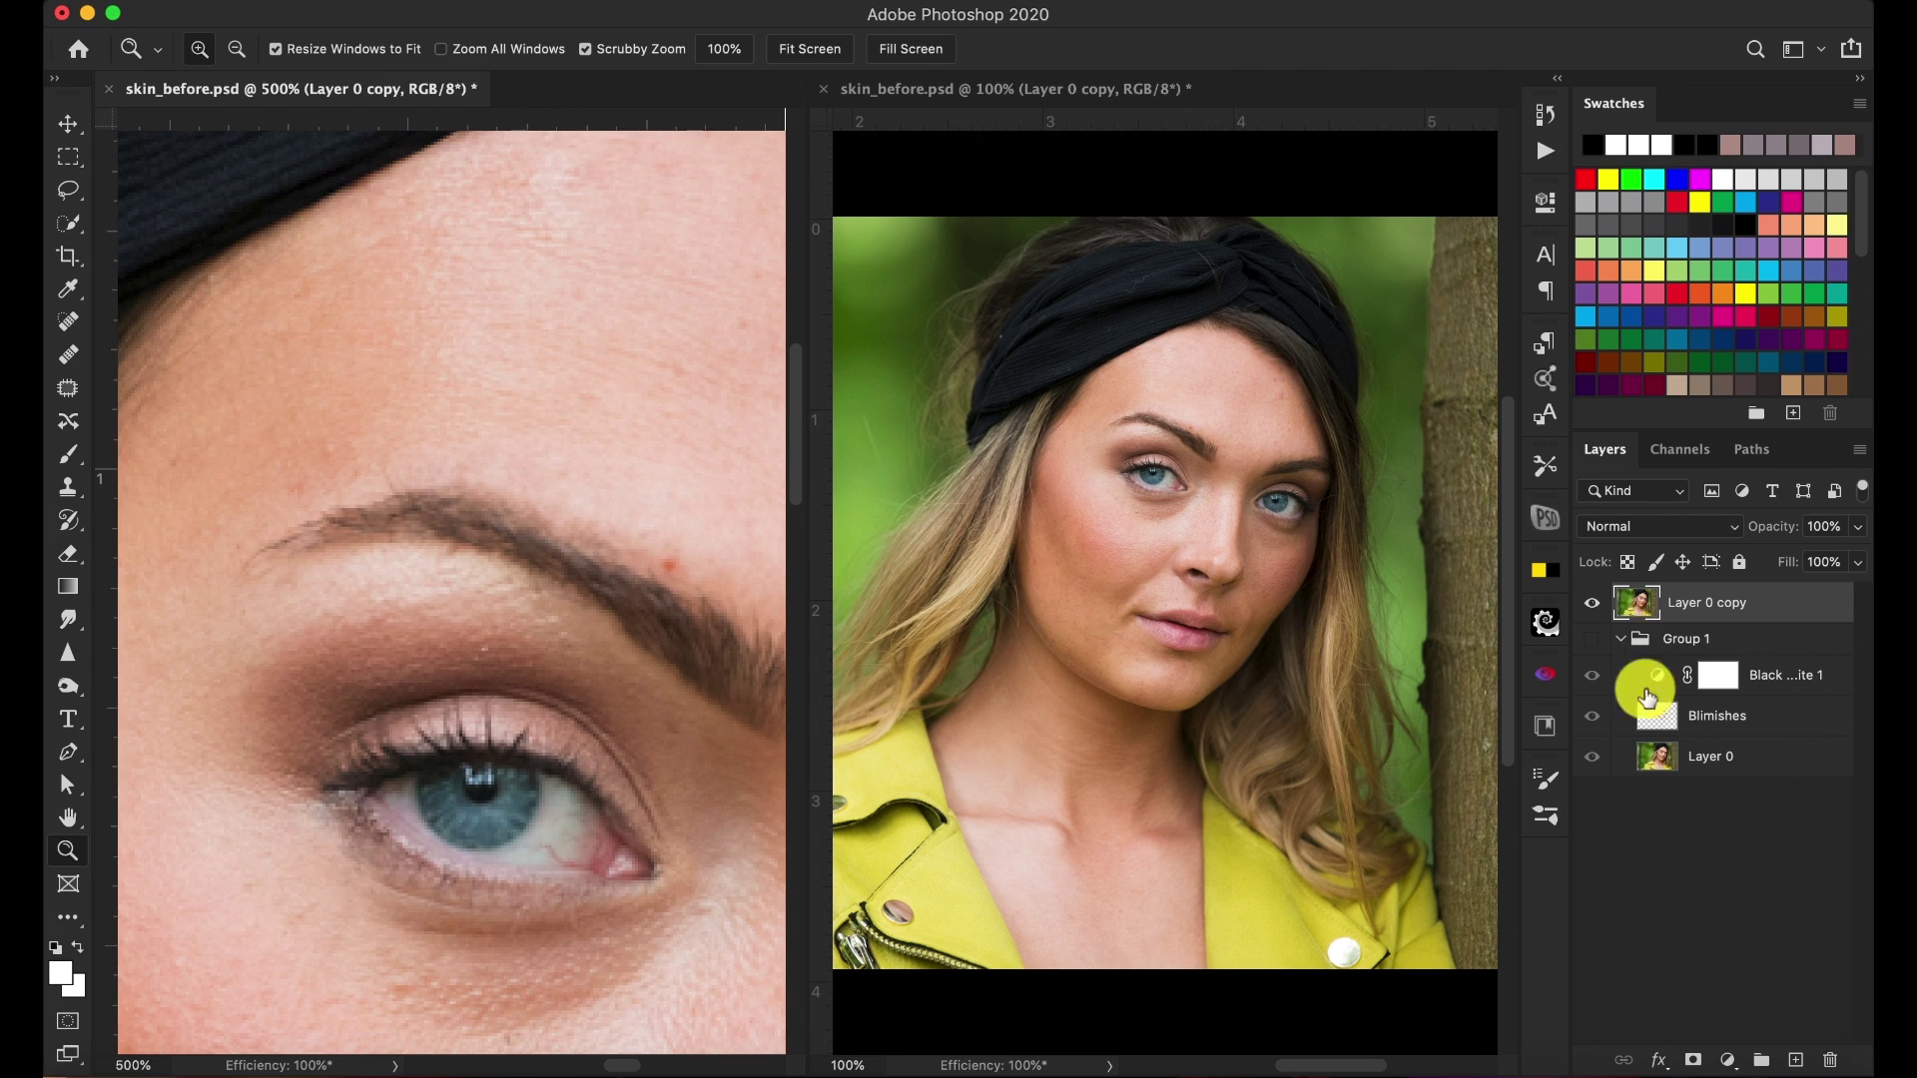
{"action": "left_click", "coordinate": [1619, 637]}
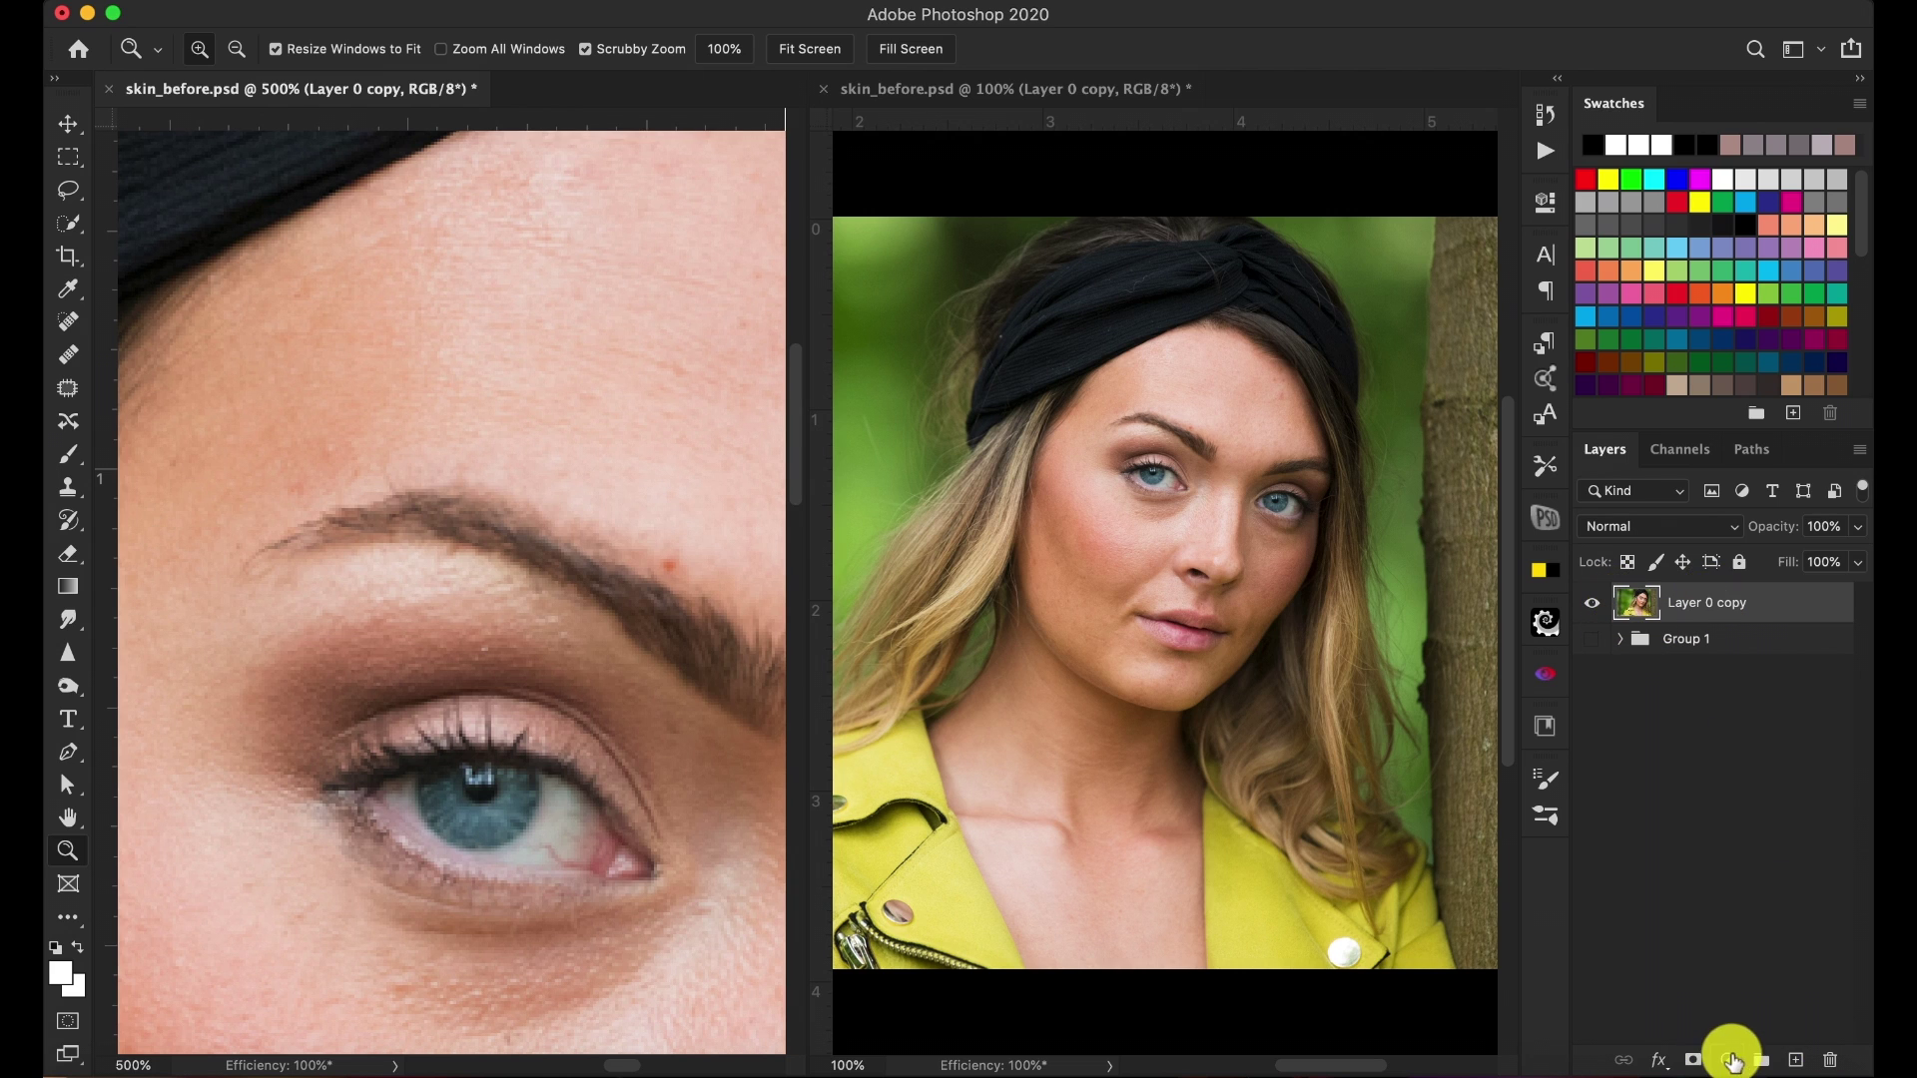
{"action": "left_click", "coordinate": [1795, 1060]}
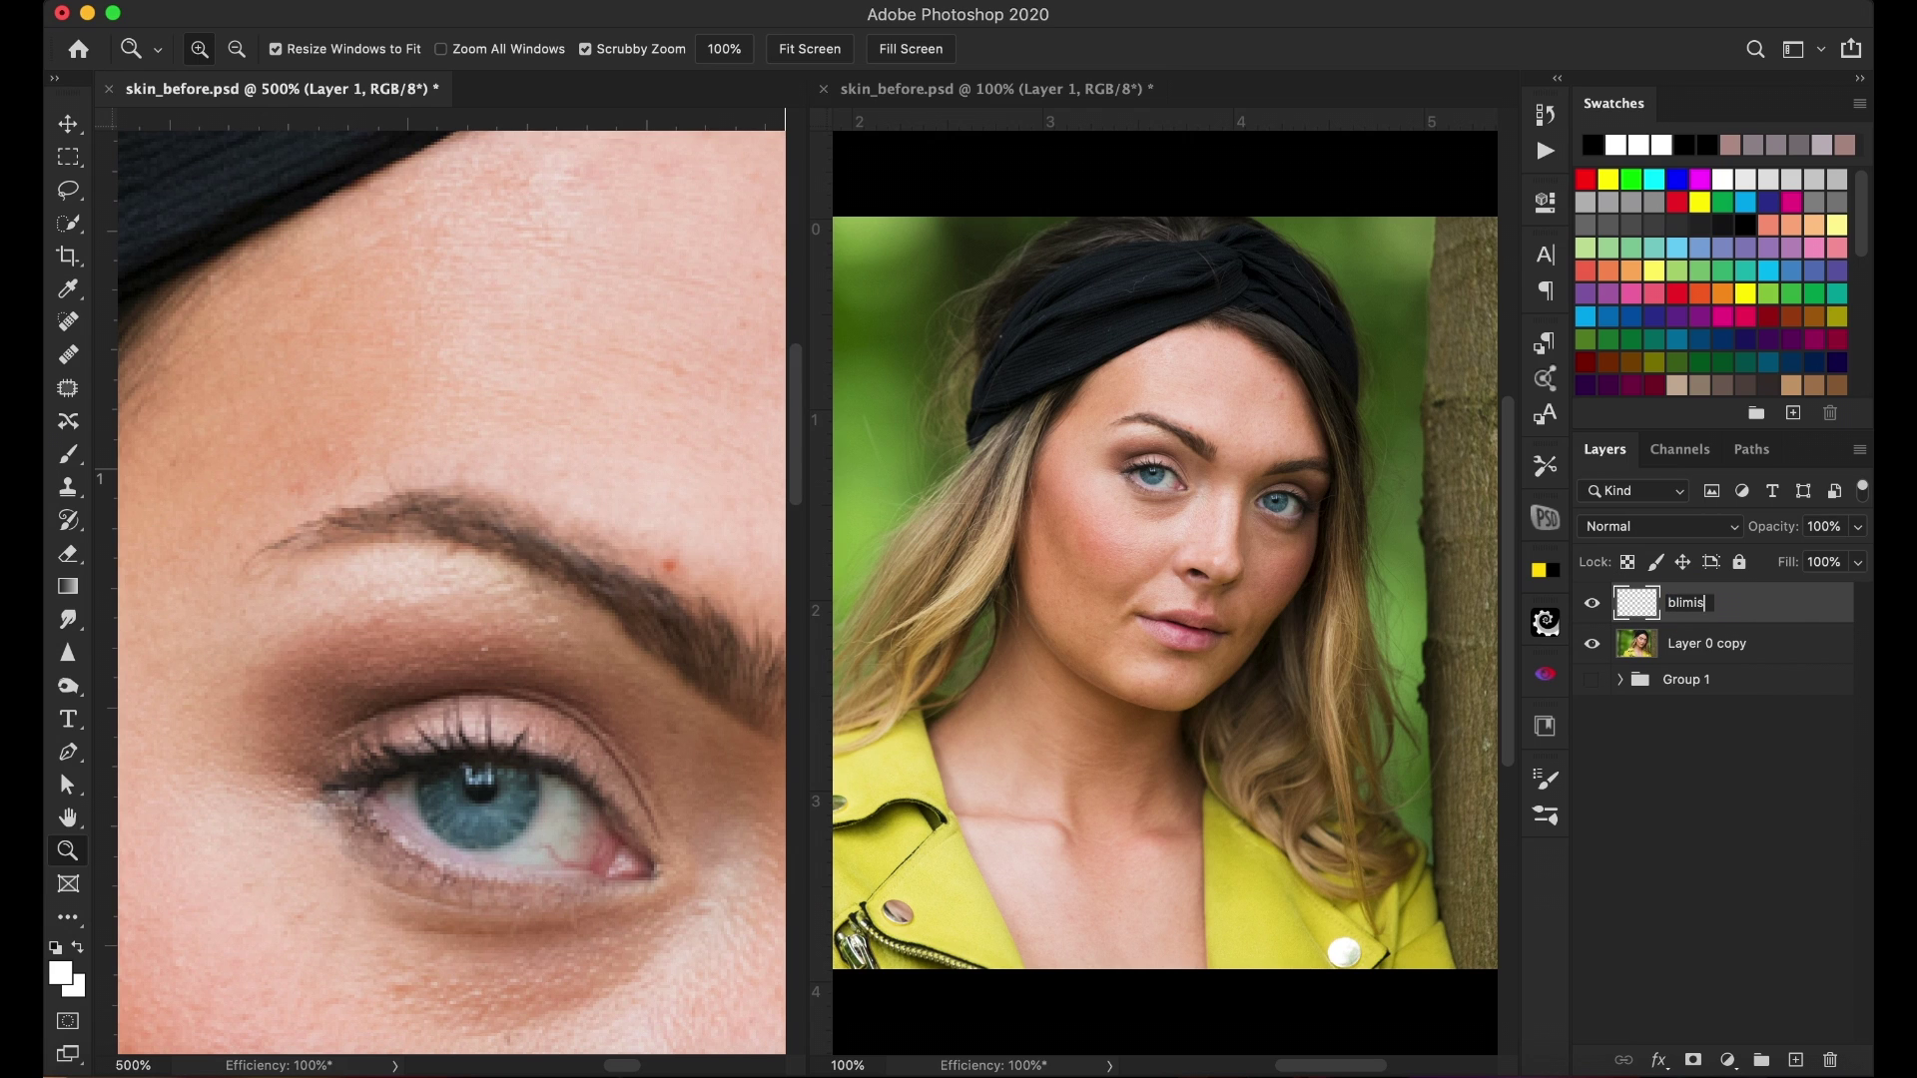
{"action": "key", "text": "Return"}
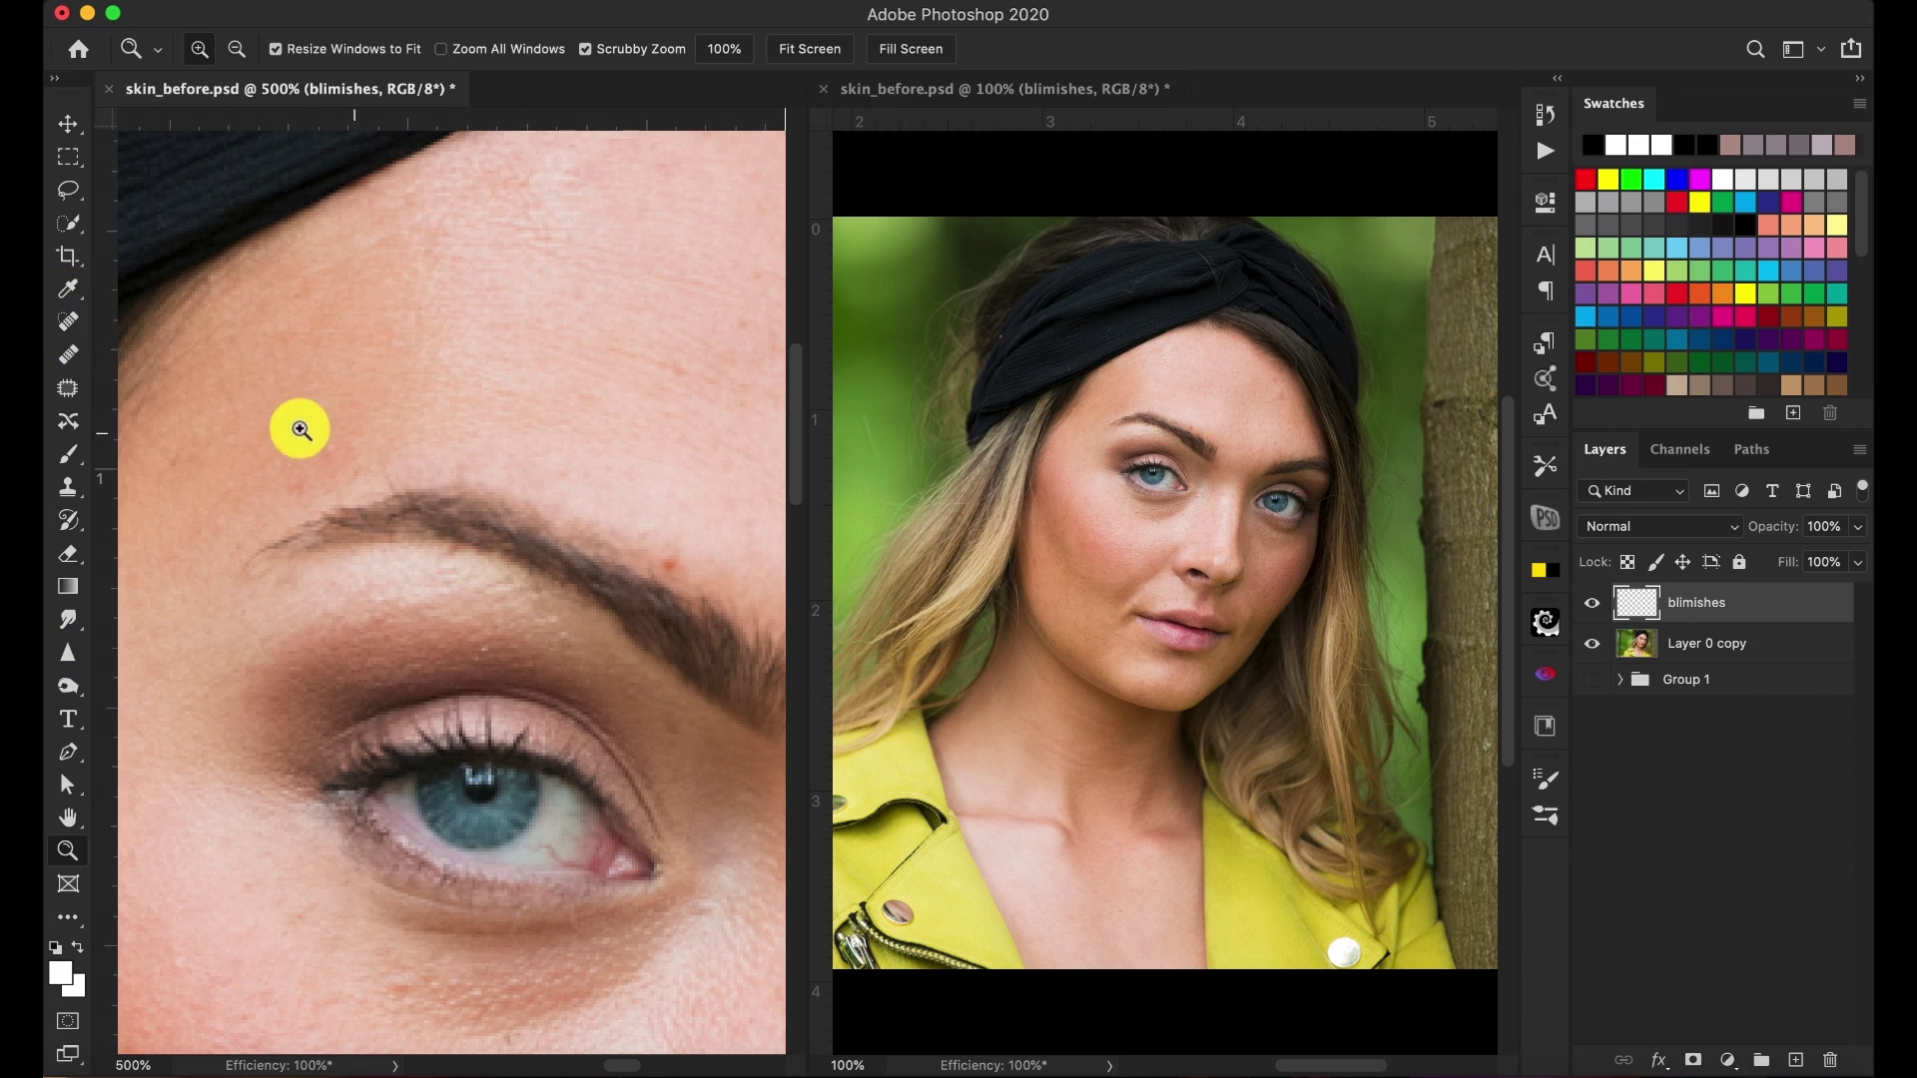
{"action": "scroll", "coordinate": [390, 494], "scroll_direction": "up", "scroll_amount": 3}
{"action": "scroll", "coordinate": [389, 494], "scroll_direction": "left", "scroll_amount": 4}
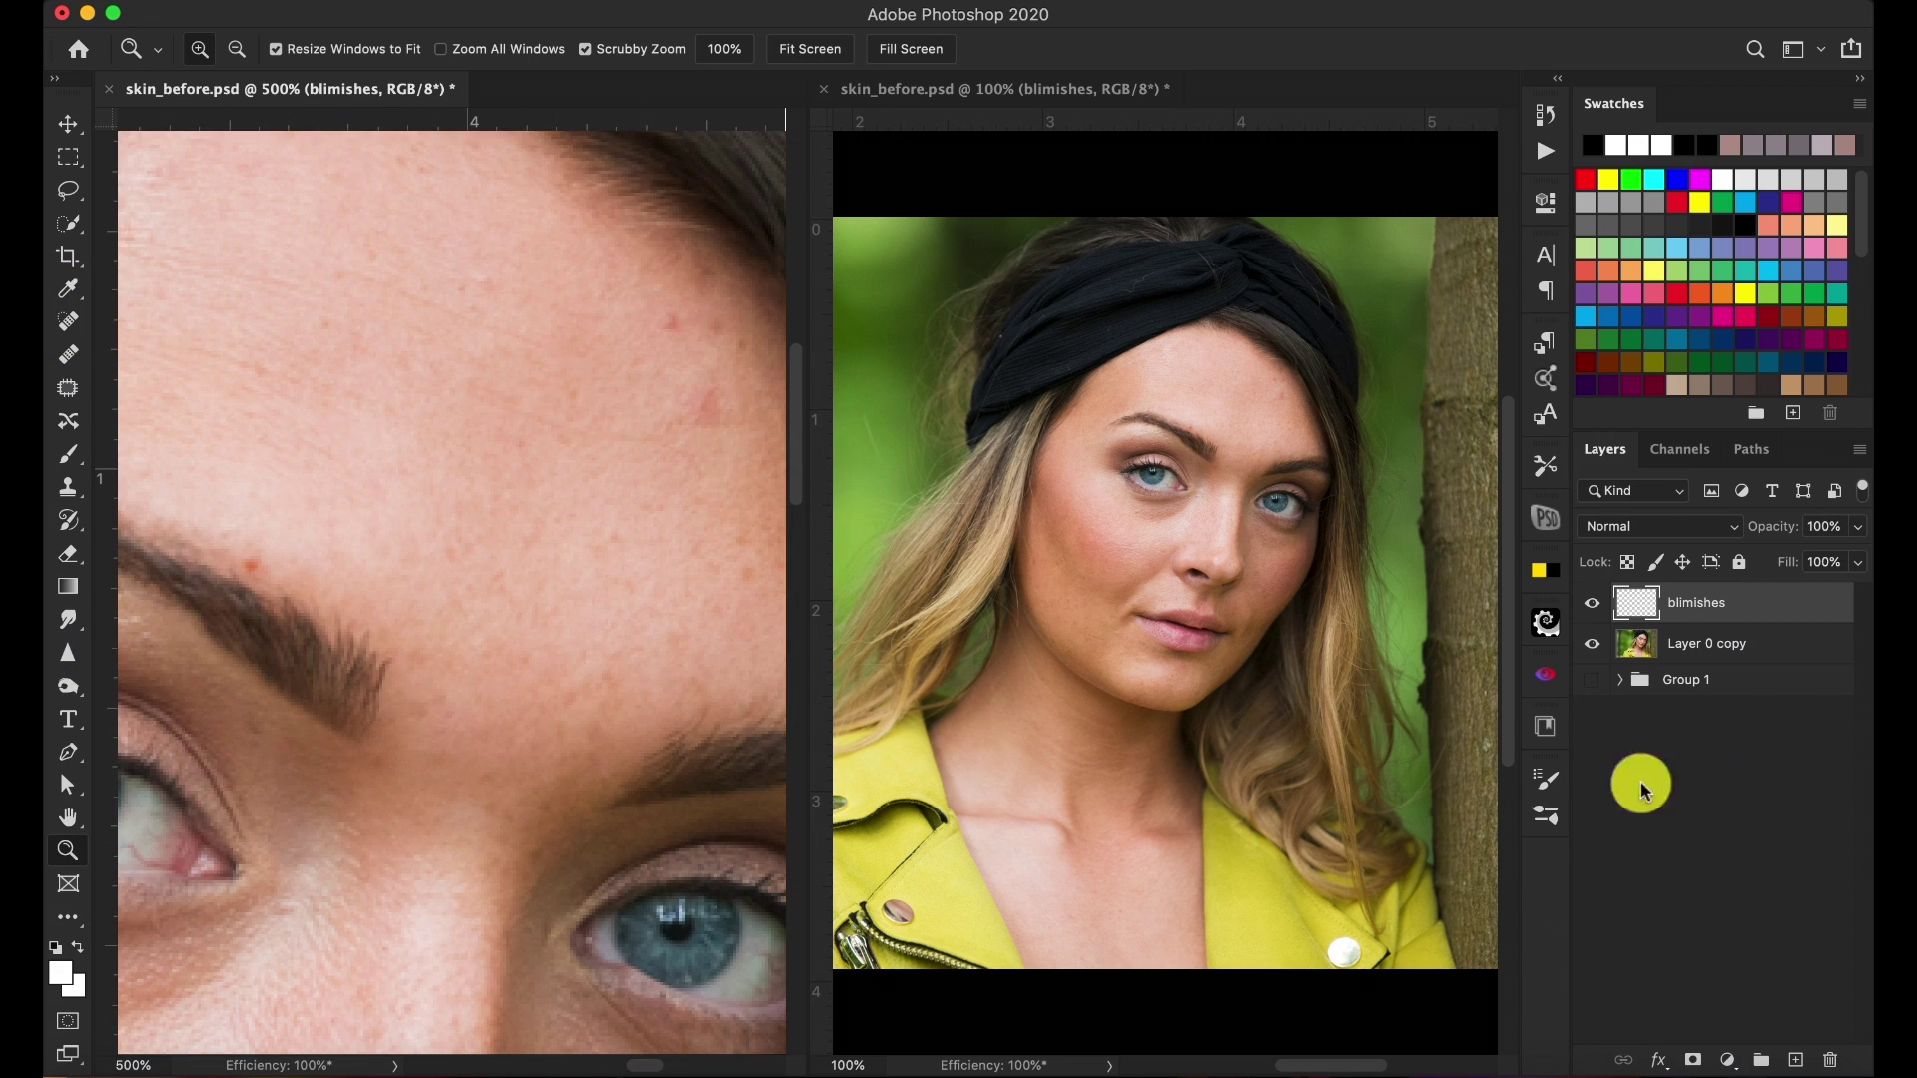
Add a Black & White adjustment layer with the Reds slider at -76
{"action": "left_click", "coordinate": [1733, 1059]}
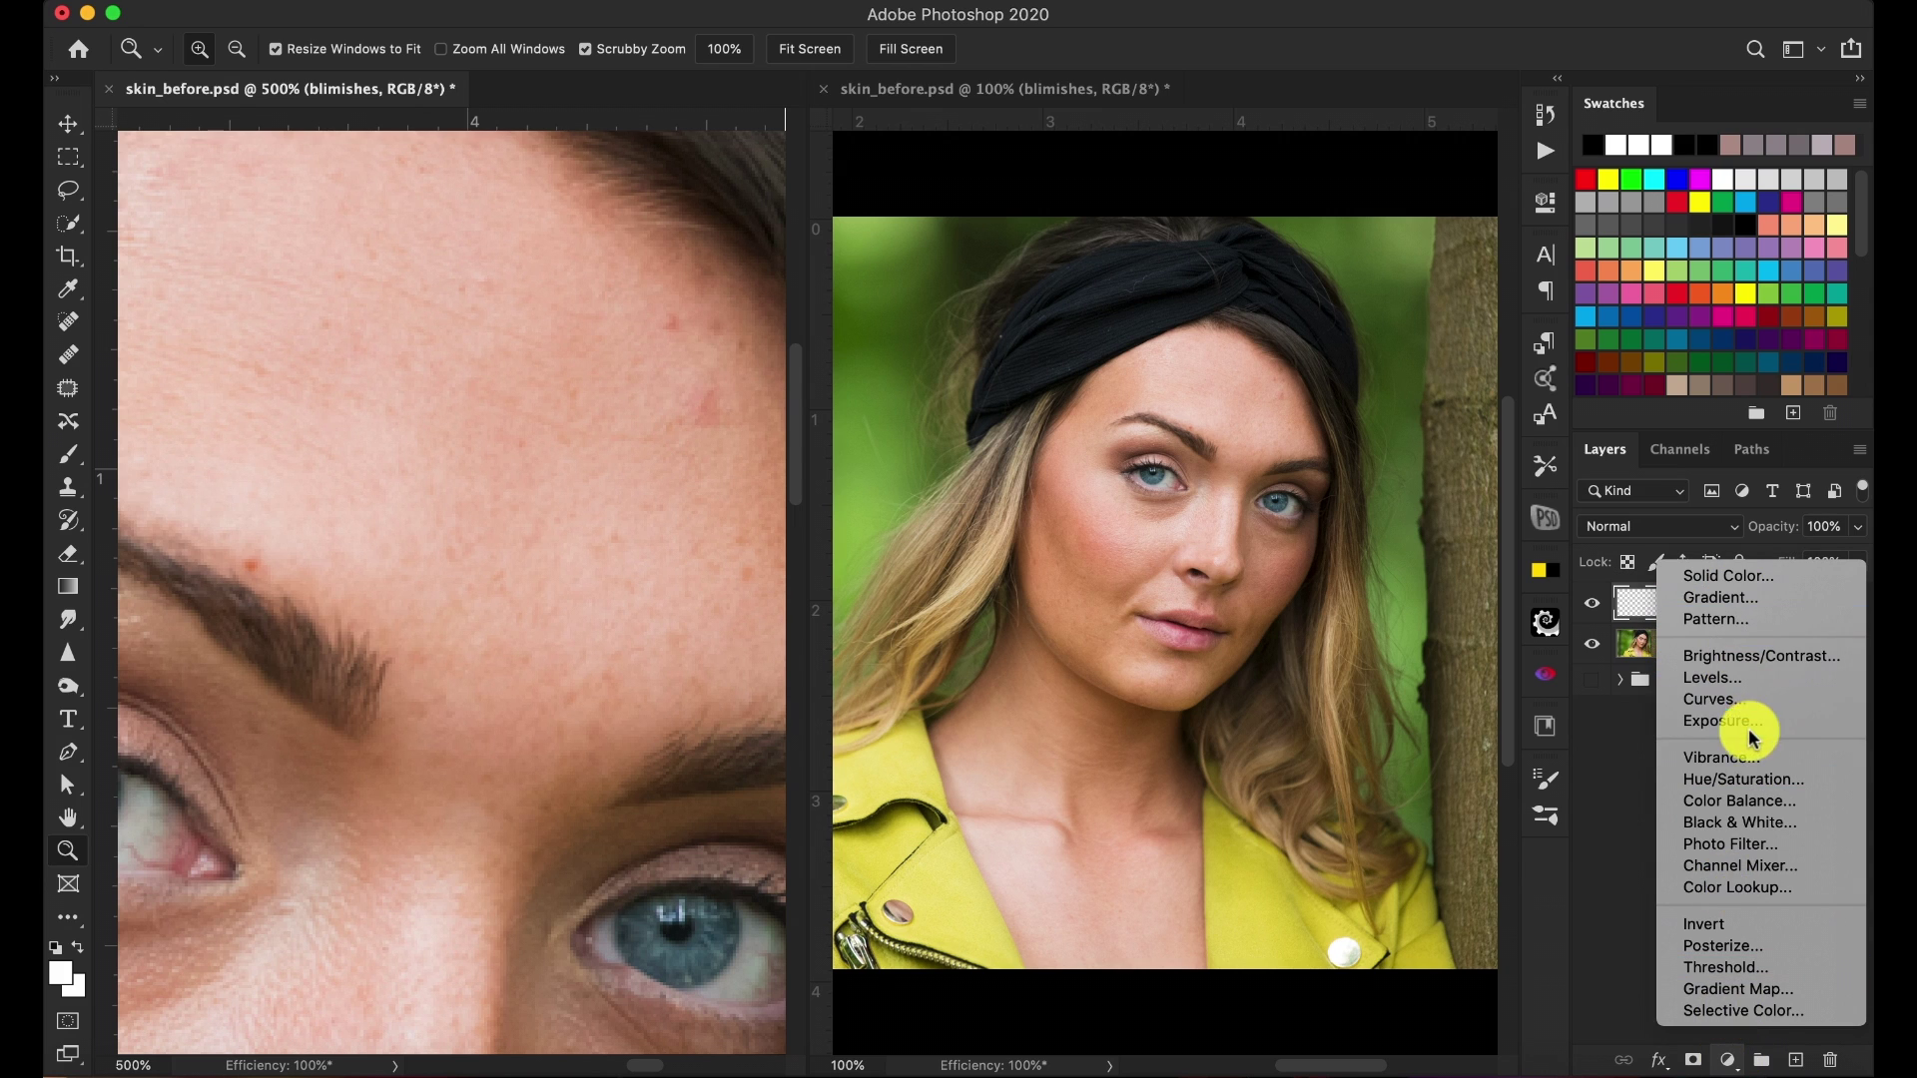
{"action": "left_click", "coordinate": [1755, 823]}
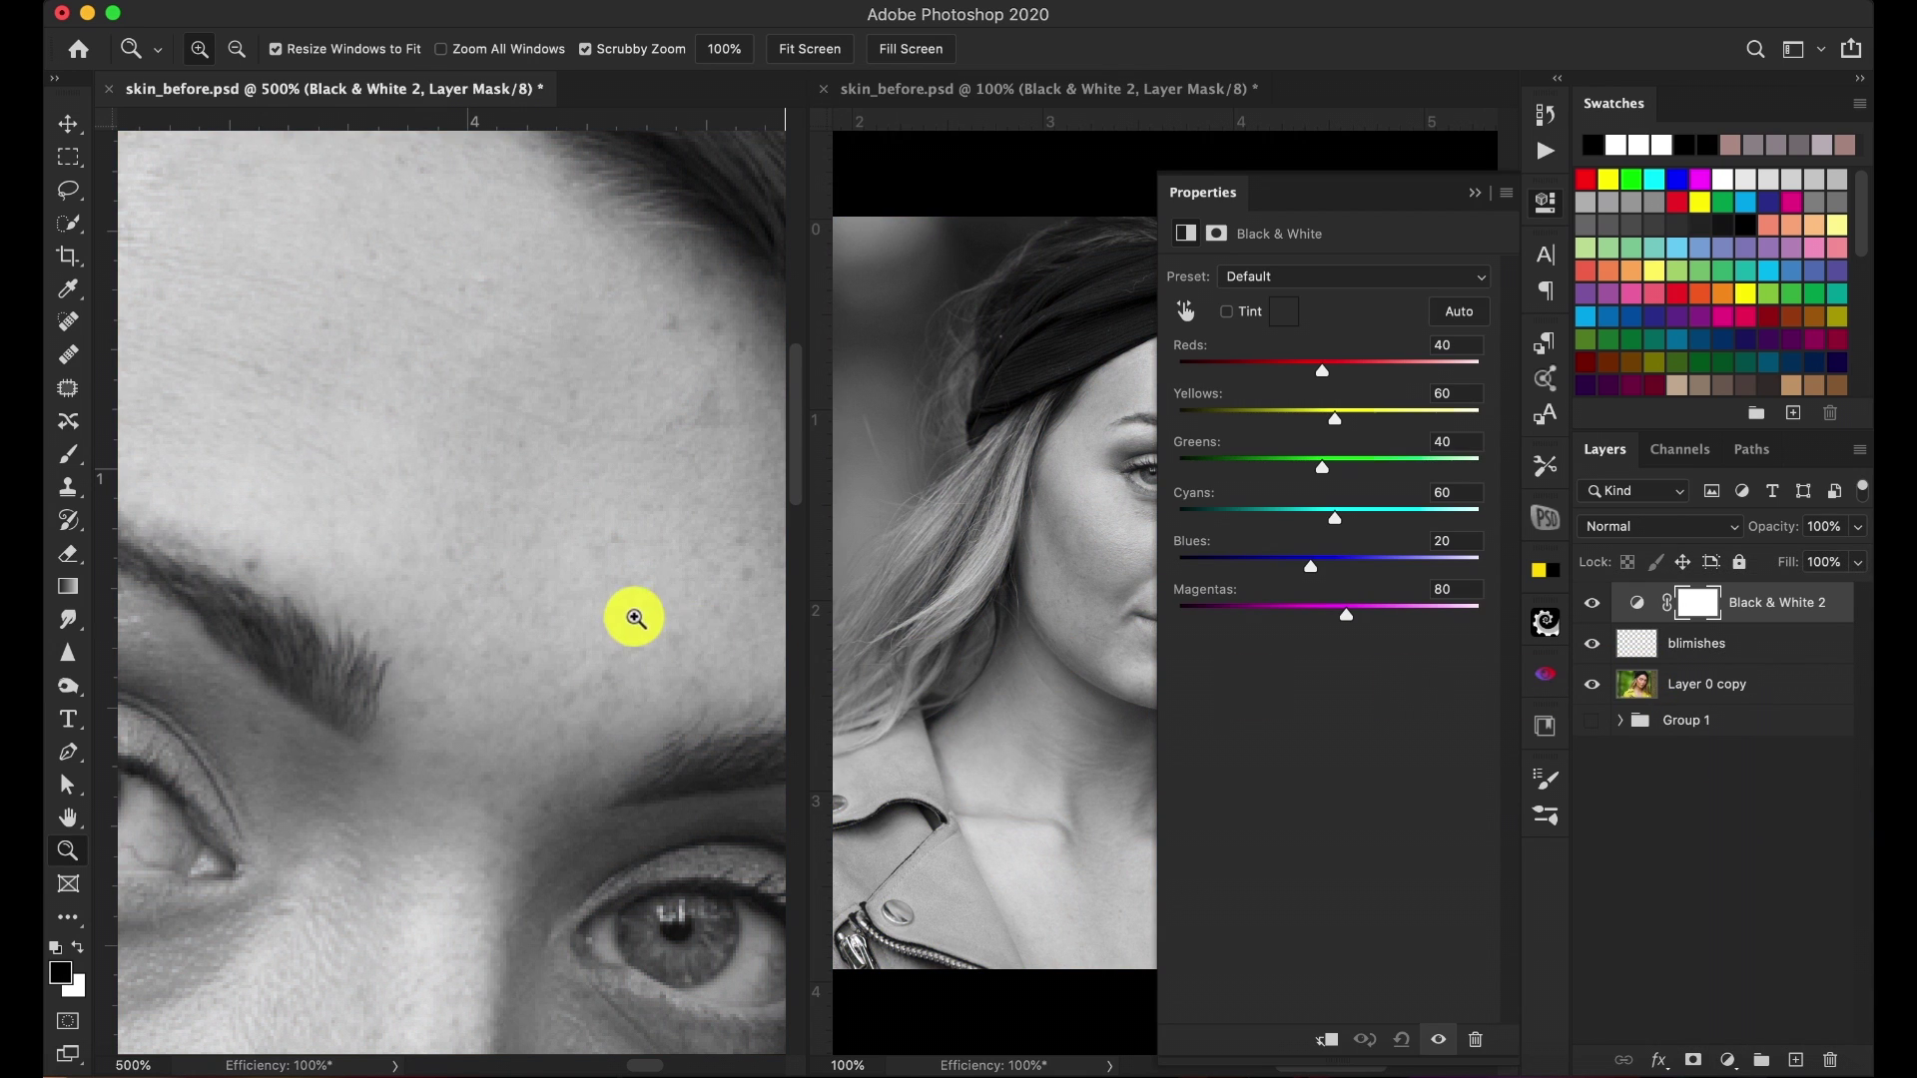
{"action": "scroll", "coordinate": [399, 471], "scroll_direction": "right", "scroll_amount": 5}
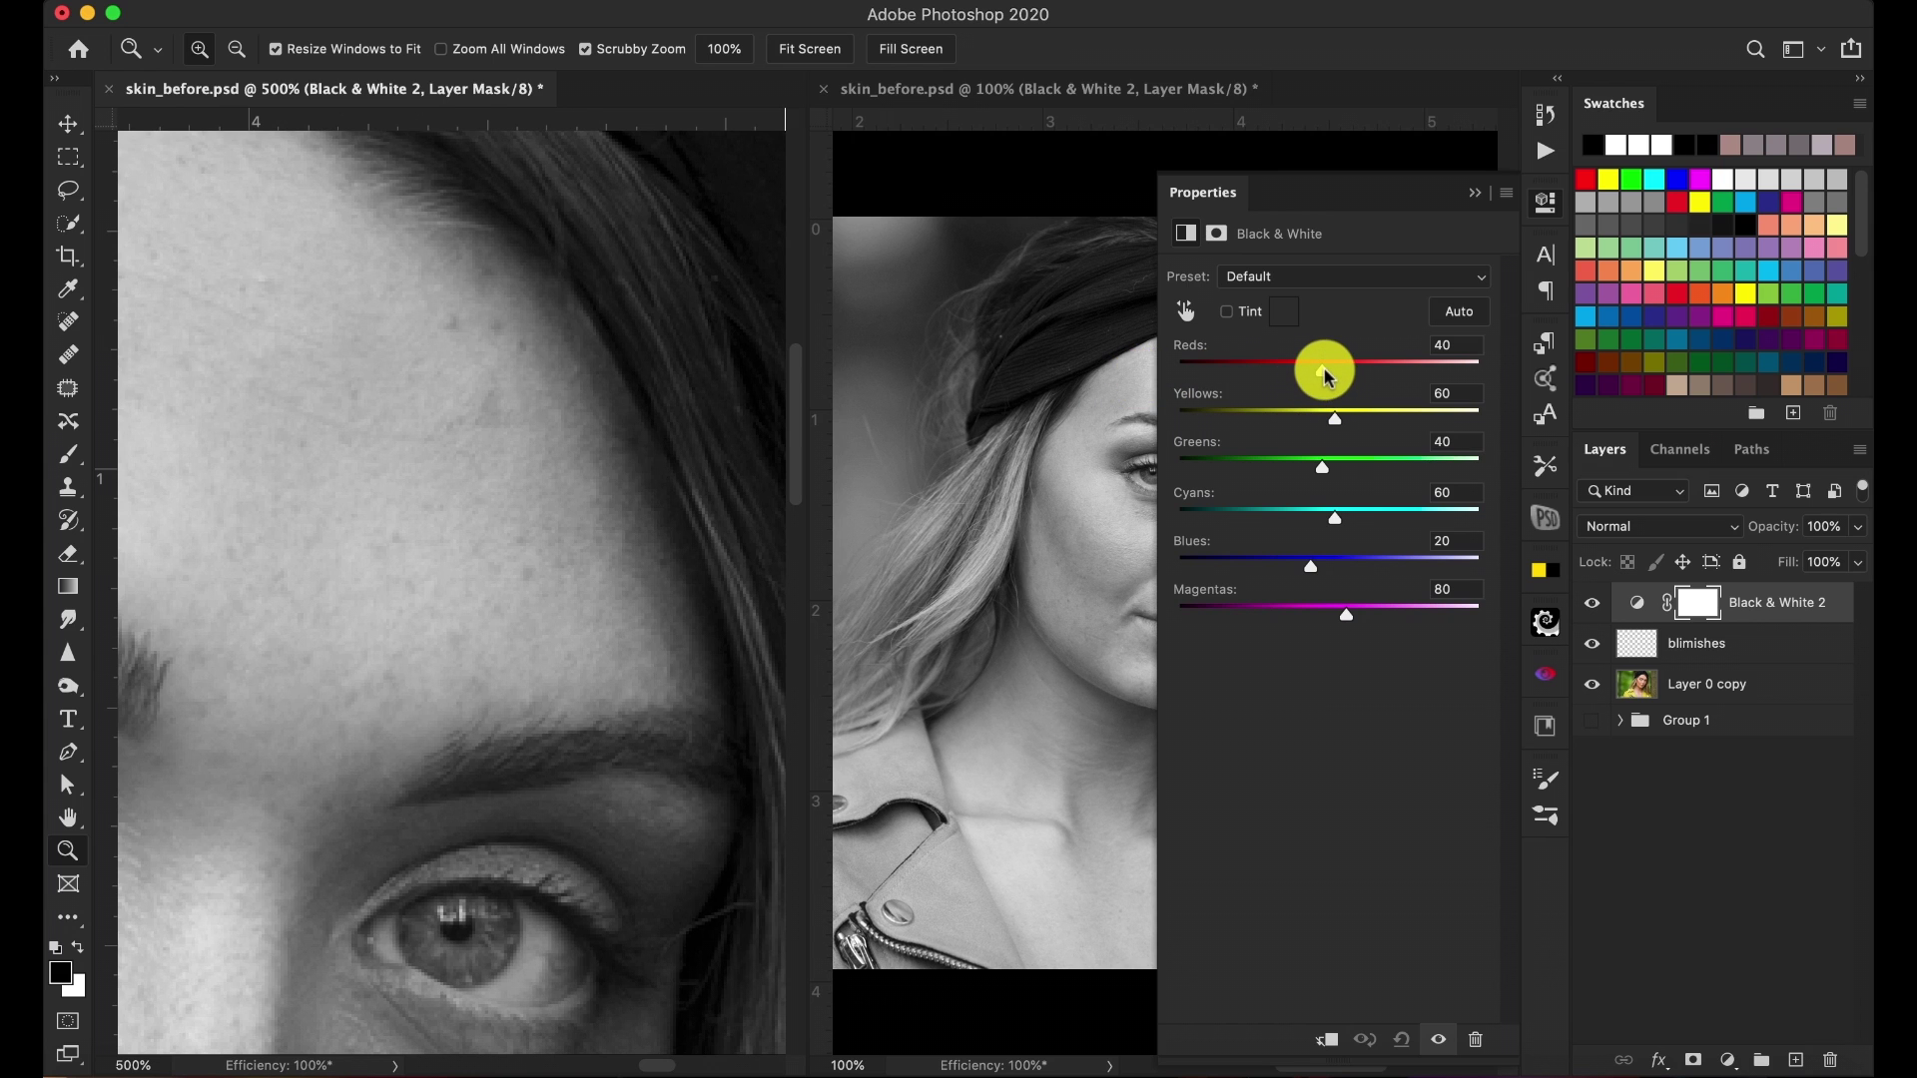
{"action": "left_click_drag", "start_coordinate": [1328, 377], "coordinate": [1256, 387]}
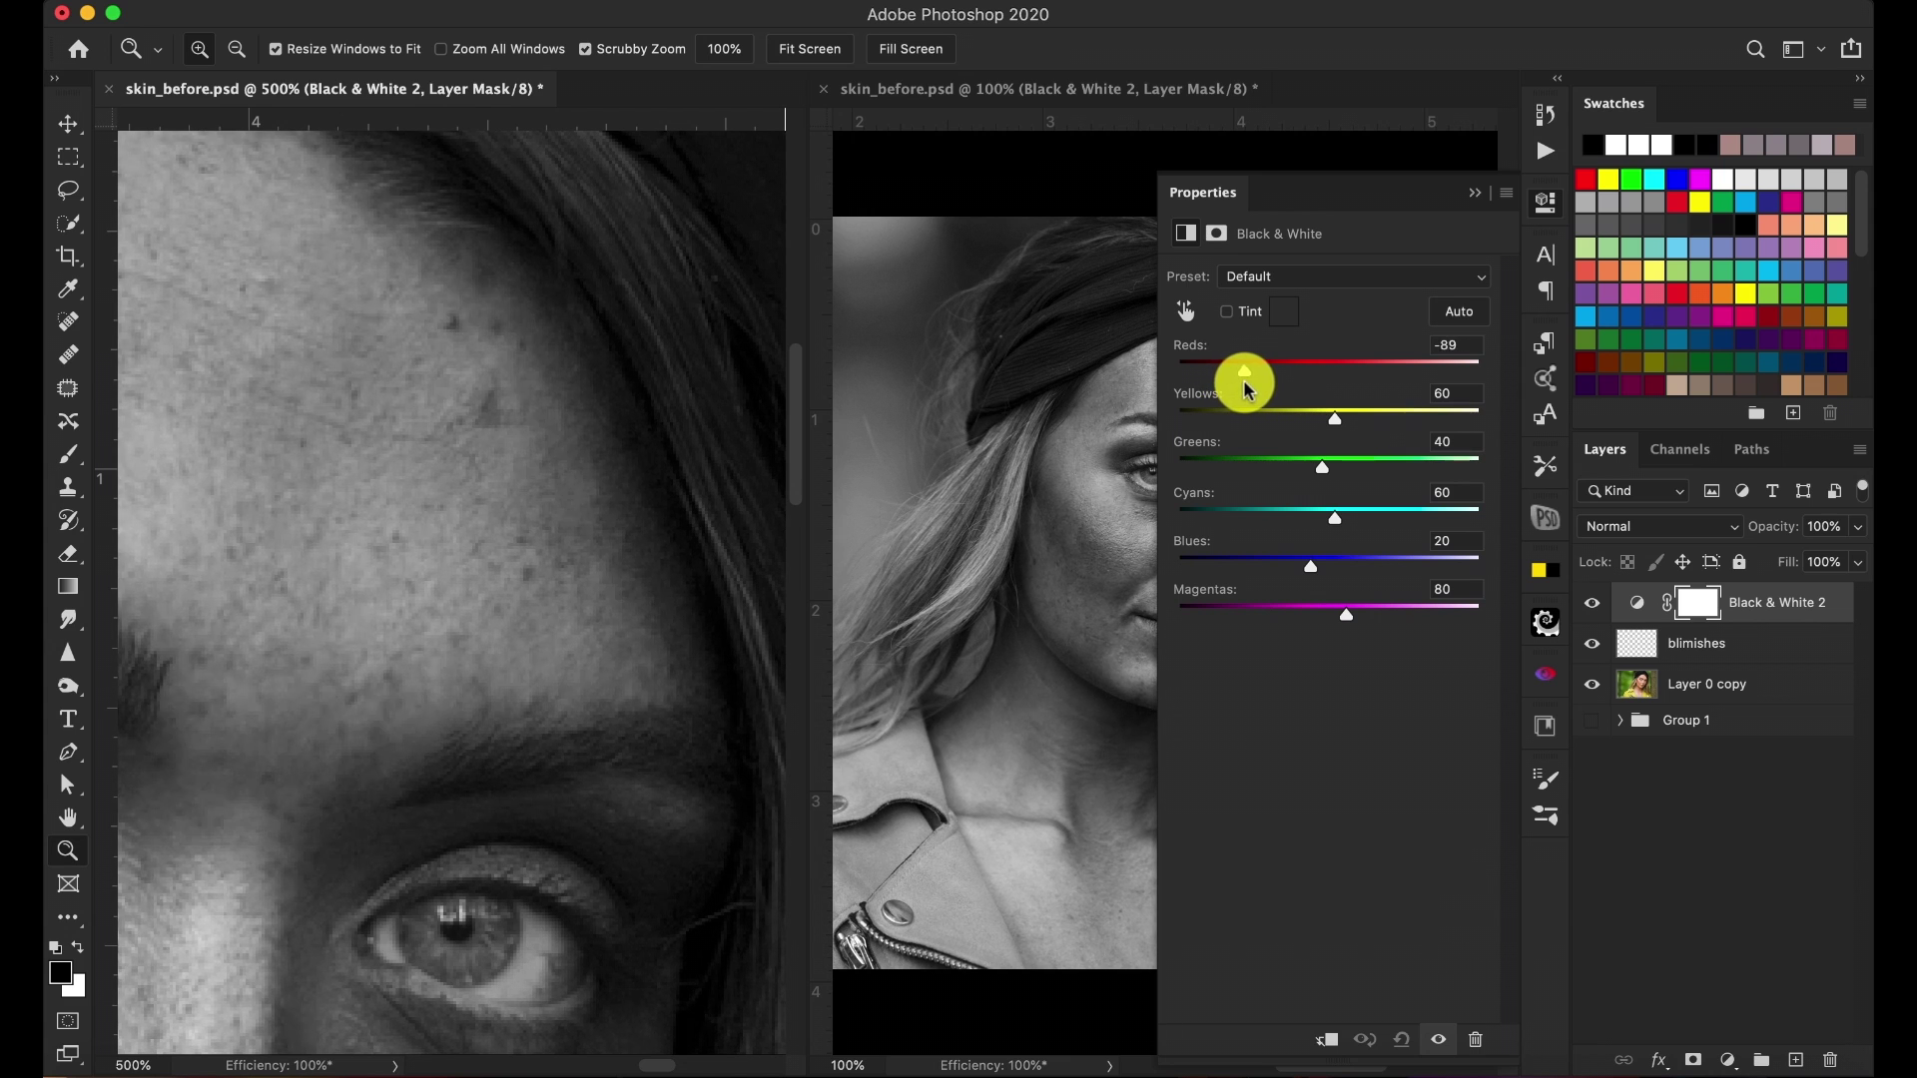
{"action": "left_click_drag", "start_coordinate": [1256, 387], "coordinate": [1252, 380]}
{"action": "scroll", "coordinate": [433, 509], "scroll_direction": "left", "scroll_amount": 5}
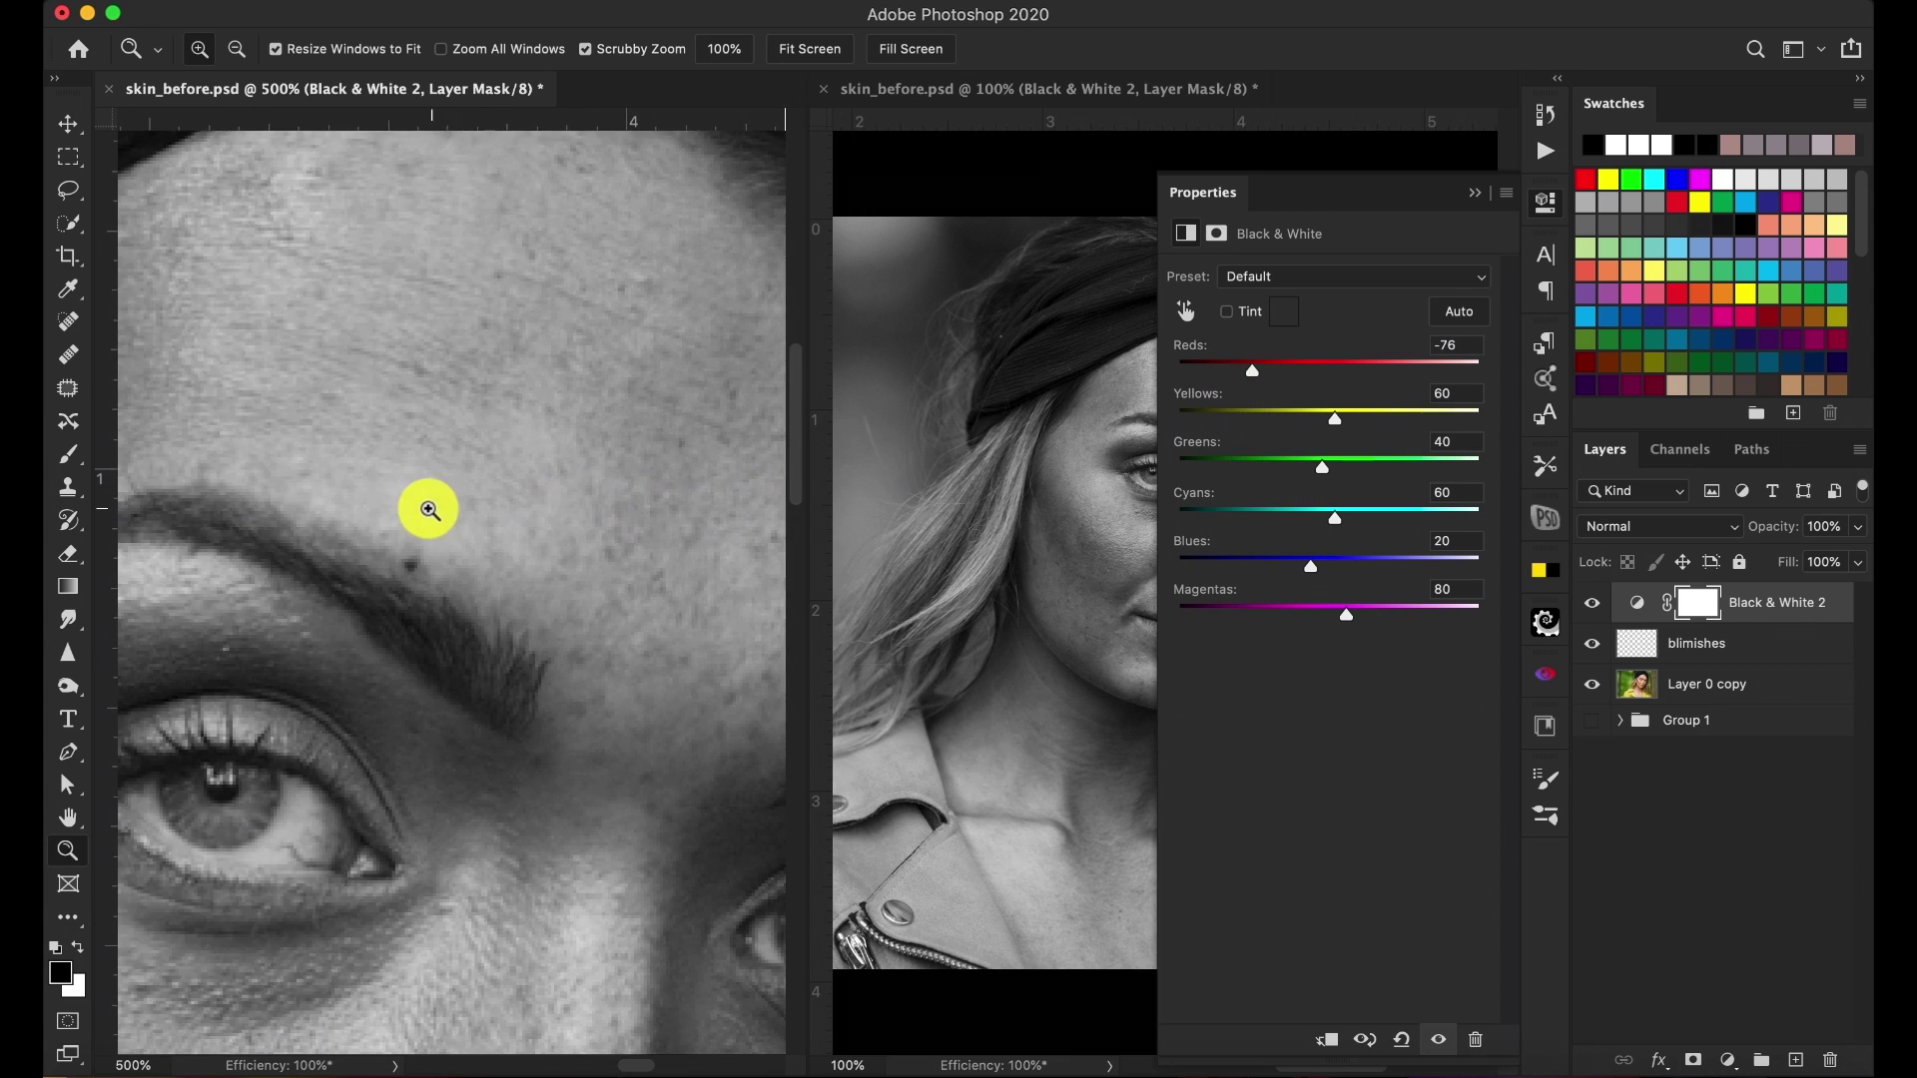
{"action": "scroll", "coordinate": [429, 510], "scroll_direction": "left", "scroll_amount": 5}
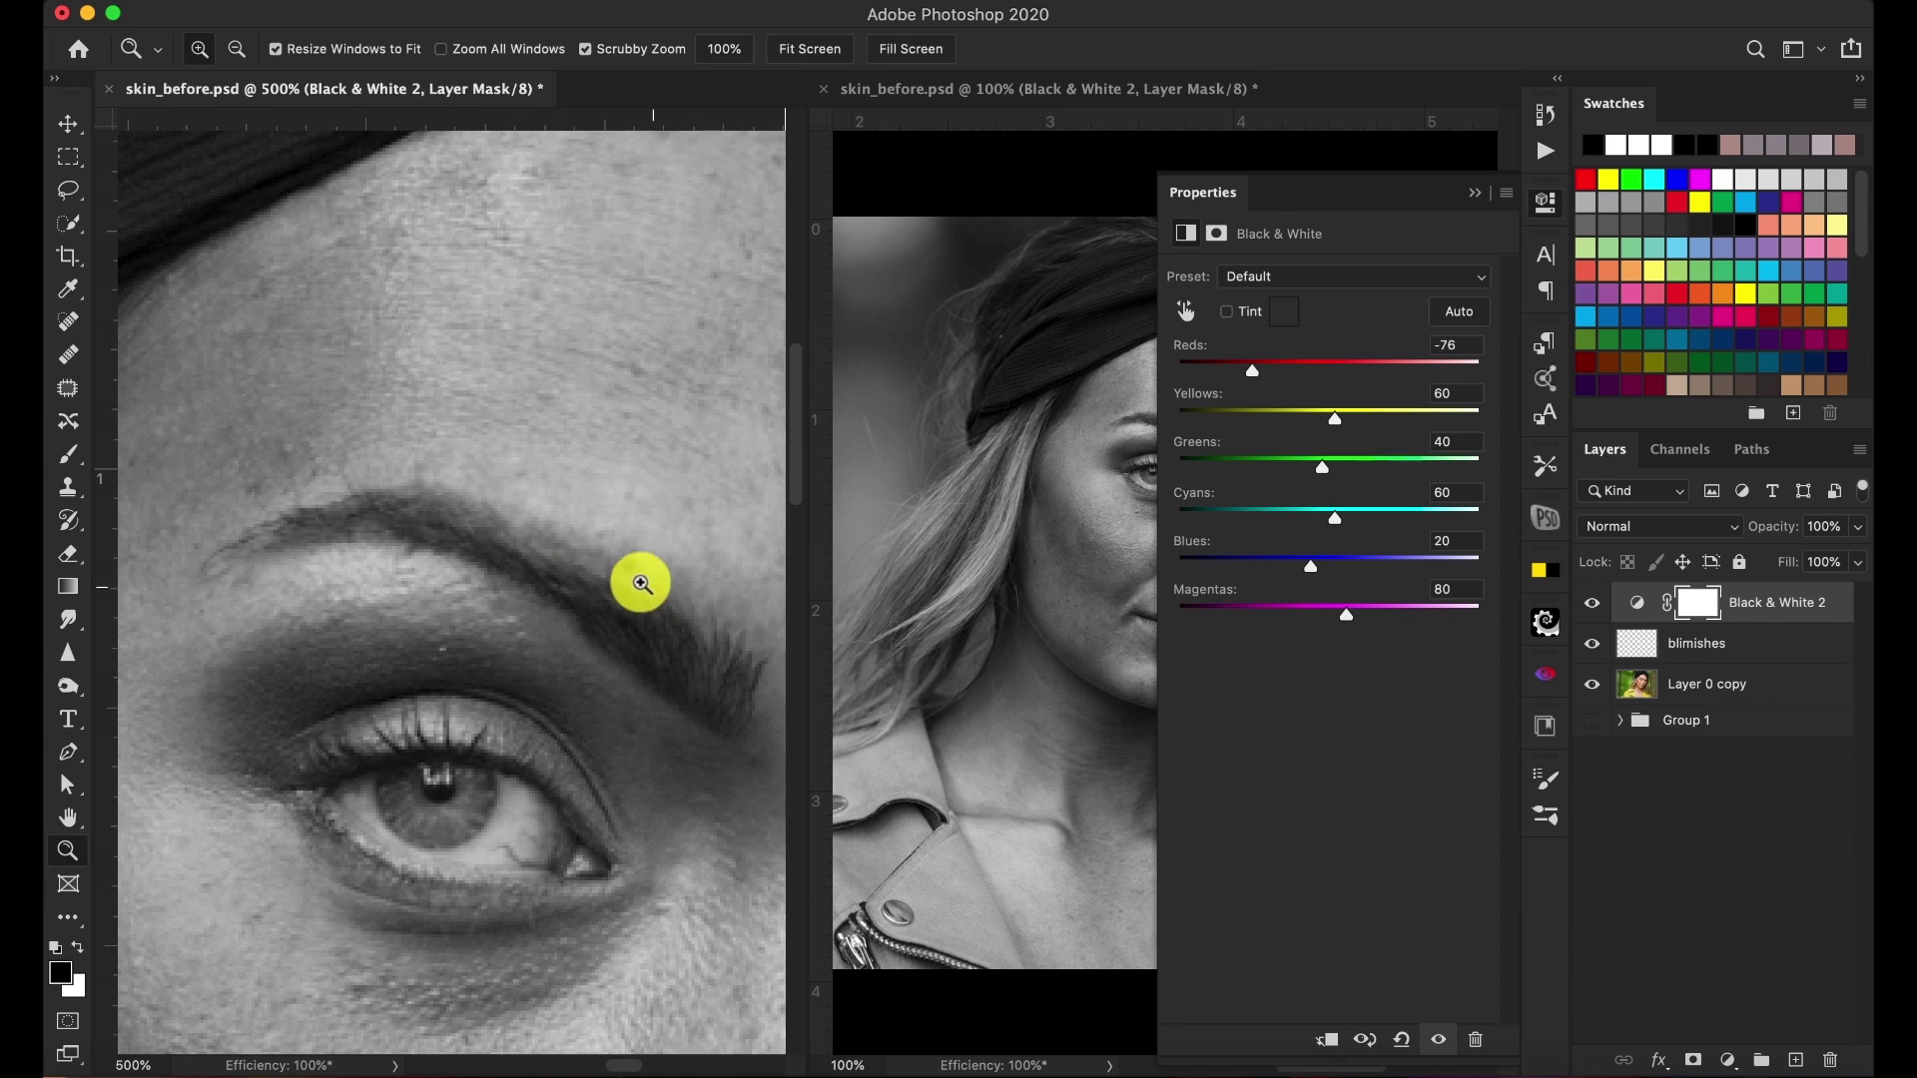
{"action": "scroll", "coordinate": [638, 578], "scroll_direction": "down", "scroll_amount": 5}
{"action": "scroll", "coordinate": [608, 601], "scroll_direction": "down", "scroll_amount": 10}
{"action": "scroll", "coordinate": [611, 599], "scroll_direction": "right", "scroll_amount": 5}
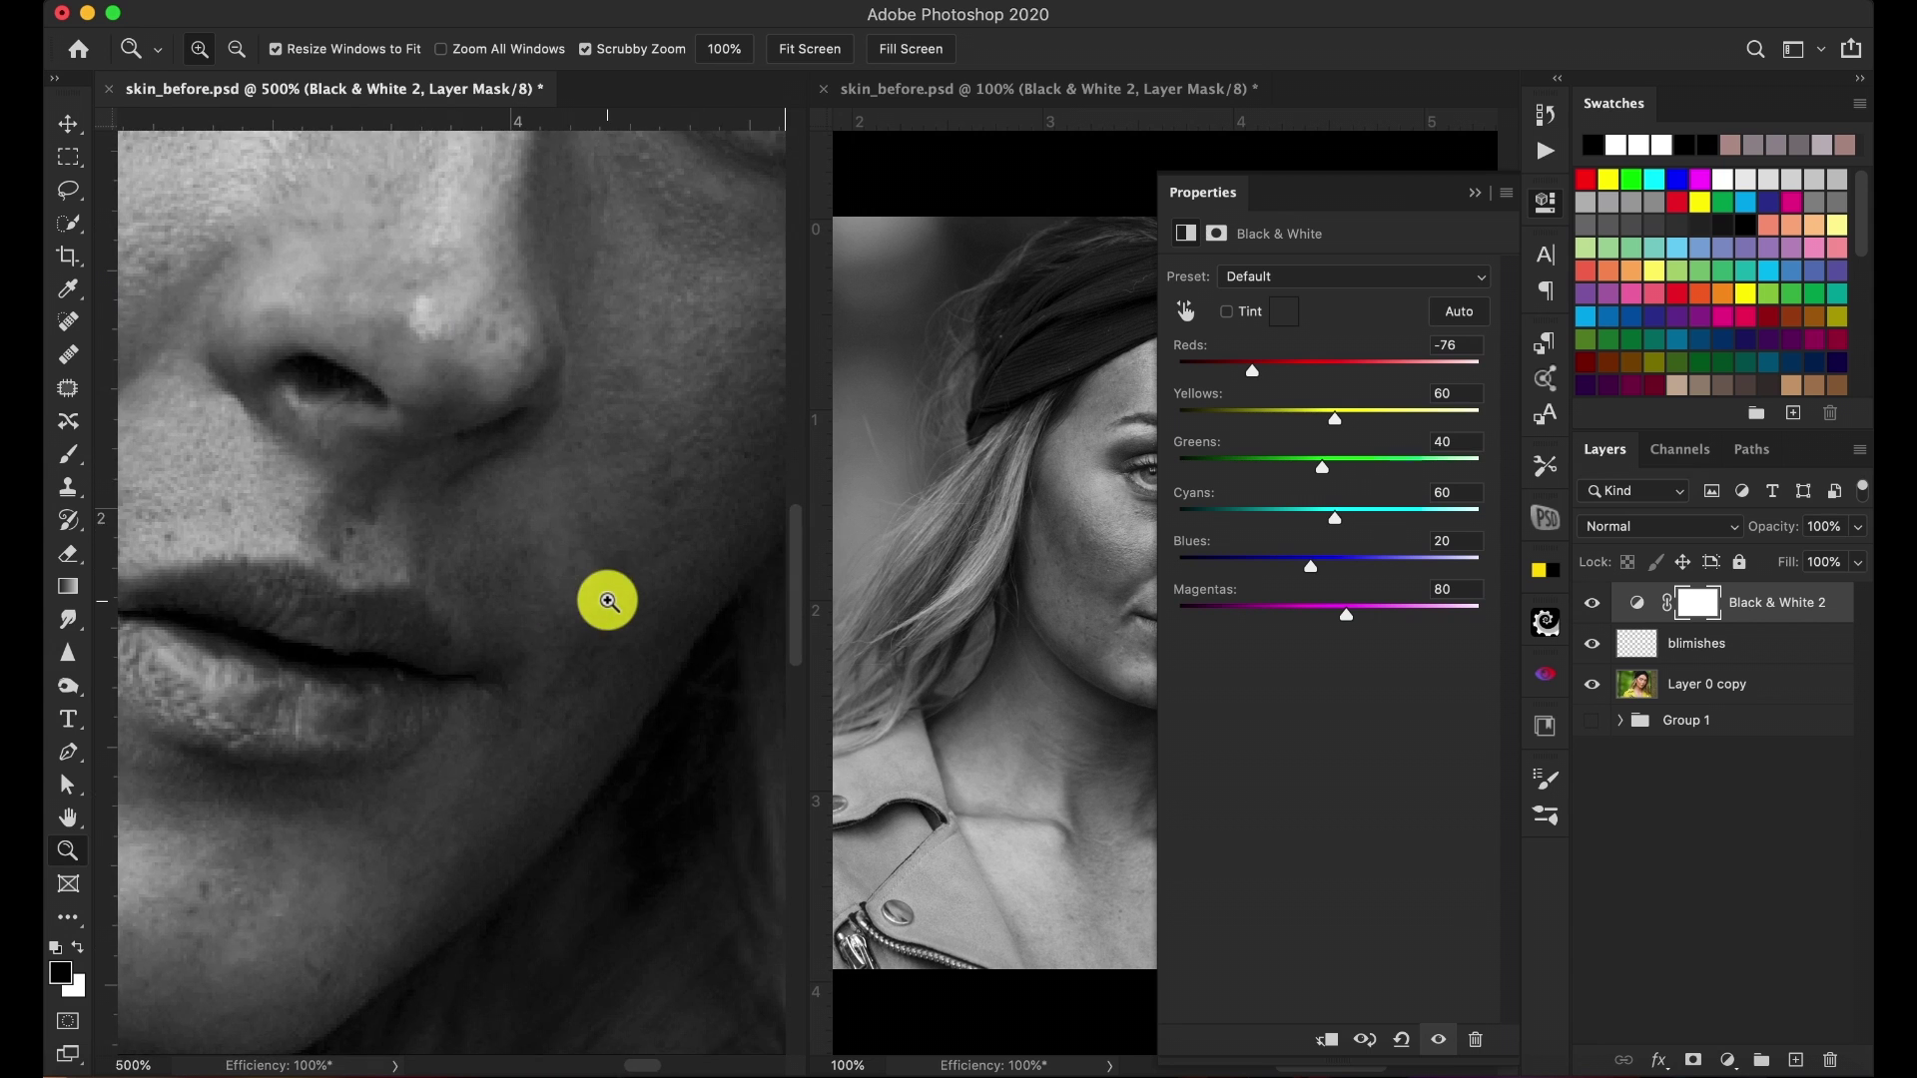
{"action": "scroll", "coordinate": [556, 577], "scroll_direction": "up", "scroll_amount": 10}
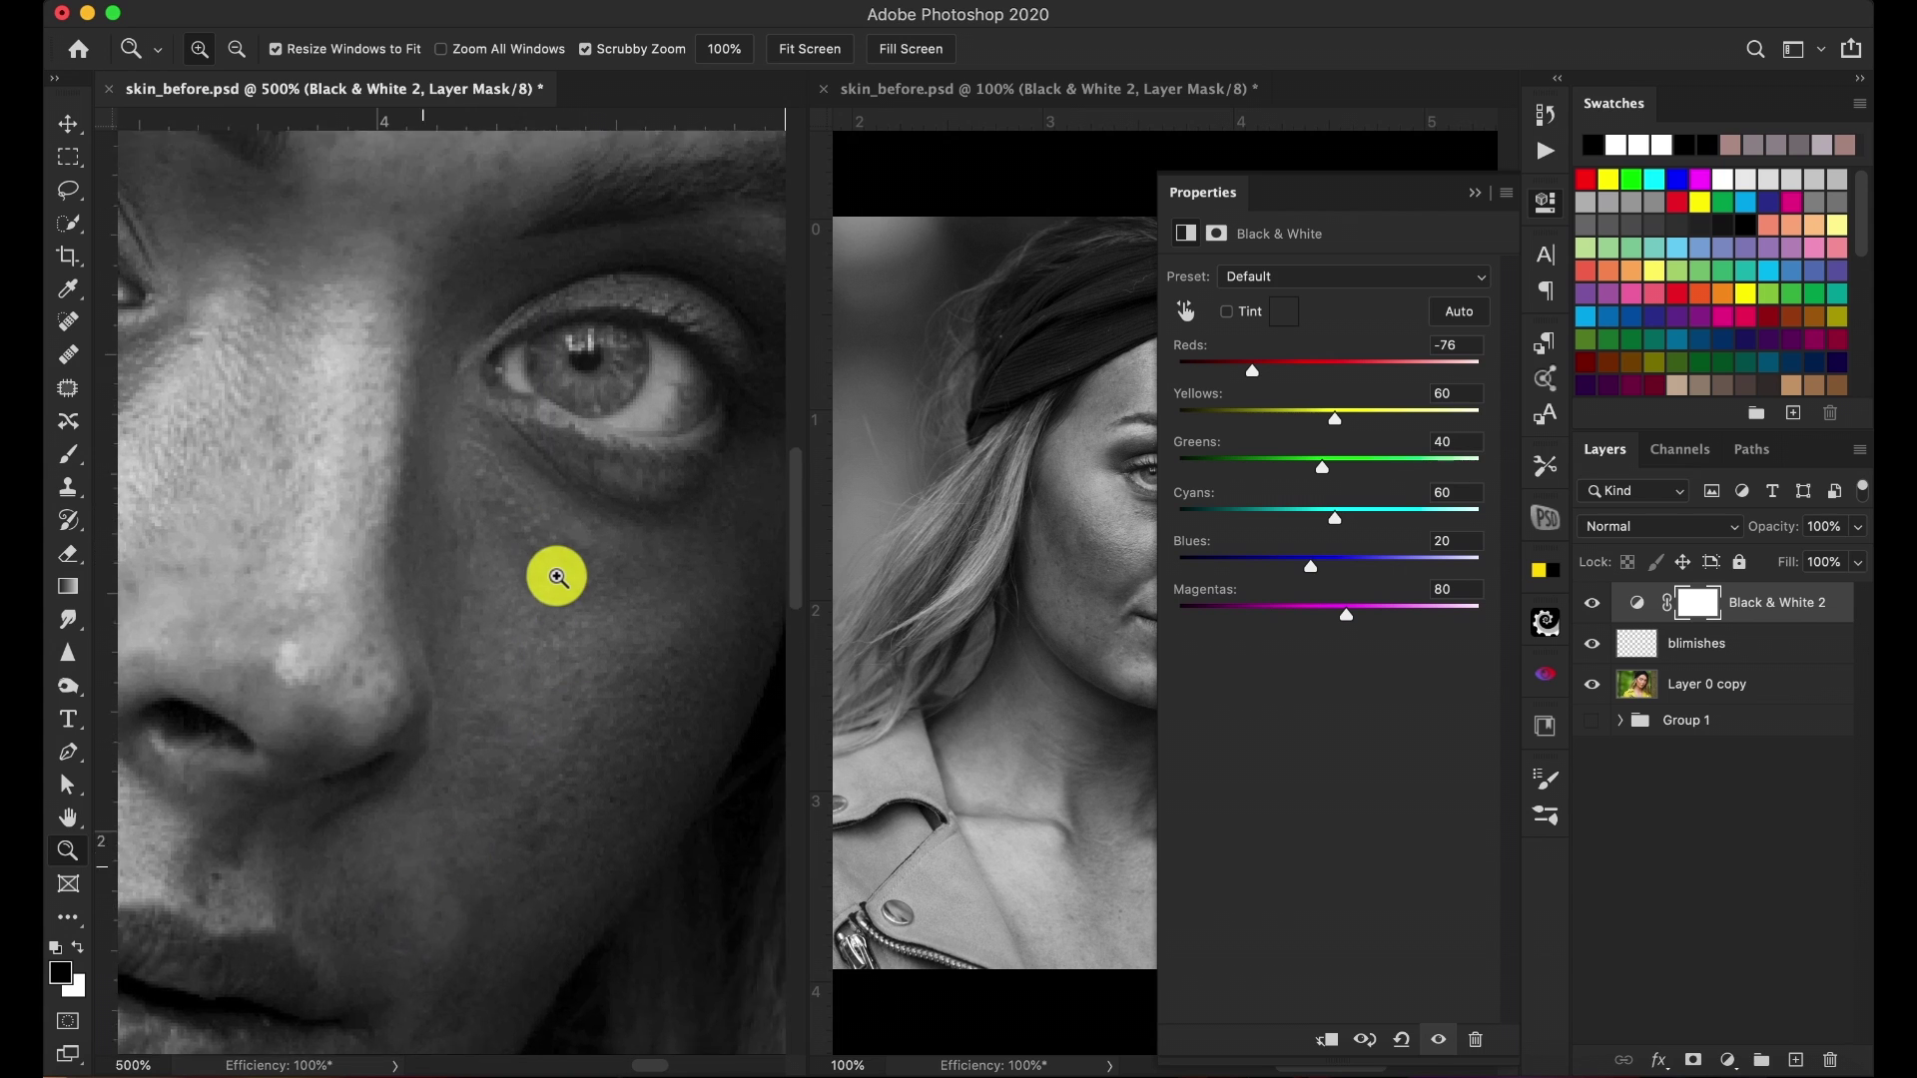
Collapse the Properties panel and make the blimishes layer active for painting
{"action": "left_click", "coordinate": [1472, 194]}
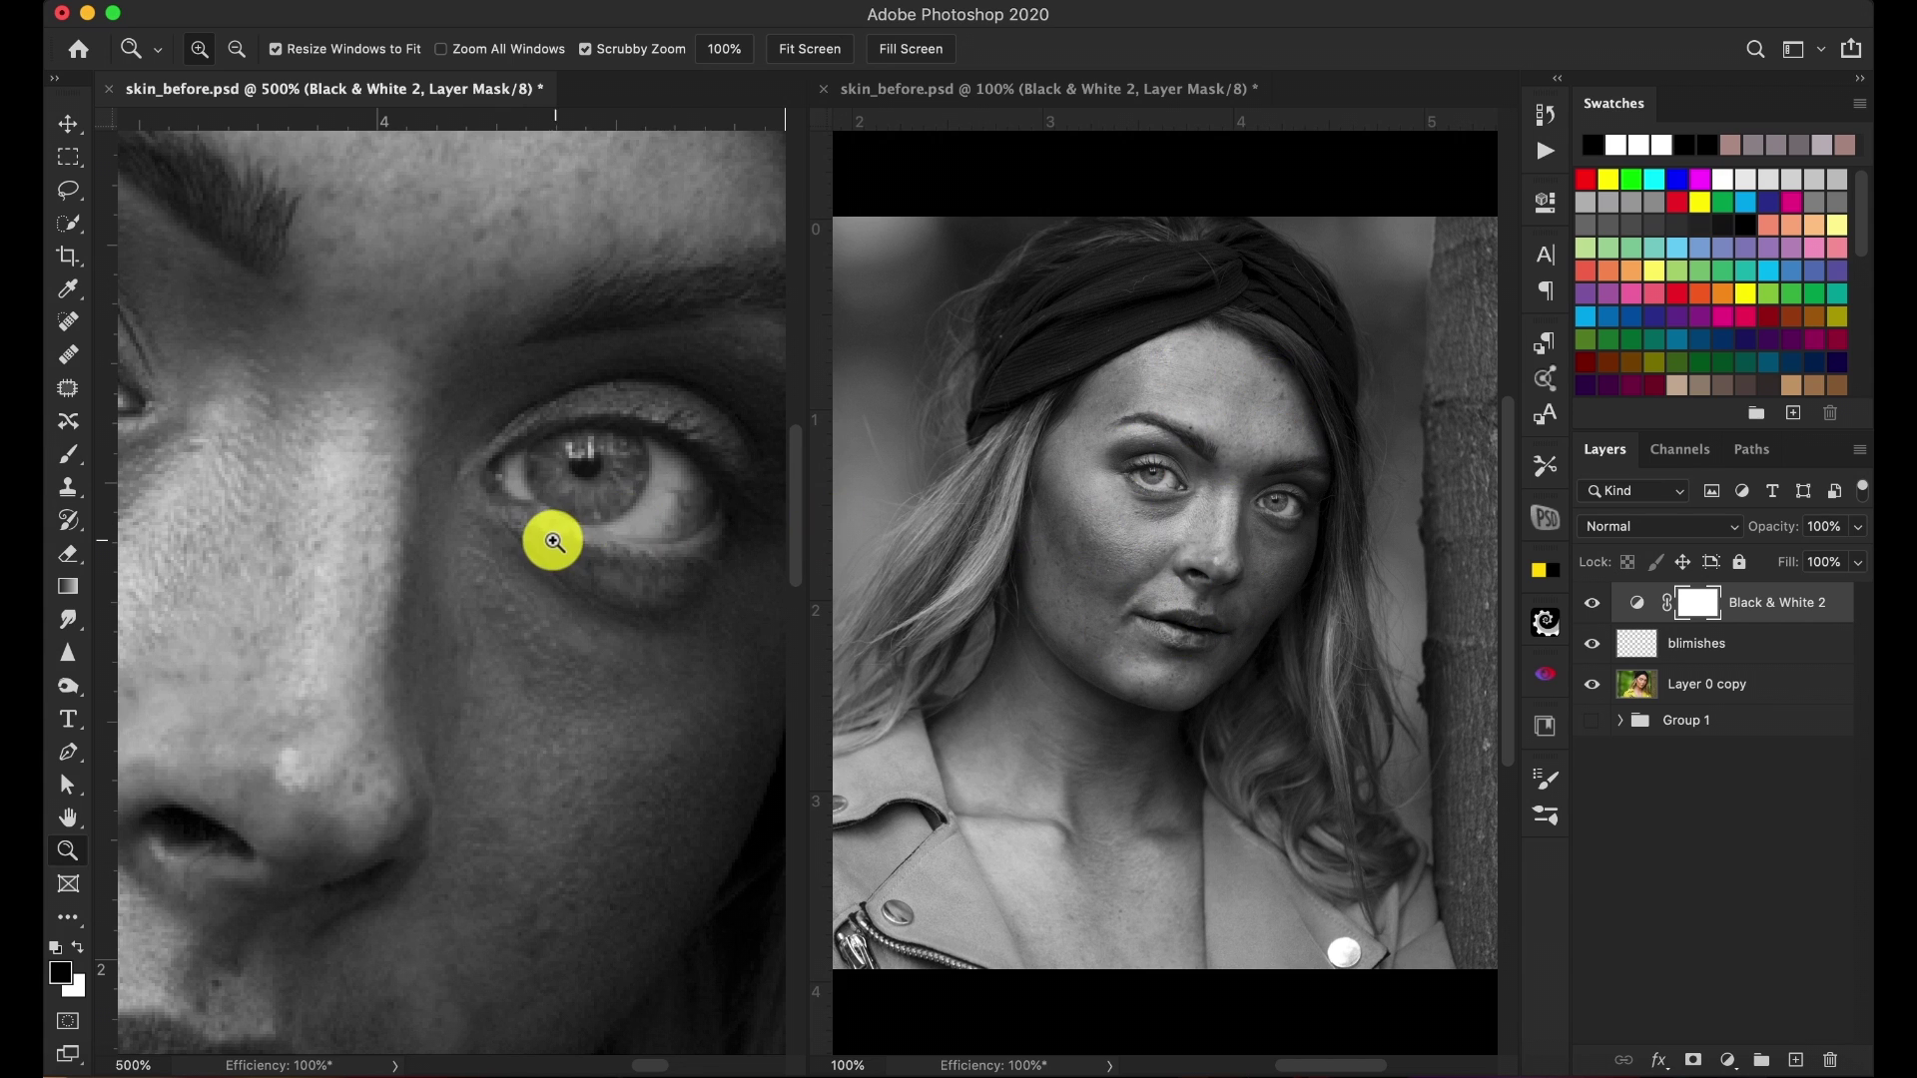
{"action": "scroll", "coordinate": [552, 541], "scroll_direction": "up", "scroll_amount": 1}
{"action": "scroll", "coordinate": [552, 541], "scroll_direction": "left", "scroll_amount": 1}
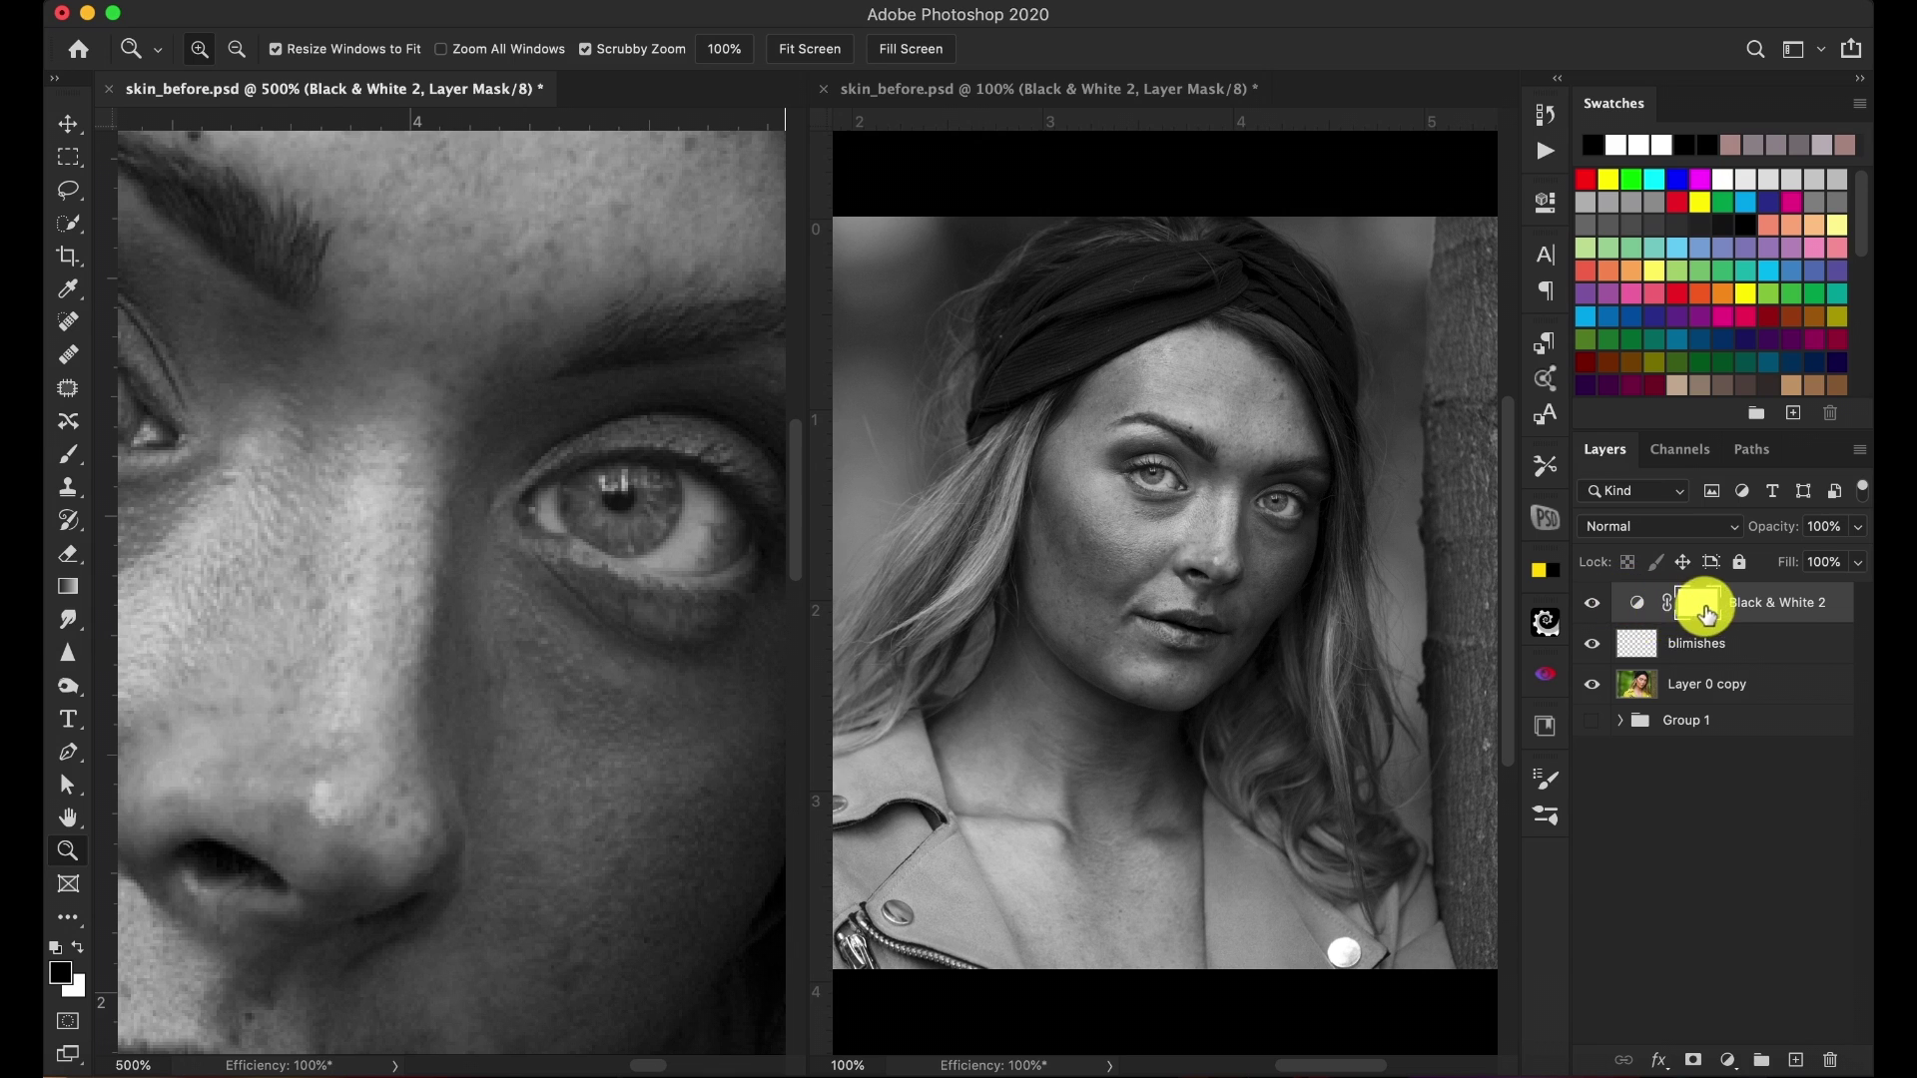
{"action": "left_click", "coordinate": [1683, 654]}
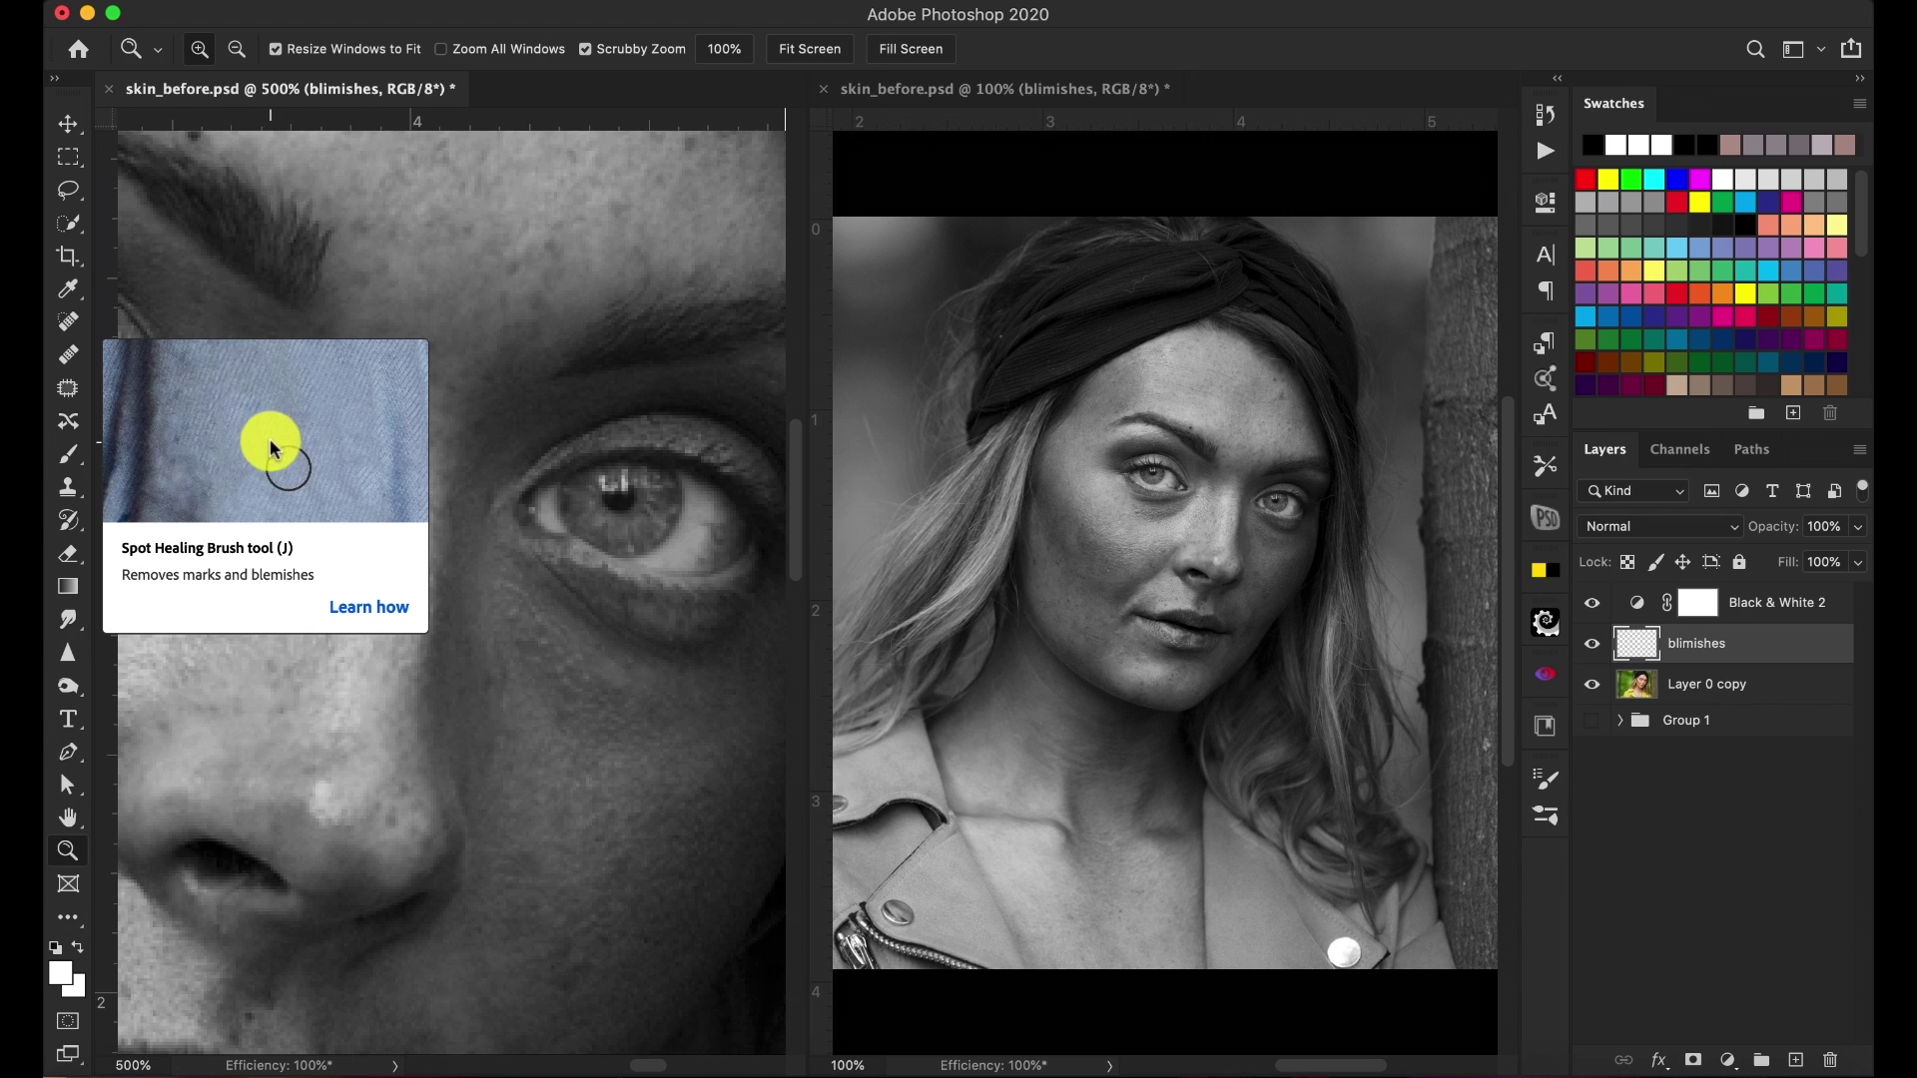
Choose the Healing Brush tool and open its brush size and hardness picker
{"action": "left_click", "coordinate": [68, 360]}
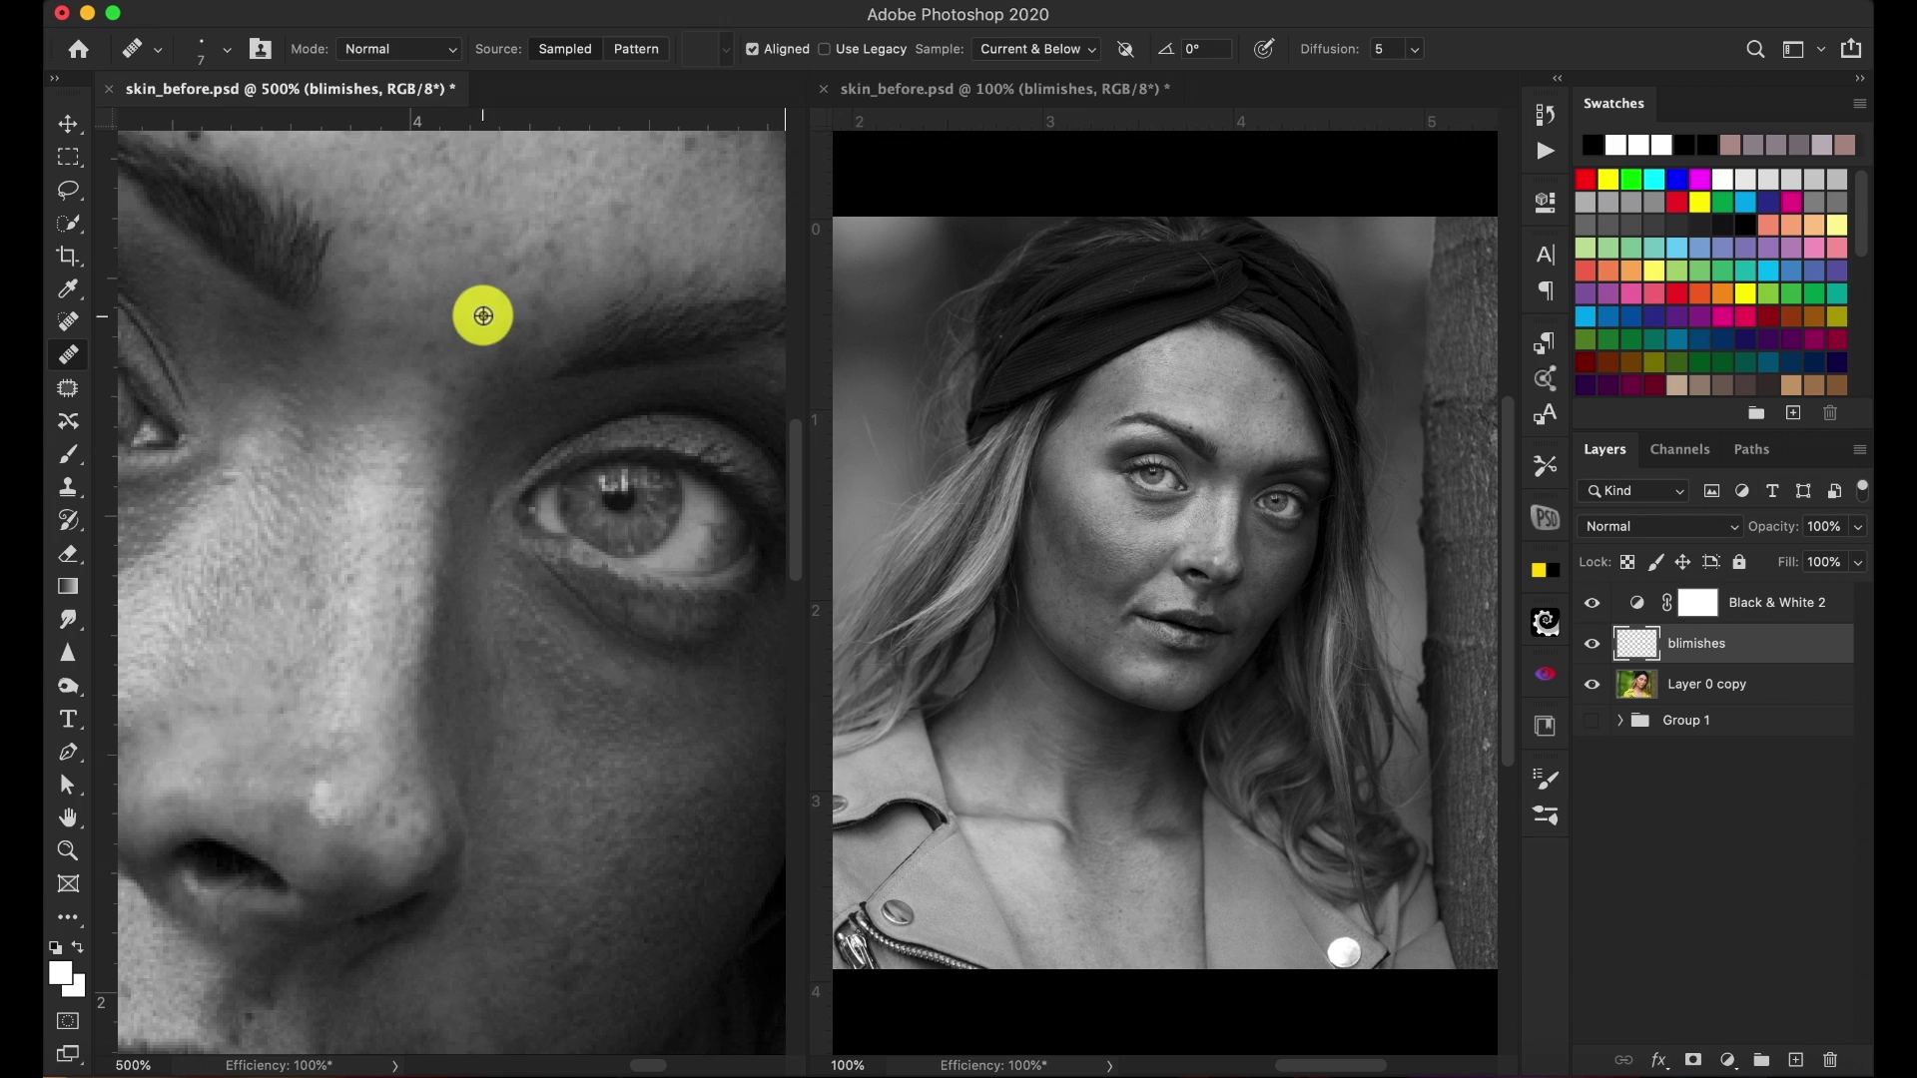
{"action": "left_click", "coordinate": [222, 50]}
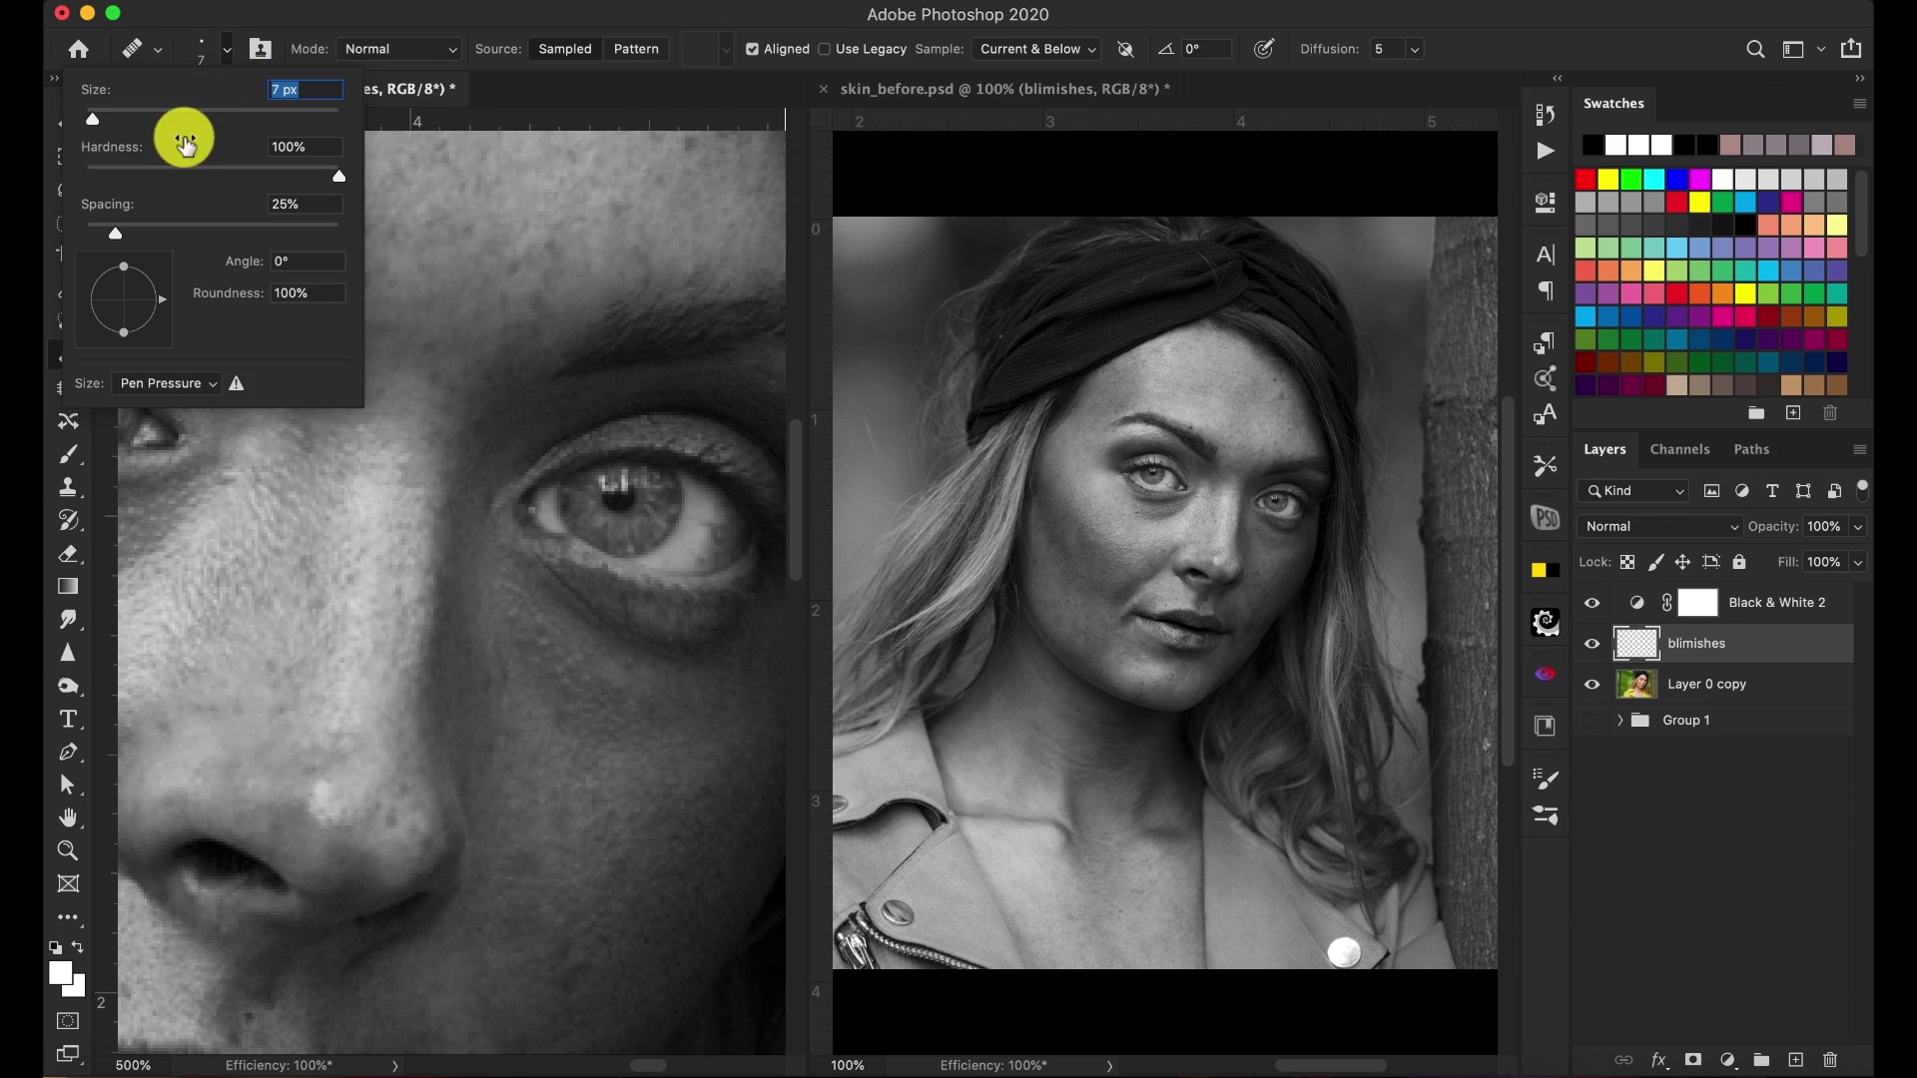
Enlarge the Healing Brush, confirm 100% hardness, then resize it on canvas to 40 px
{"action": "left_click_drag", "start_coordinate": [103, 122], "coordinate": [161, 125]}
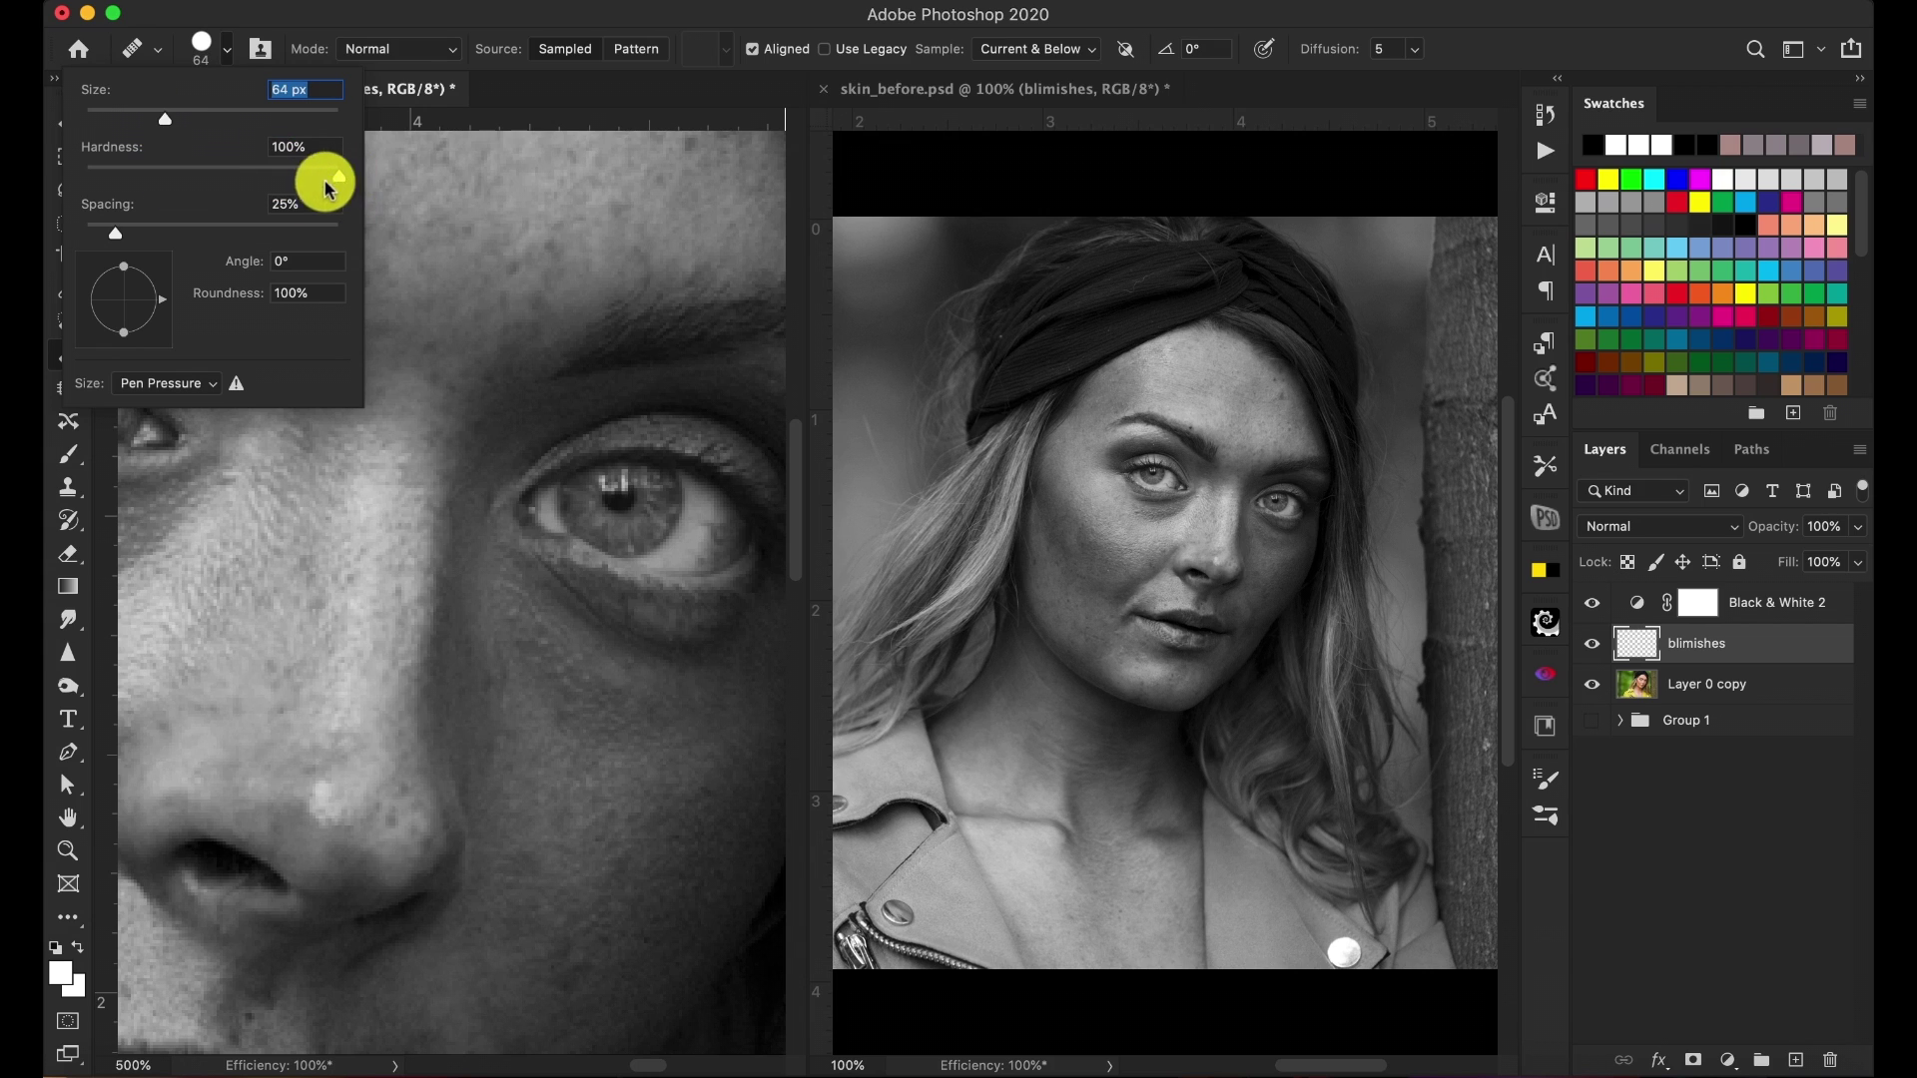
{"action": "left_click", "coordinate": [340, 178]}
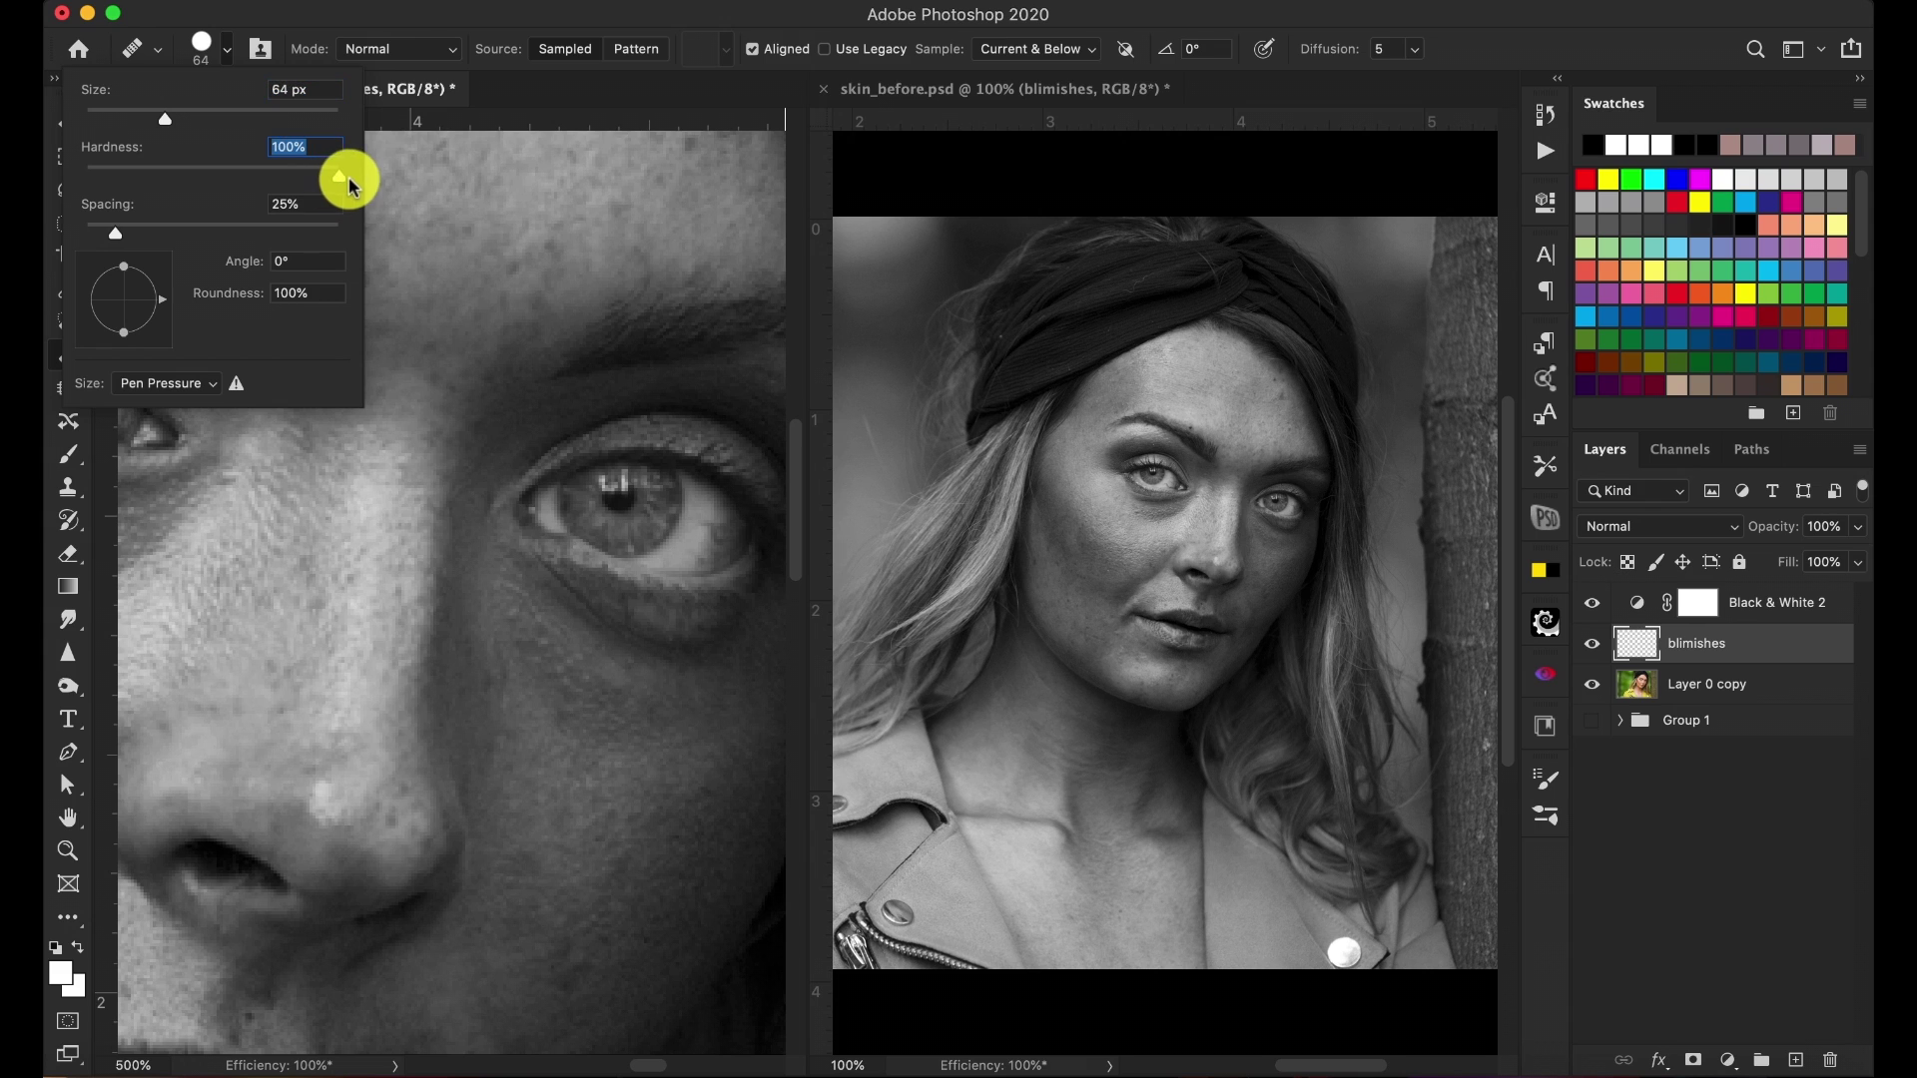
{"action": "left_click", "coordinate": [599, 22]}
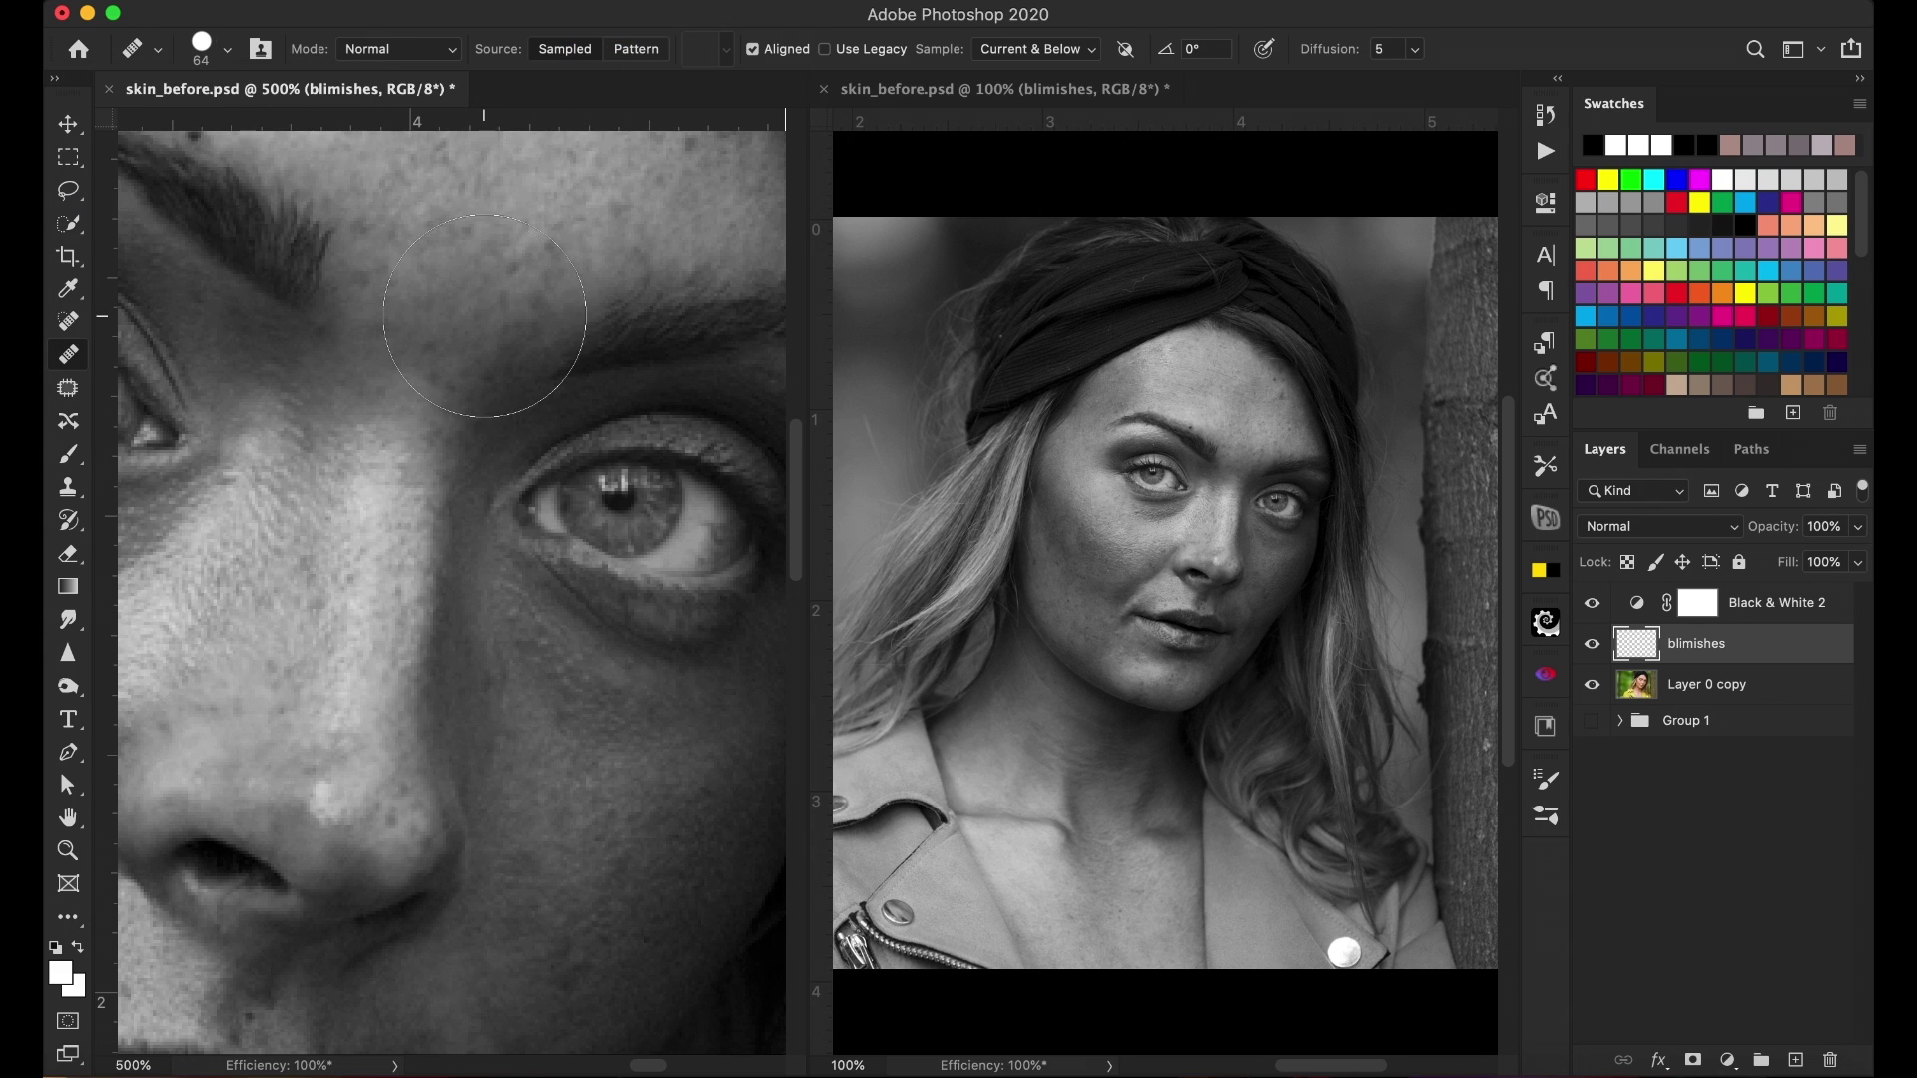
{"action": "left_click_drag", "start_coordinate": [484, 315], "coordinate": [465, 315]}
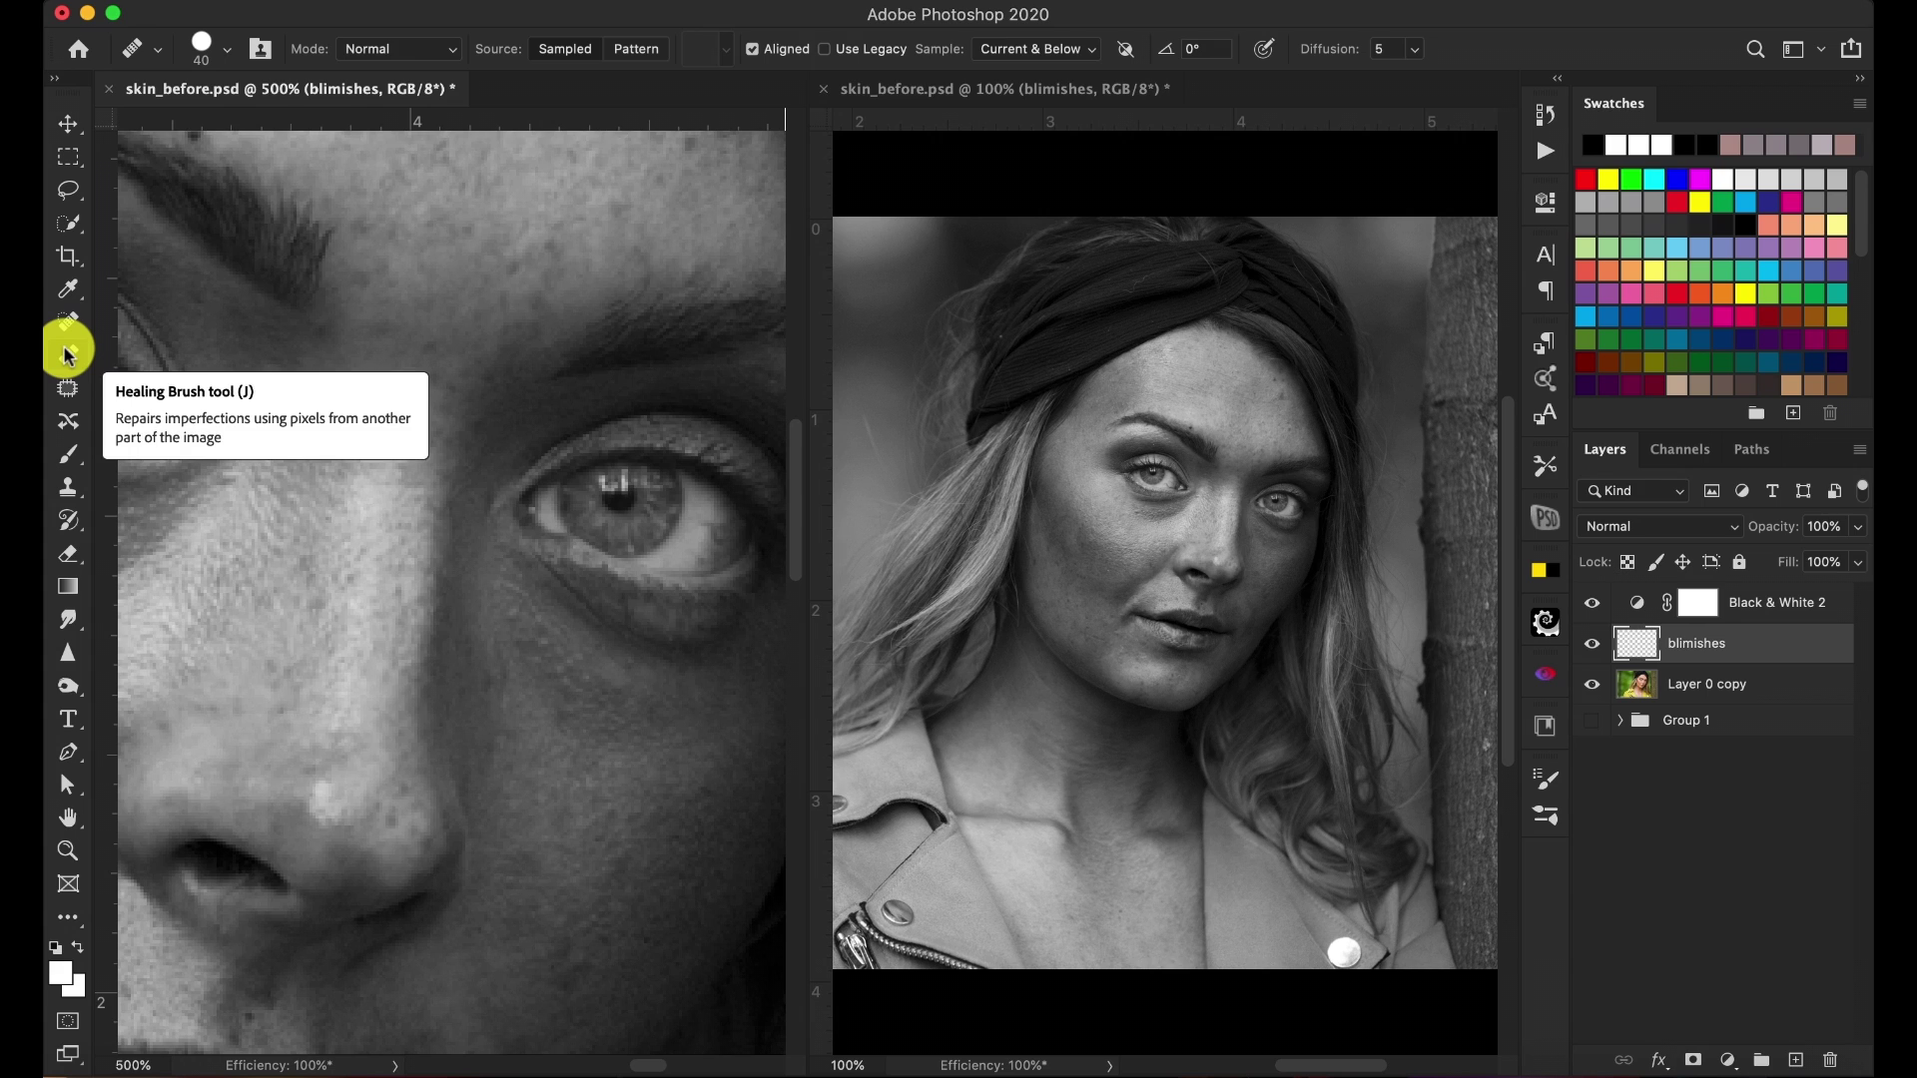
{"action": "left_click", "coordinate": [1028, 58]}
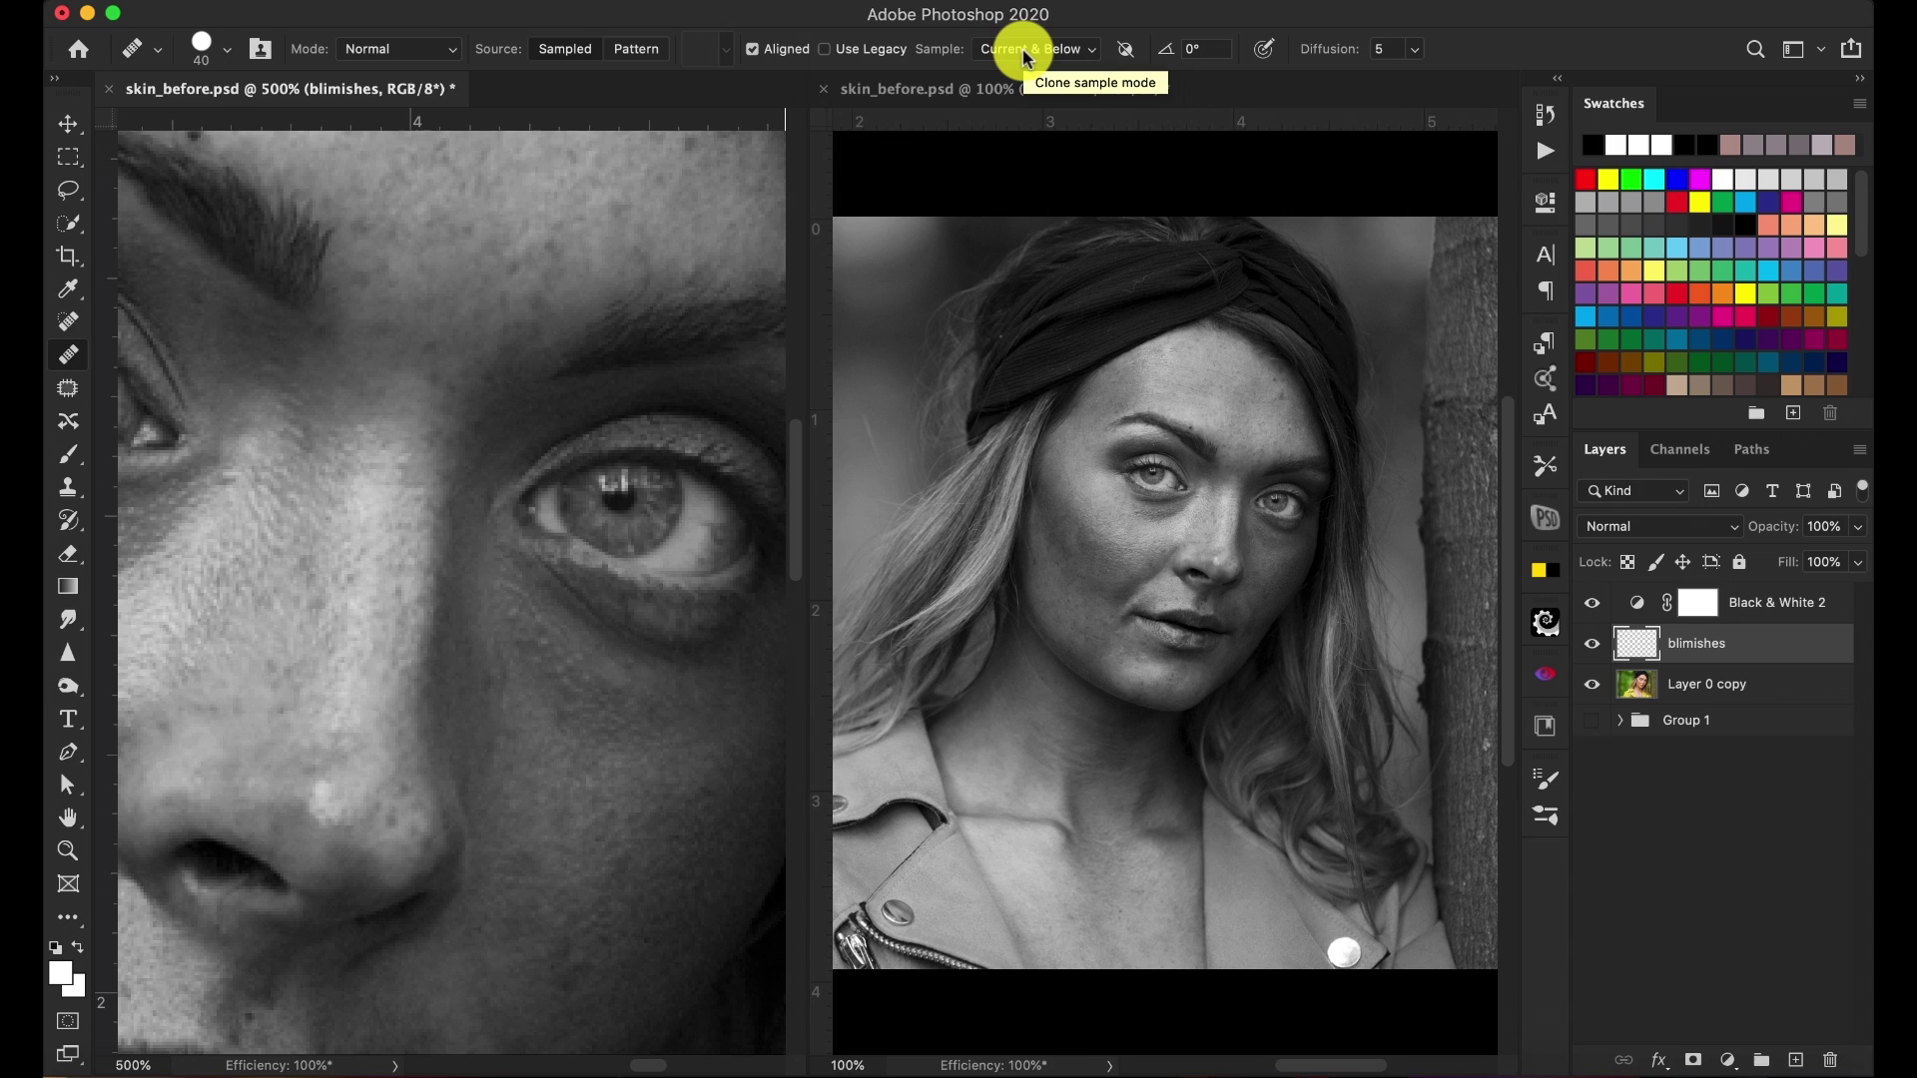
{"action": "left_click", "coordinate": [1023, 48]}
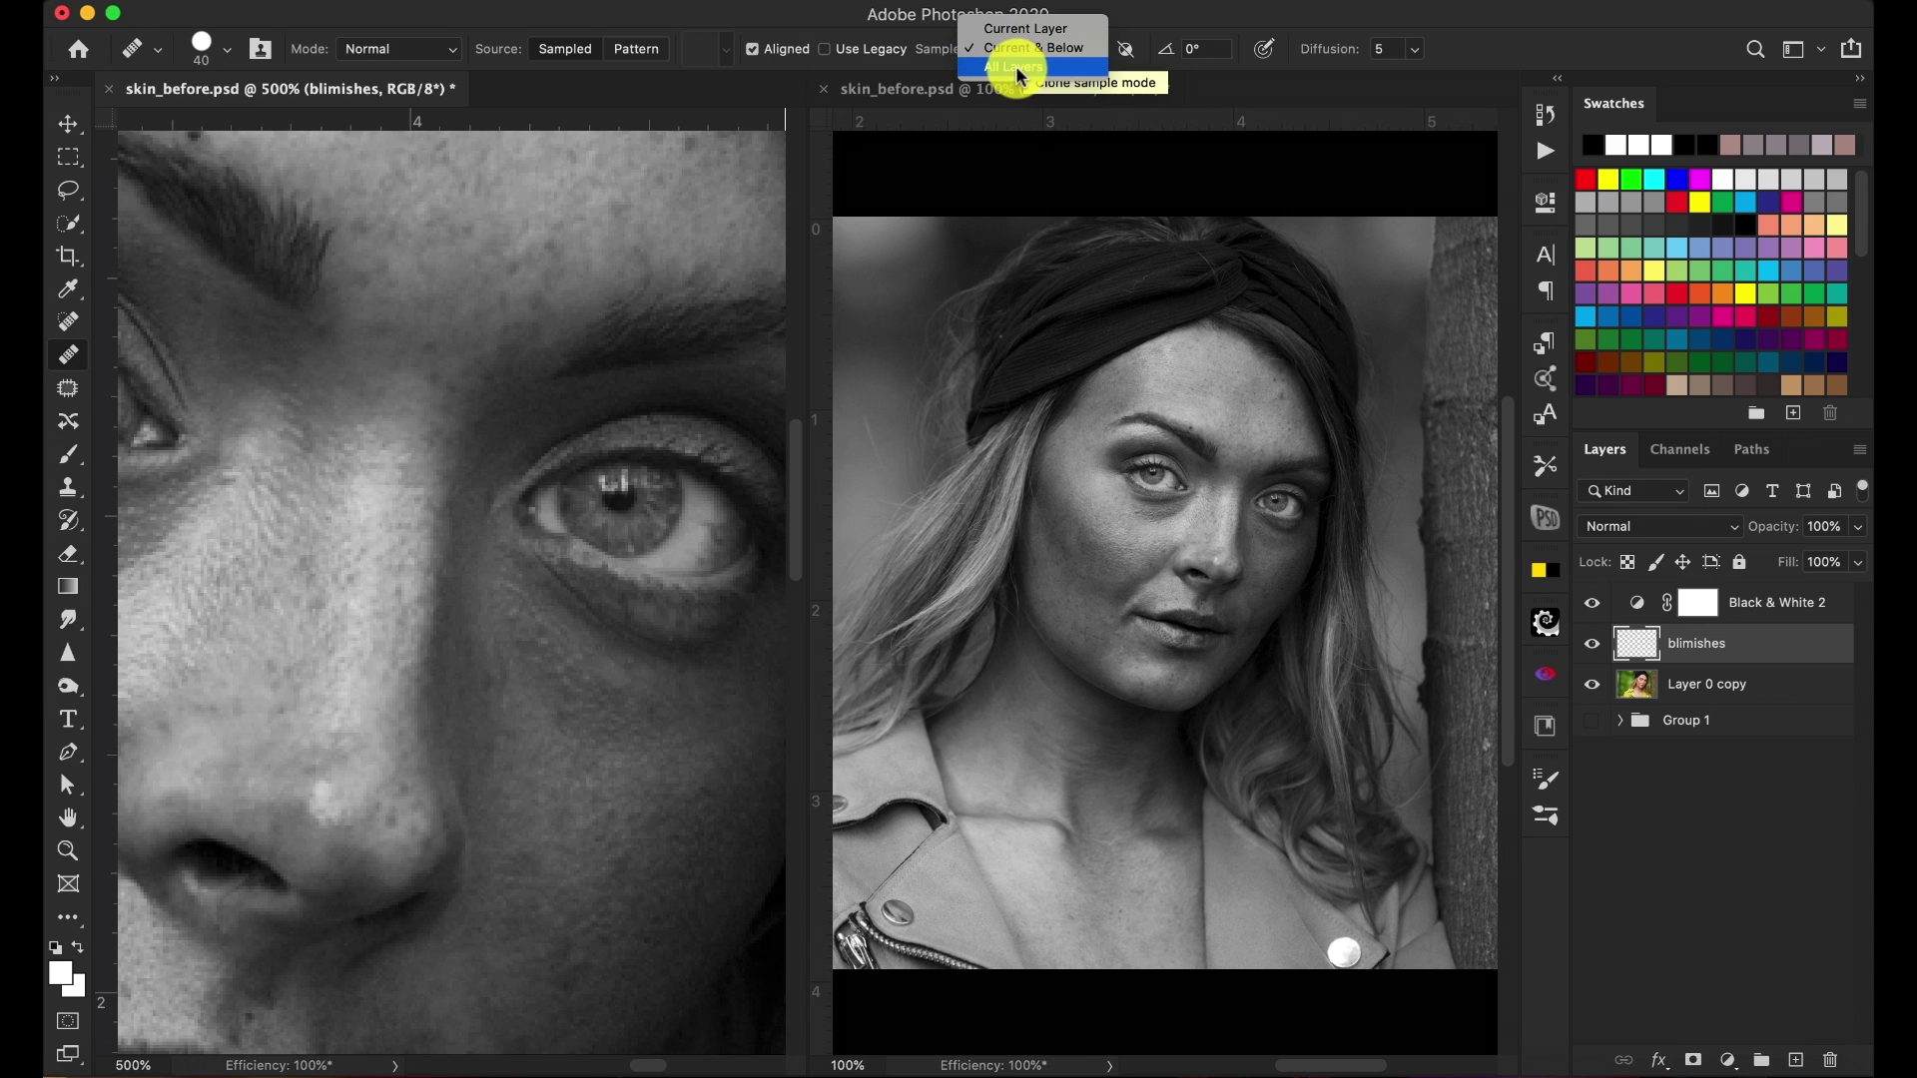
{"action": "left_click", "coordinate": [1019, 49]}
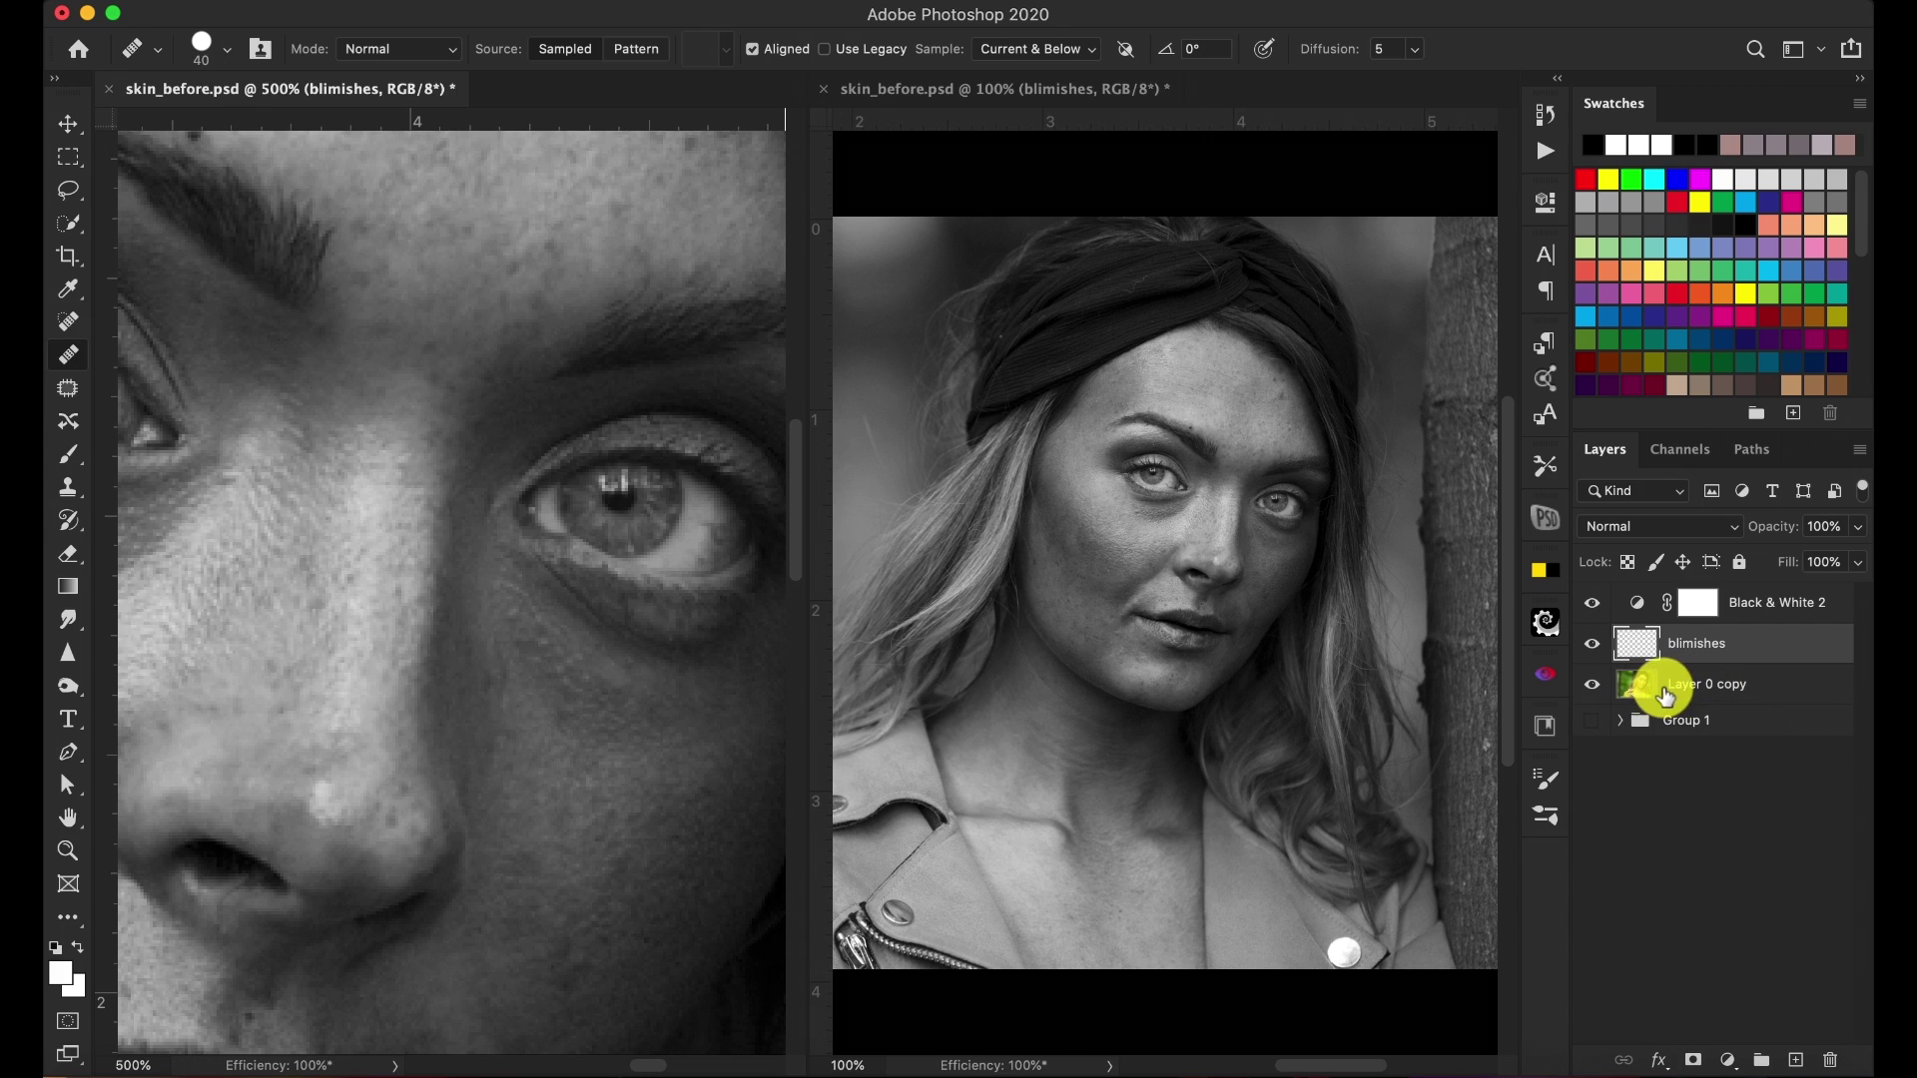
{"action": "left_click", "coordinate": [1053, 52]}
{"action": "left_click", "coordinate": [1053, 50]}
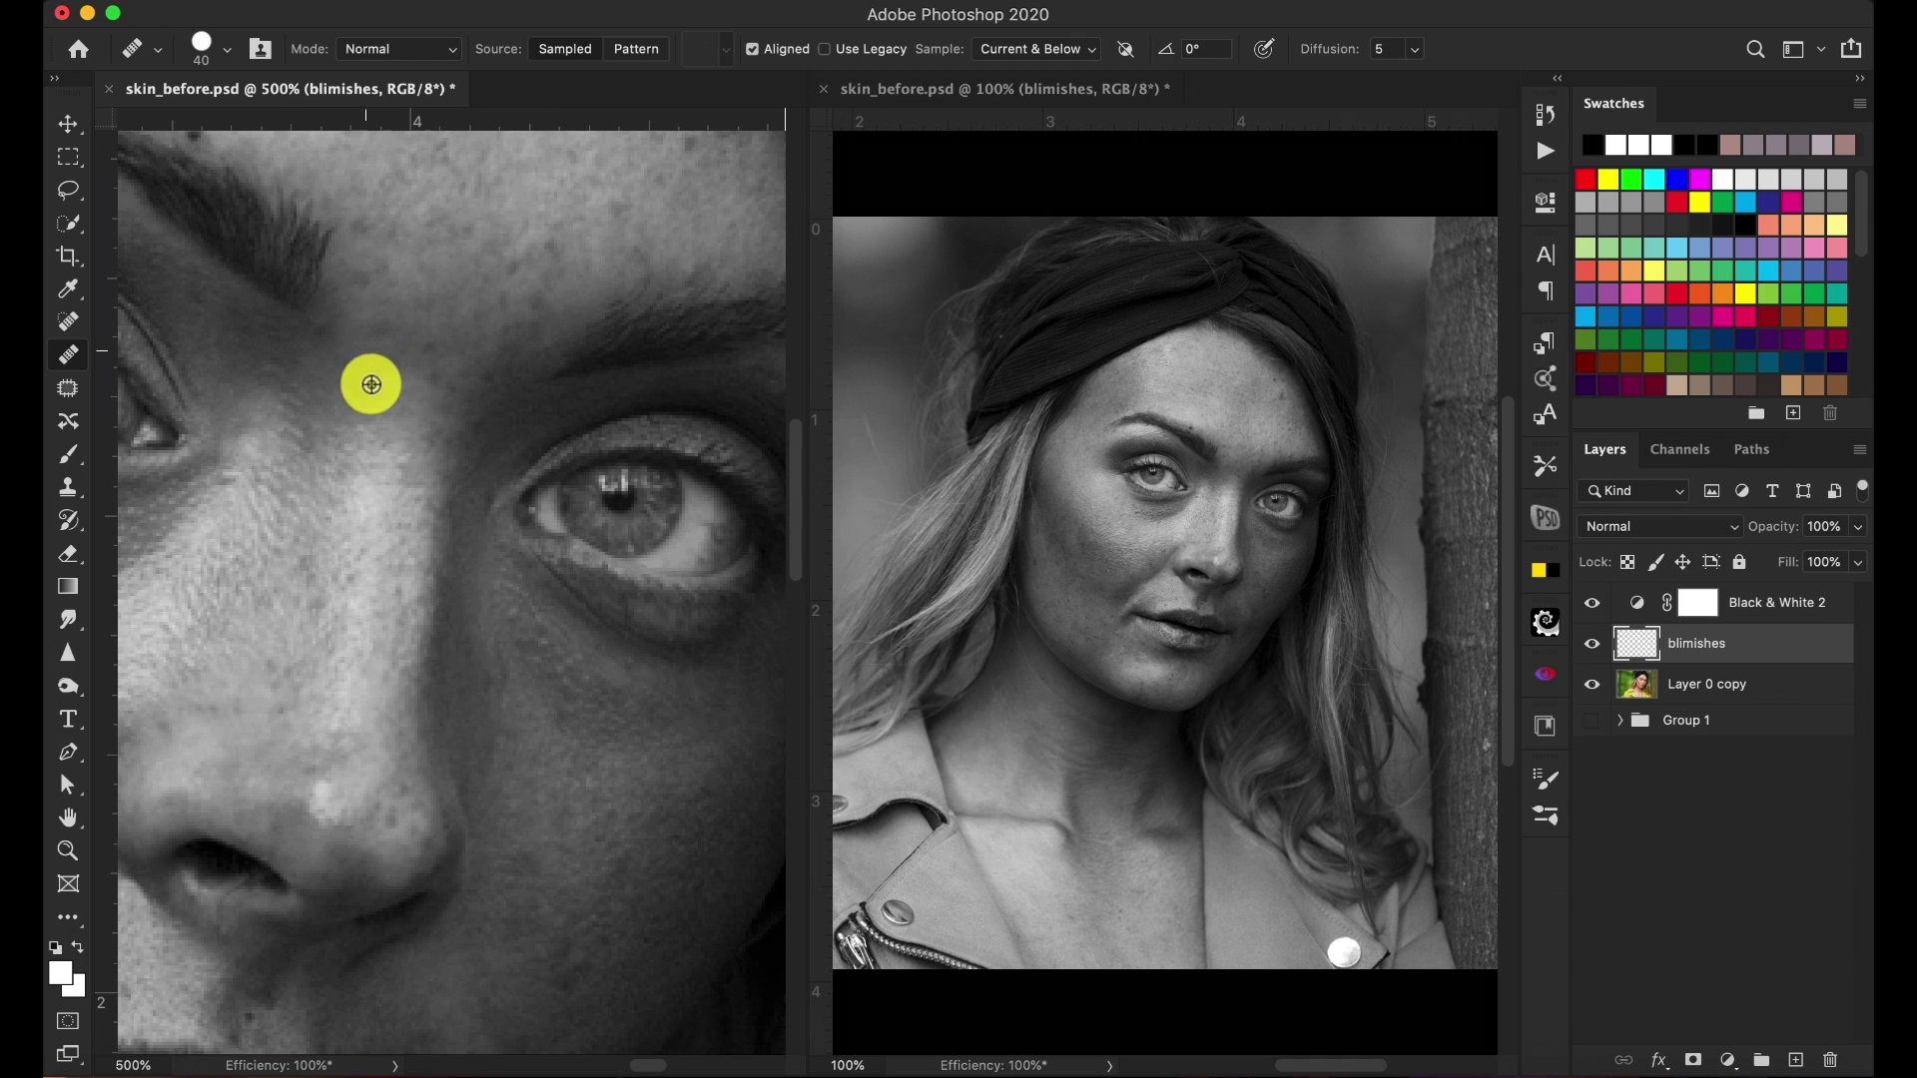
Shrink the brush to 15 px and heal the eyebrow spot and a forehead blemish
{"action": "scroll", "coordinate": [386, 492], "scroll_direction": "up", "scroll_amount": 3}
{"action": "scroll", "coordinate": [383, 495], "scroll_direction": "left", "scroll_amount": 3}
{"action": "scroll", "coordinate": [384, 495], "scroll_direction": "up", "scroll_amount": 2}
{"action": "scroll", "coordinate": [384, 495], "scroll_direction": "left", "scroll_amount": 1}
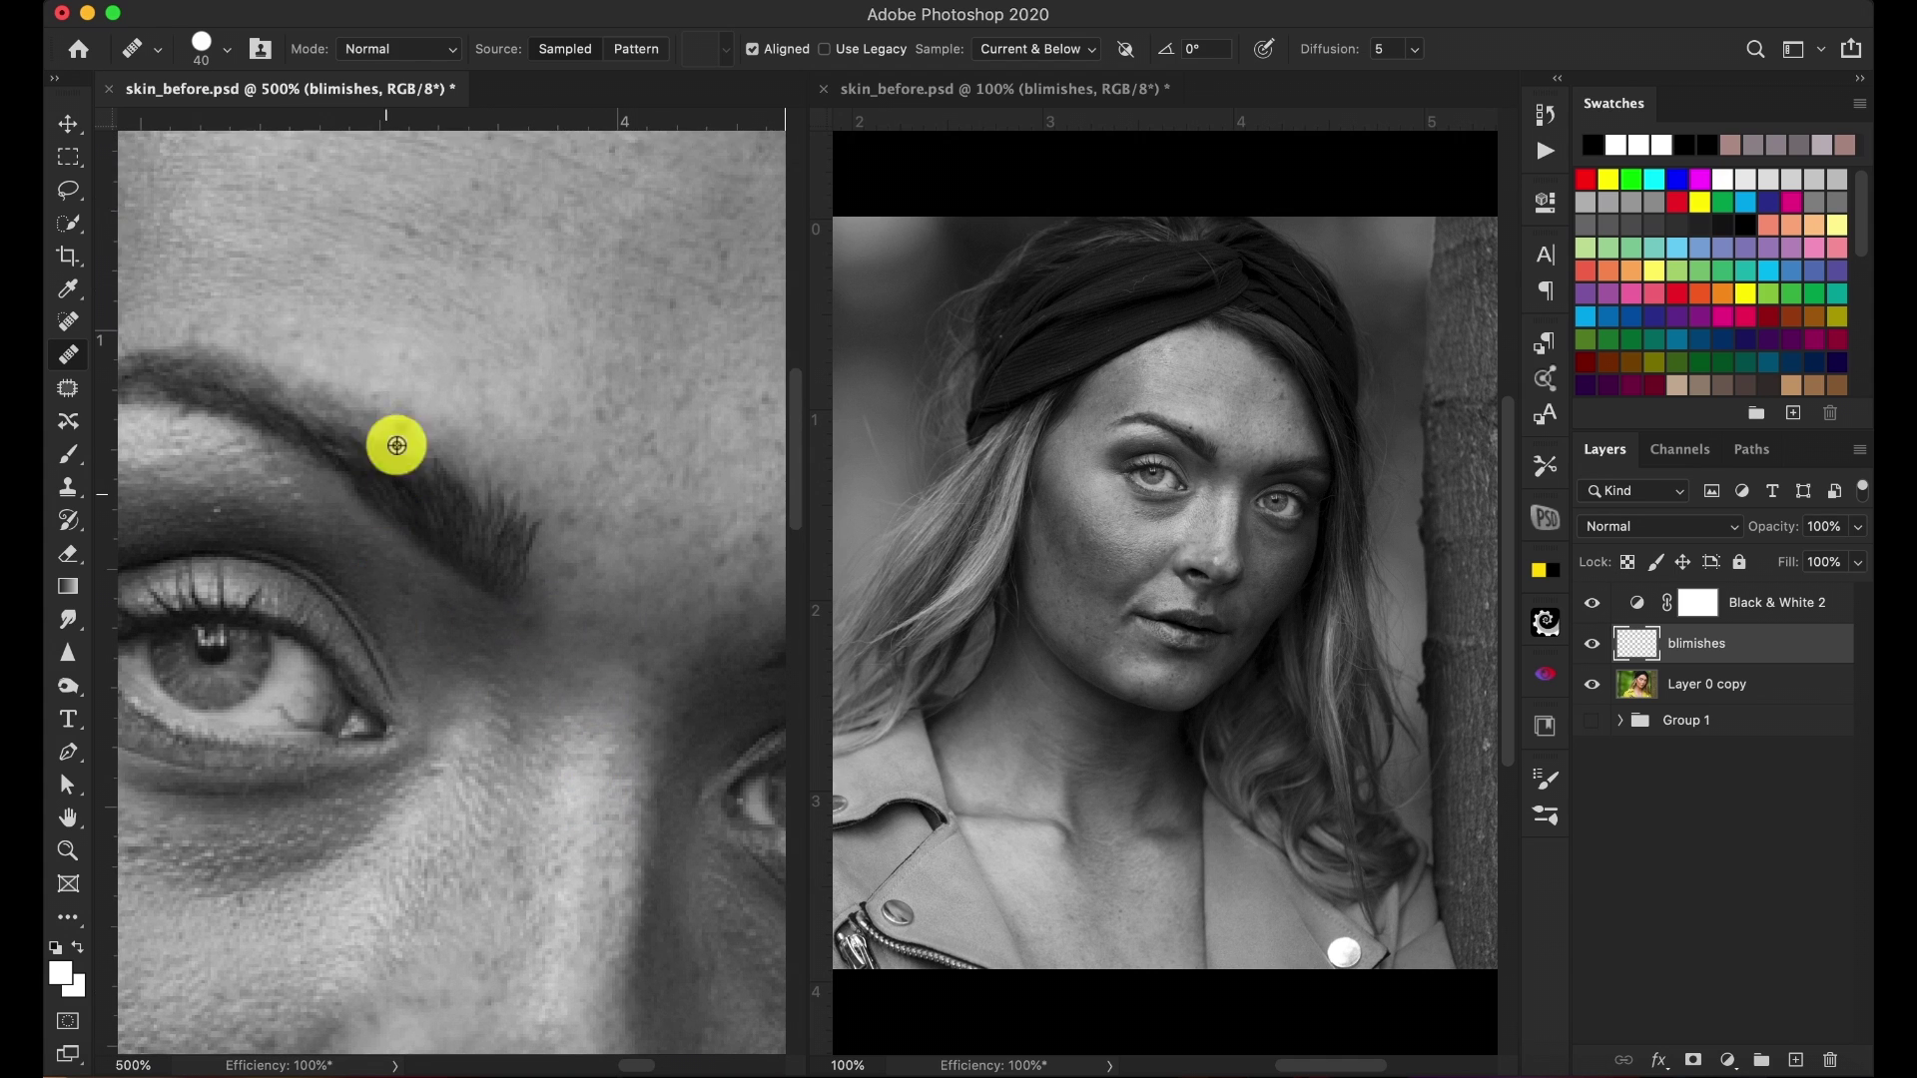
{"action": "left_click_drag", "start_coordinate": [394, 407], "coordinate": [416, 412]}
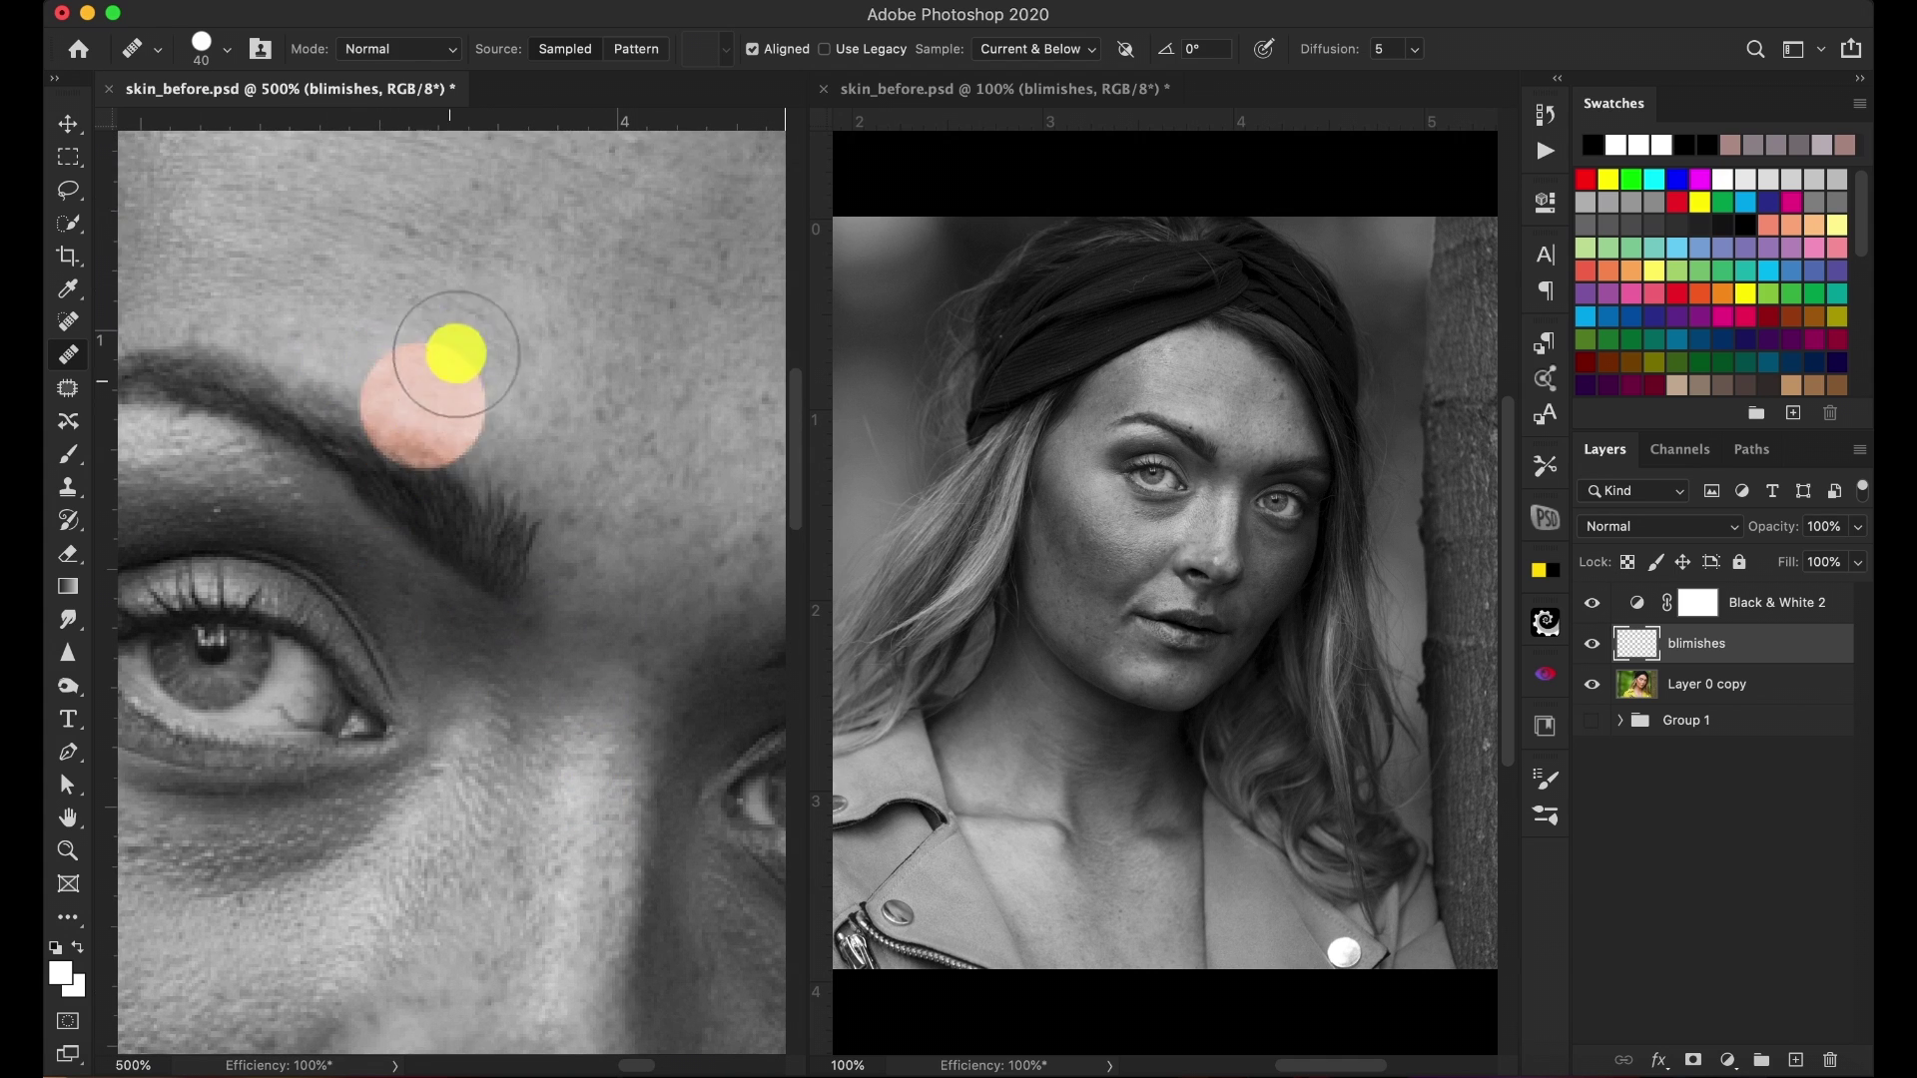
{"action": "key", "text": "bracketleft"}
{"action": "key", "text": "bracketleft"}
{"action": "key", "text": "bracketleft"}
{"action": "key", "text": "bracketleft"}
{"action": "key", "text": "bracketleft"}
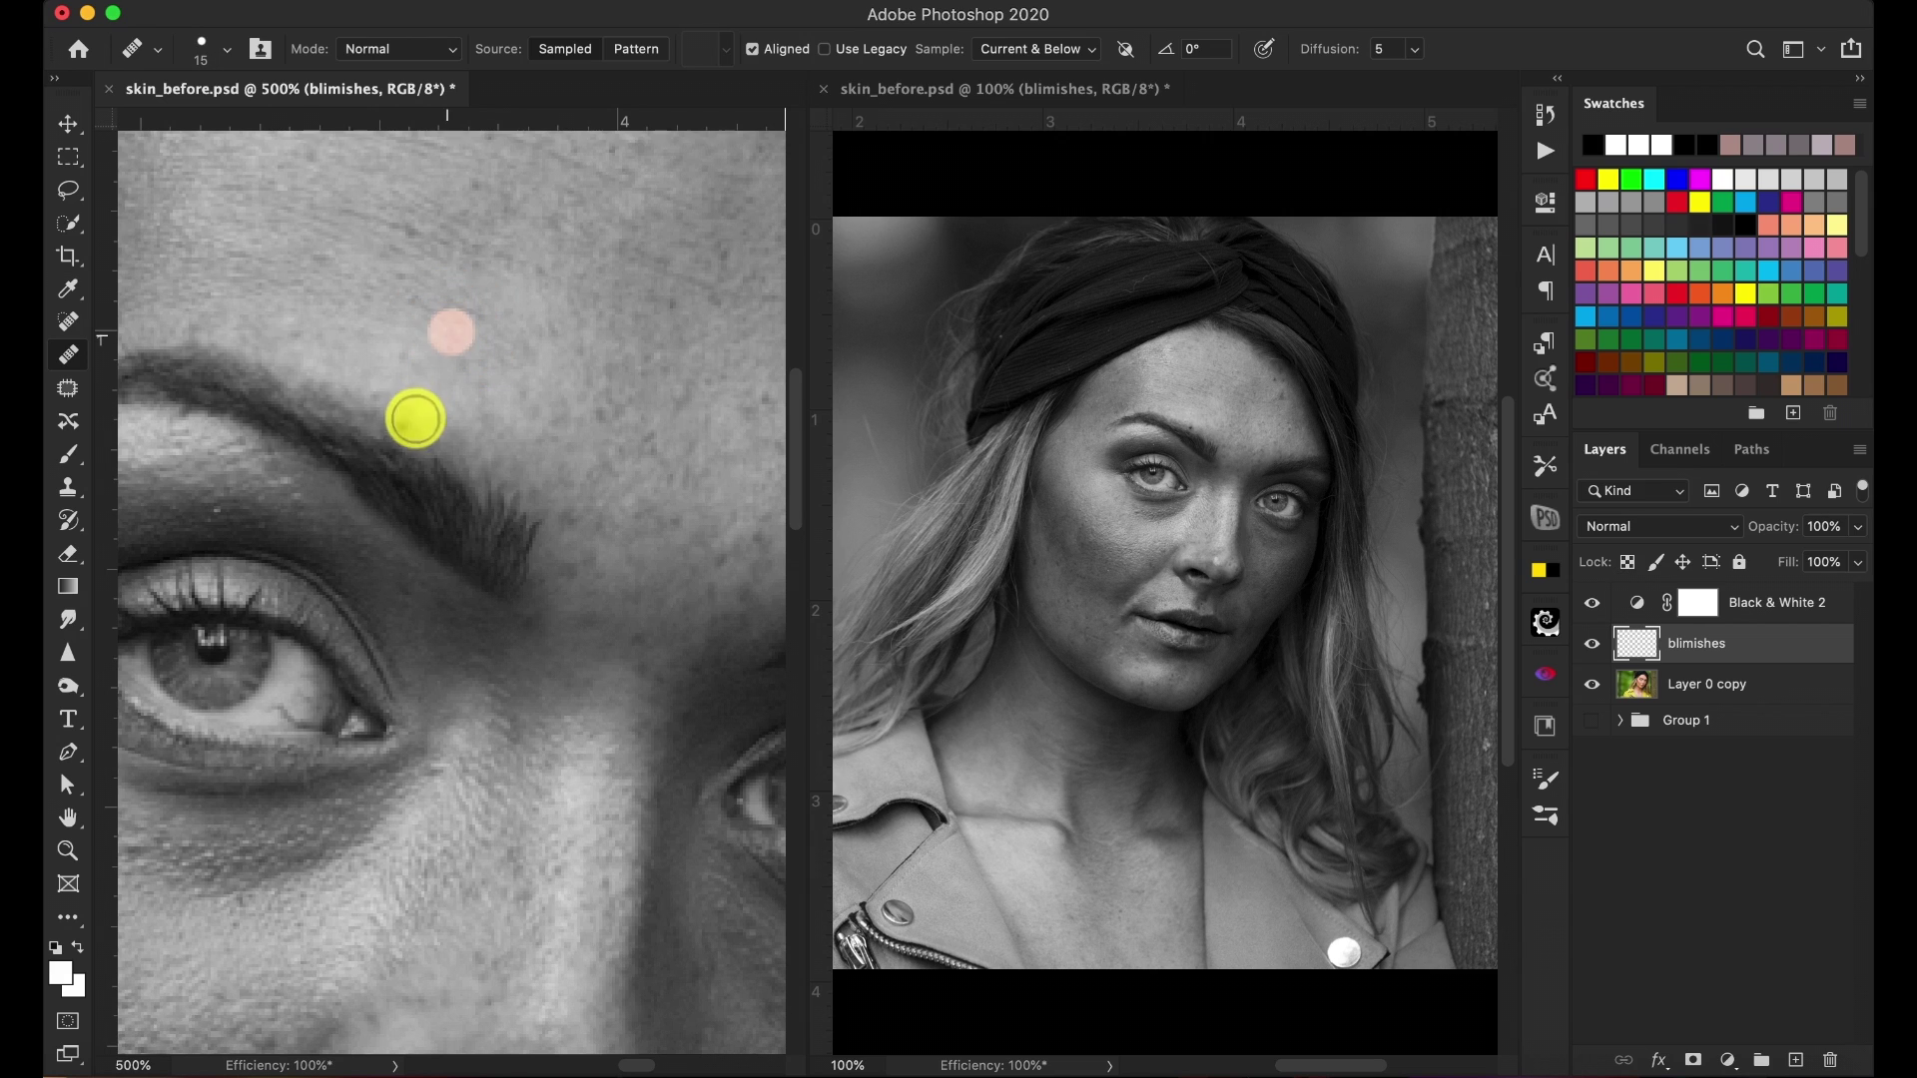
{"action": "left_click", "coordinate": [399, 427]}
{"action": "left_click", "coordinate": [543, 341]}
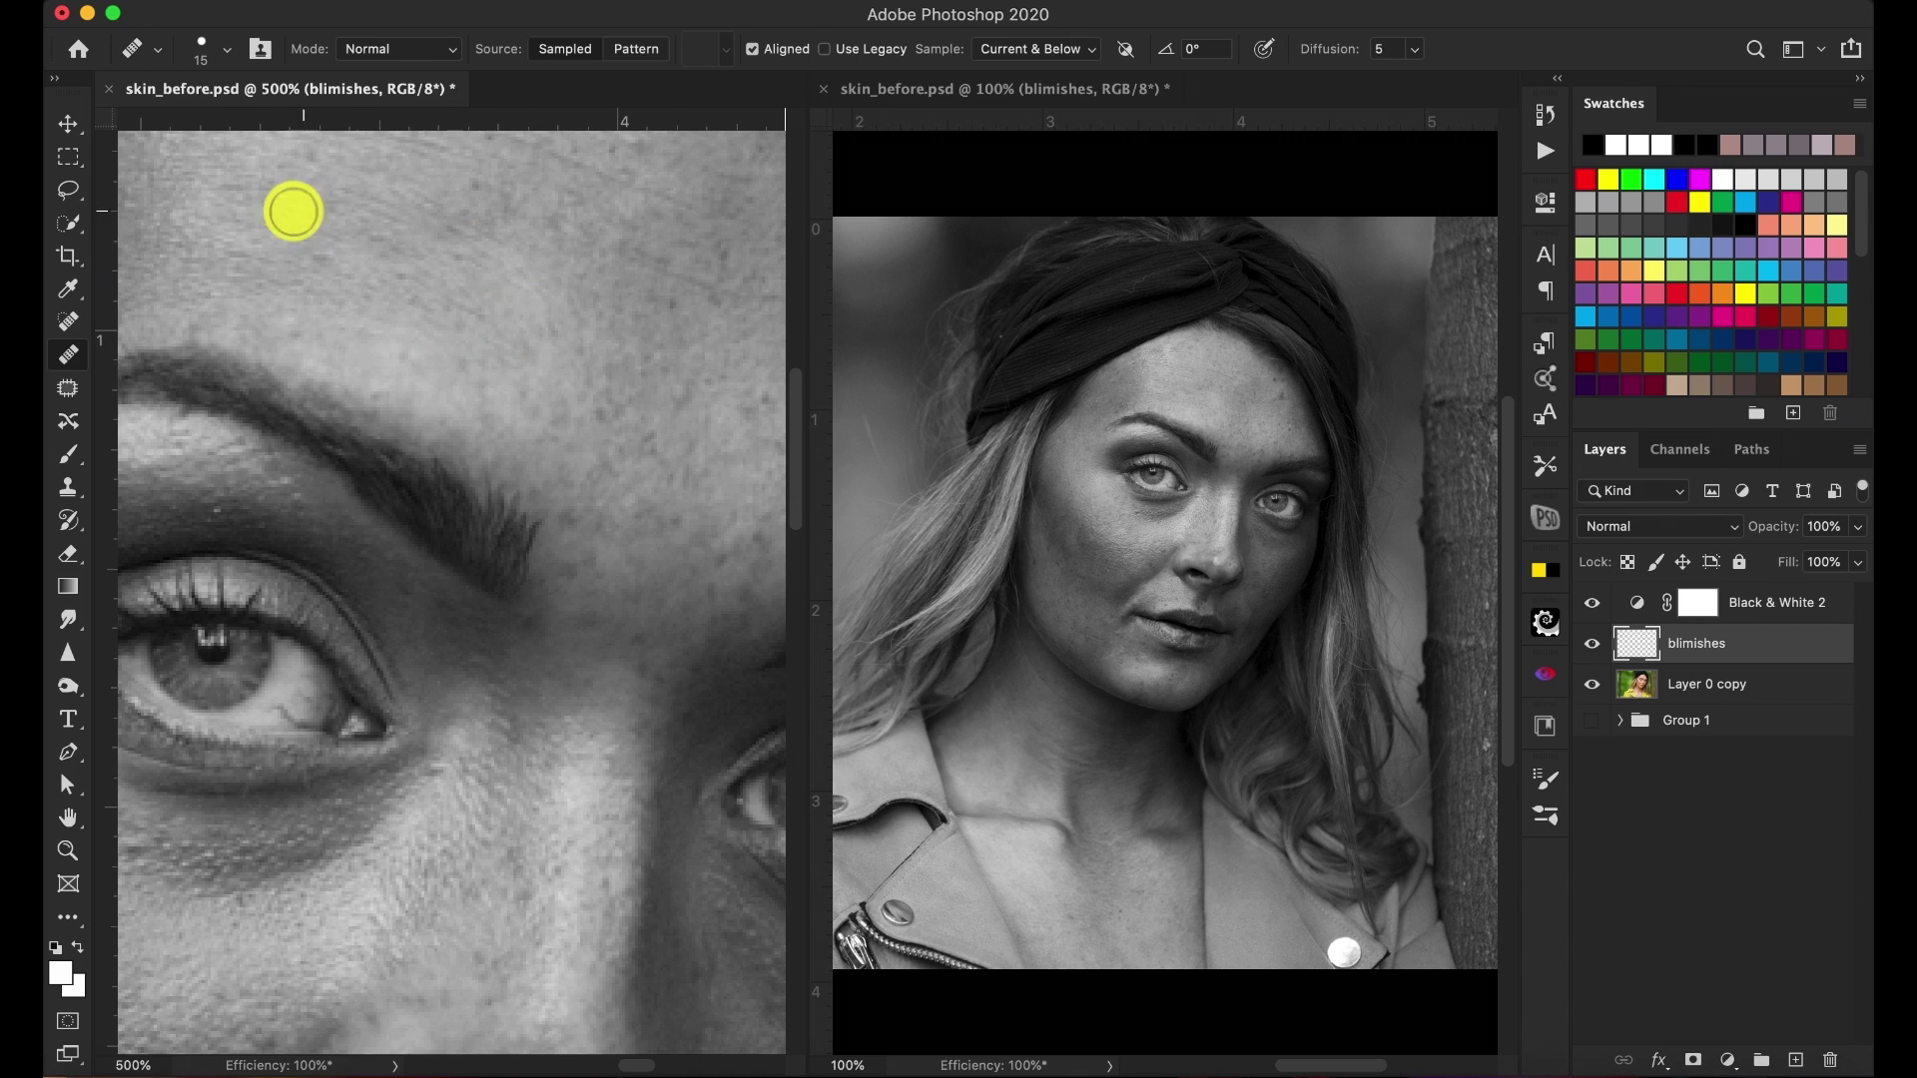
Pan the close-up toward the hairline and turn off Aligned sampling
{"action": "scroll", "coordinate": [296, 240], "scroll_direction": "up", "scroll_amount": 3}
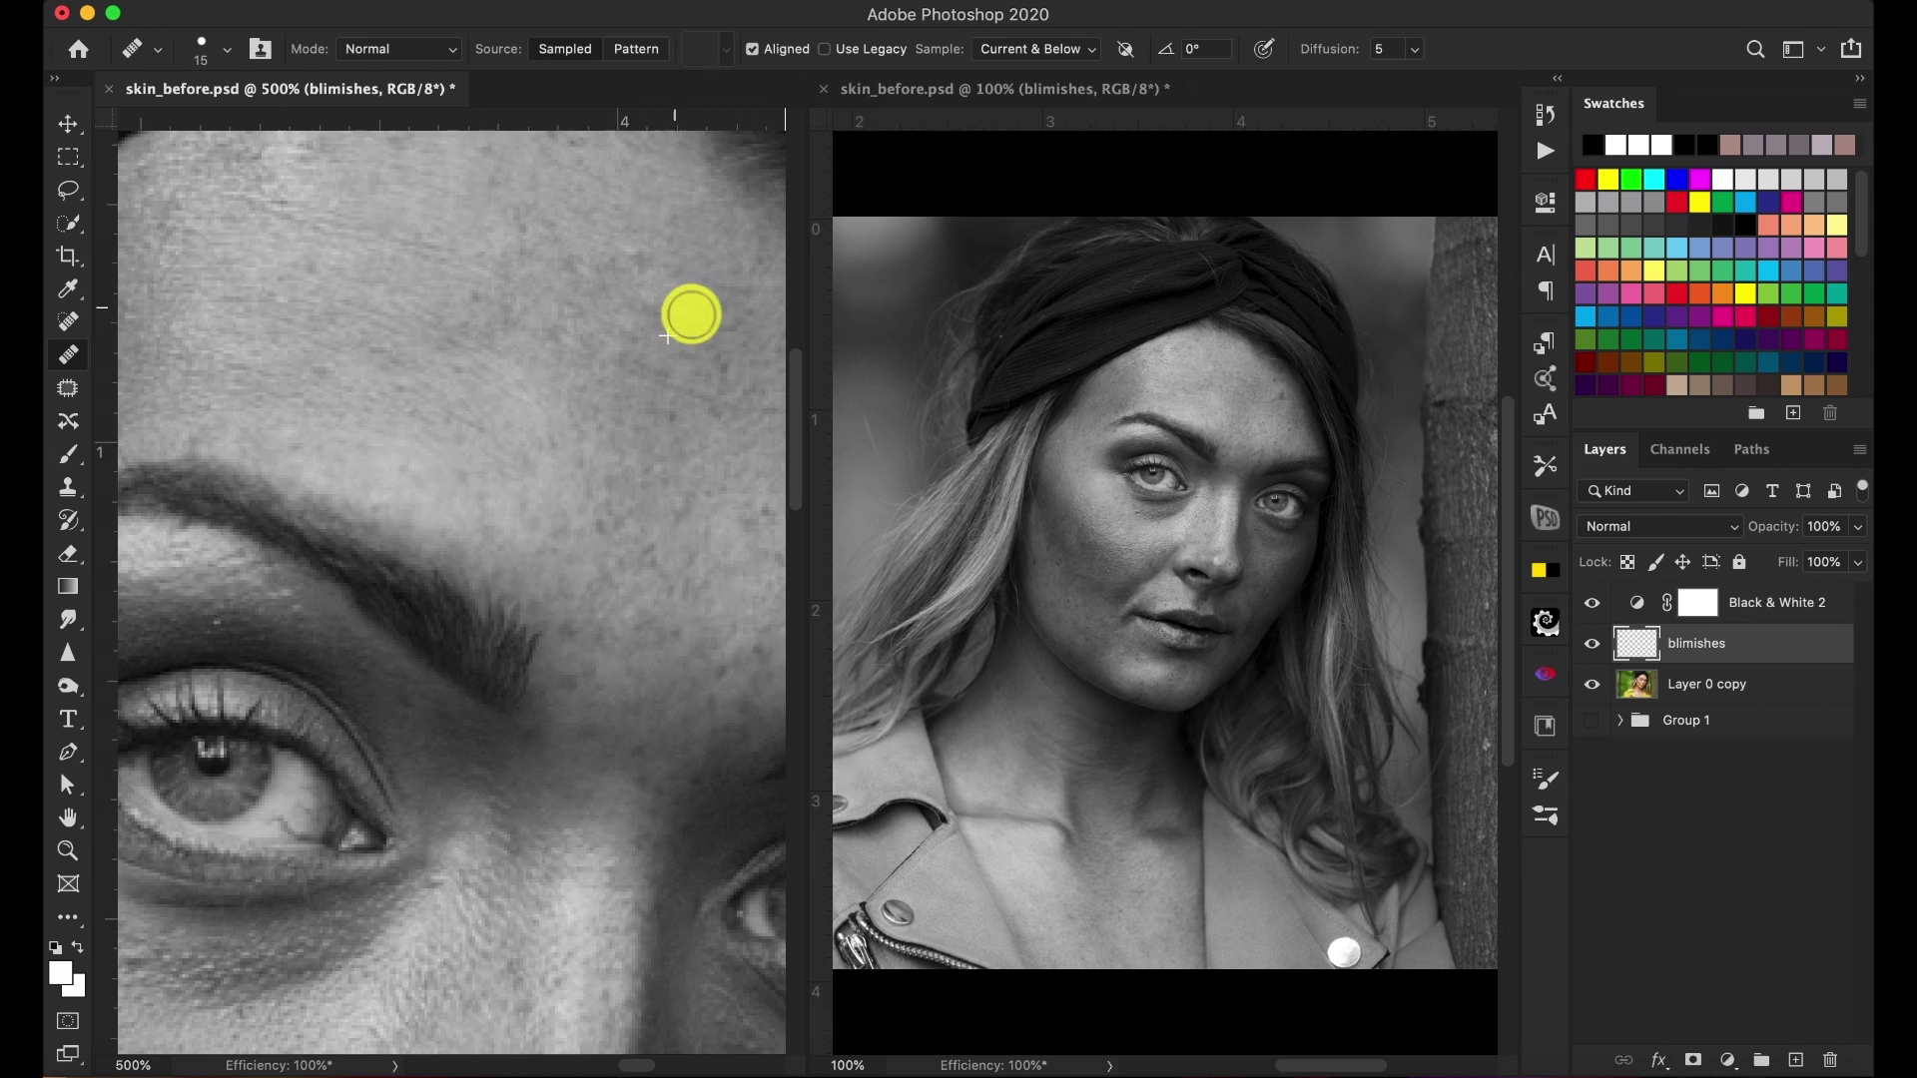
{"action": "scroll", "coordinate": [569, 359], "scroll_direction": "right", "scroll_amount": 3}
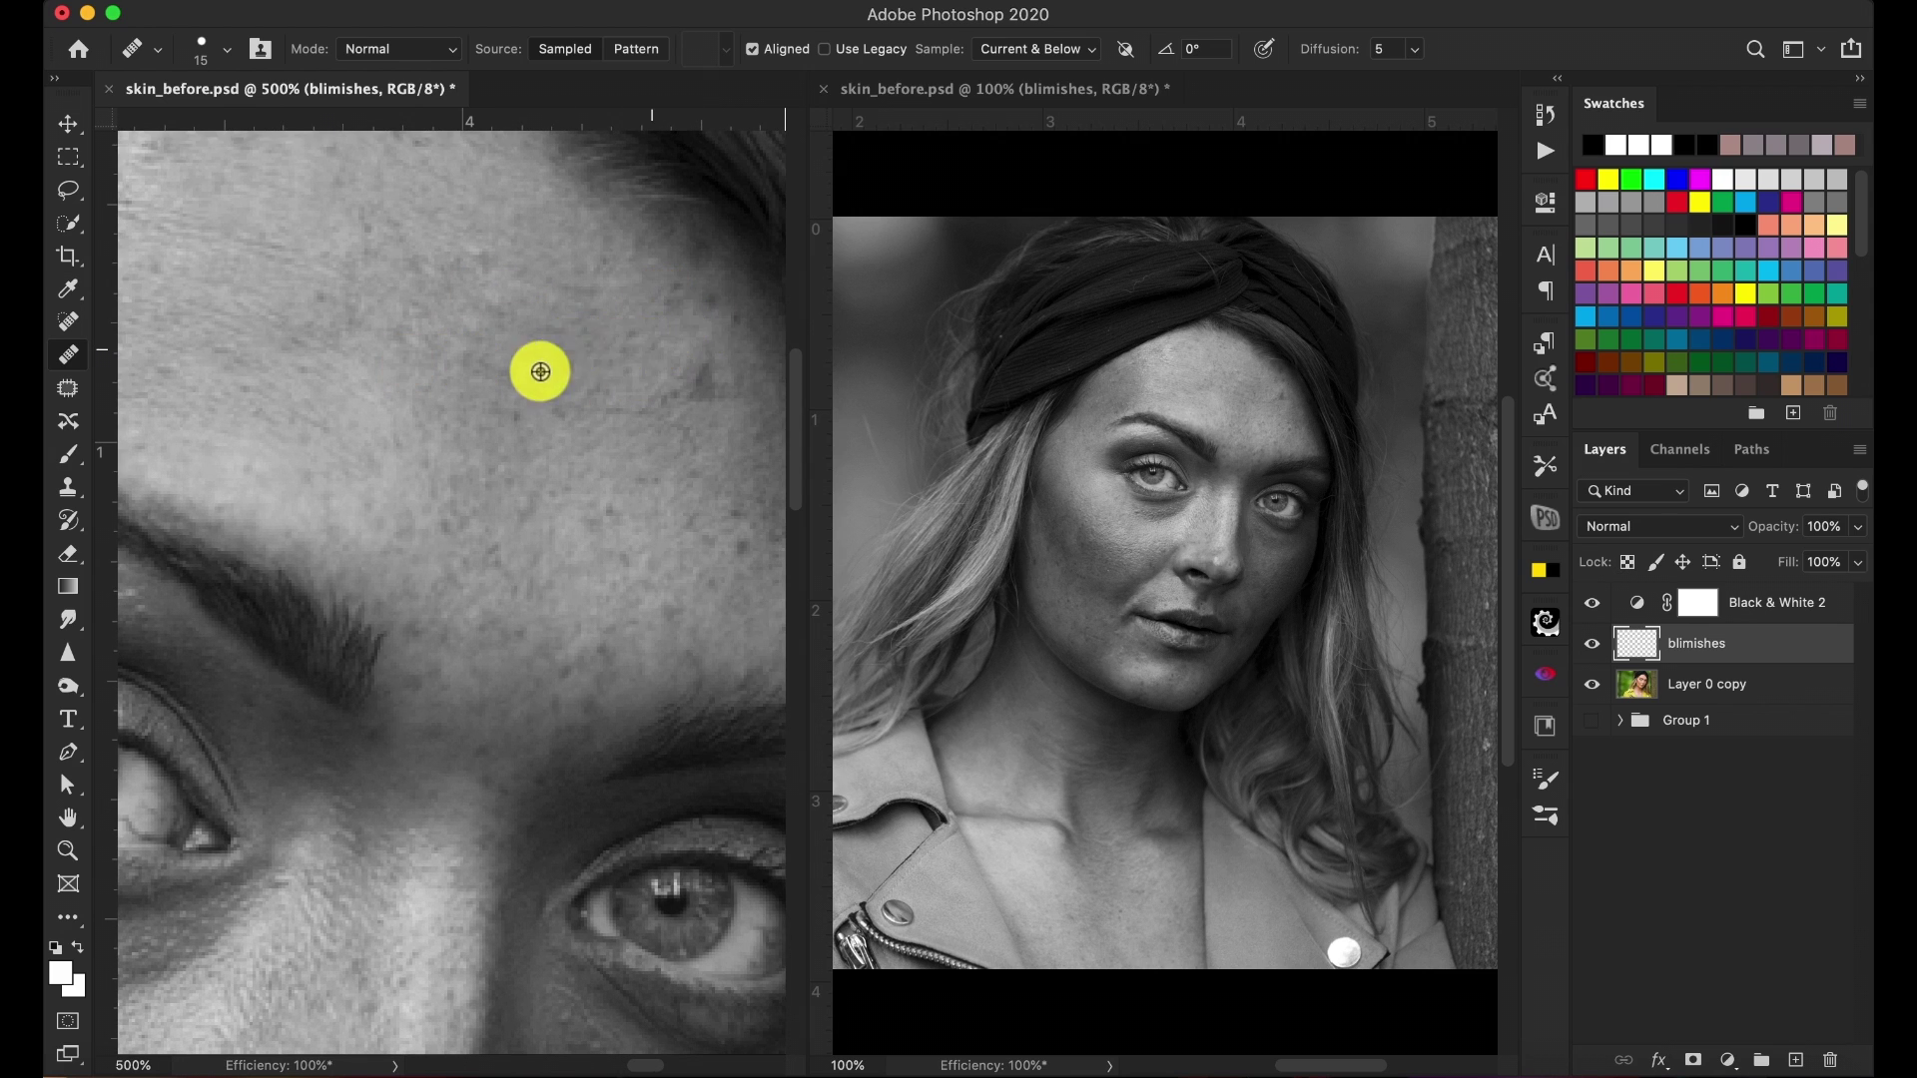
{"action": "scroll", "coordinate": [639, 320], "scroll_direction": "right", "scroll_amount": 4}
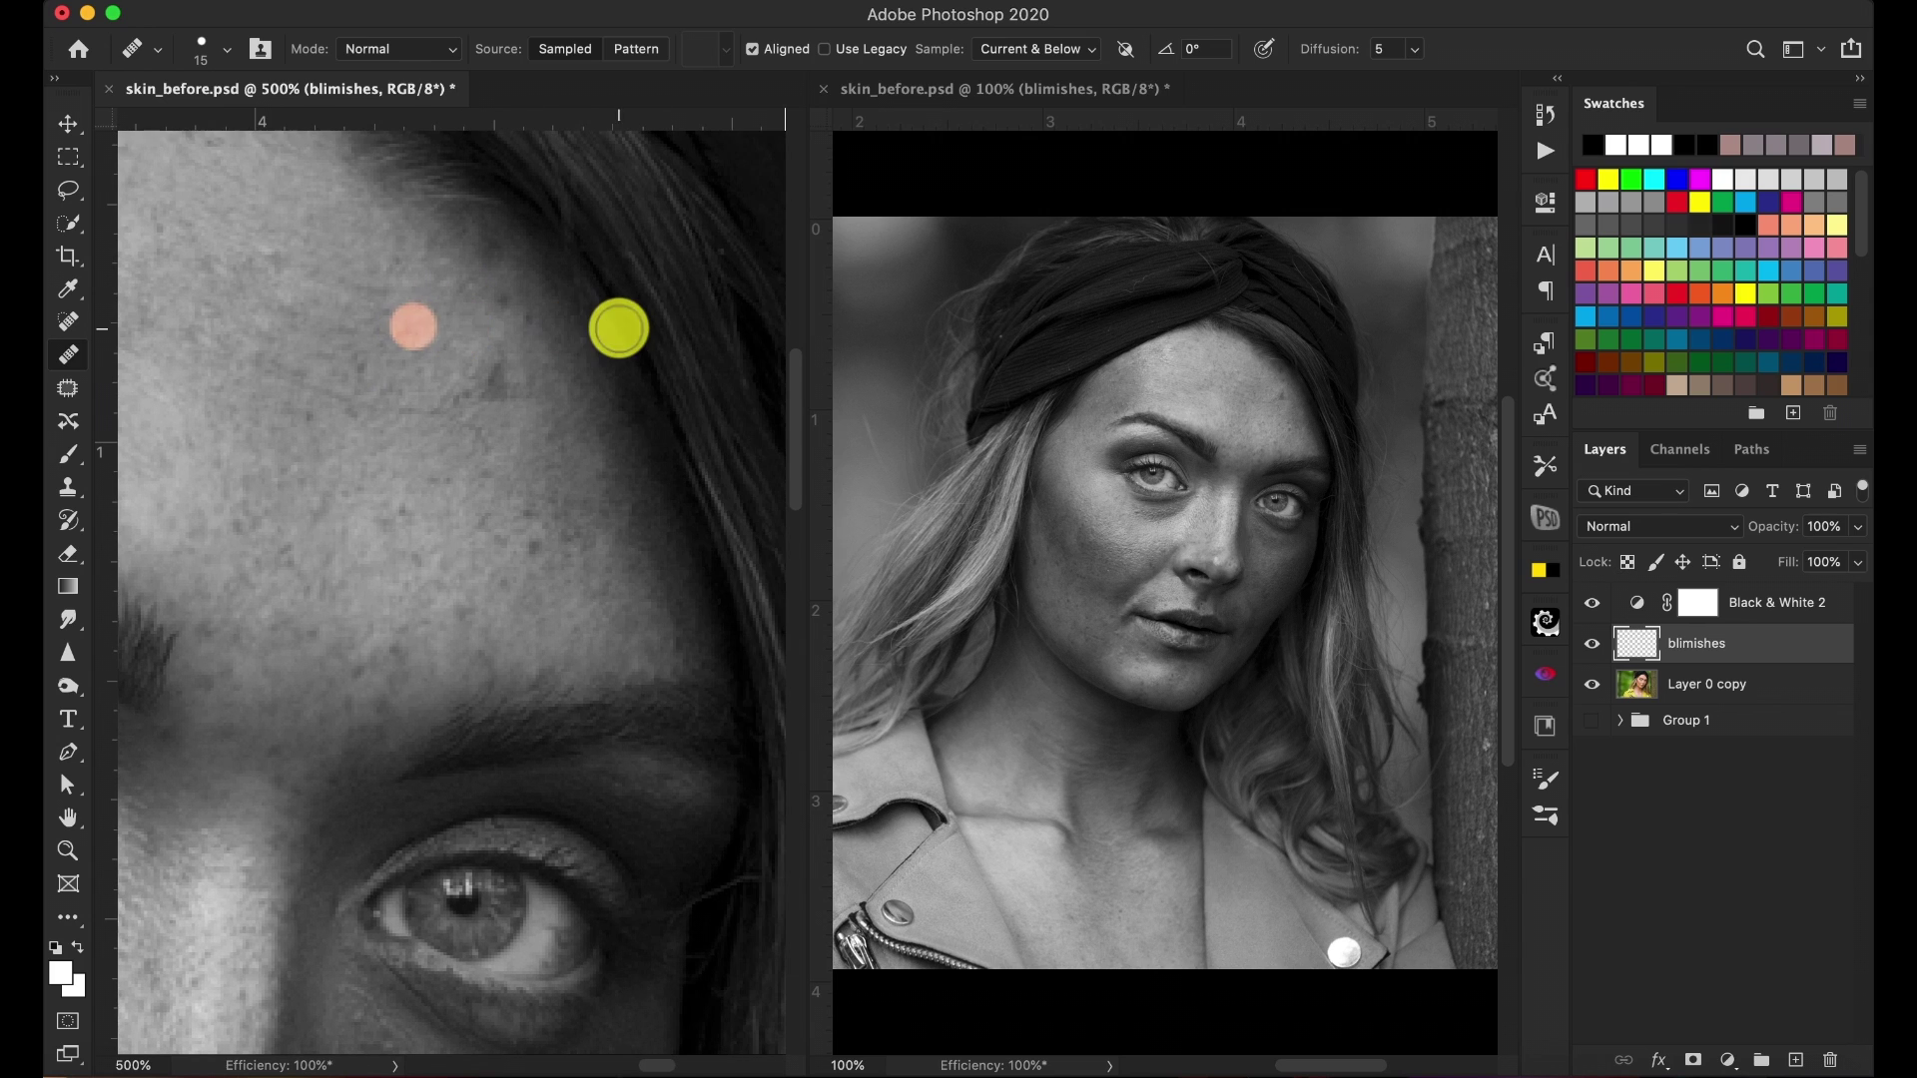
{"action": "left_click", "coordinate": [751, 50]}
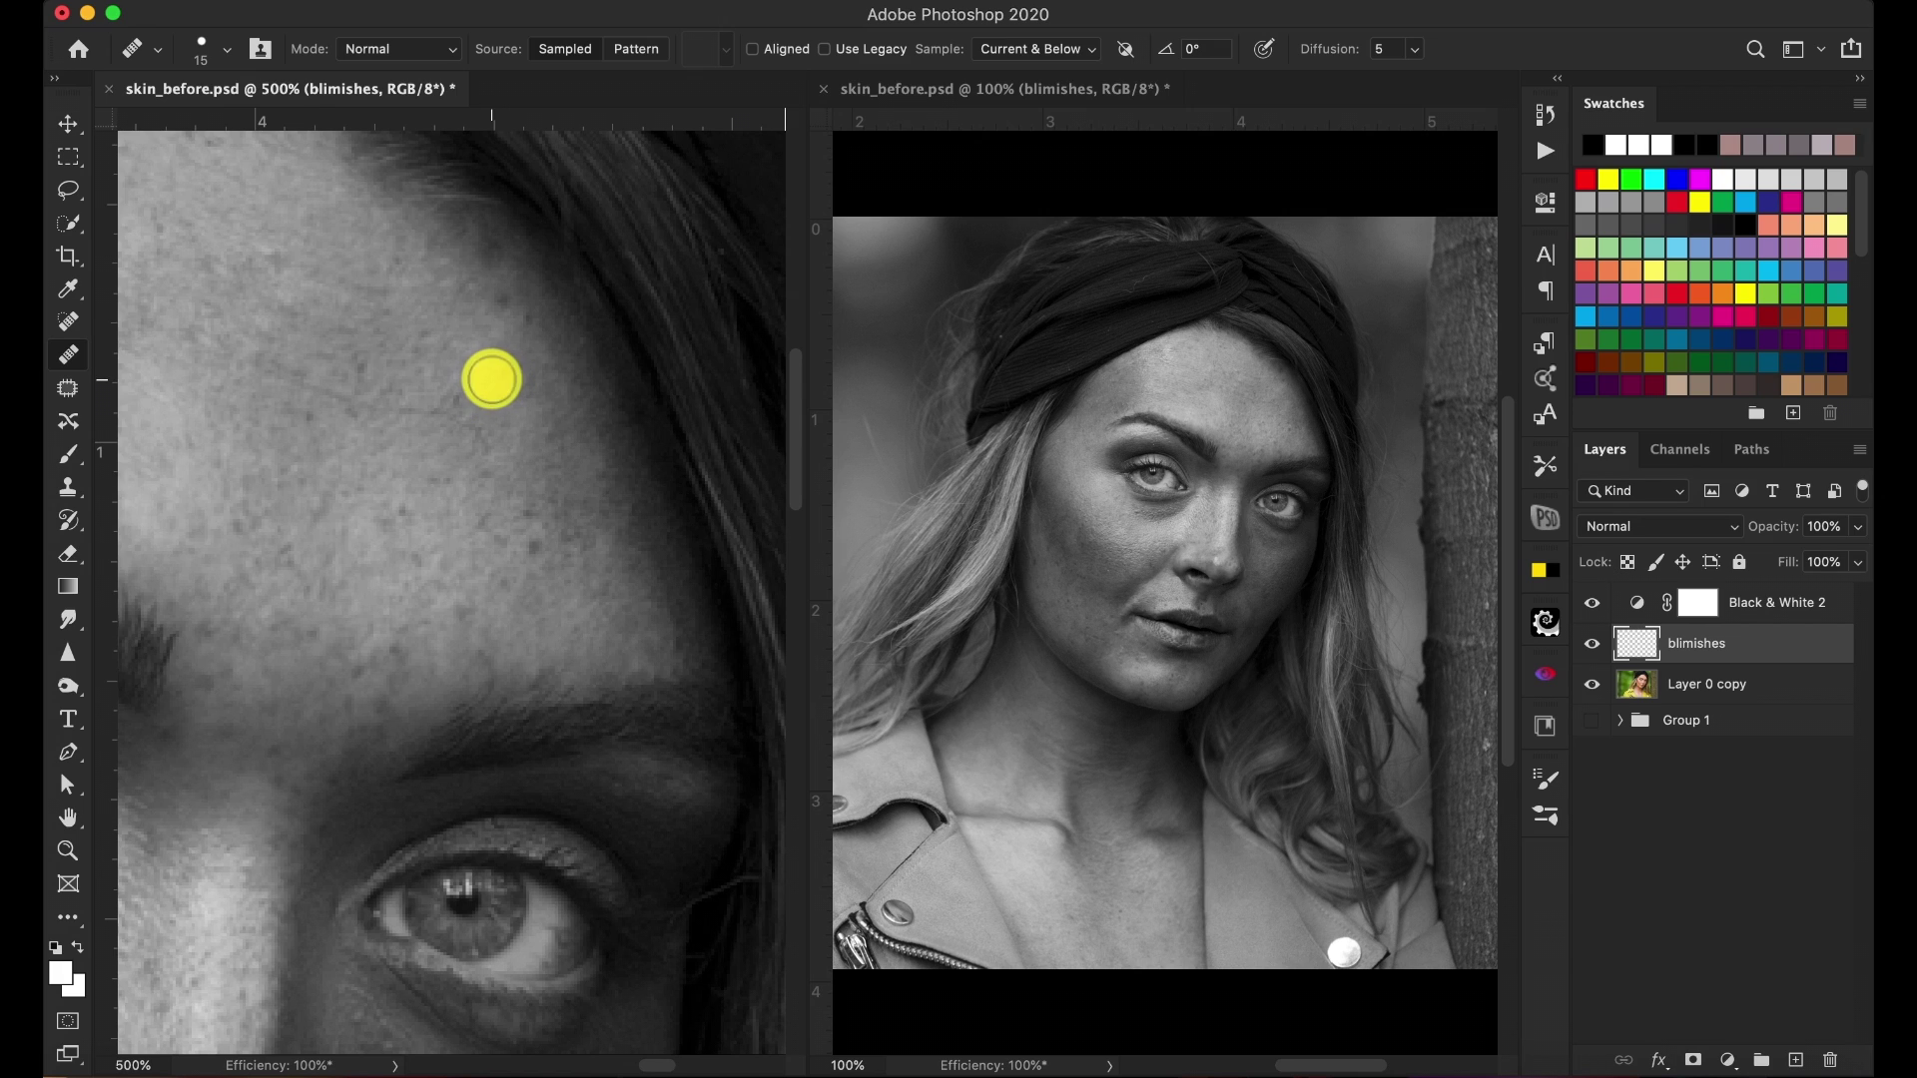
Heal forehead spots, re-enable Aligned, and paint sampled skin over the dark forehead blemish
{"action": "left_click", "coordinate": [489, 379]}
{"action": "left_click", "coordinate": [219, 195]}
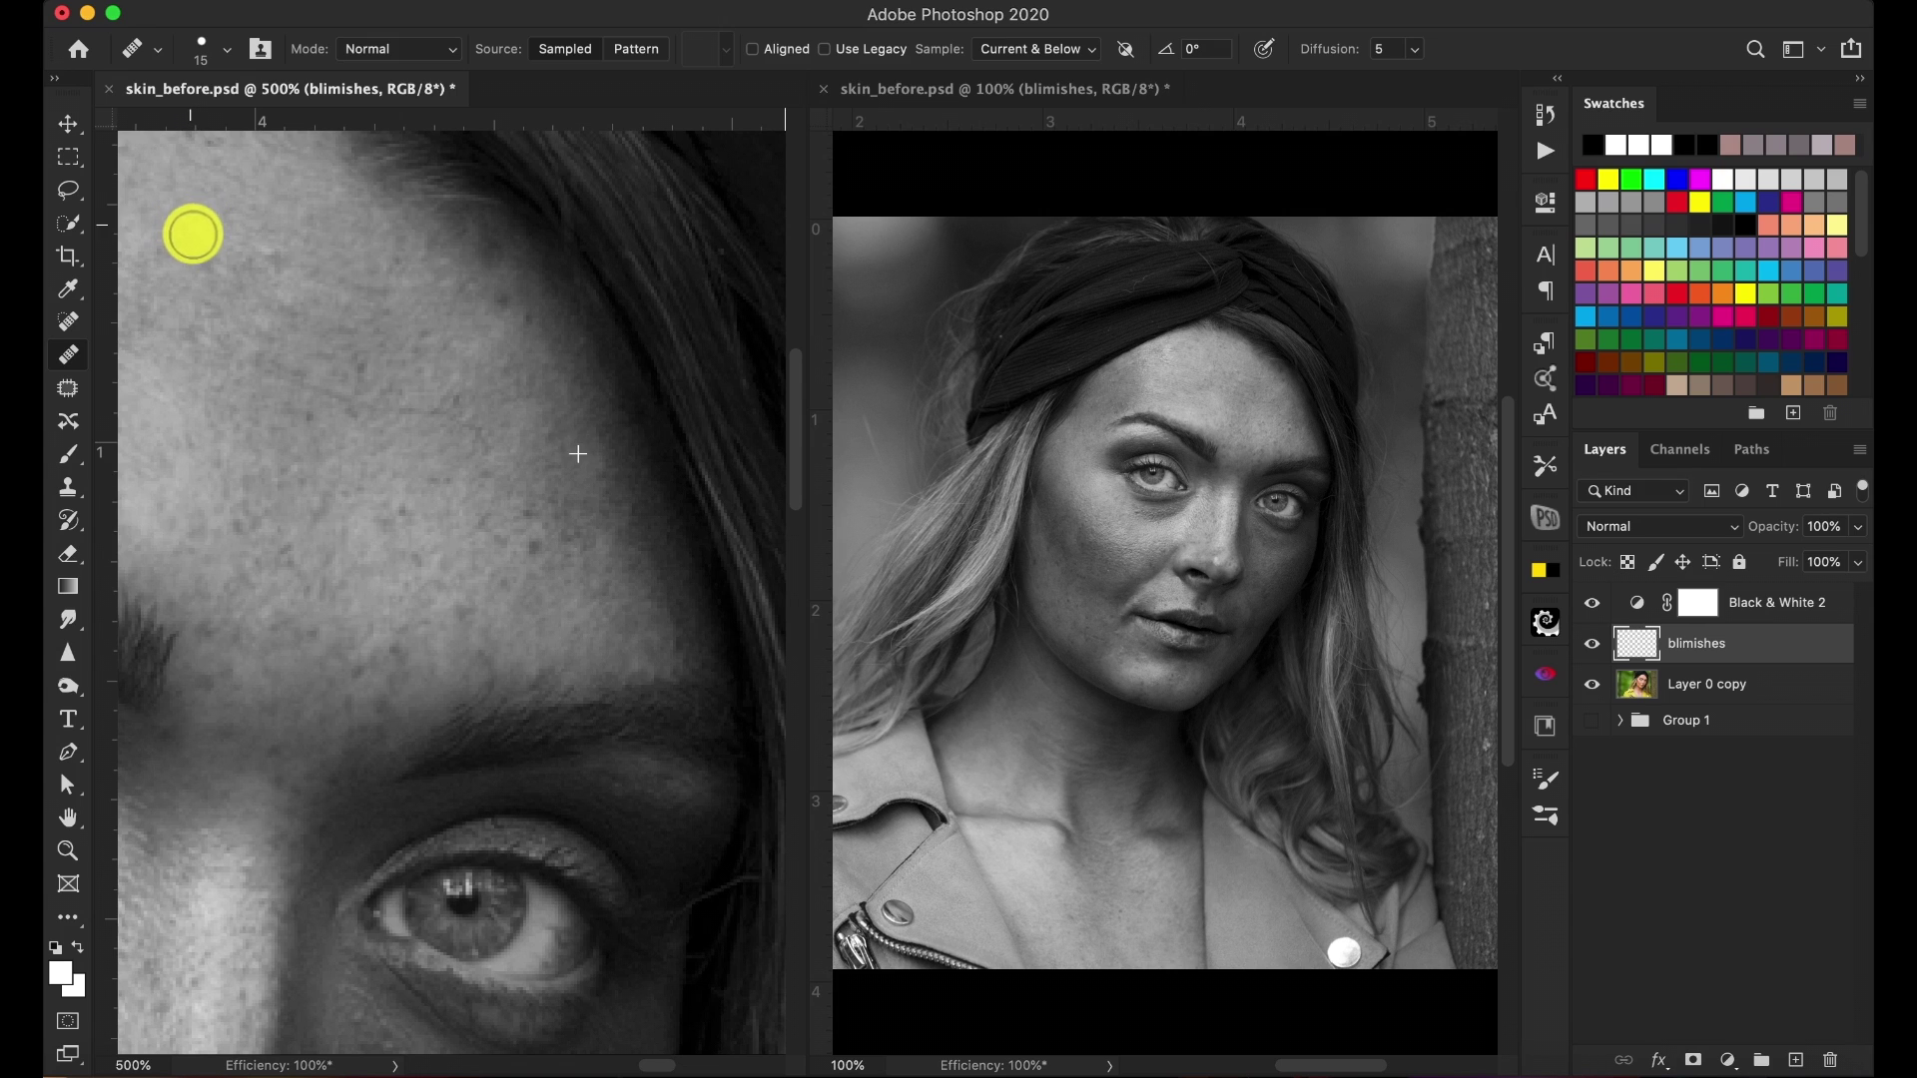
{"action": "left_click", "coordinate": [752, 49]}
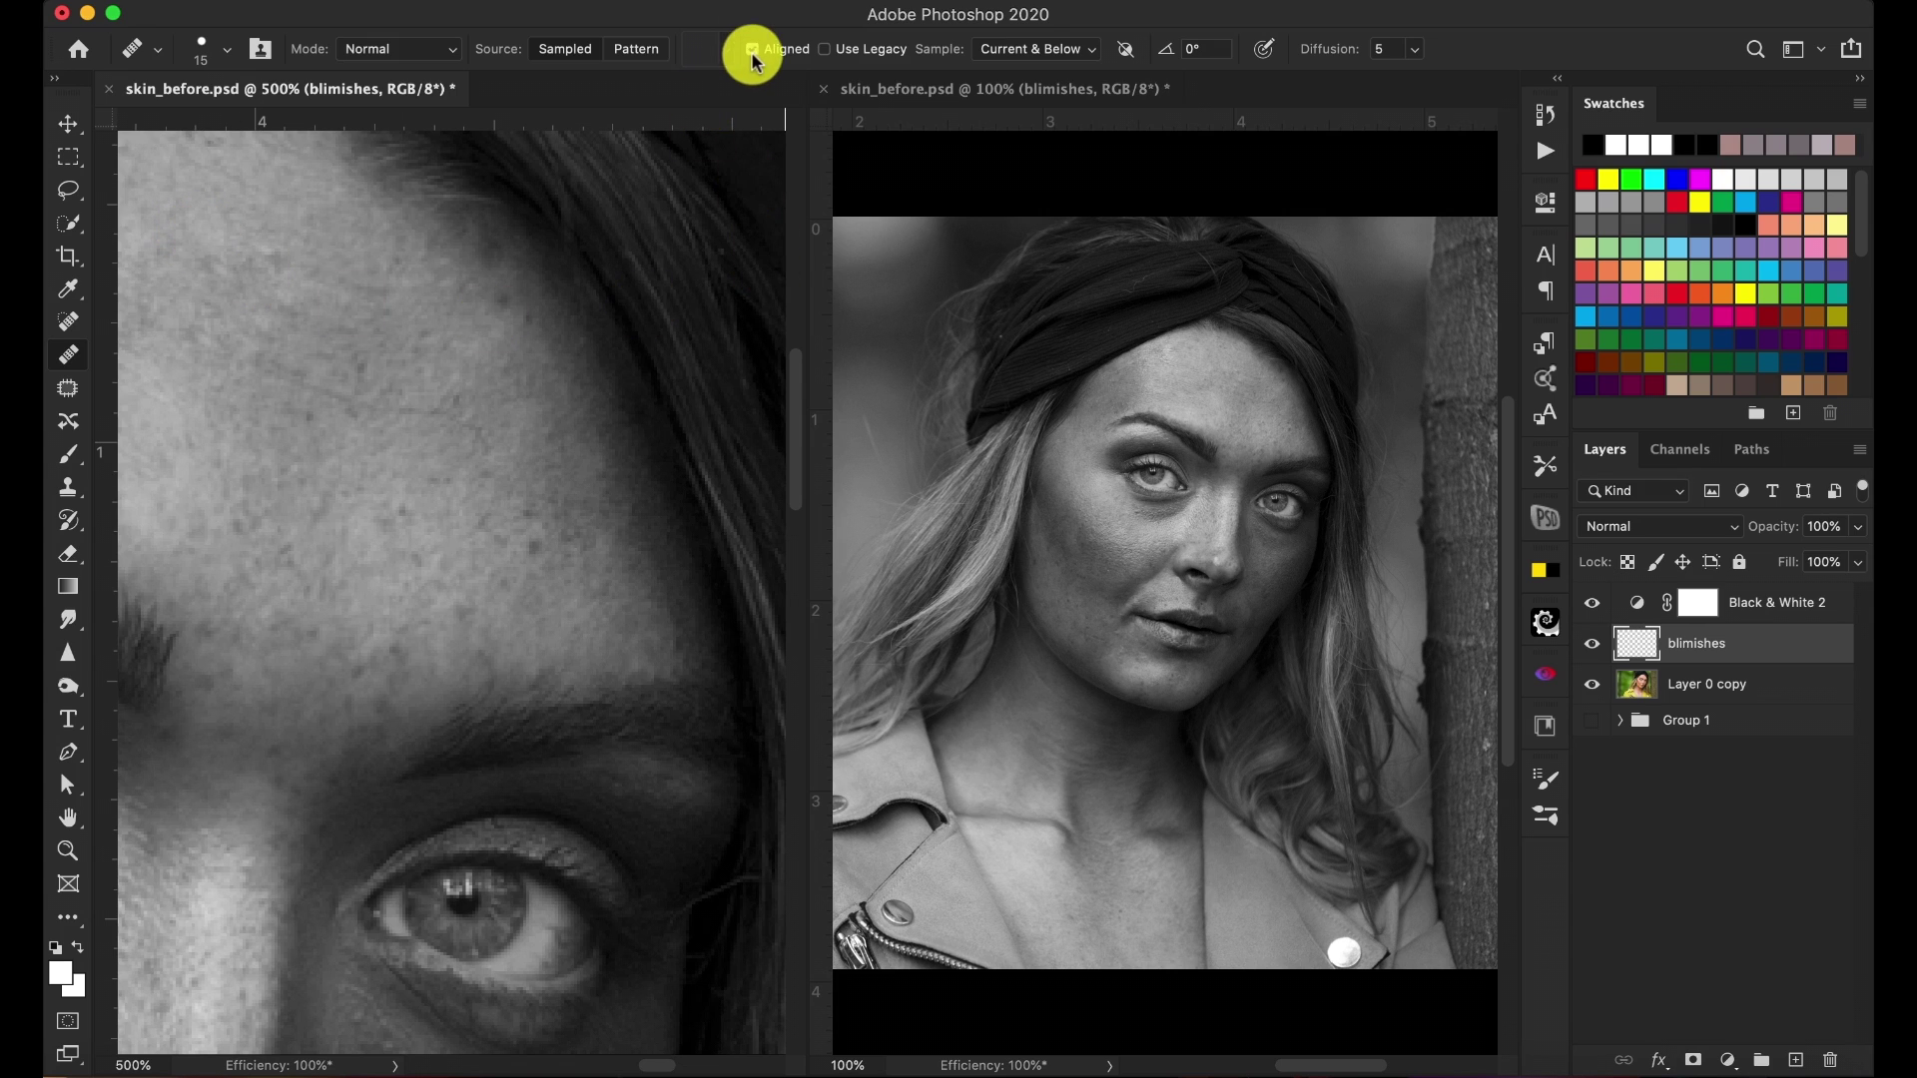
{"action": "left_click", "coordinate": [192, 245], "text": "alt"}
{"action": "left_click", "coordinate": [385, 386]}
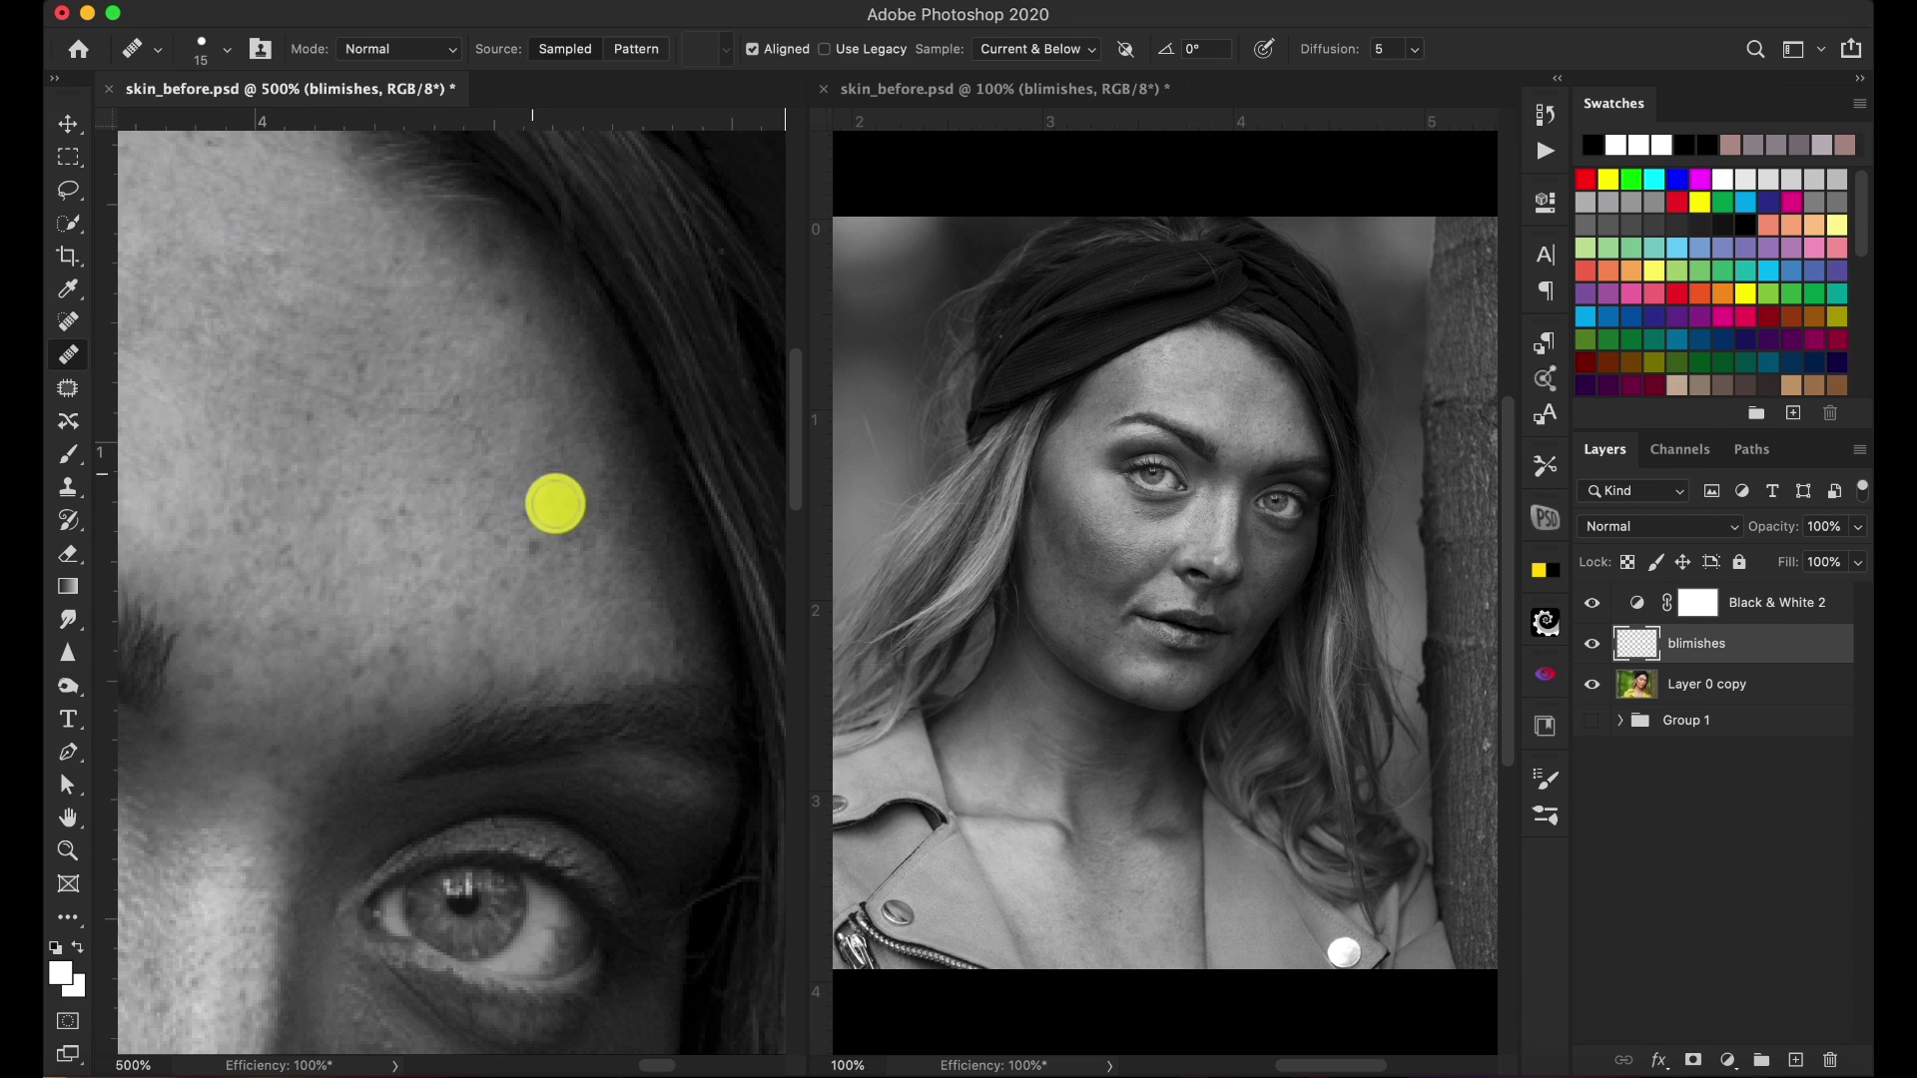
{"action": "left_click", "coordinate": [535, 539]}
{"action": "left_click_drag", "start_coordinate": [536, 539], "coordinate": [531, 530]}
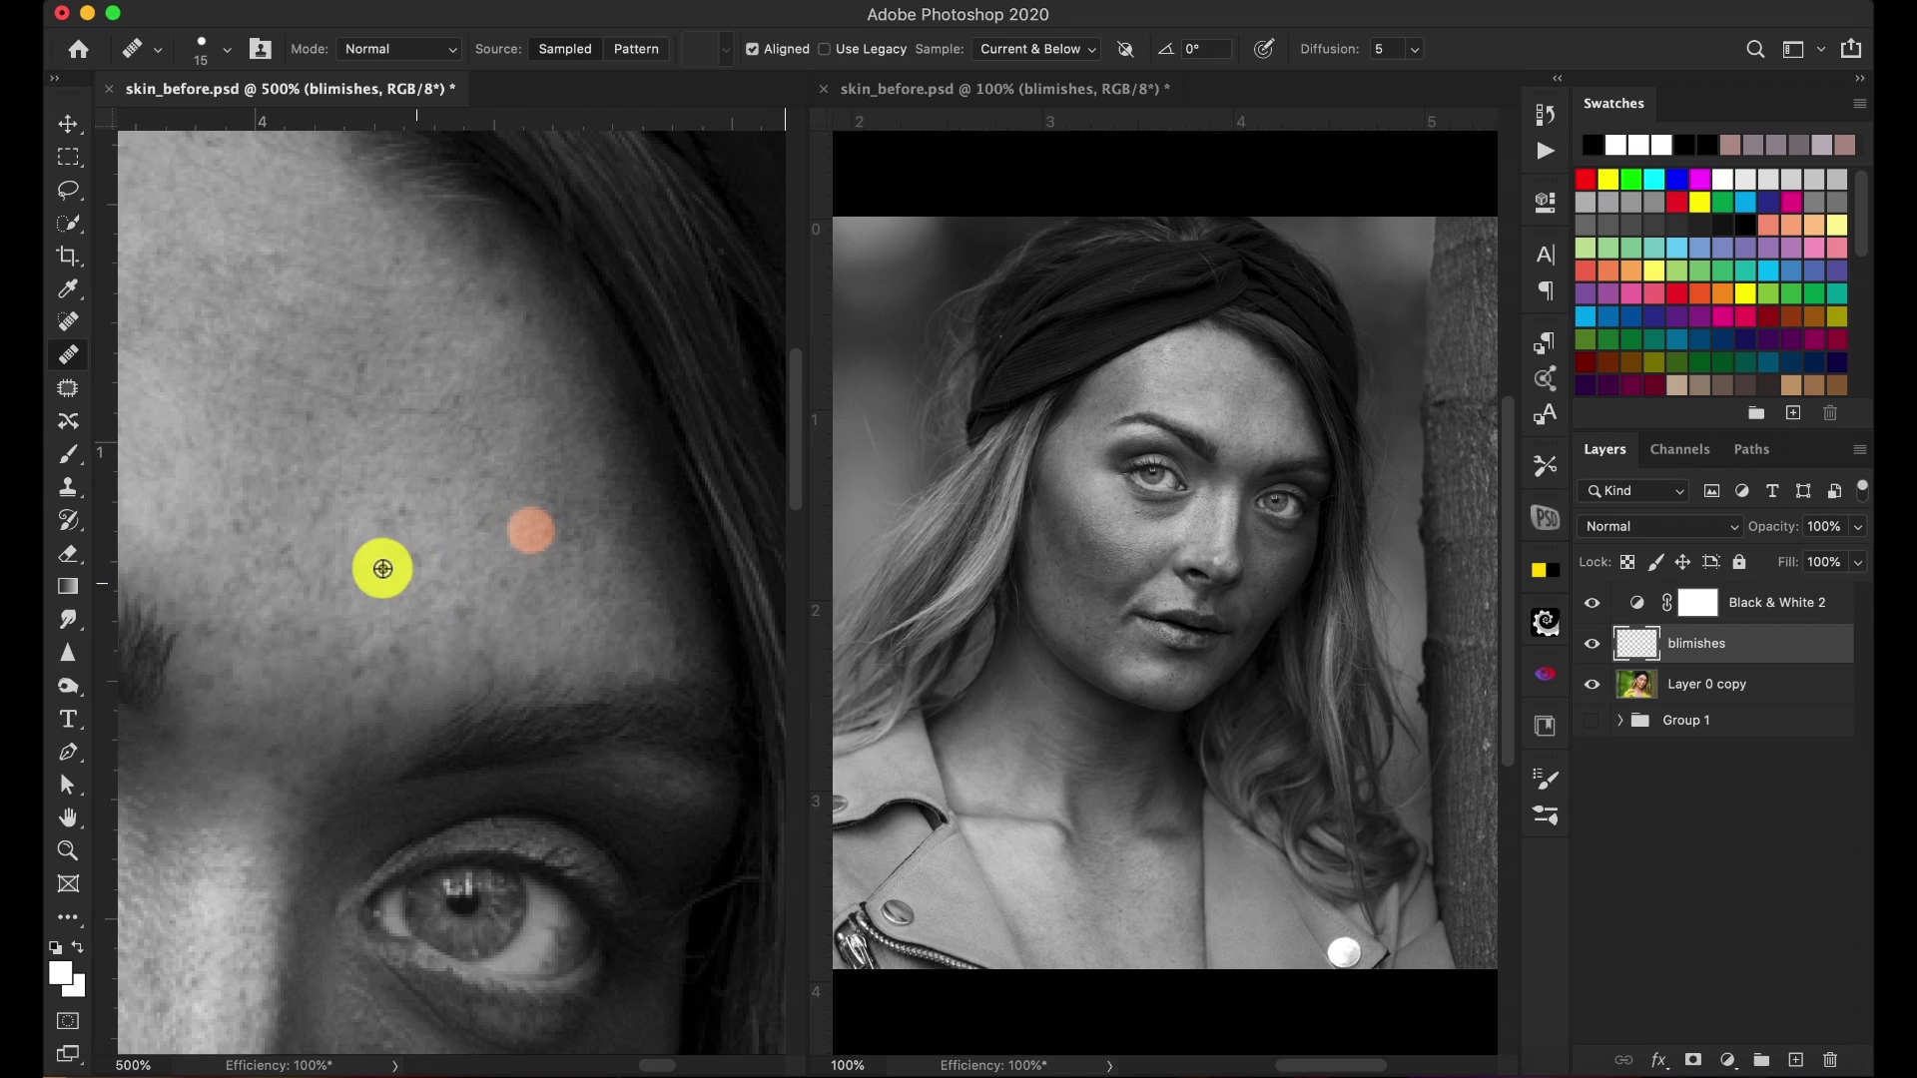
Sample fresh clean skin and heal the upper and lower forehead blemishes
{"action": "left_click", "coordinate": [502, 347], "text": "alt"}
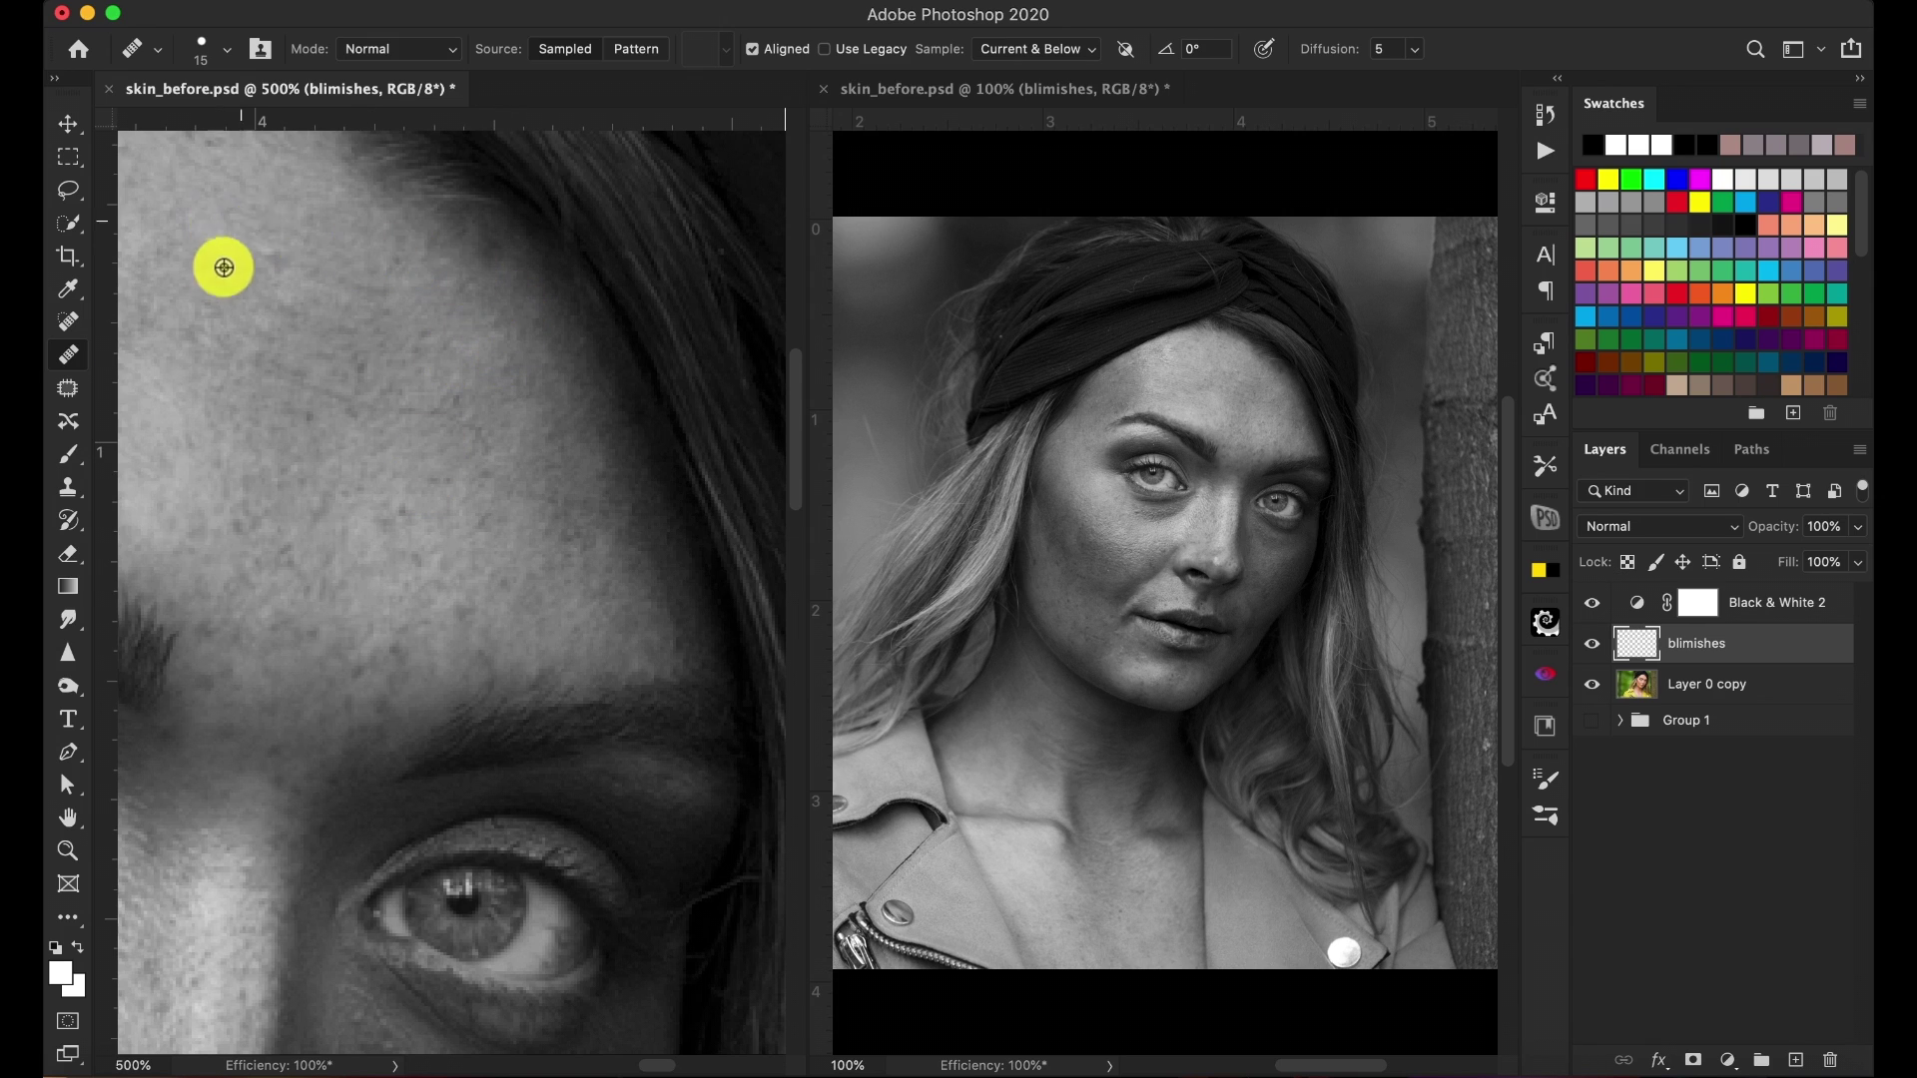
{"action": "left_click", "coordinate": [286, 217], "text": "alt"}
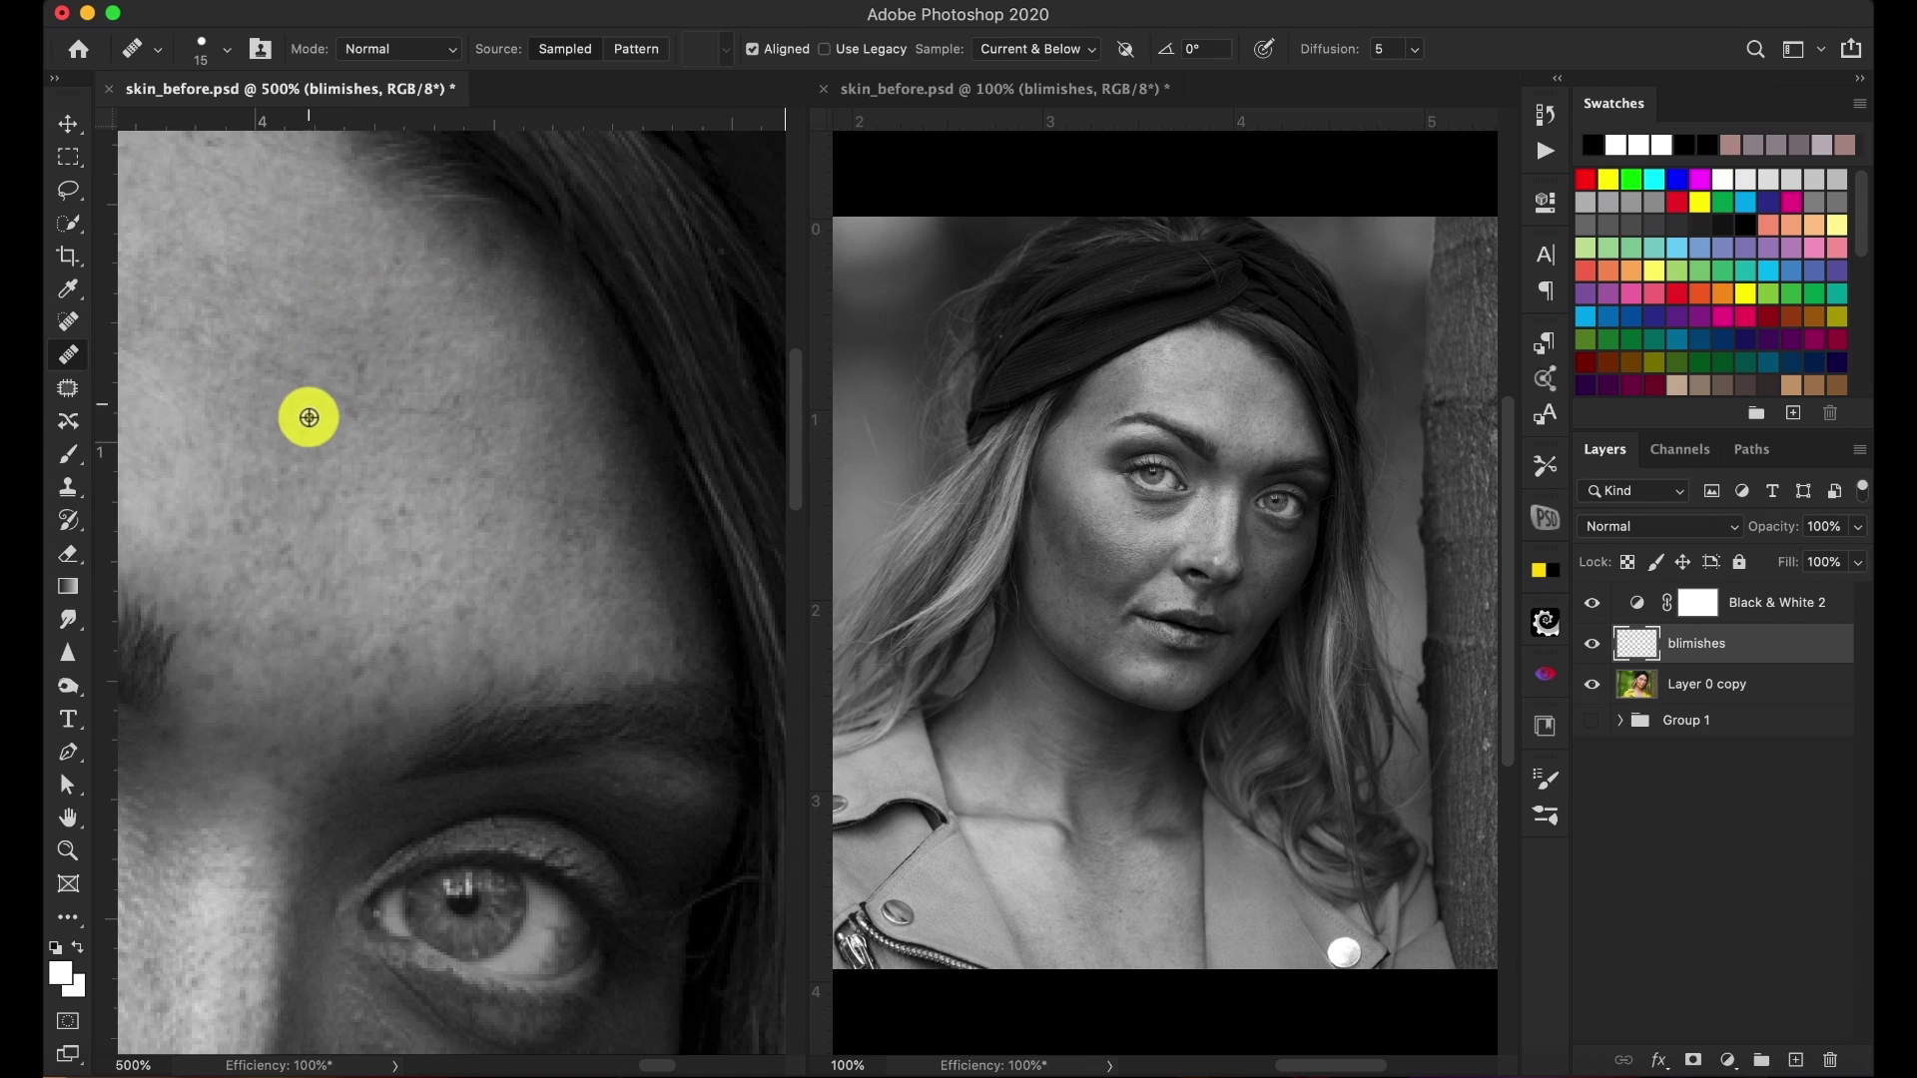
{"action": "left_click", "coordinate": [274, 414], "text": "alt"}
{"action": "mouse_move", "coordinate": [260, 367]}
{"action": "left_mouse_down"}
{"action": "mouse_move", "coordinate": [323, 391]}
{"action": "mouse_move", "coordinate": [333, 454]}
{"action": "mouse_move", "coordinate": [338, 432]}
{"action": "mouse_move", "coordinate": [310, 417]}
{"action": "left_mouse_up"}
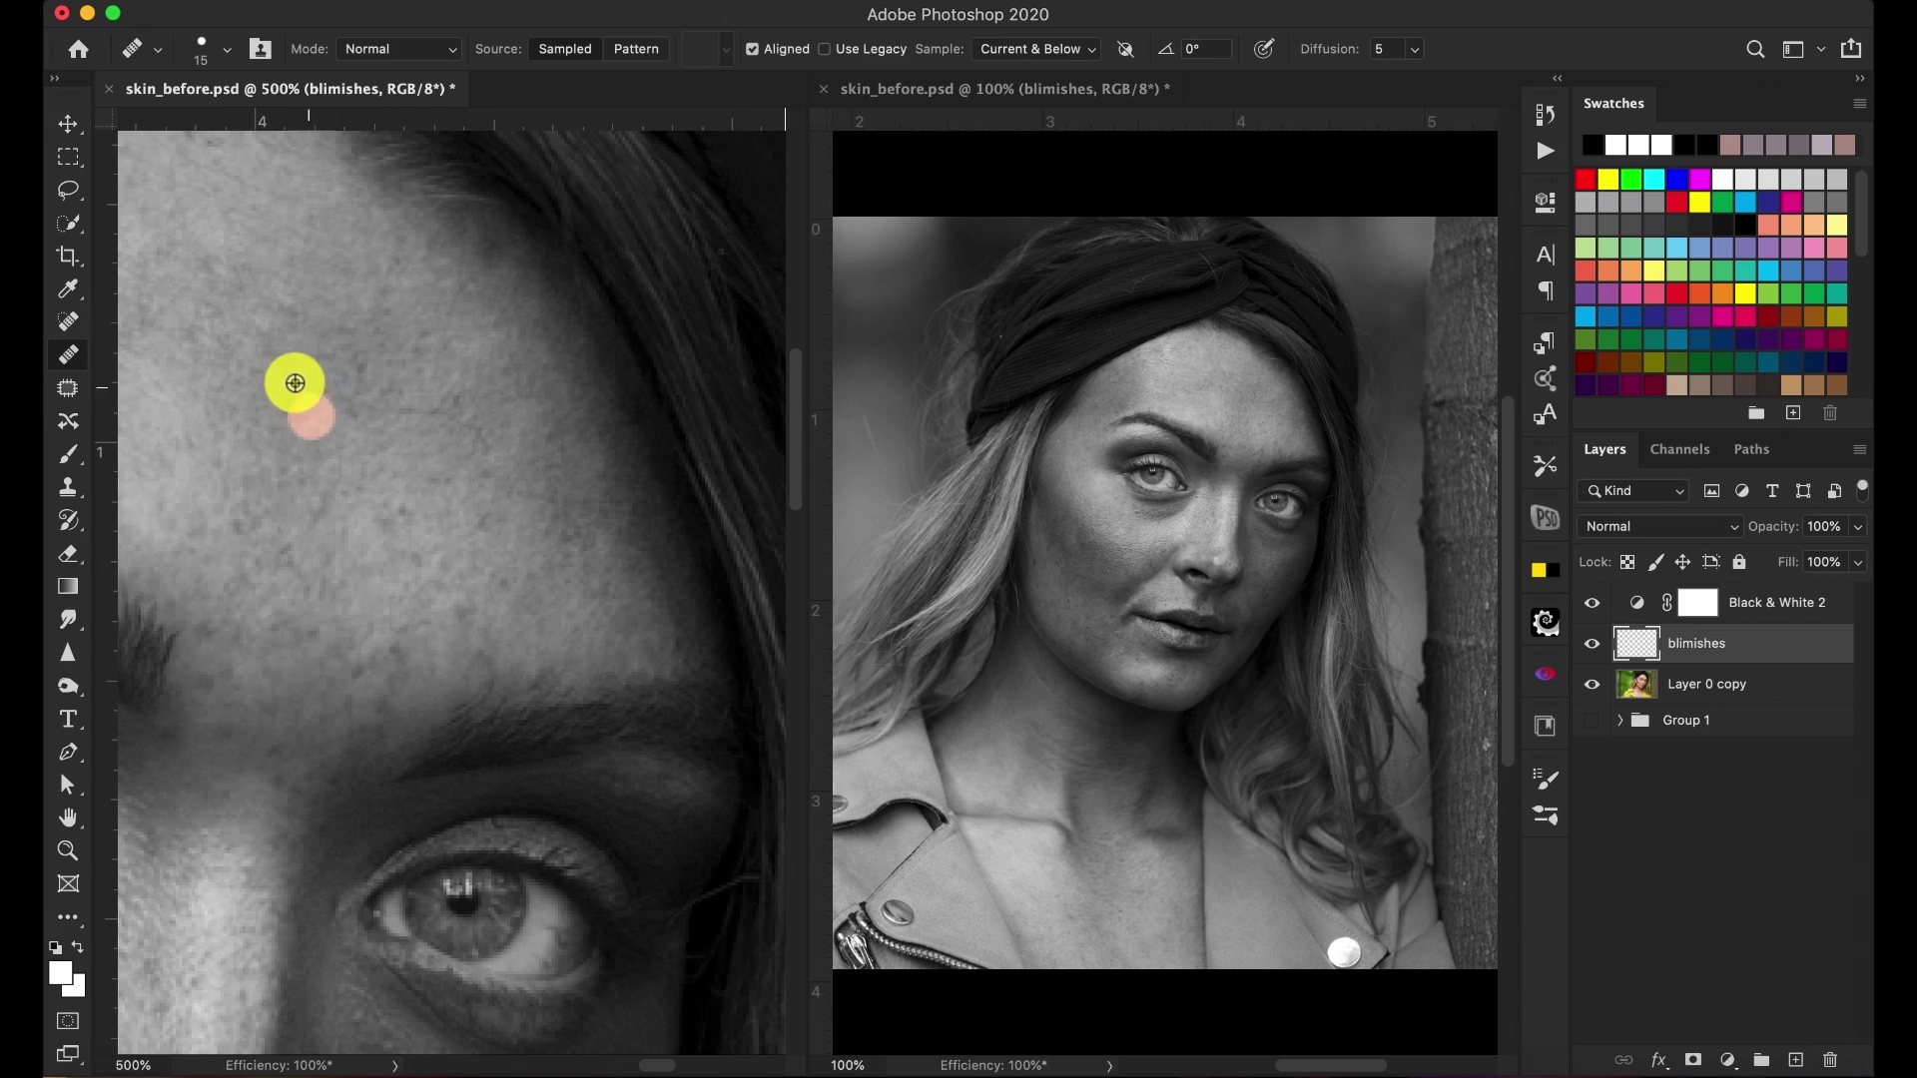
{"action": "left_click", "coordinate": [543, 530], "text": "alt"}
{"action": "left_click", "coordinate": [460, 600]}
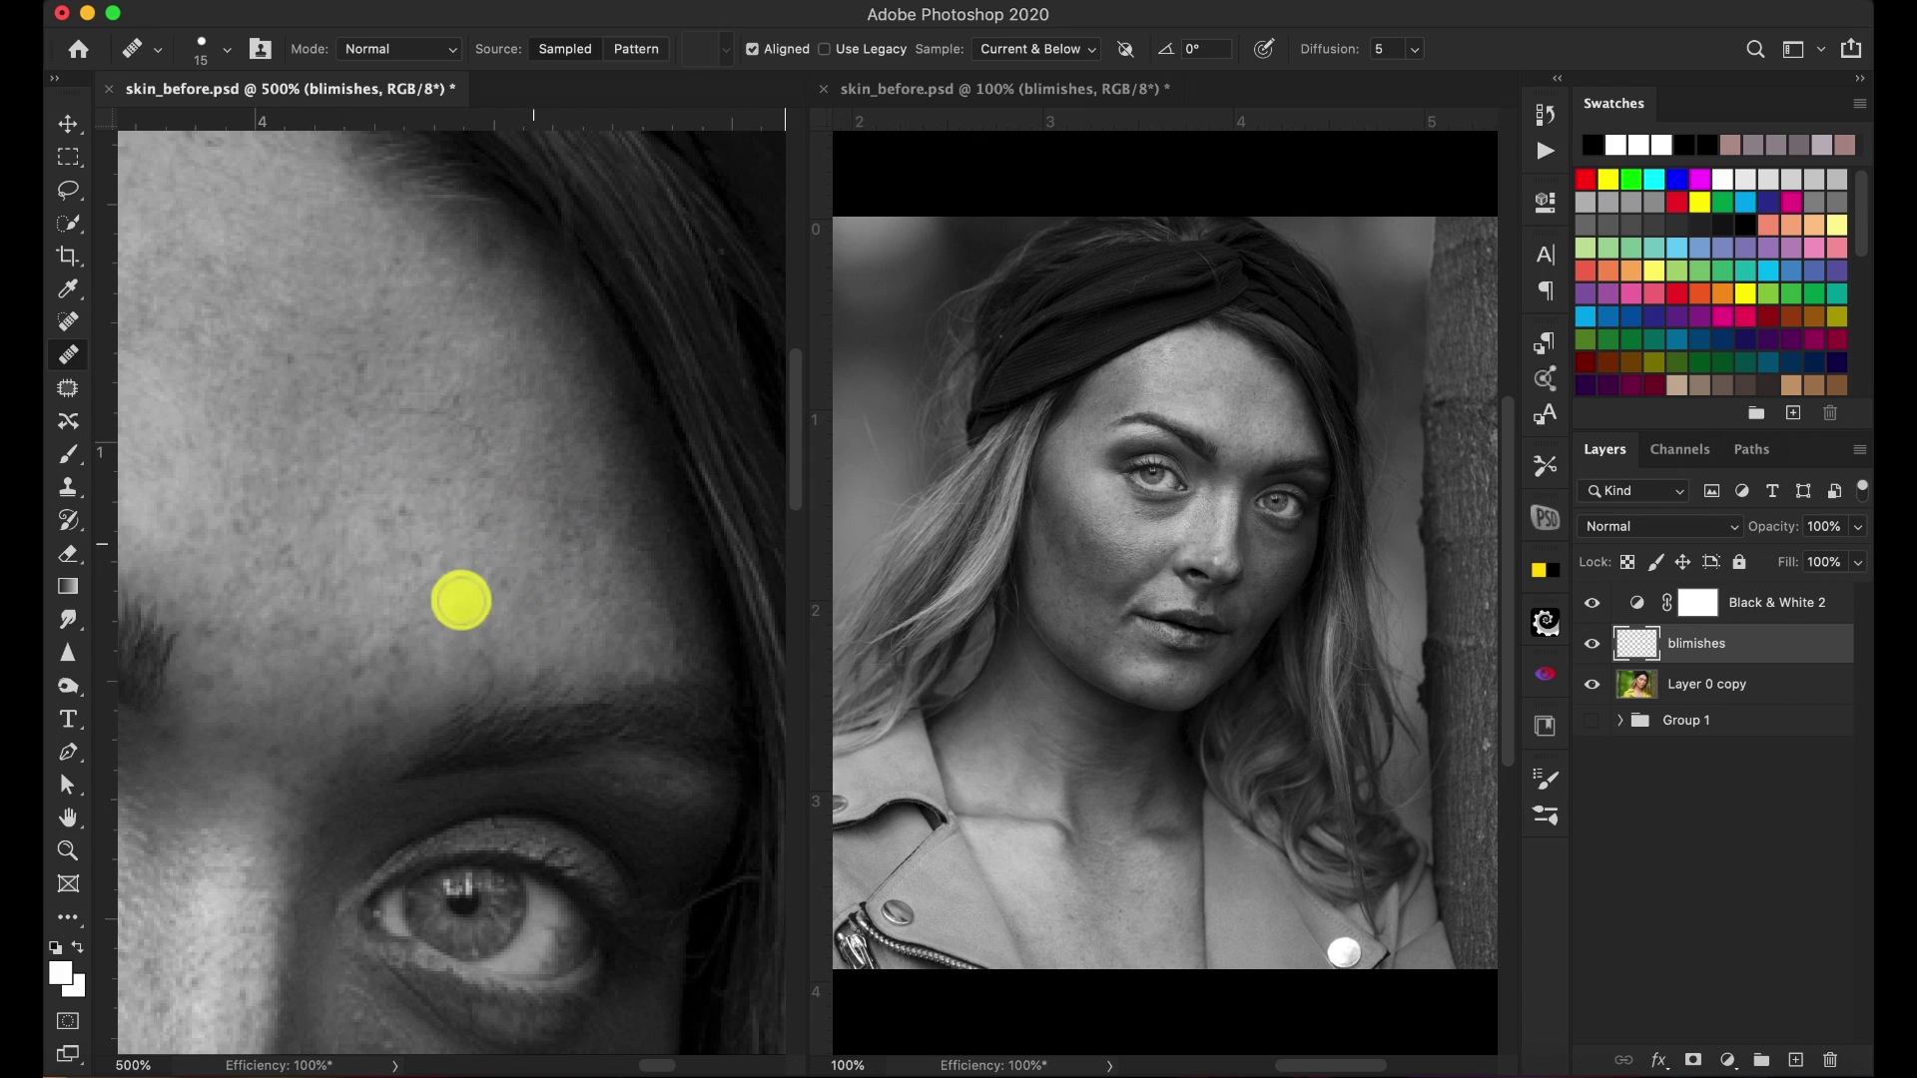
{"action": "left_click_drag", "start_coordinate": [461, 600], "coordinate": [388, 633]}
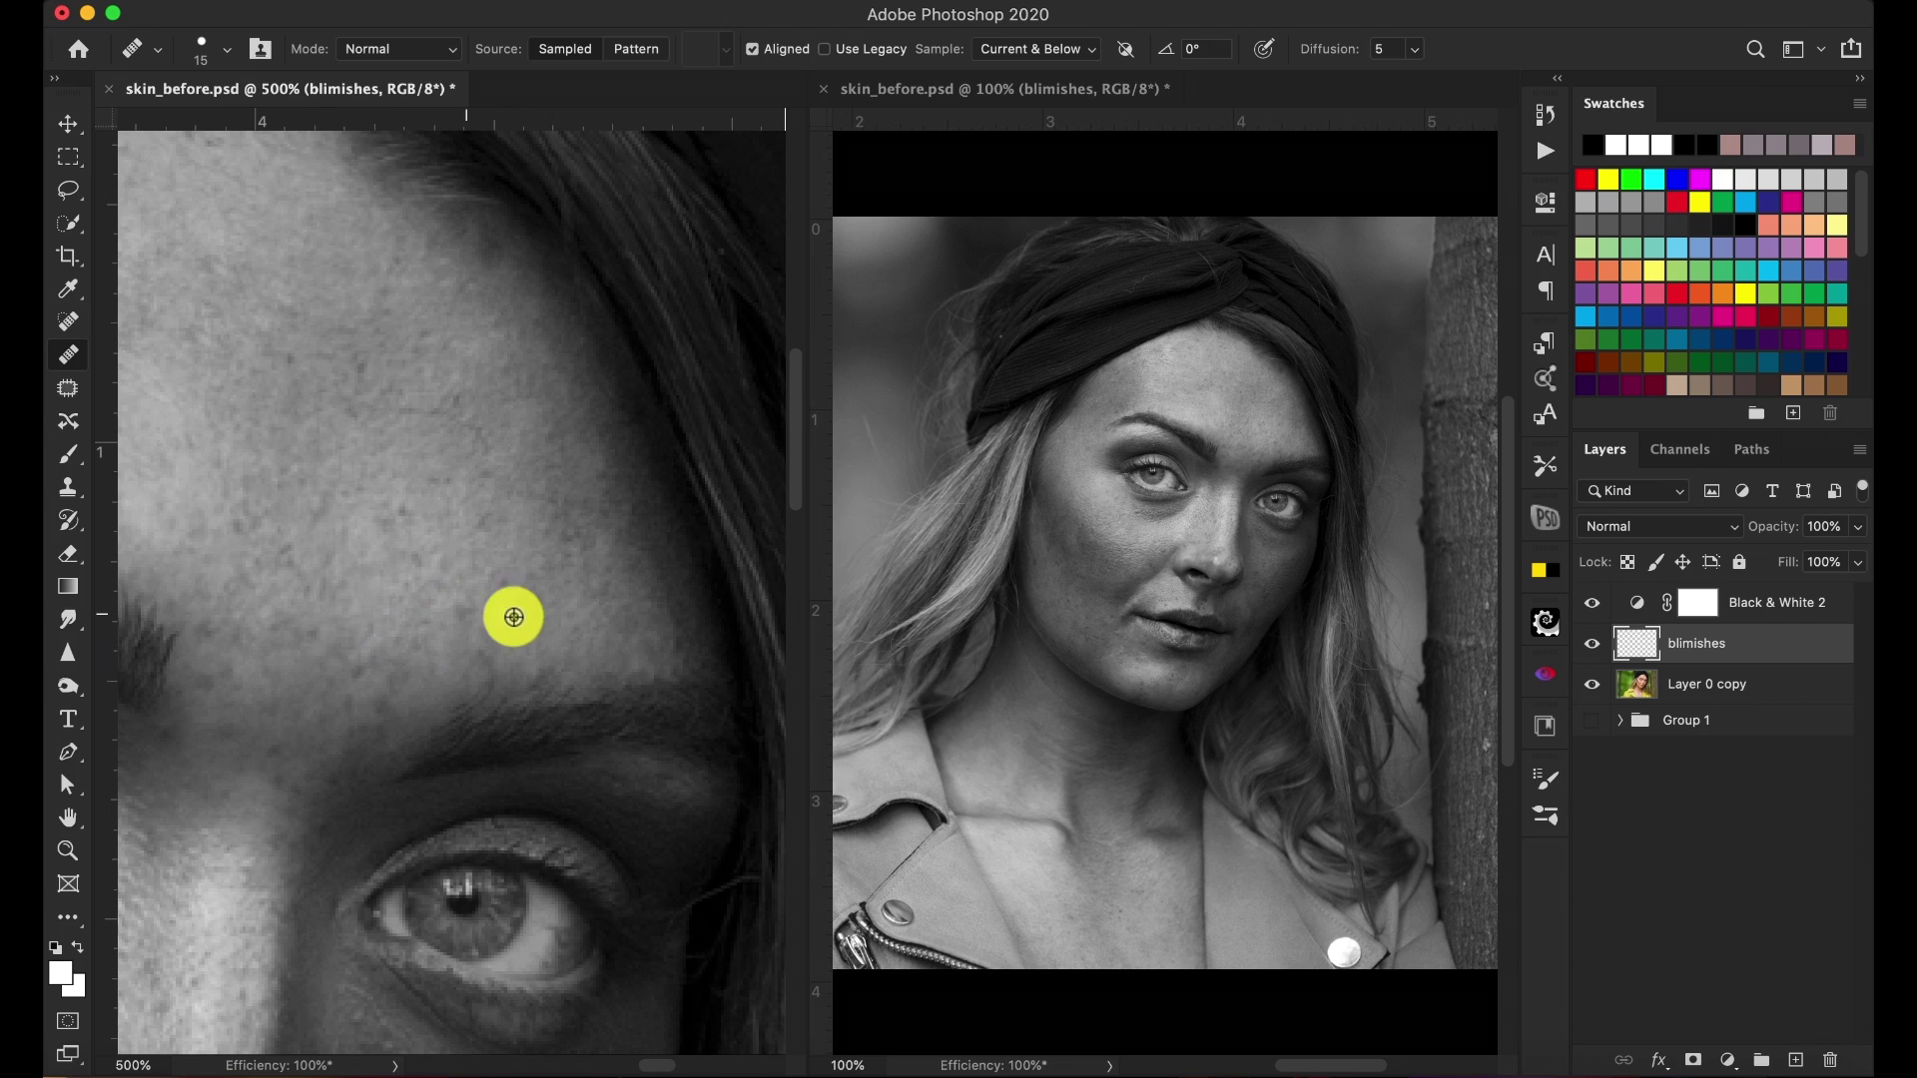
Resample clean skin and smooth the mid-forehead blemishes and forehead lines
{"action": "left_click", "coordinate": [546, 620], "text": "alt"}
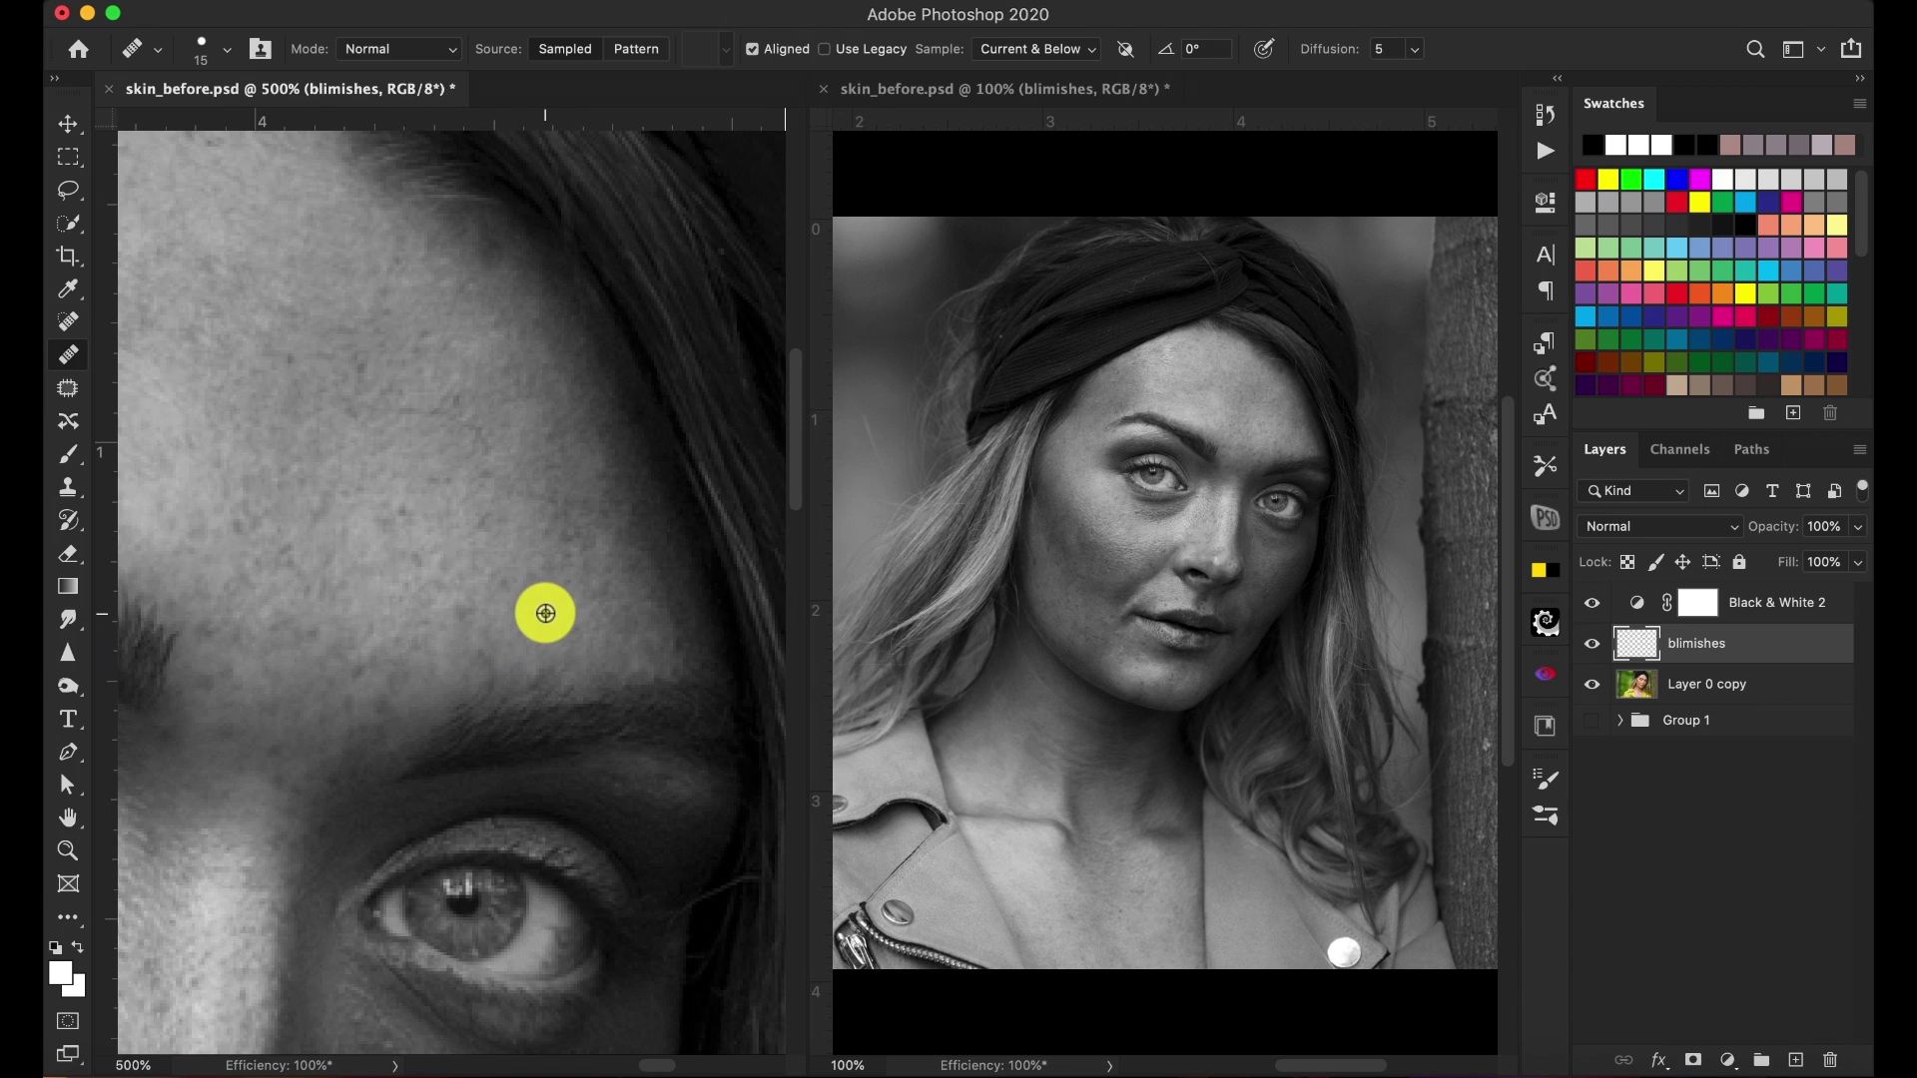
{"action": "left_click", "coordinate": [419, 471]}
{"action": "left_click", "coordinate": [409, 408]}
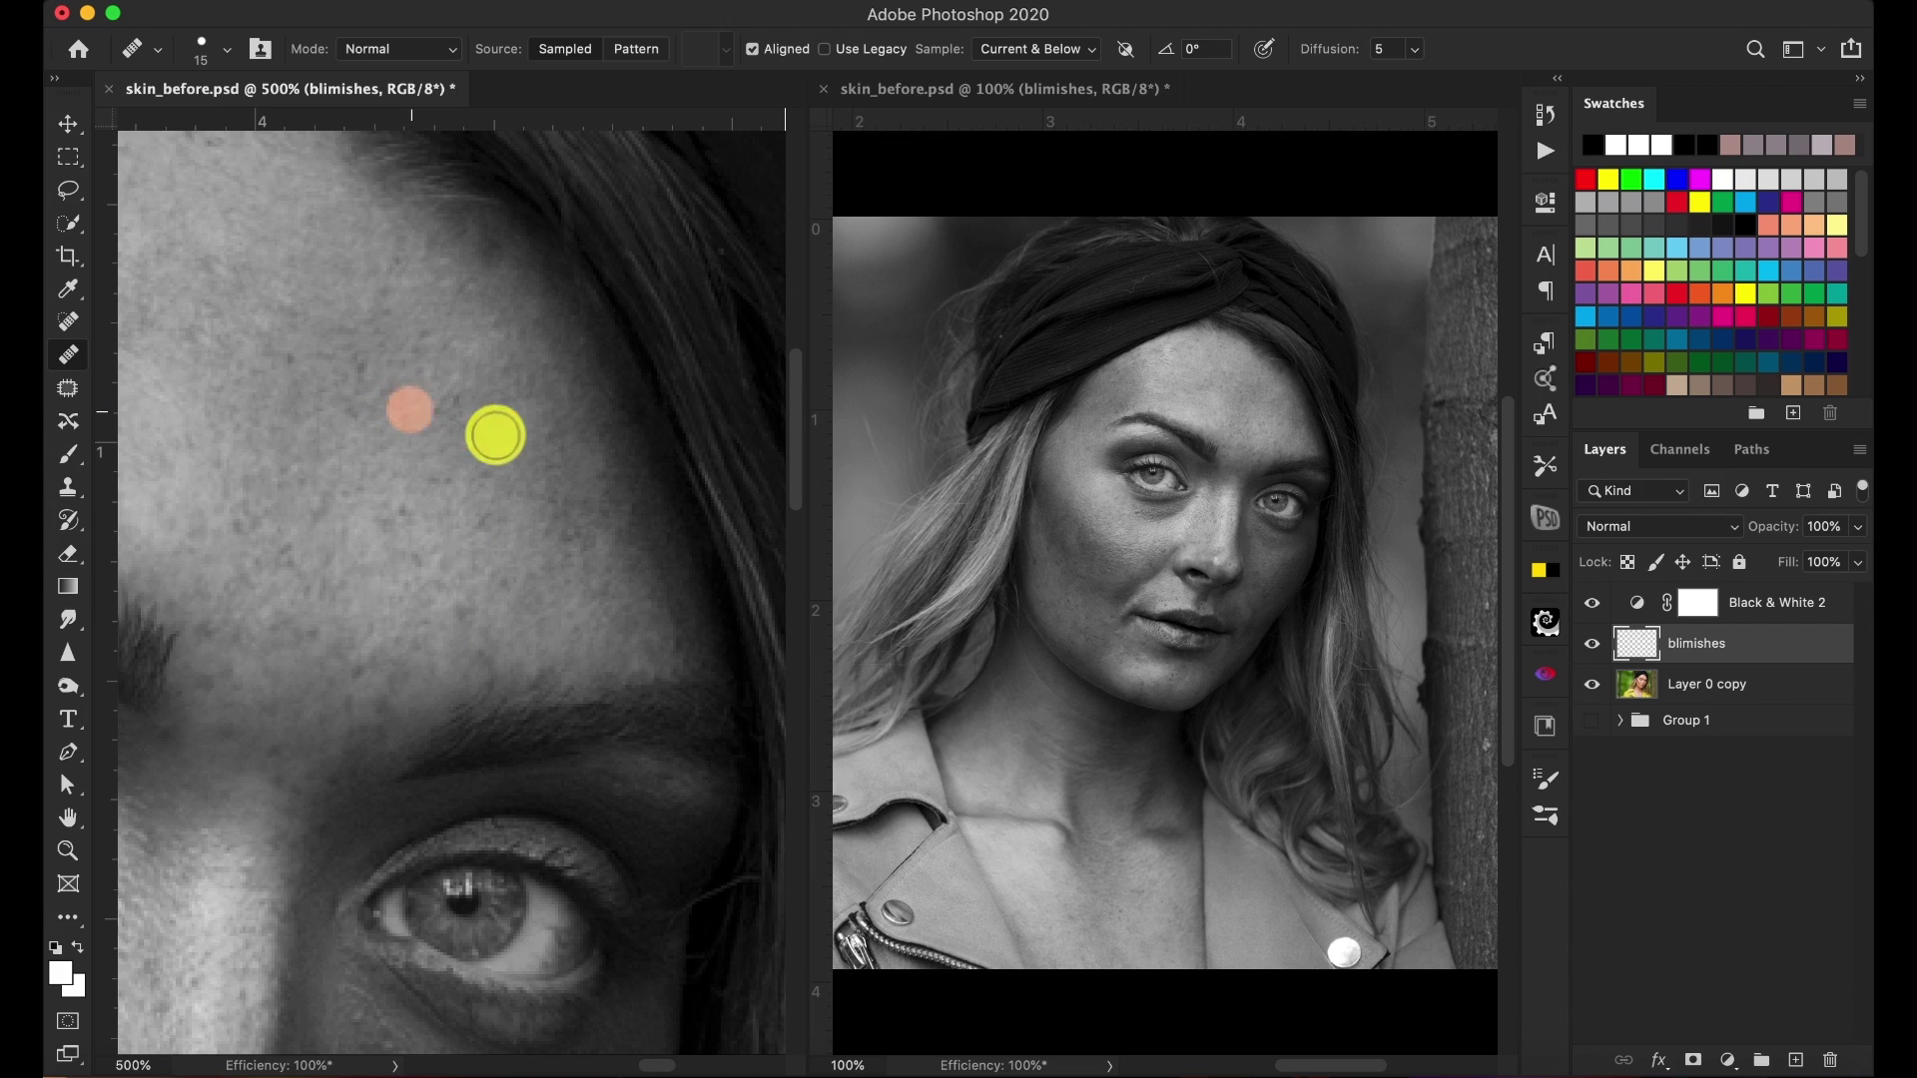
{"action": "left_click", "coordinate": [518, 540], "text": "alt"}
{"action": "left_click", "coordinate": [504, 499]}
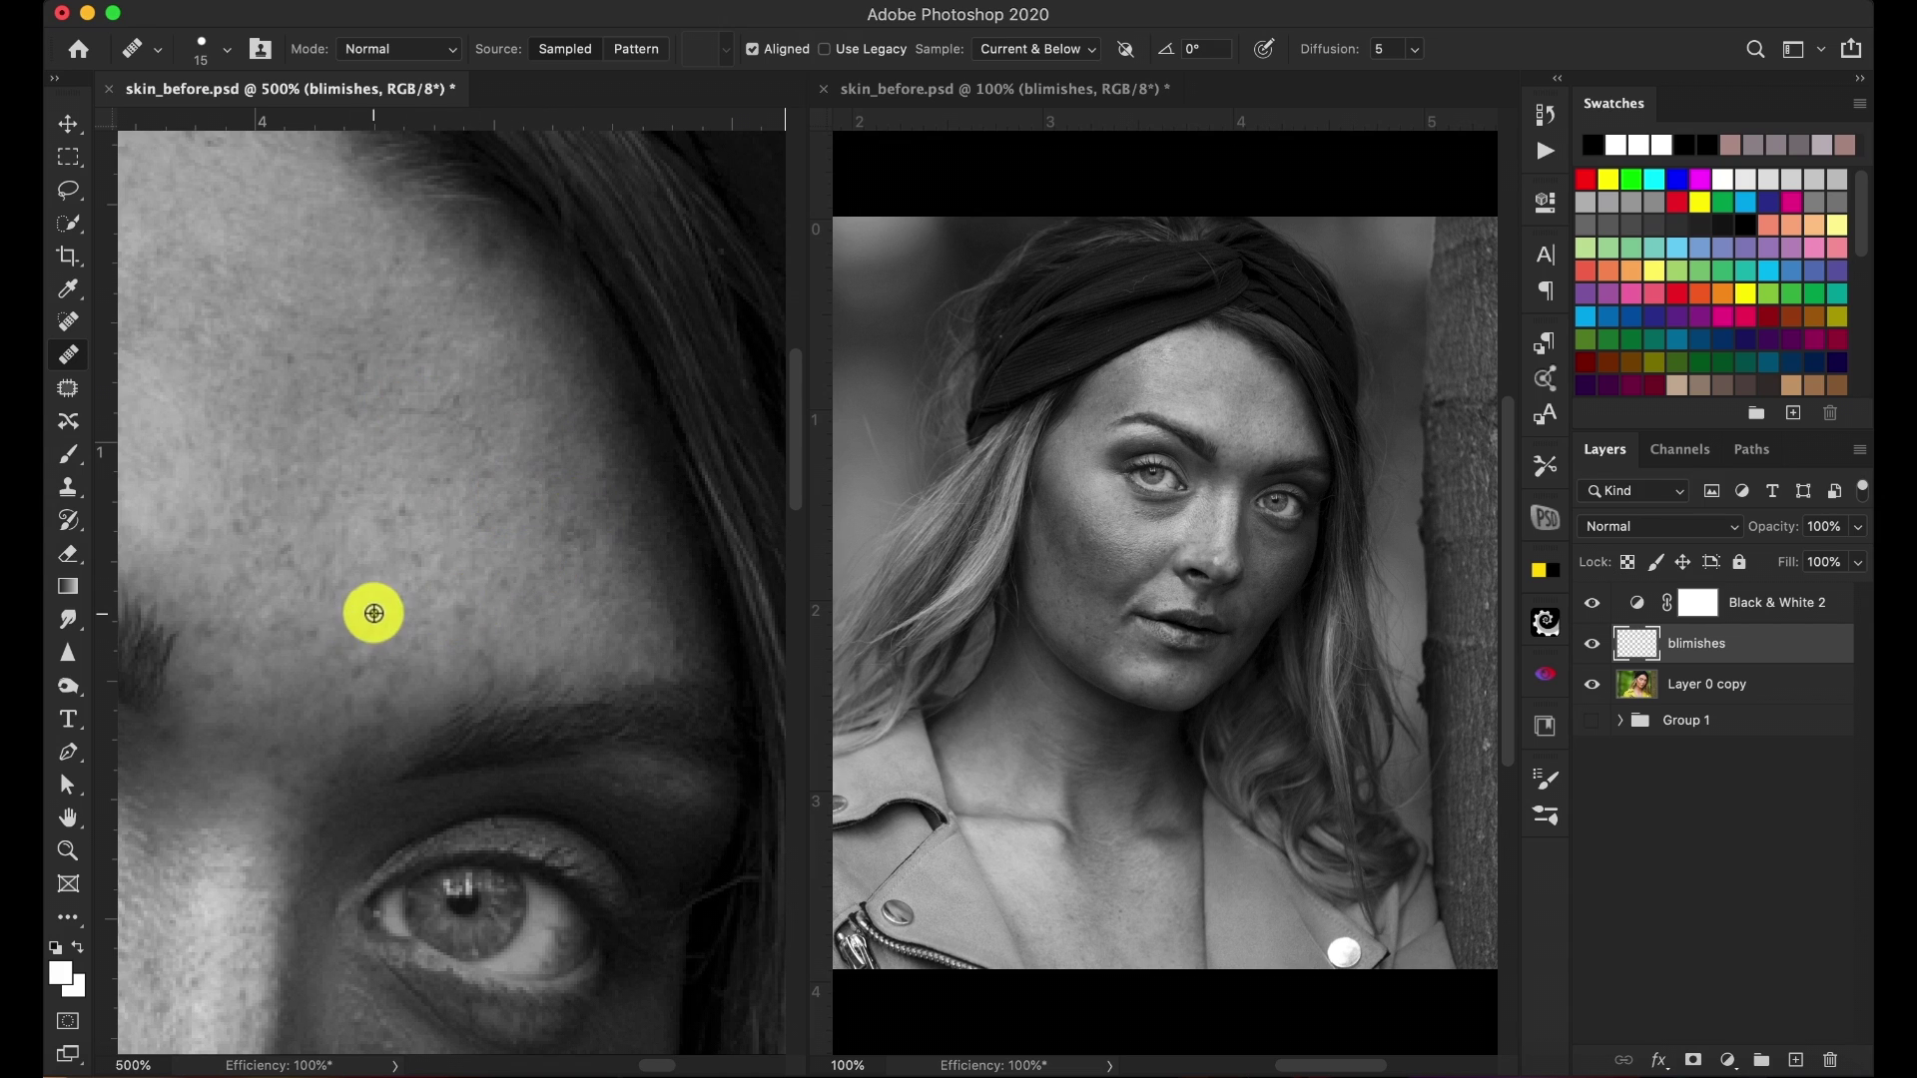
{"action": "left_click", "coordinate": [460, 621]}
{"action": "mouse_move", "coordinate": [460, 610]}
{"action": "left_mouse_down"}
{"action": "mouse_move", "coordinate": [385, 535]}
{"action": "mouse_move", "coordinate": [459, 548]}
{"action": "mouse_move", "coordinate": [399, 512]}
{"action": "mouse_move", "coordinate": [358, 622]}
{"action": "left_mouse_up"}
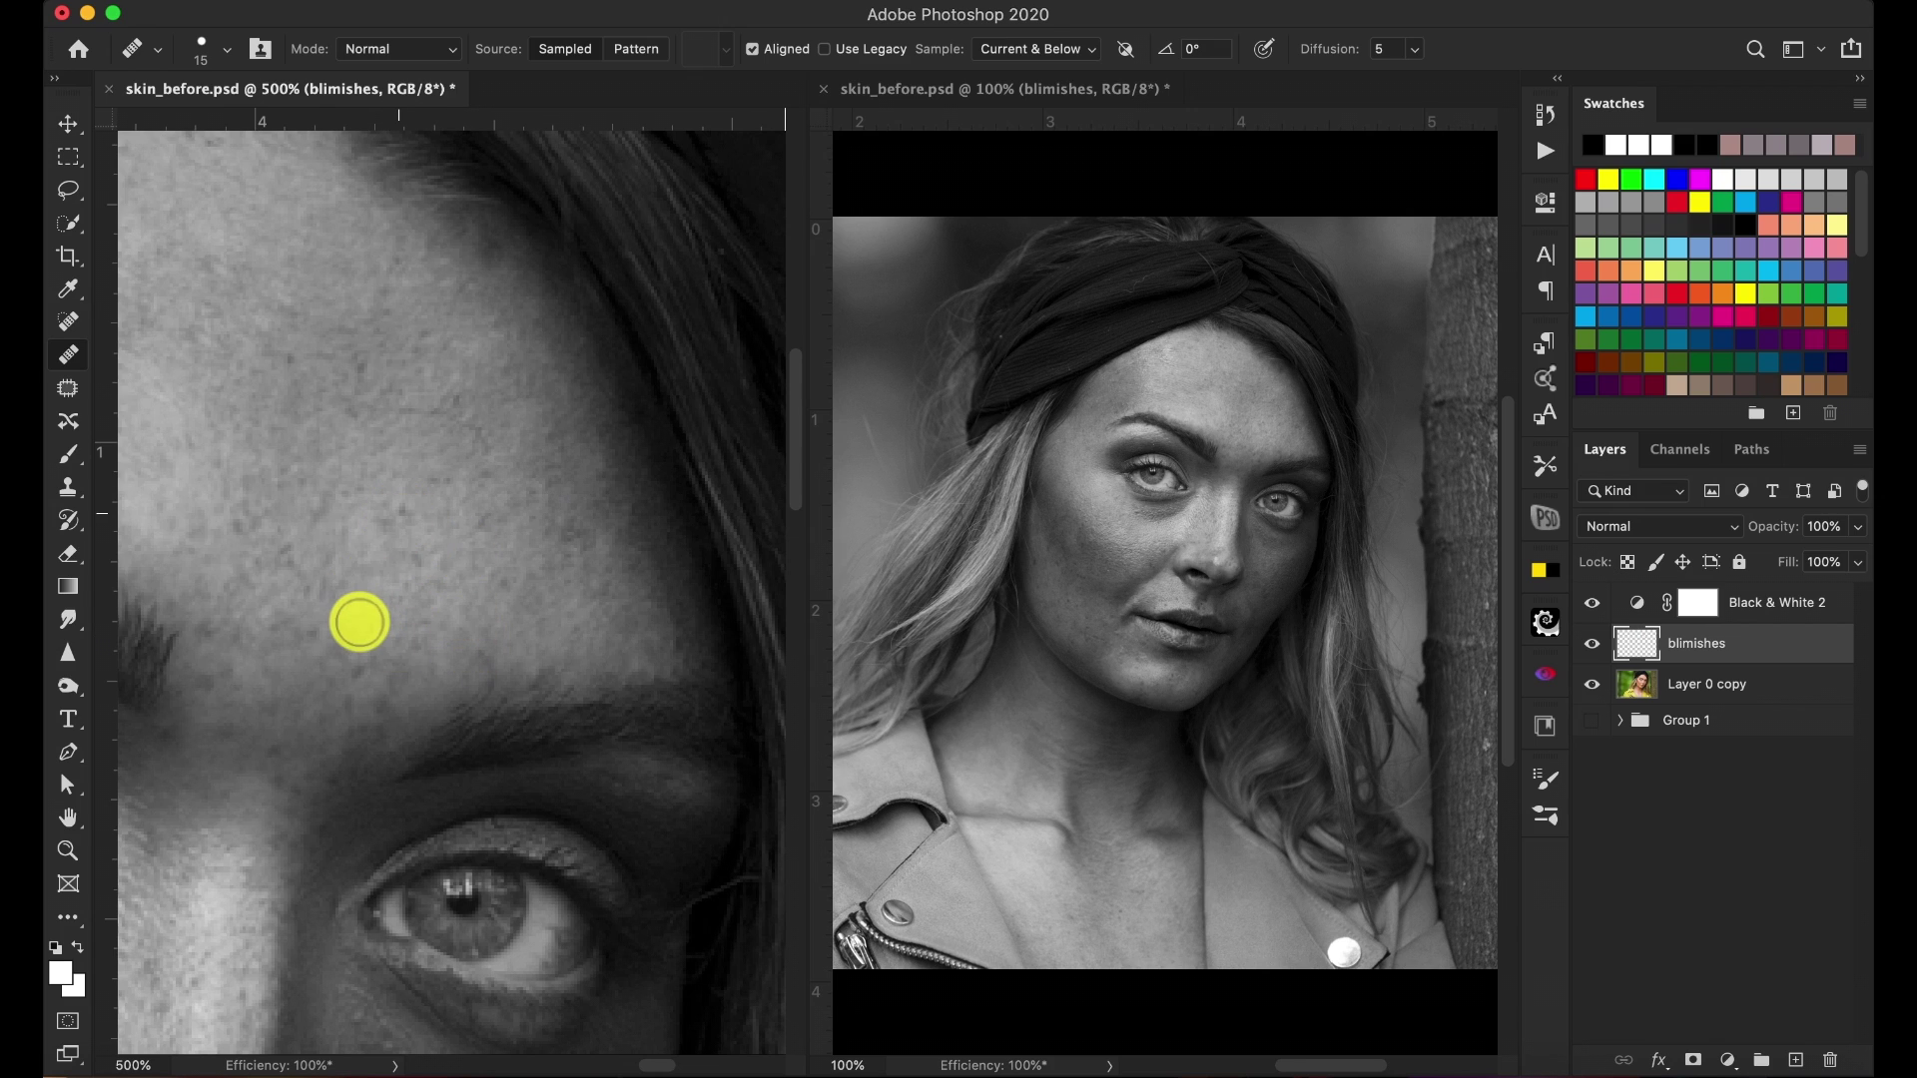
Scroll down to the cheek and heal three small cheek spots
{"action": "scroll", "coordinate": [569, 655], "scroll_direction": "down", "scroll_amount": 10}
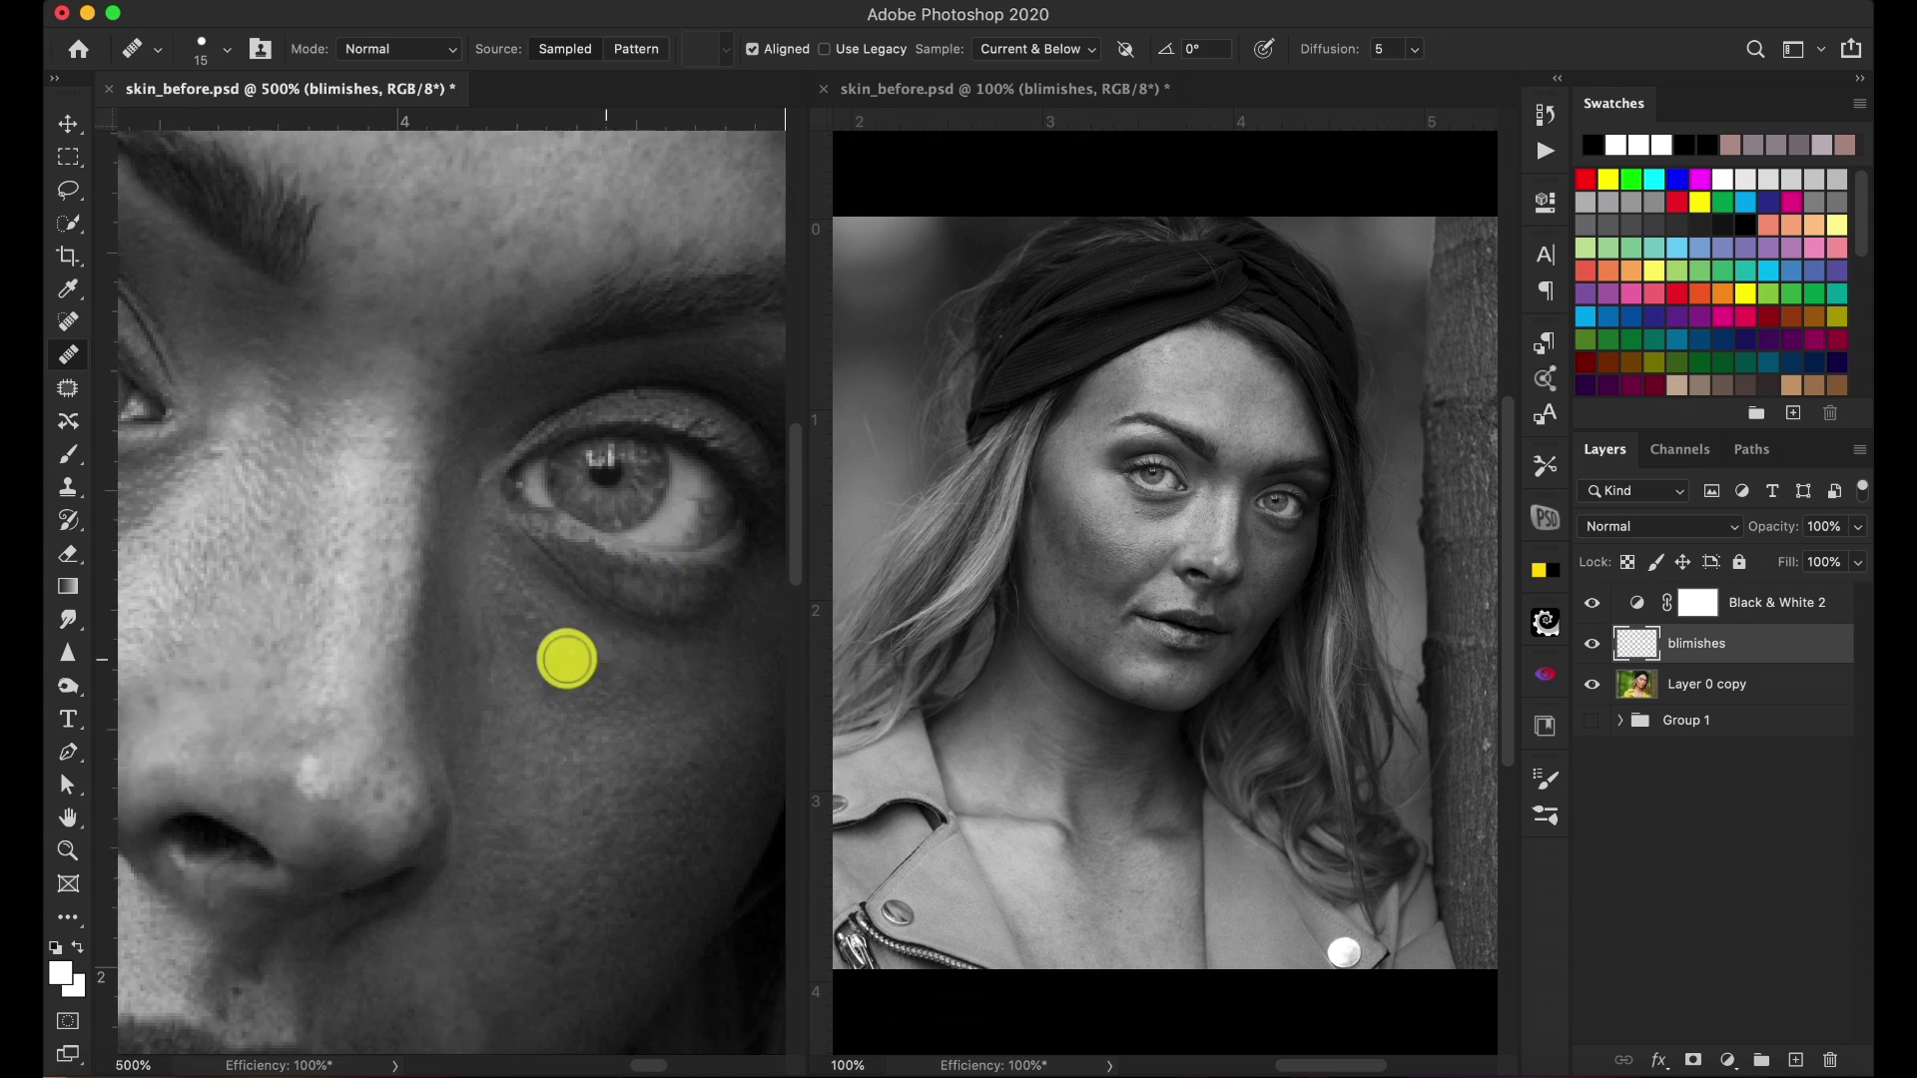
{"action": "scroll", "coordinate": [565, 661], "scroll_direction": "down", "scroll_amount": 4}
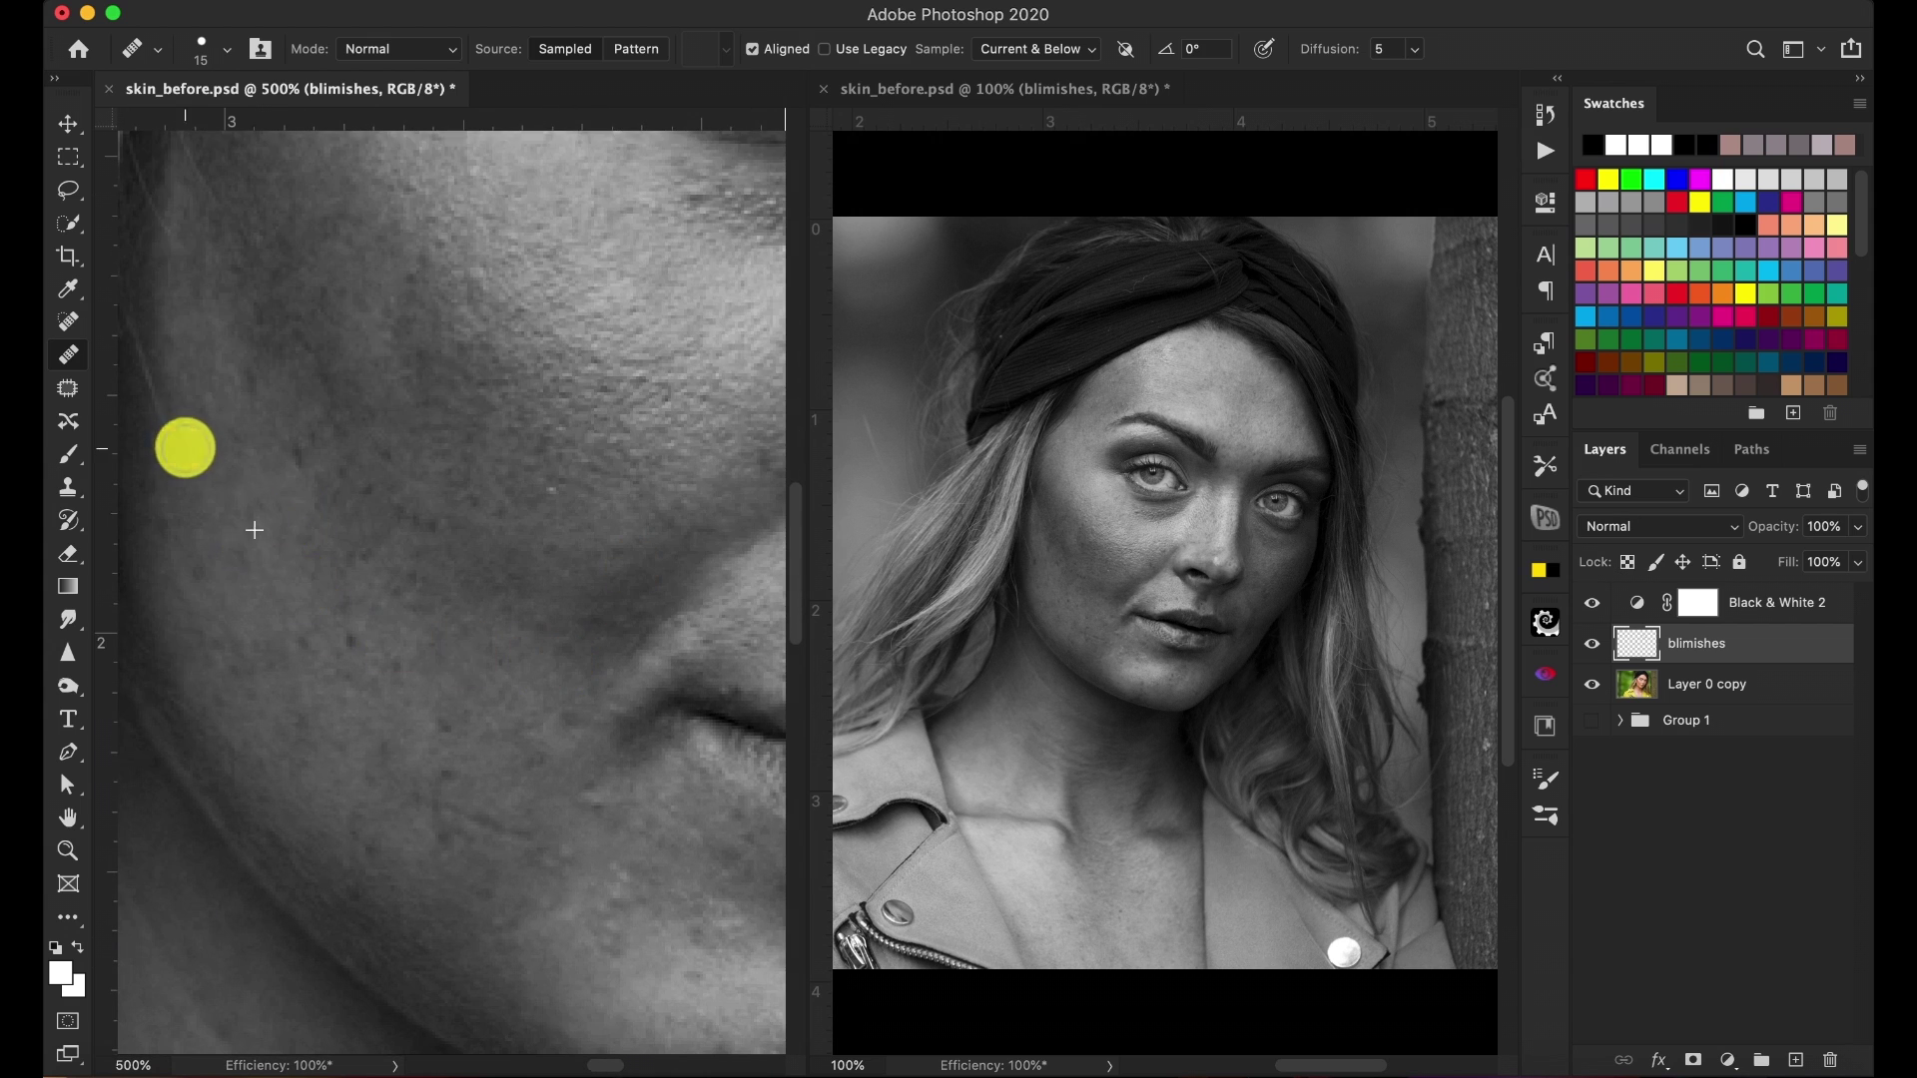
{"action": "left_click", "coordinate": [184, 447]}
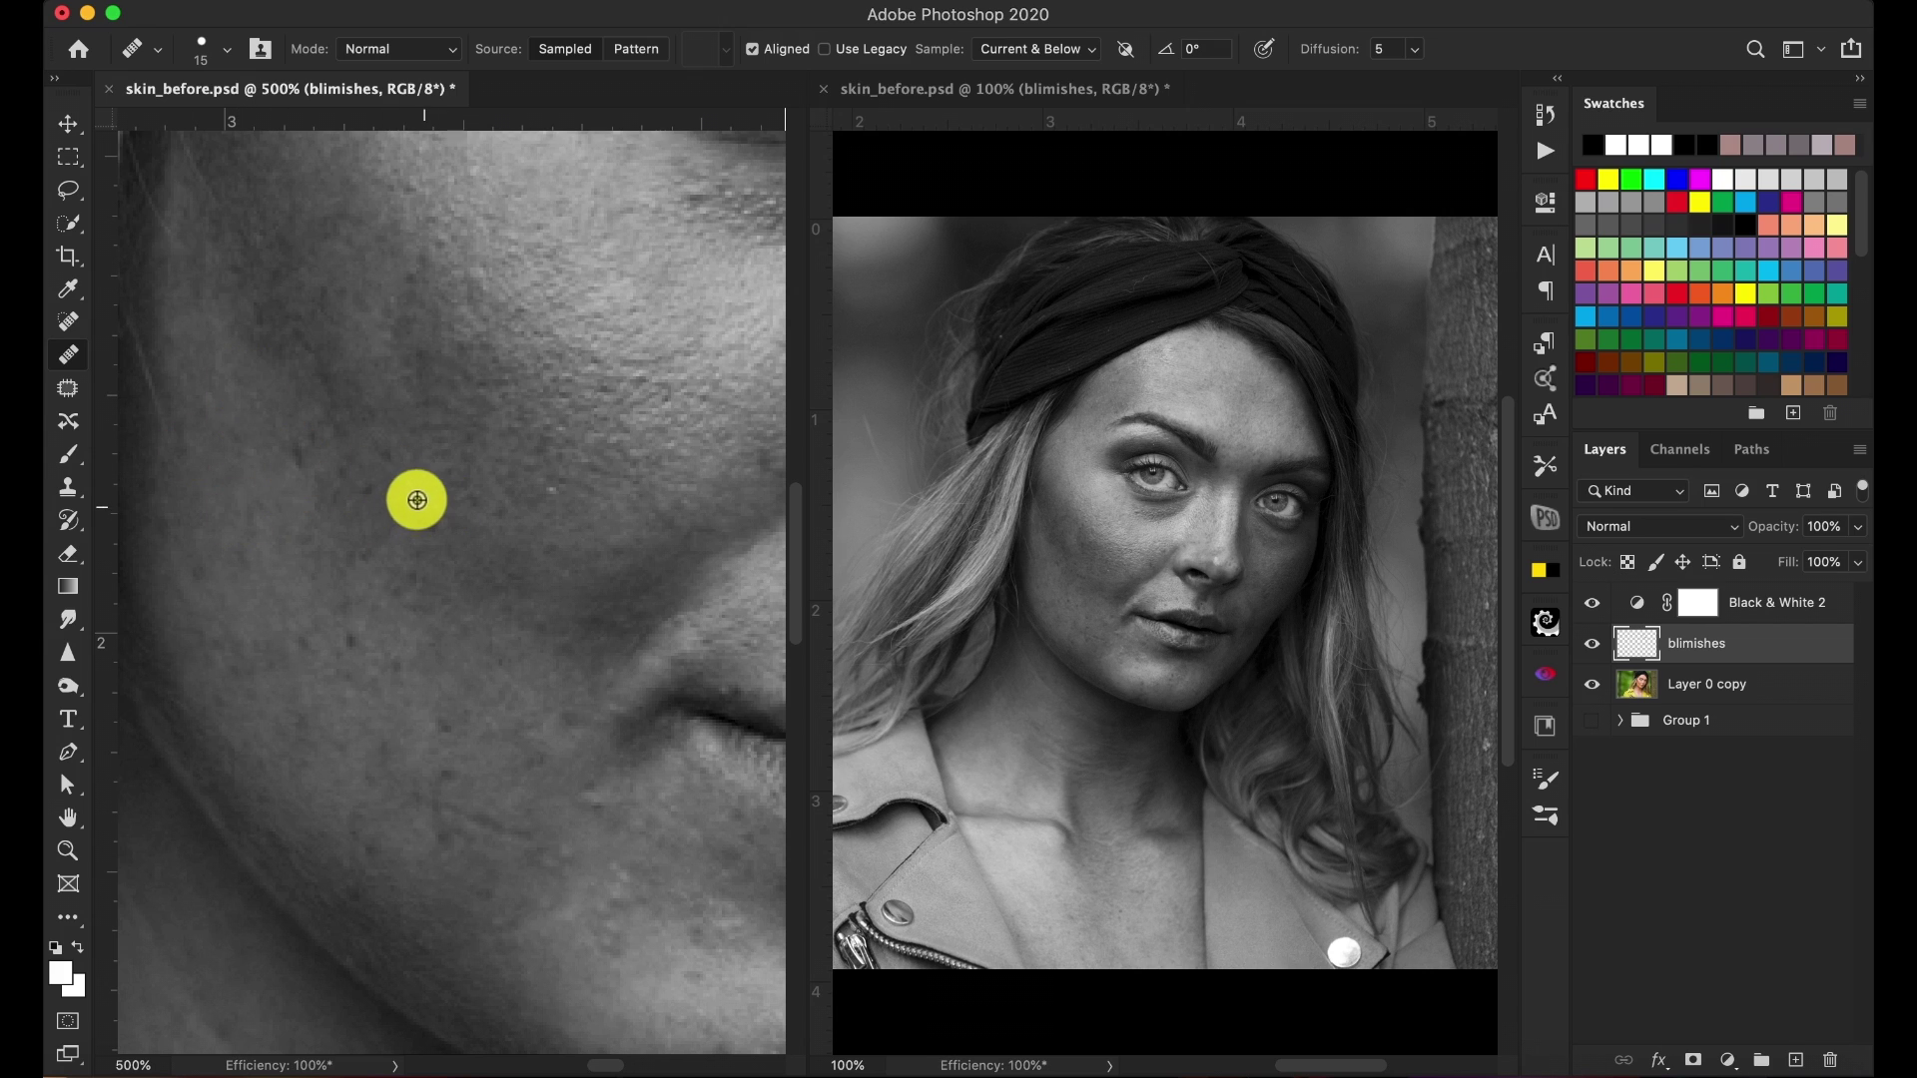
{"action": "left_click", "coordinate": [316, 431]}
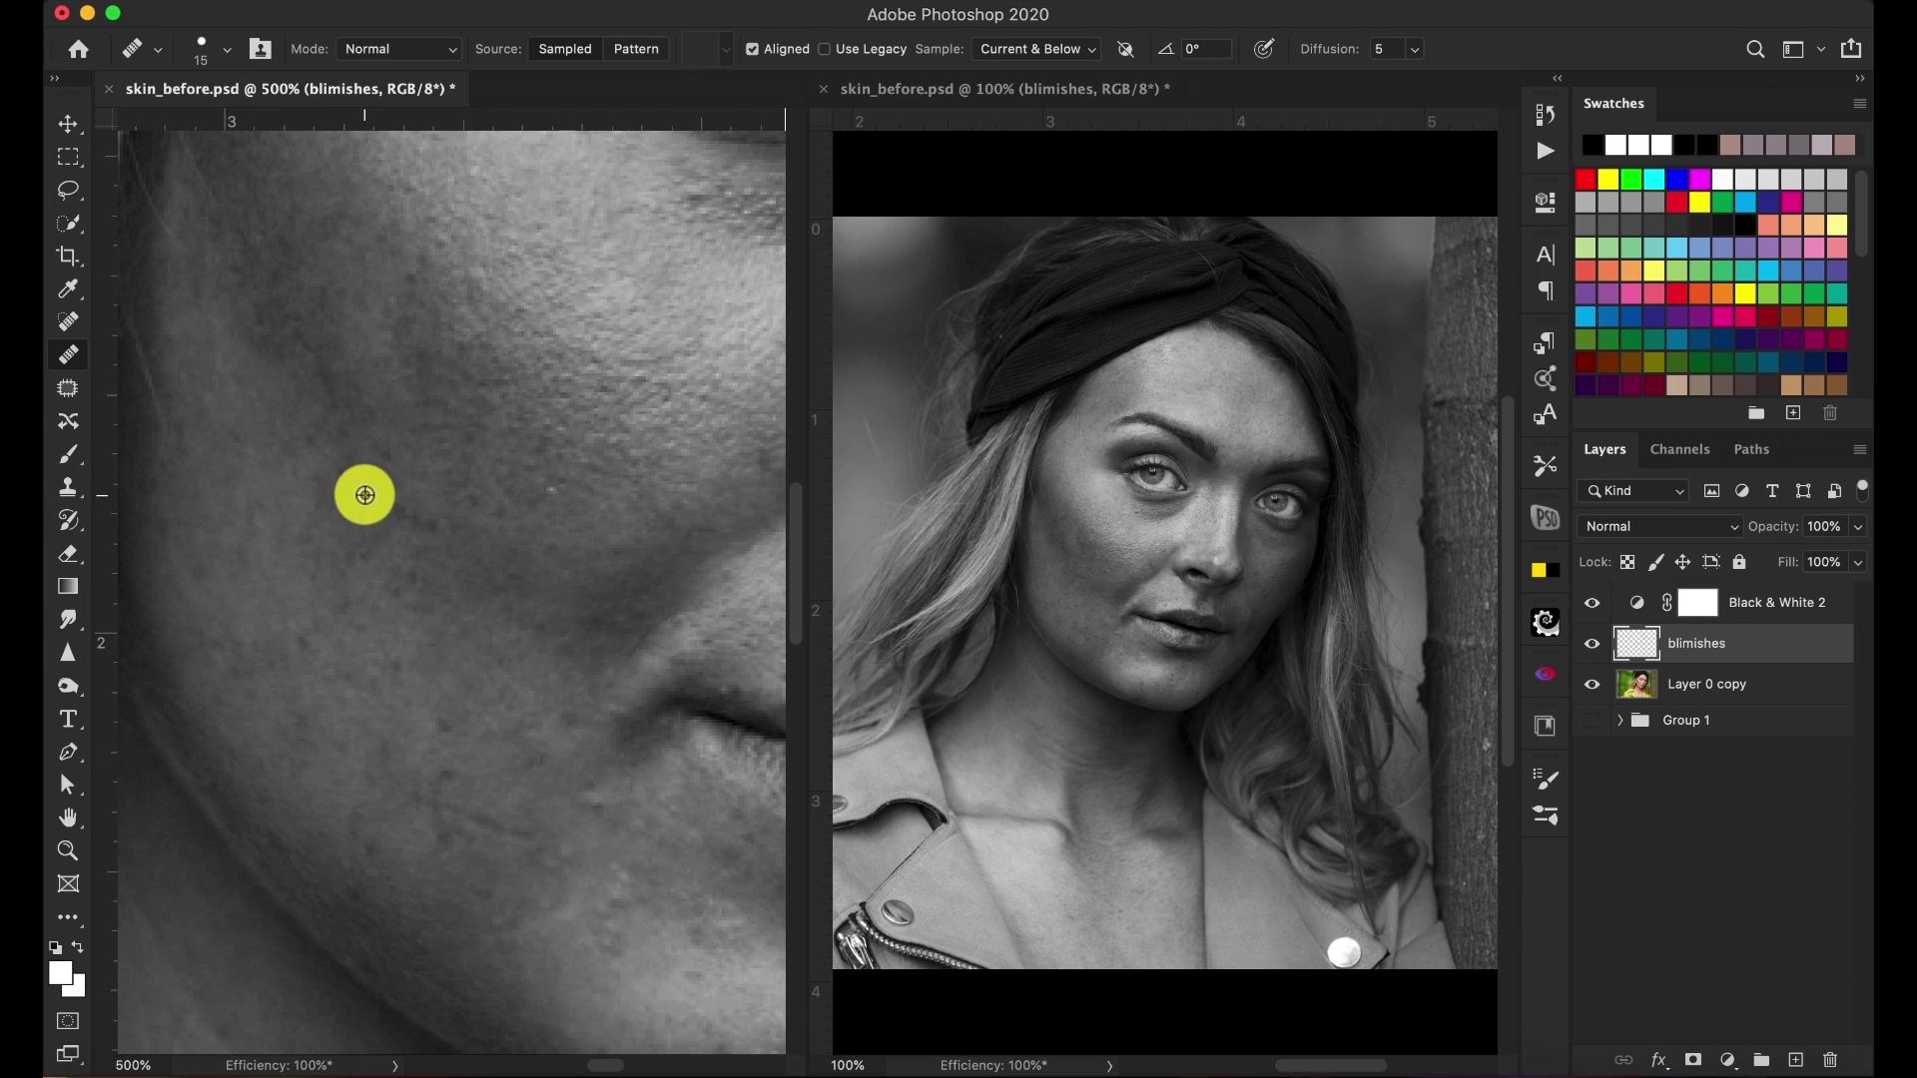
{"action": "left_click", "coordinate": [337, 455]}
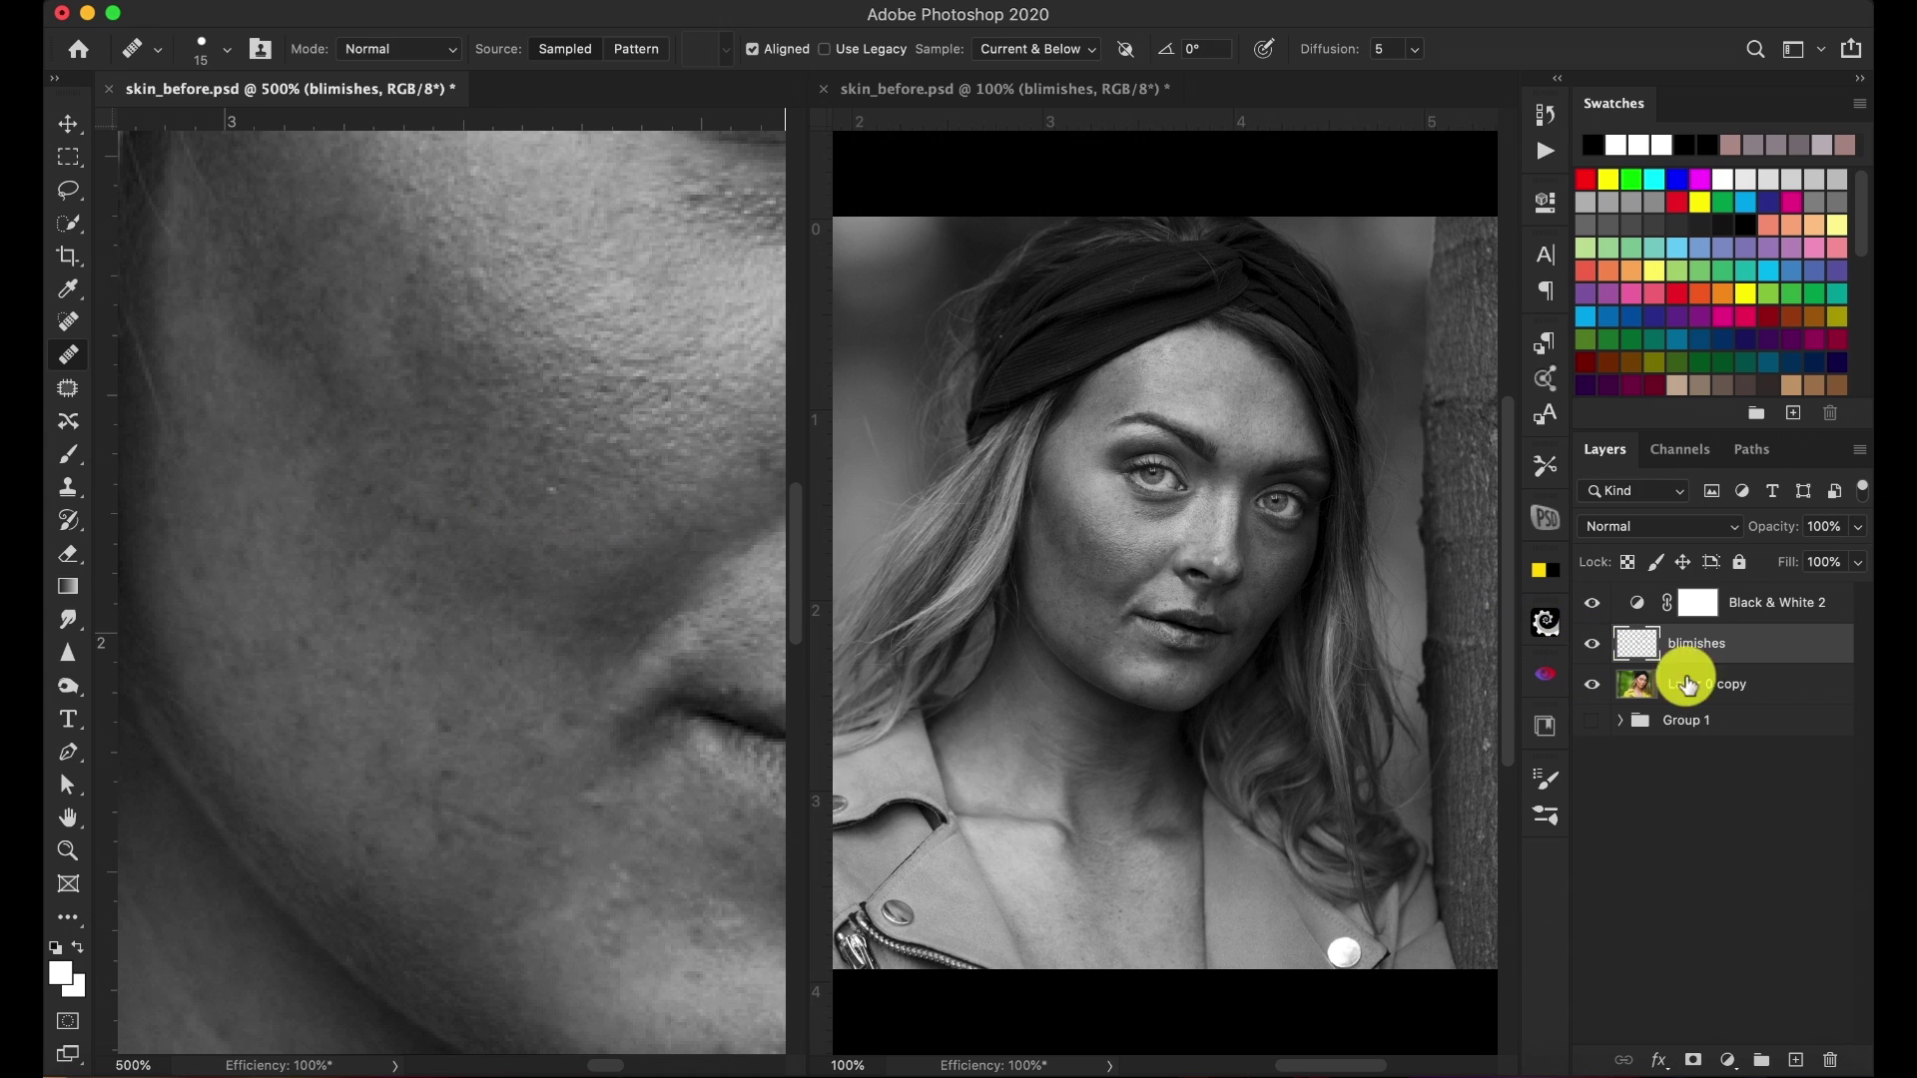
{"action": "left_click", "coordinate": [1594, 645]}
{"action": "left_click", "coordinate": [1594, 645]}
{"action": "left_click", "coordinate": [1594, 645]}
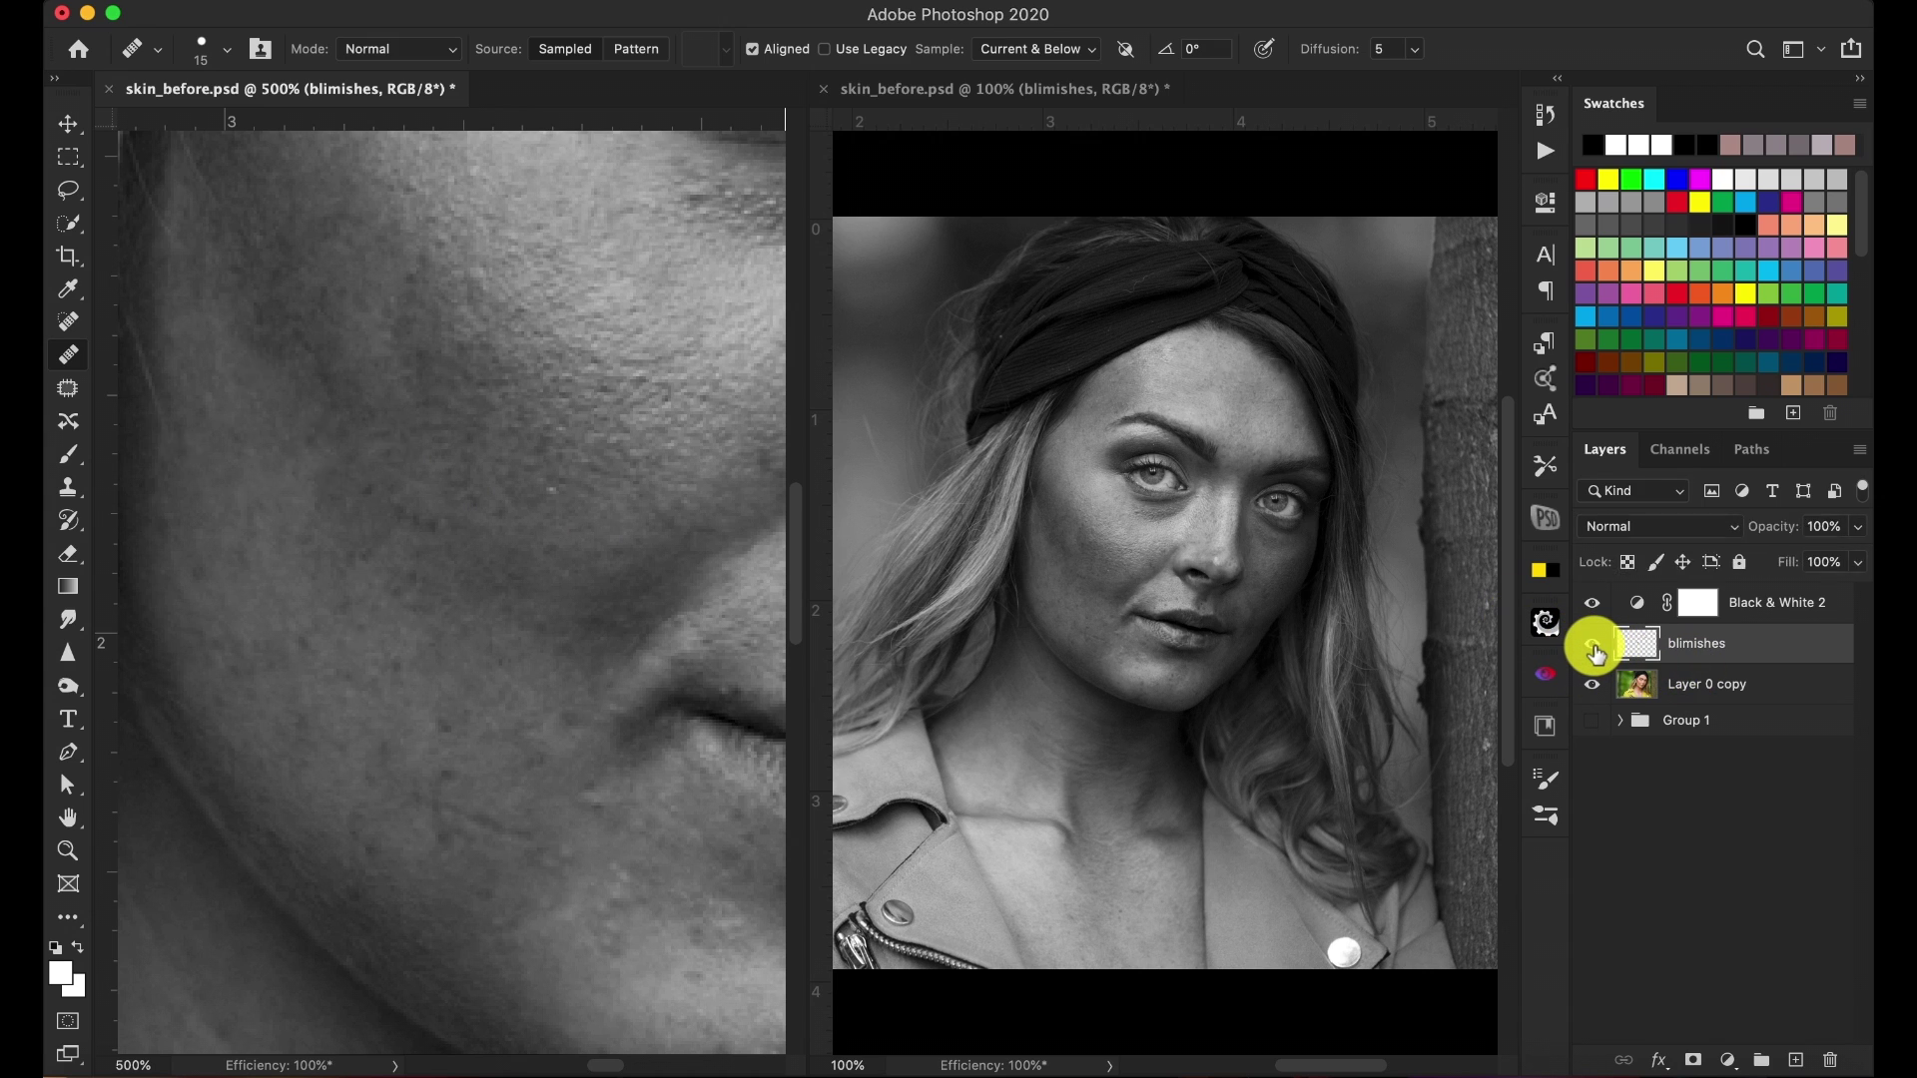
{"action": "left_click", "coordinate": [1593, 645]}
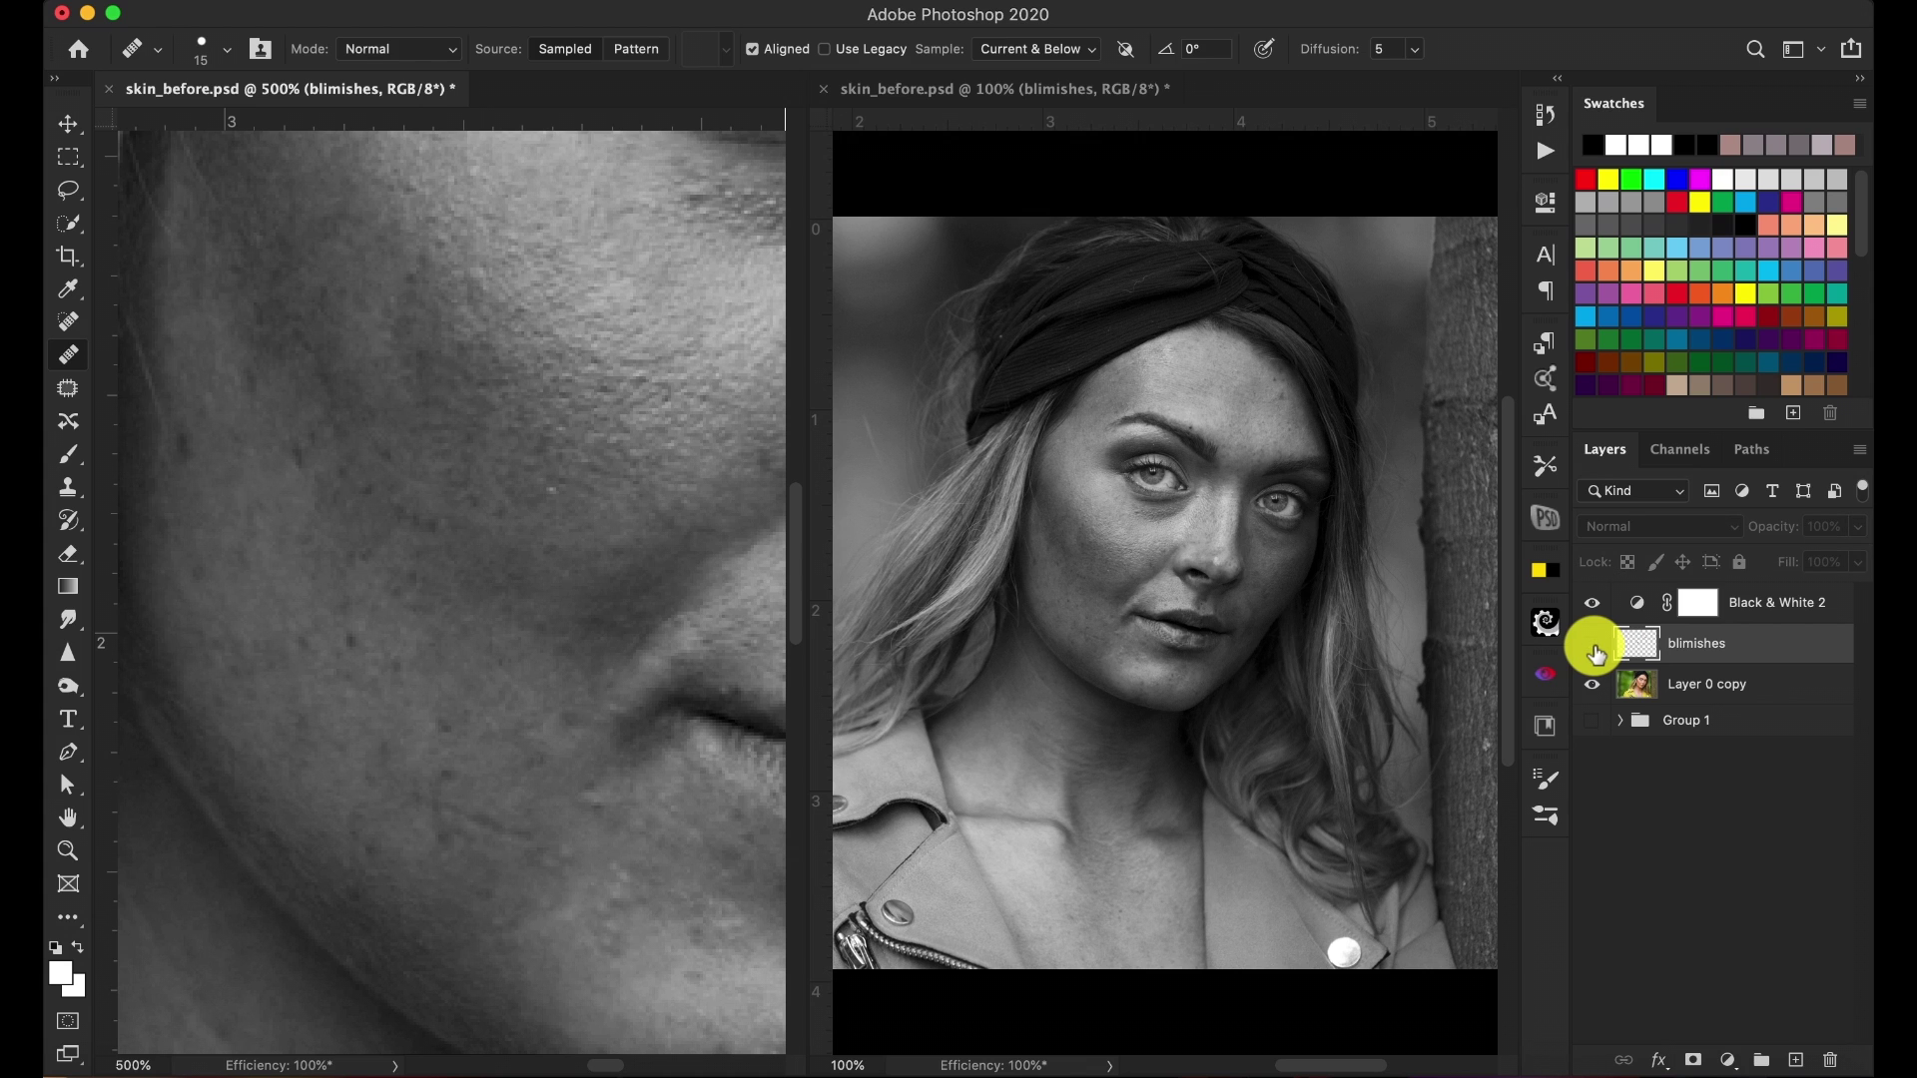
{"action": "scroll", "coordinate": [625, 603], "scroll_direction": "right", "scroll_amount": 3}
{"action": "scroll", "coordinate": [625, 603], "scroll_direction": "down", "scroll_amount": 5}
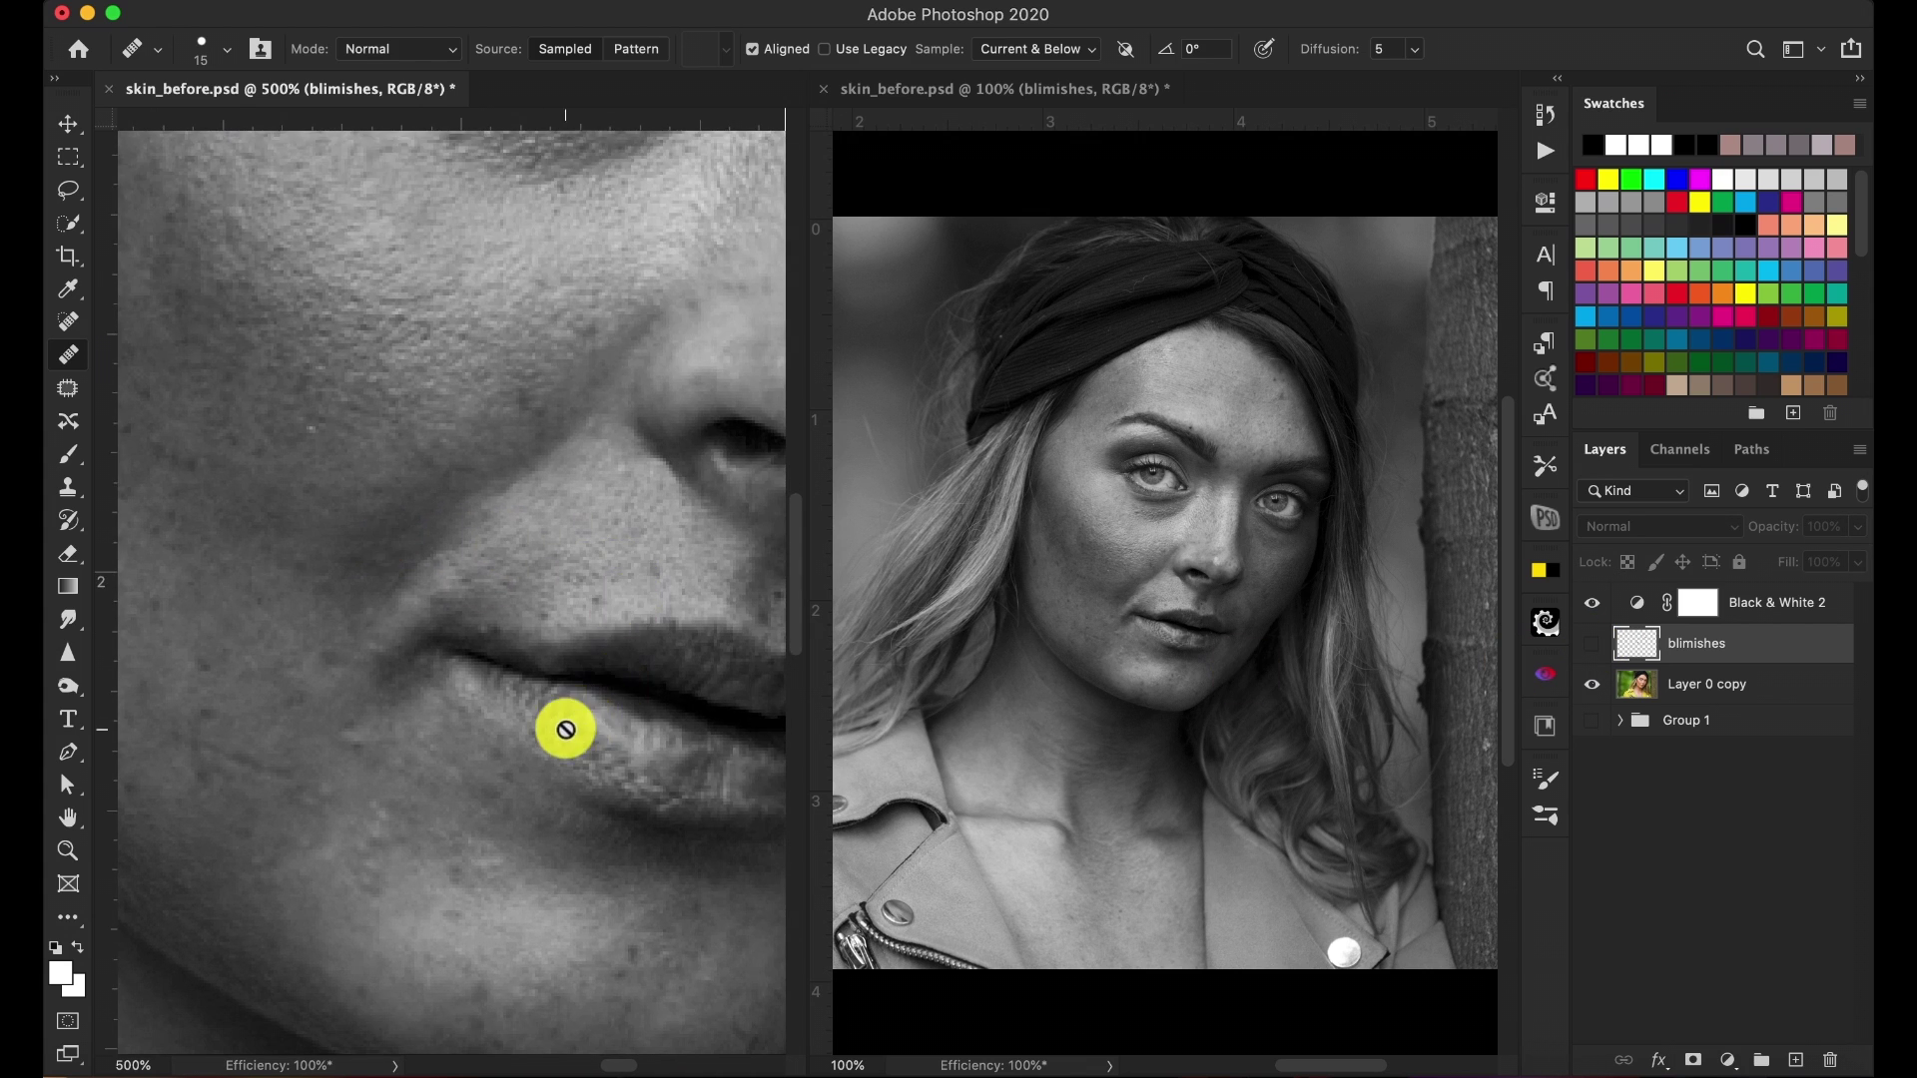
{"action": "left_click", "coordinate": [476, 635], "text": "alt"}
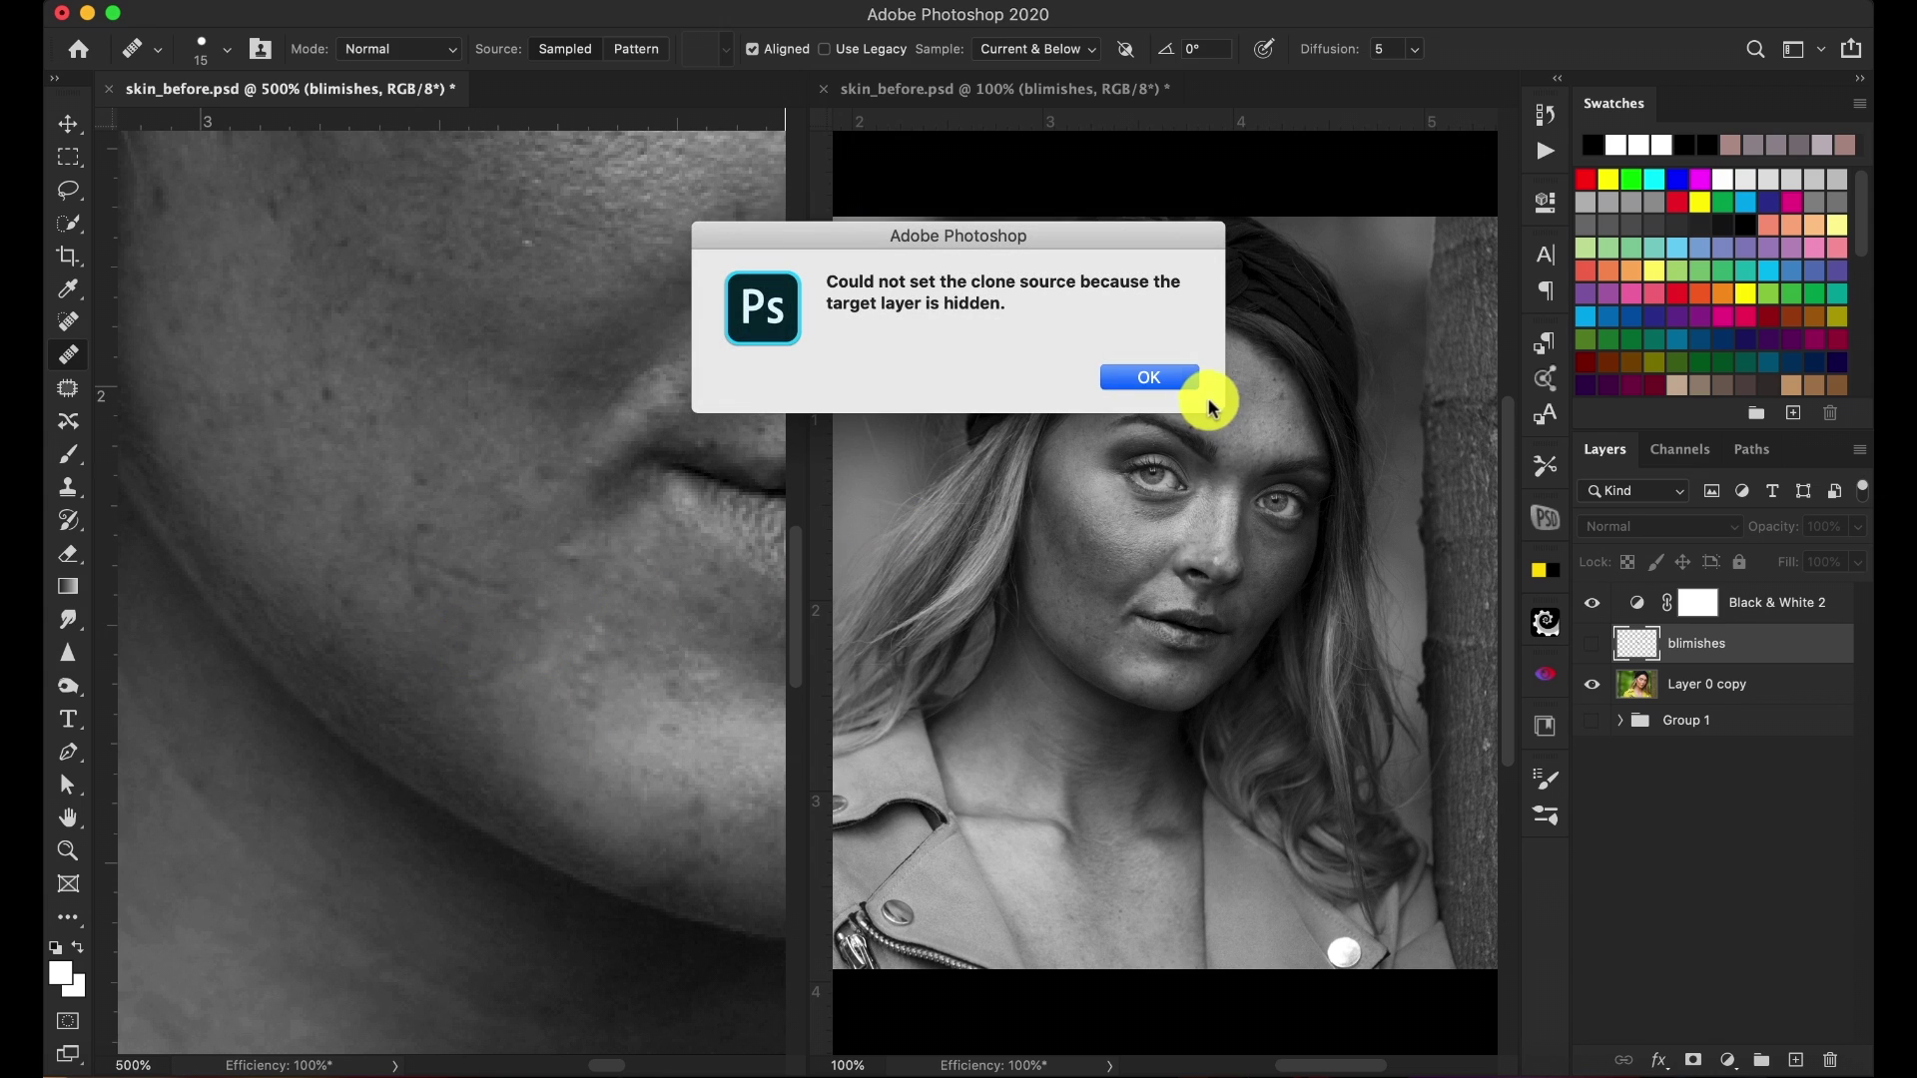
{"action": "left_click", "coordinate": [1163, 381]}
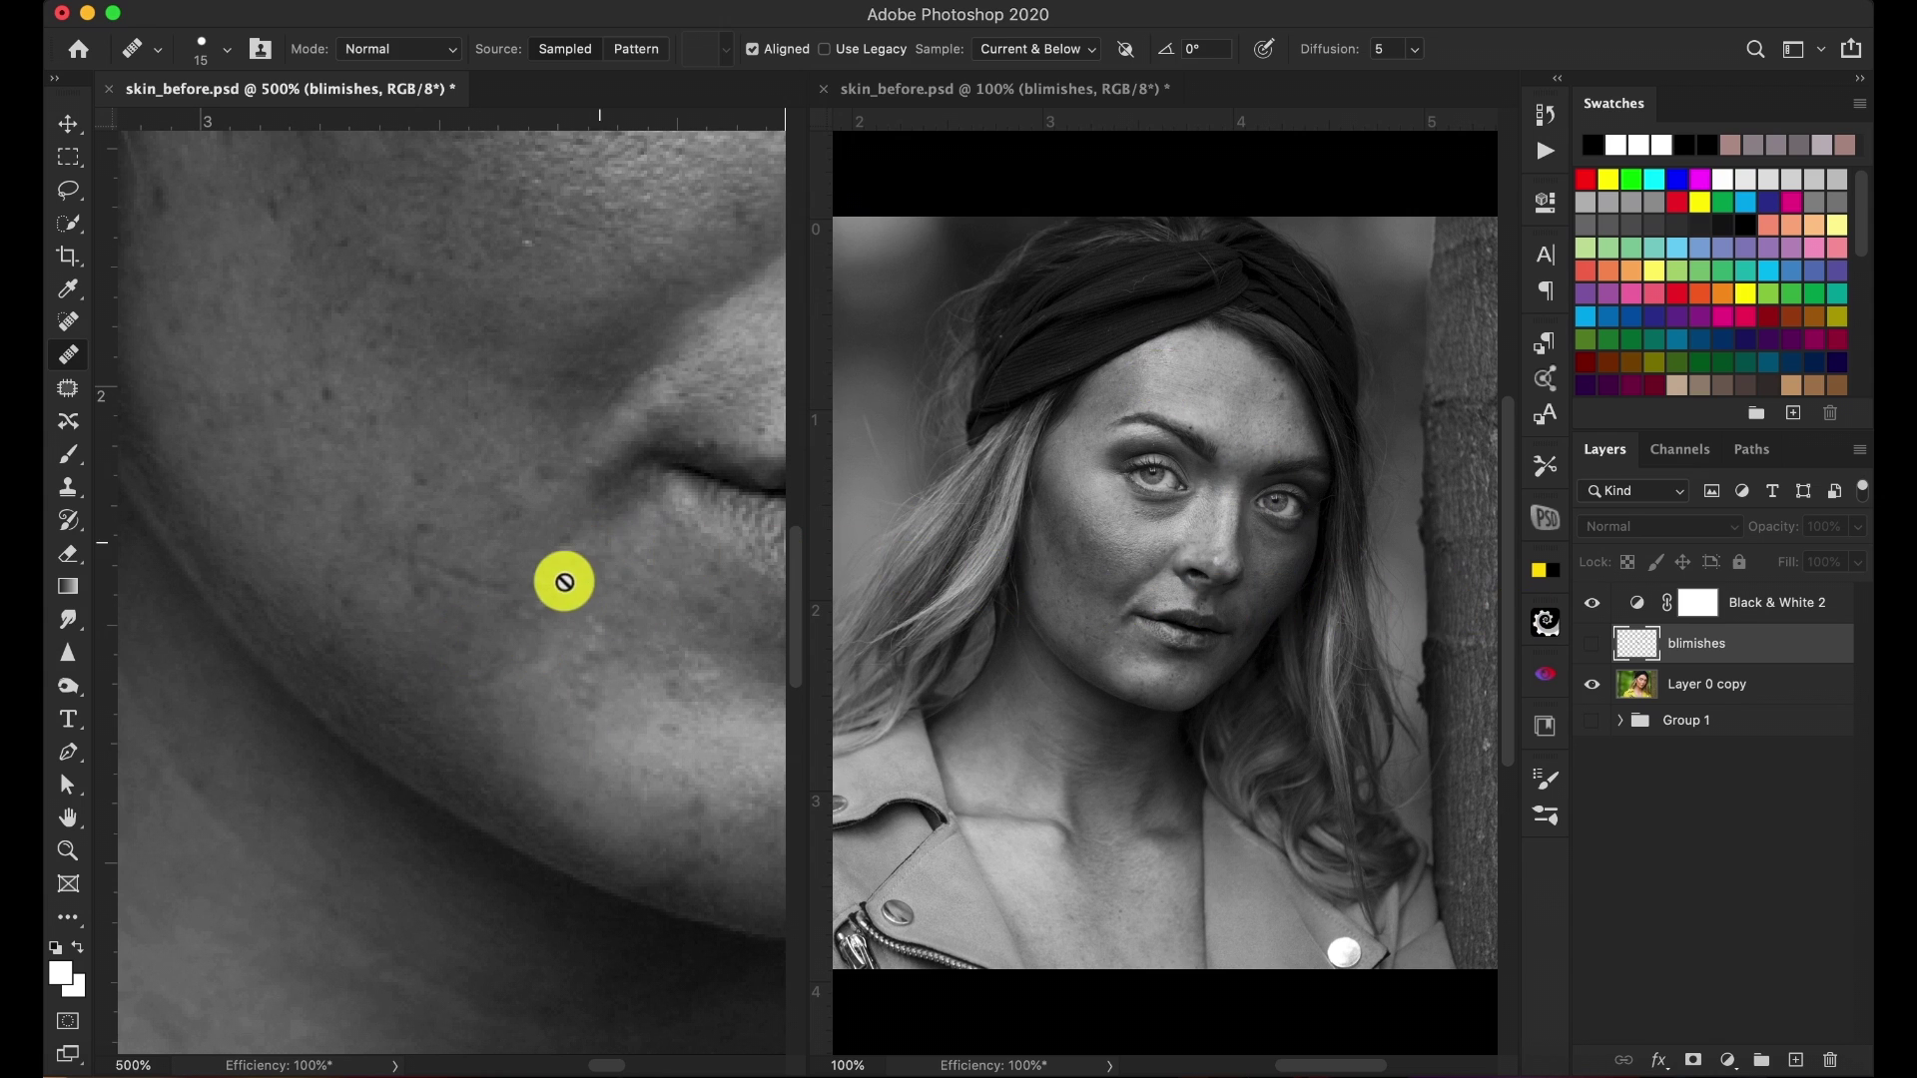
{"action": "left_click", "coordinate": [1591, 644]}
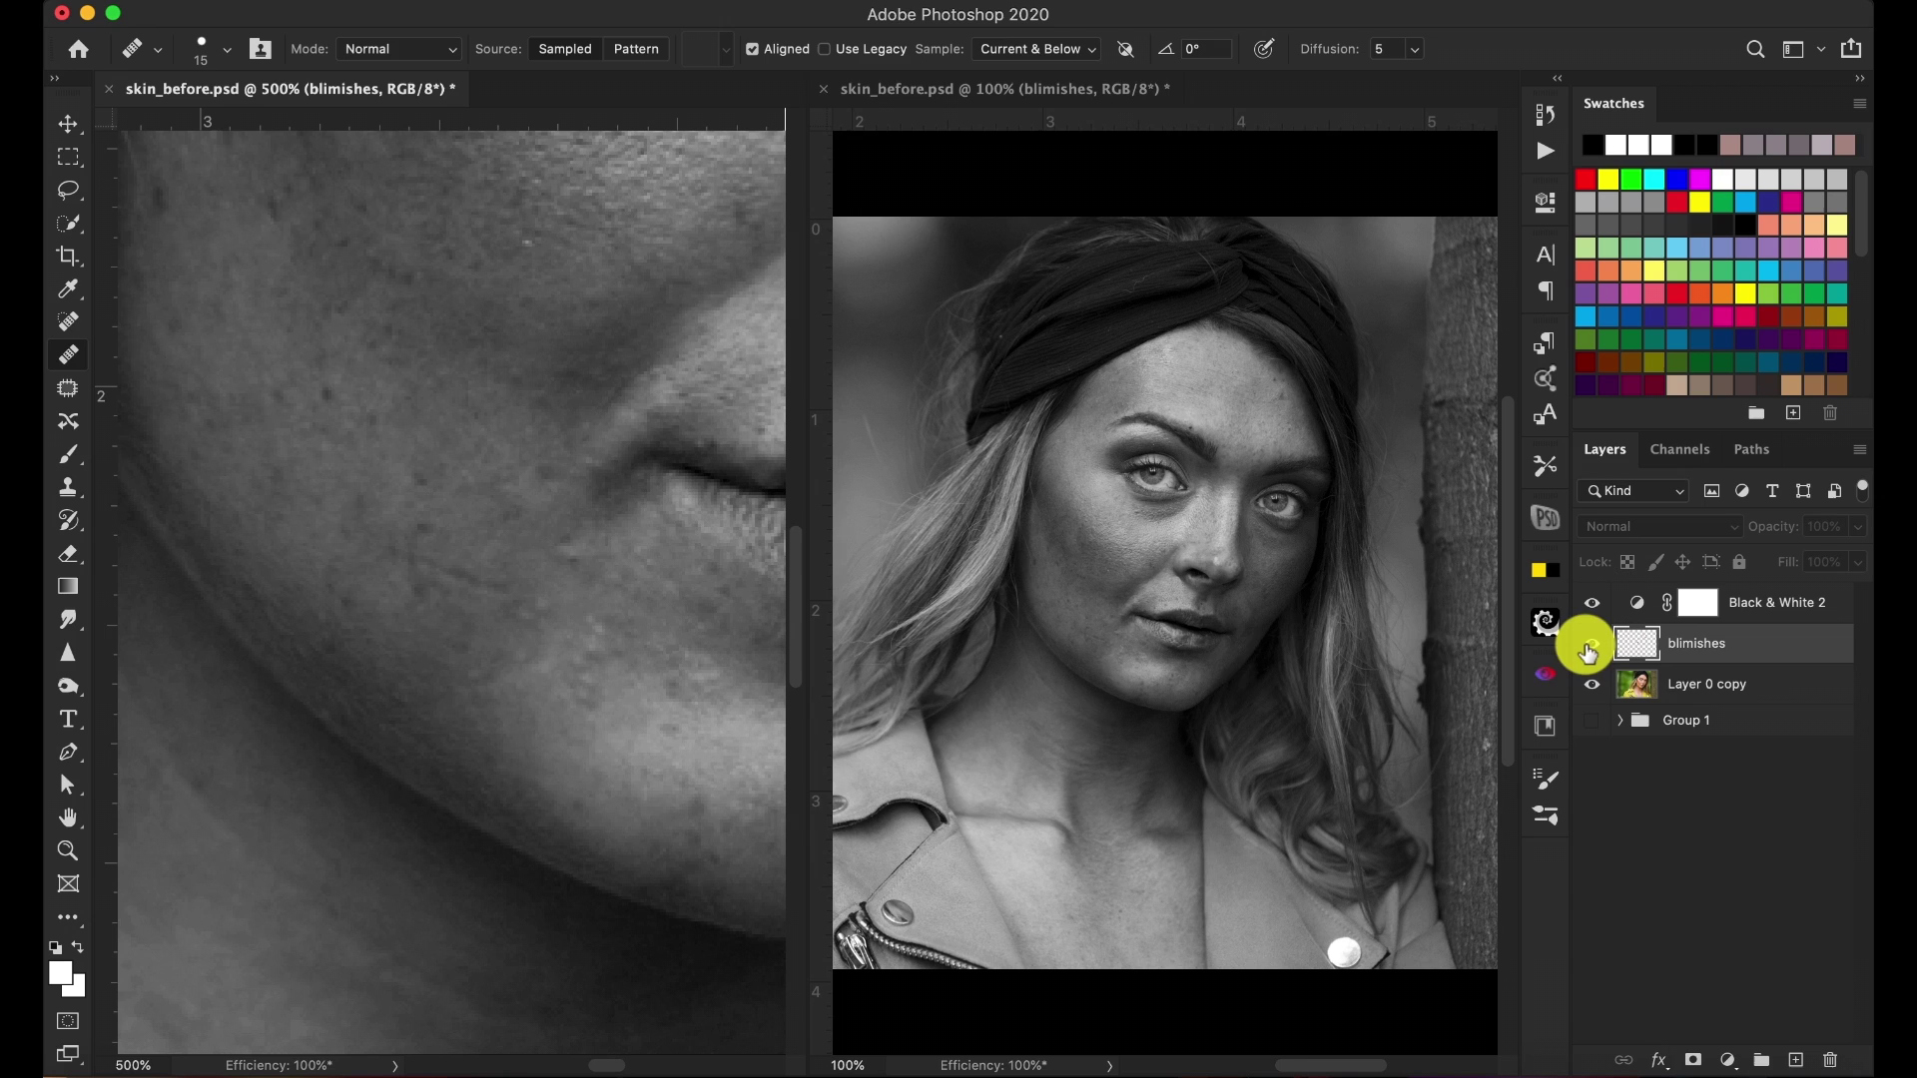
{"action": "left_click", "coordinate": [702, 548], "text": "alt"}
Sample clean cheek skin and heal a cheek blemish and a spot near the jawline
{"action": "left_click", "coordinate": [580, 542]}
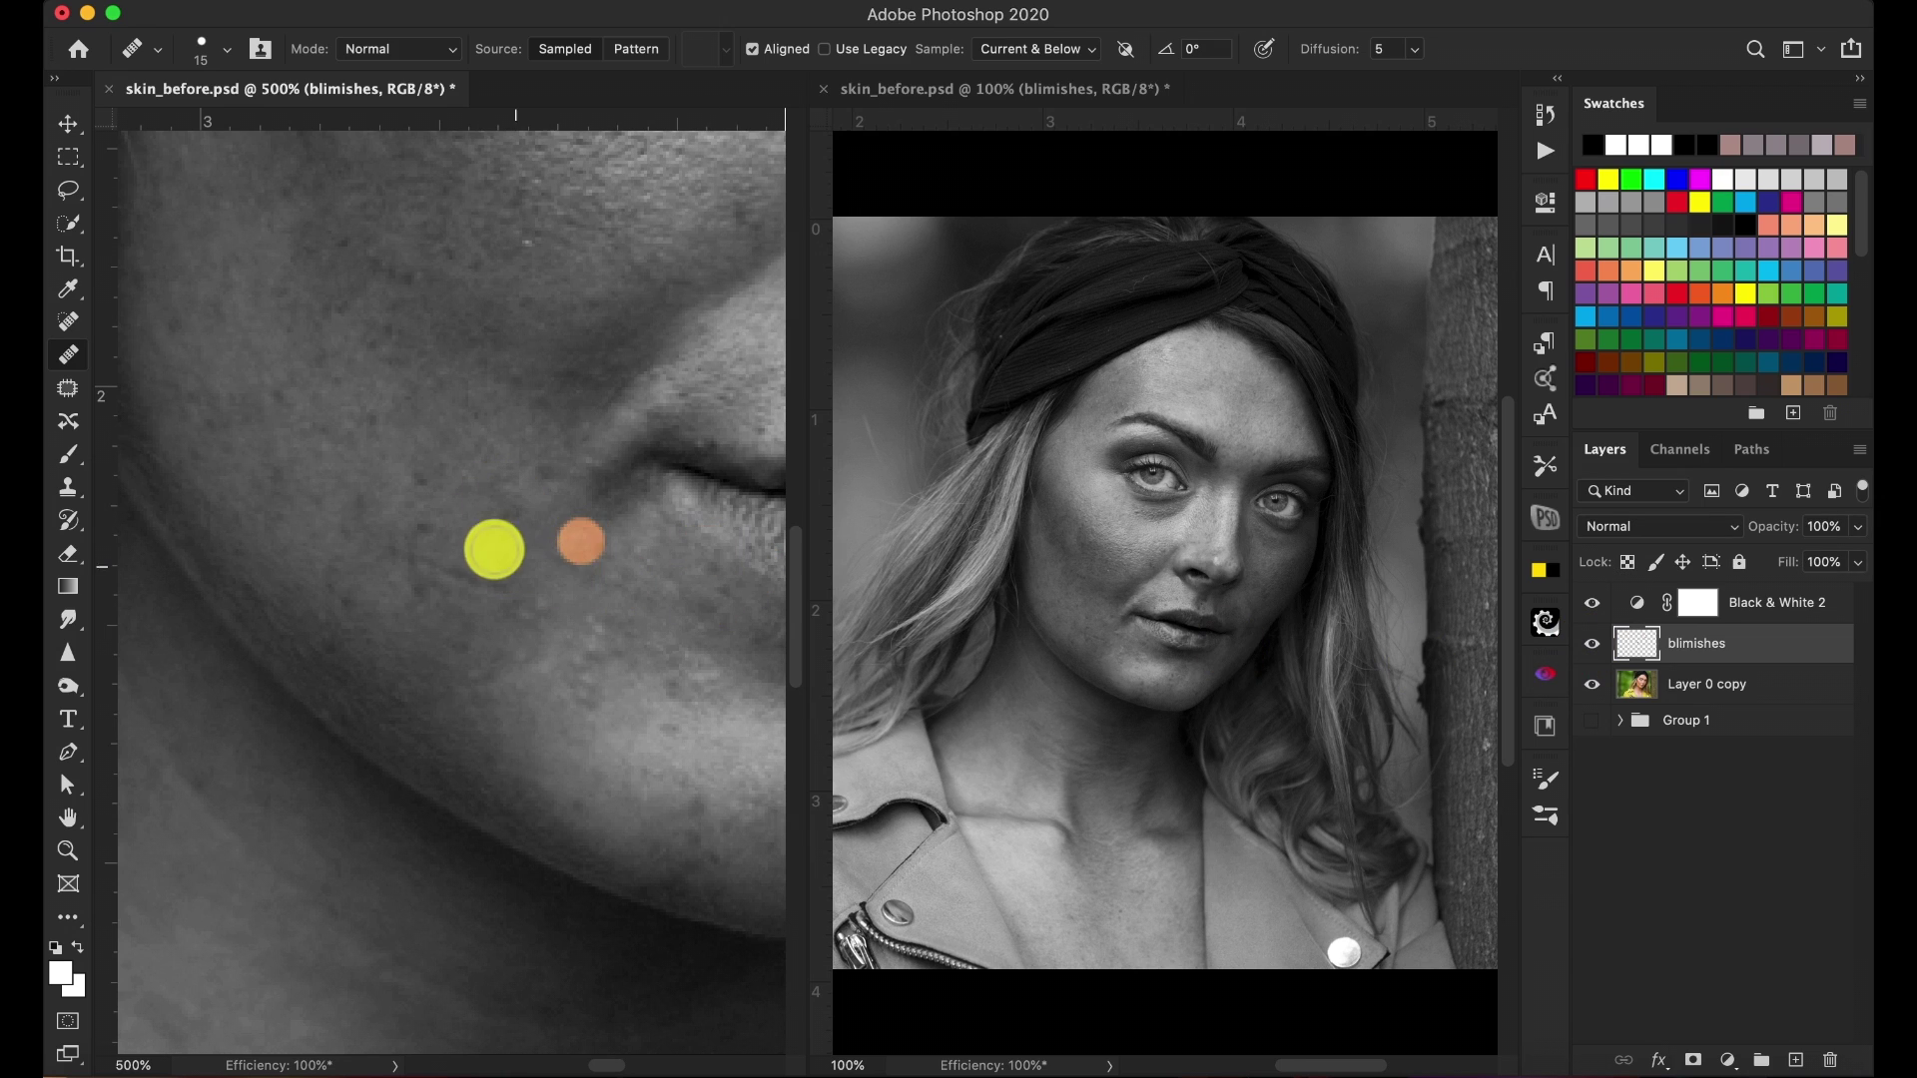
{"action": "left_click", "coordinate": [423, 565]}
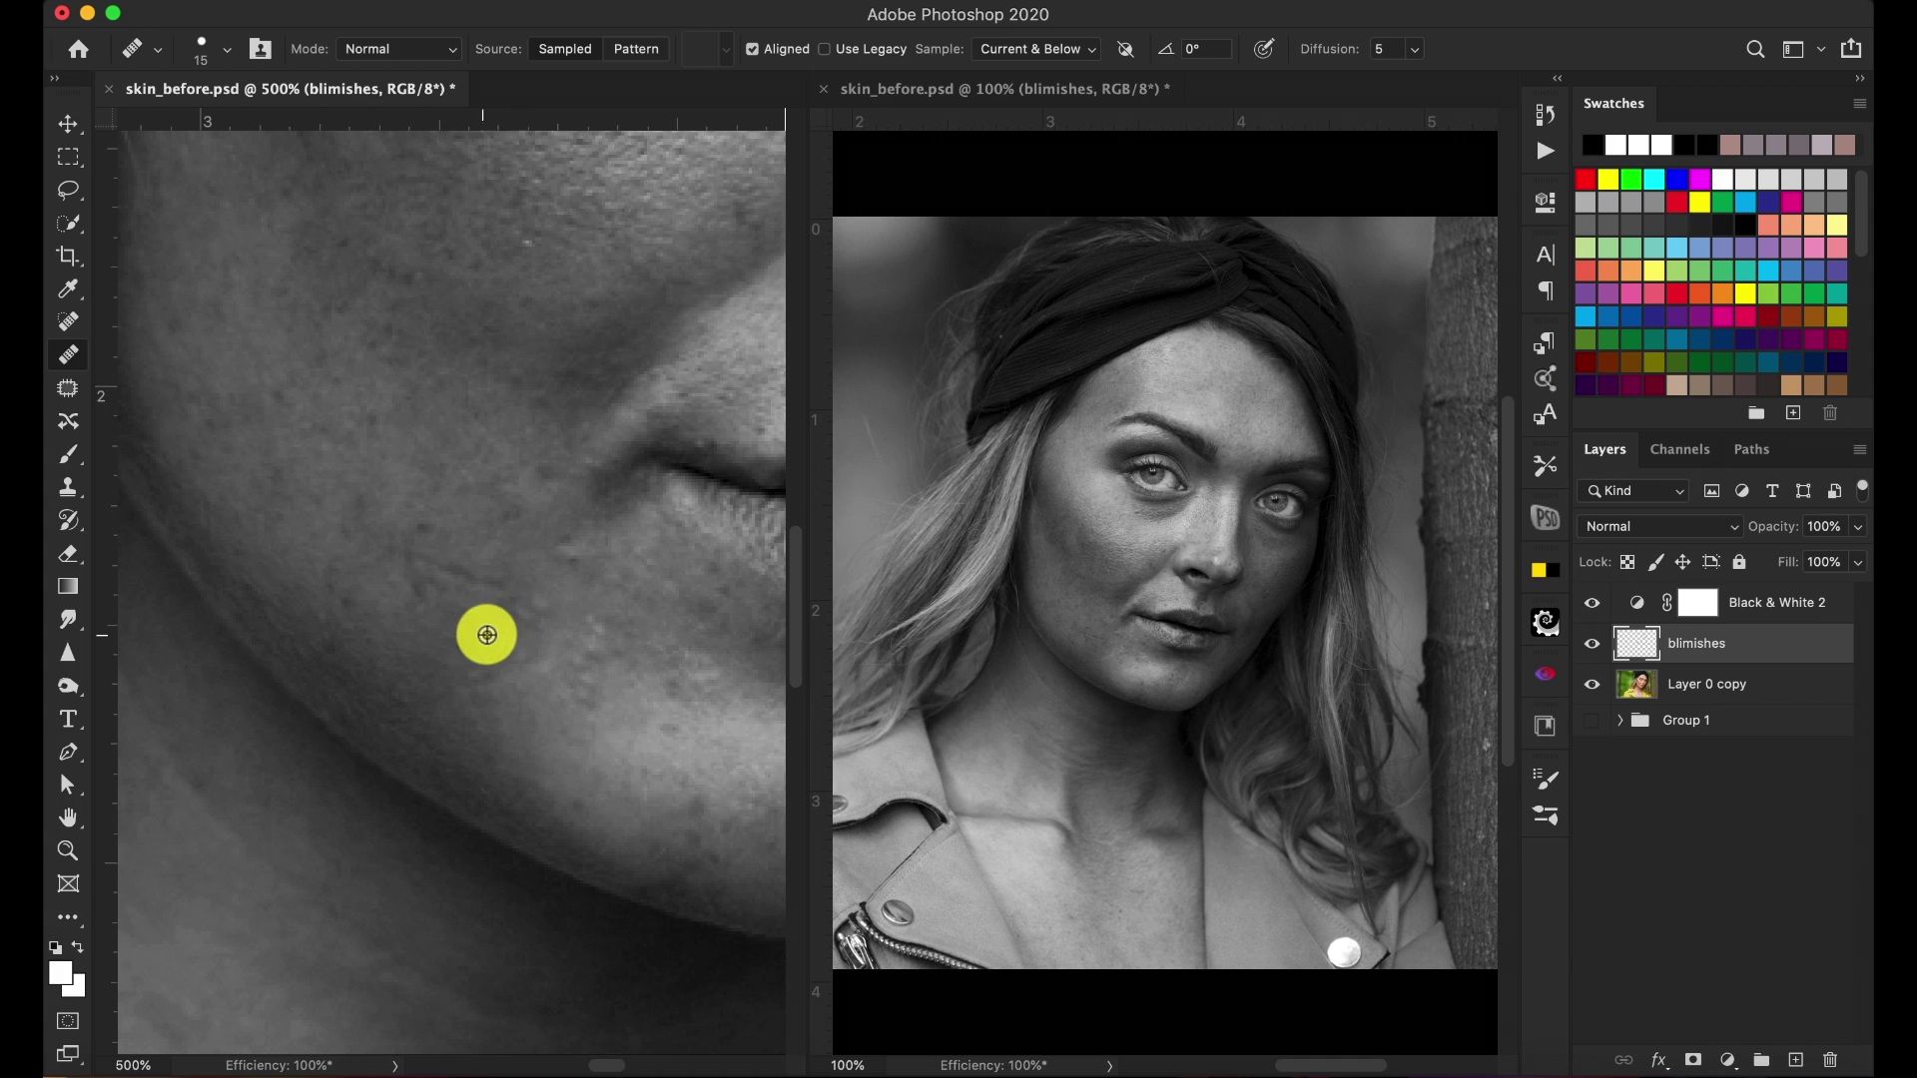
{"action": "left_click", "coordinate": [453, 579]}
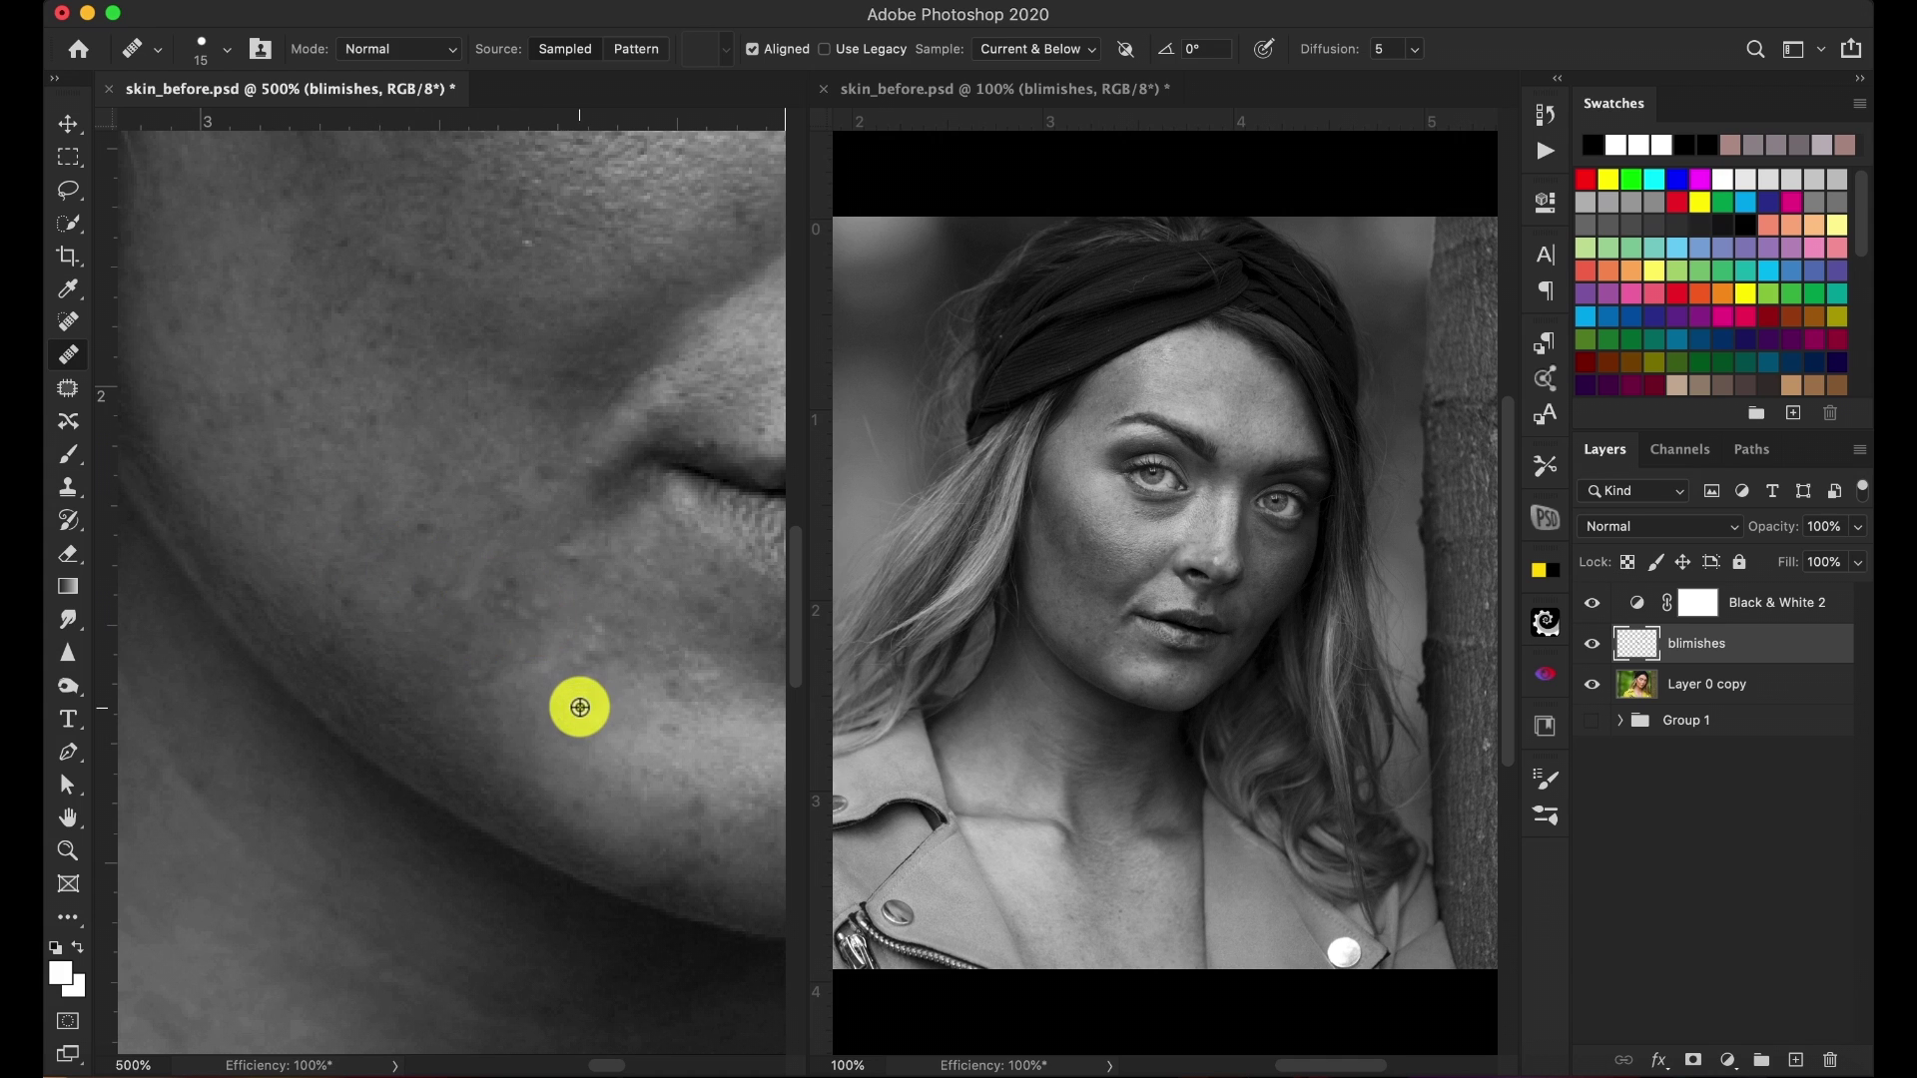
Heal the blemish above the upper lip, then pan back up toward the eye
{"action": "scroll", "coordinate": [579, 709], "scroll_direction": "down", "scroll_amount": 2}
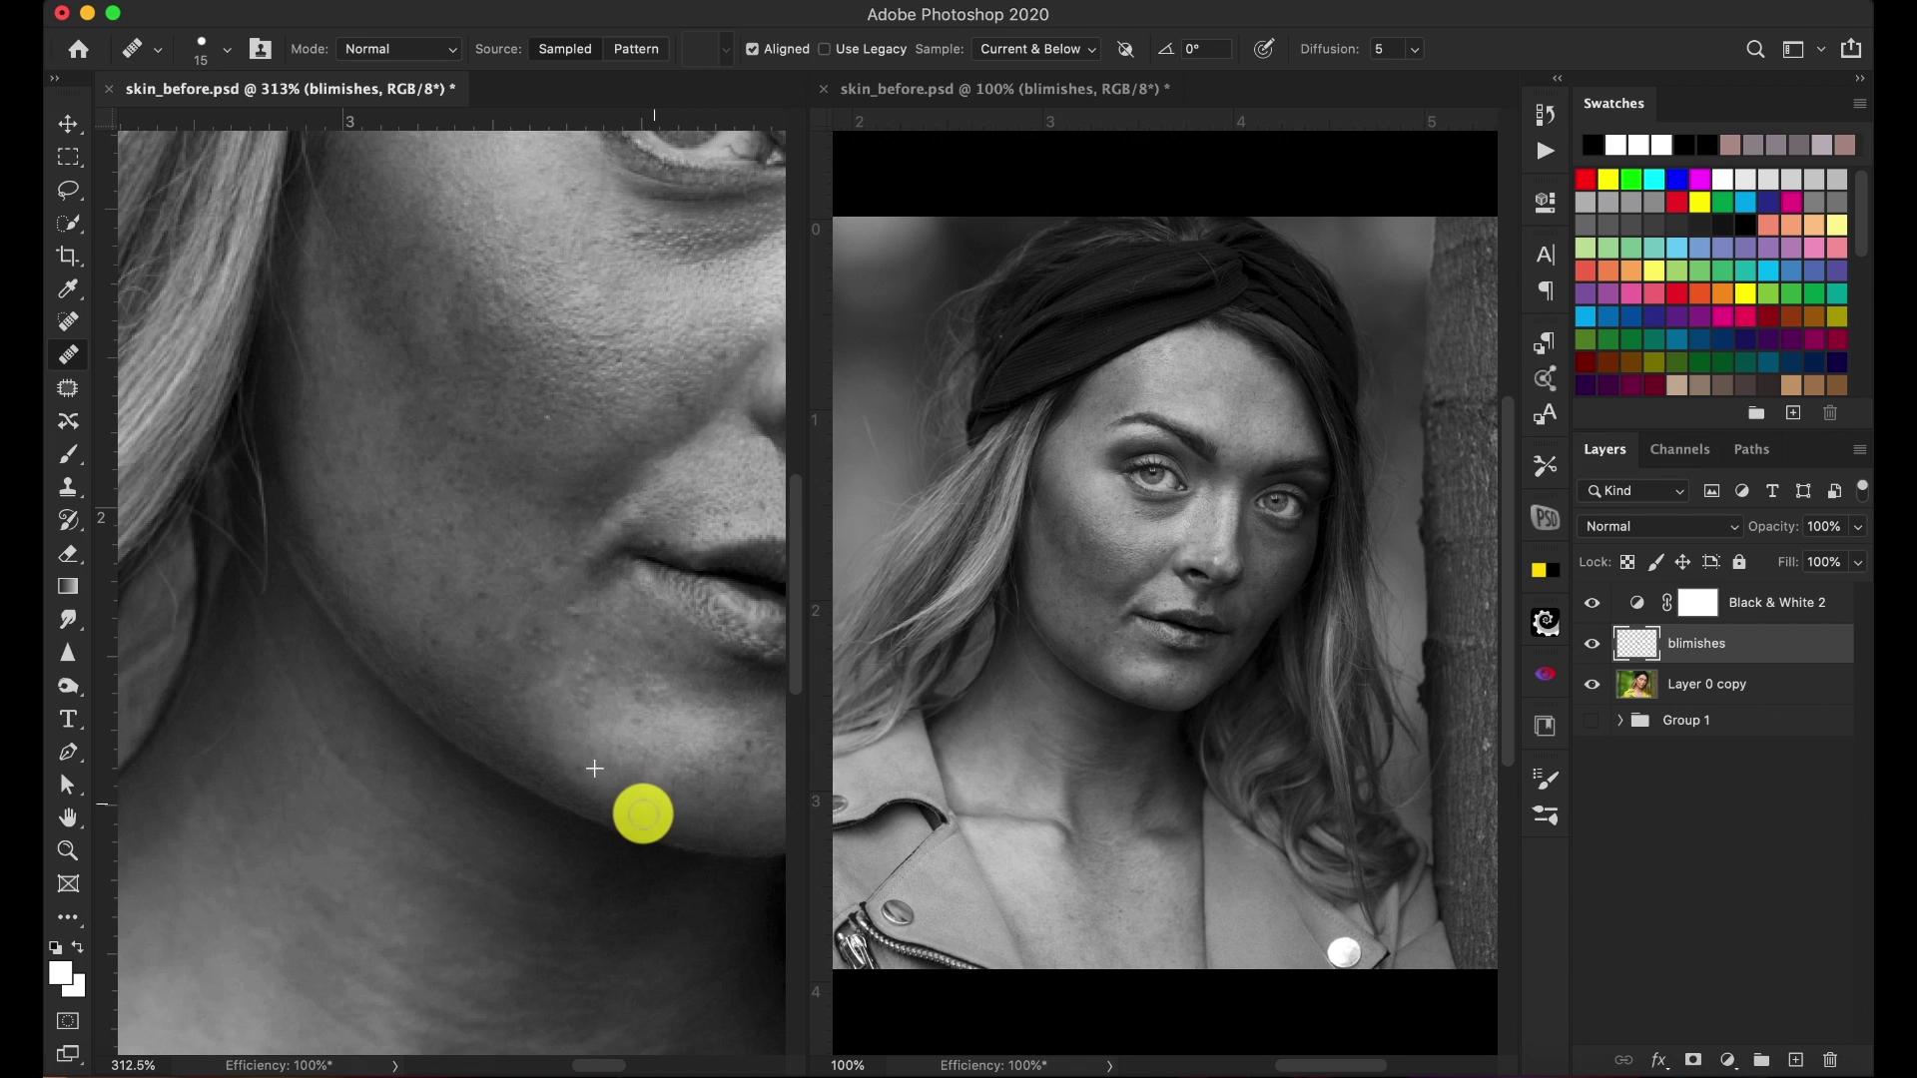
{"action": "scroll", "coordinate": [595, 415], "scroll_direction": "right", "scroll_amount": 2}
{"action": "scroll", "coordinate": [595, 414], "scroll_direction": "right", "scroll_amount": 5}
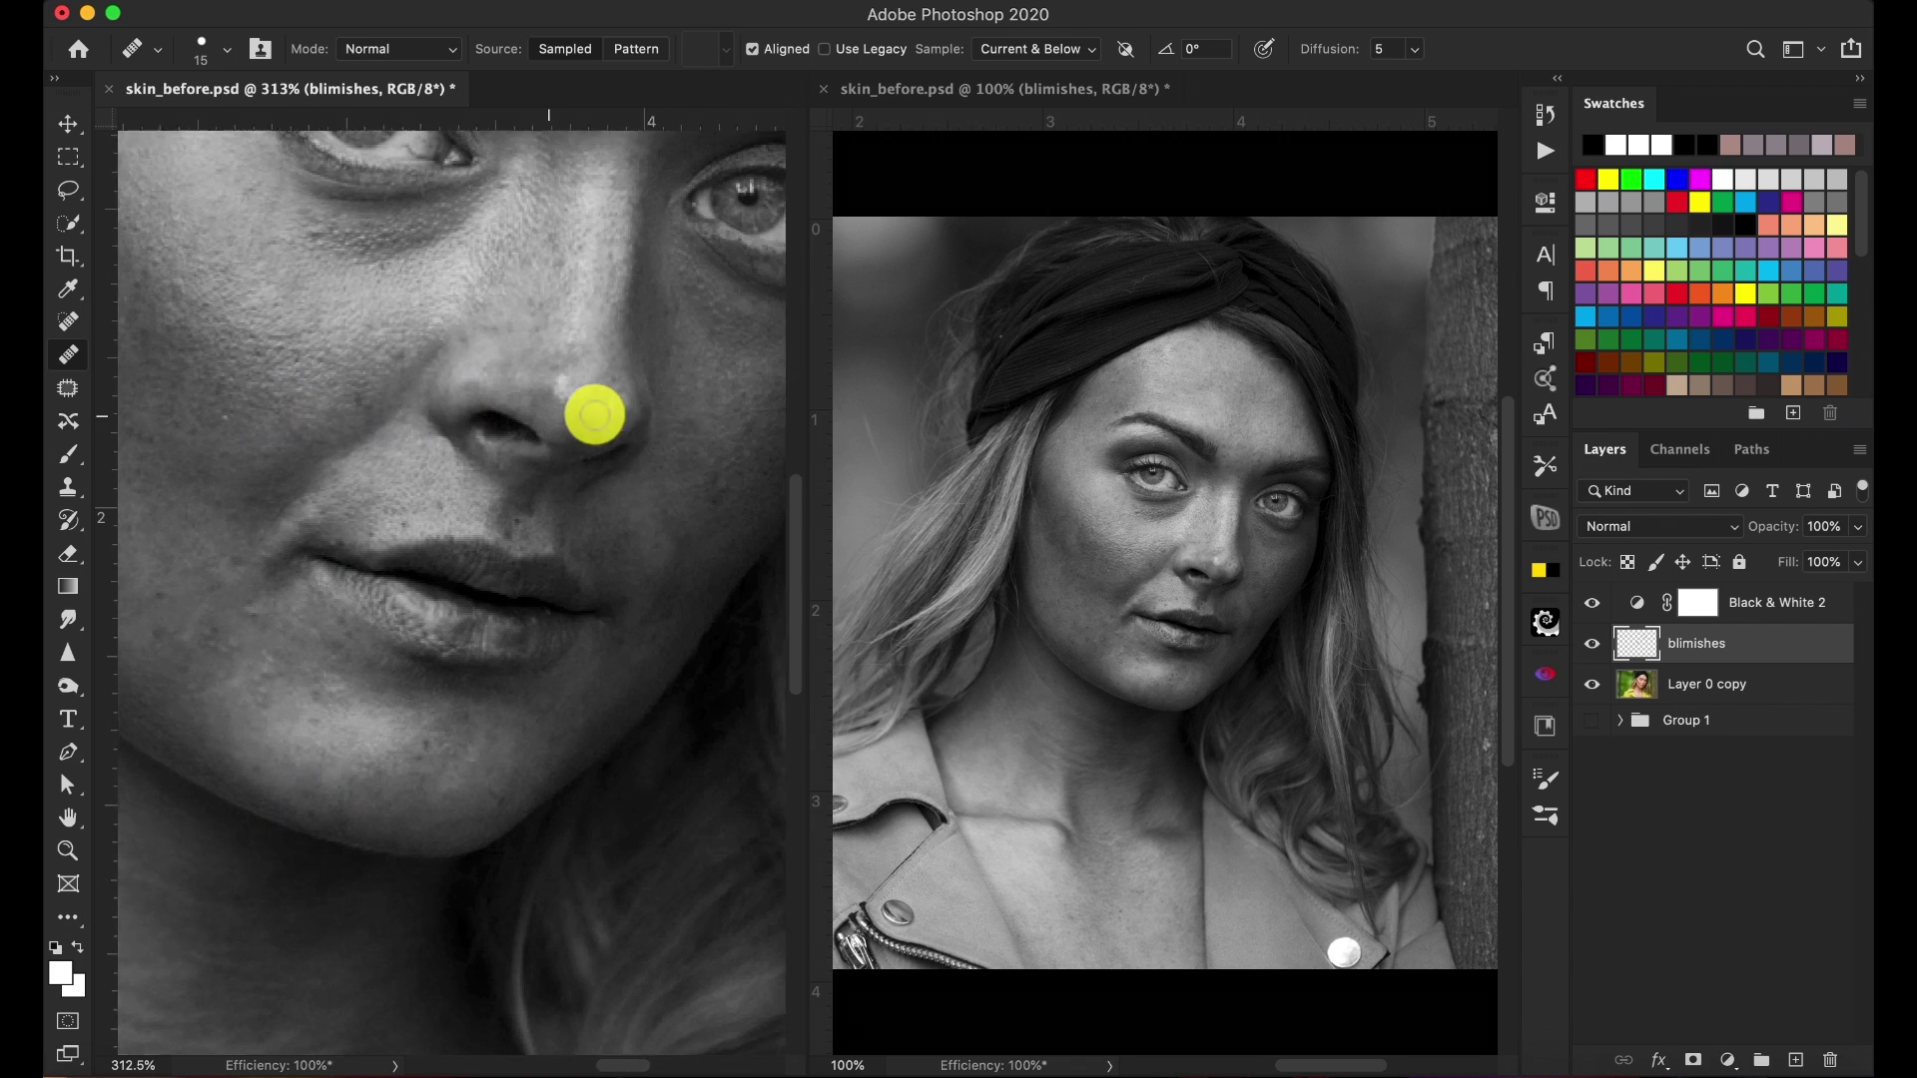
{"action": "left_click", "coordinate": [444, 520]}
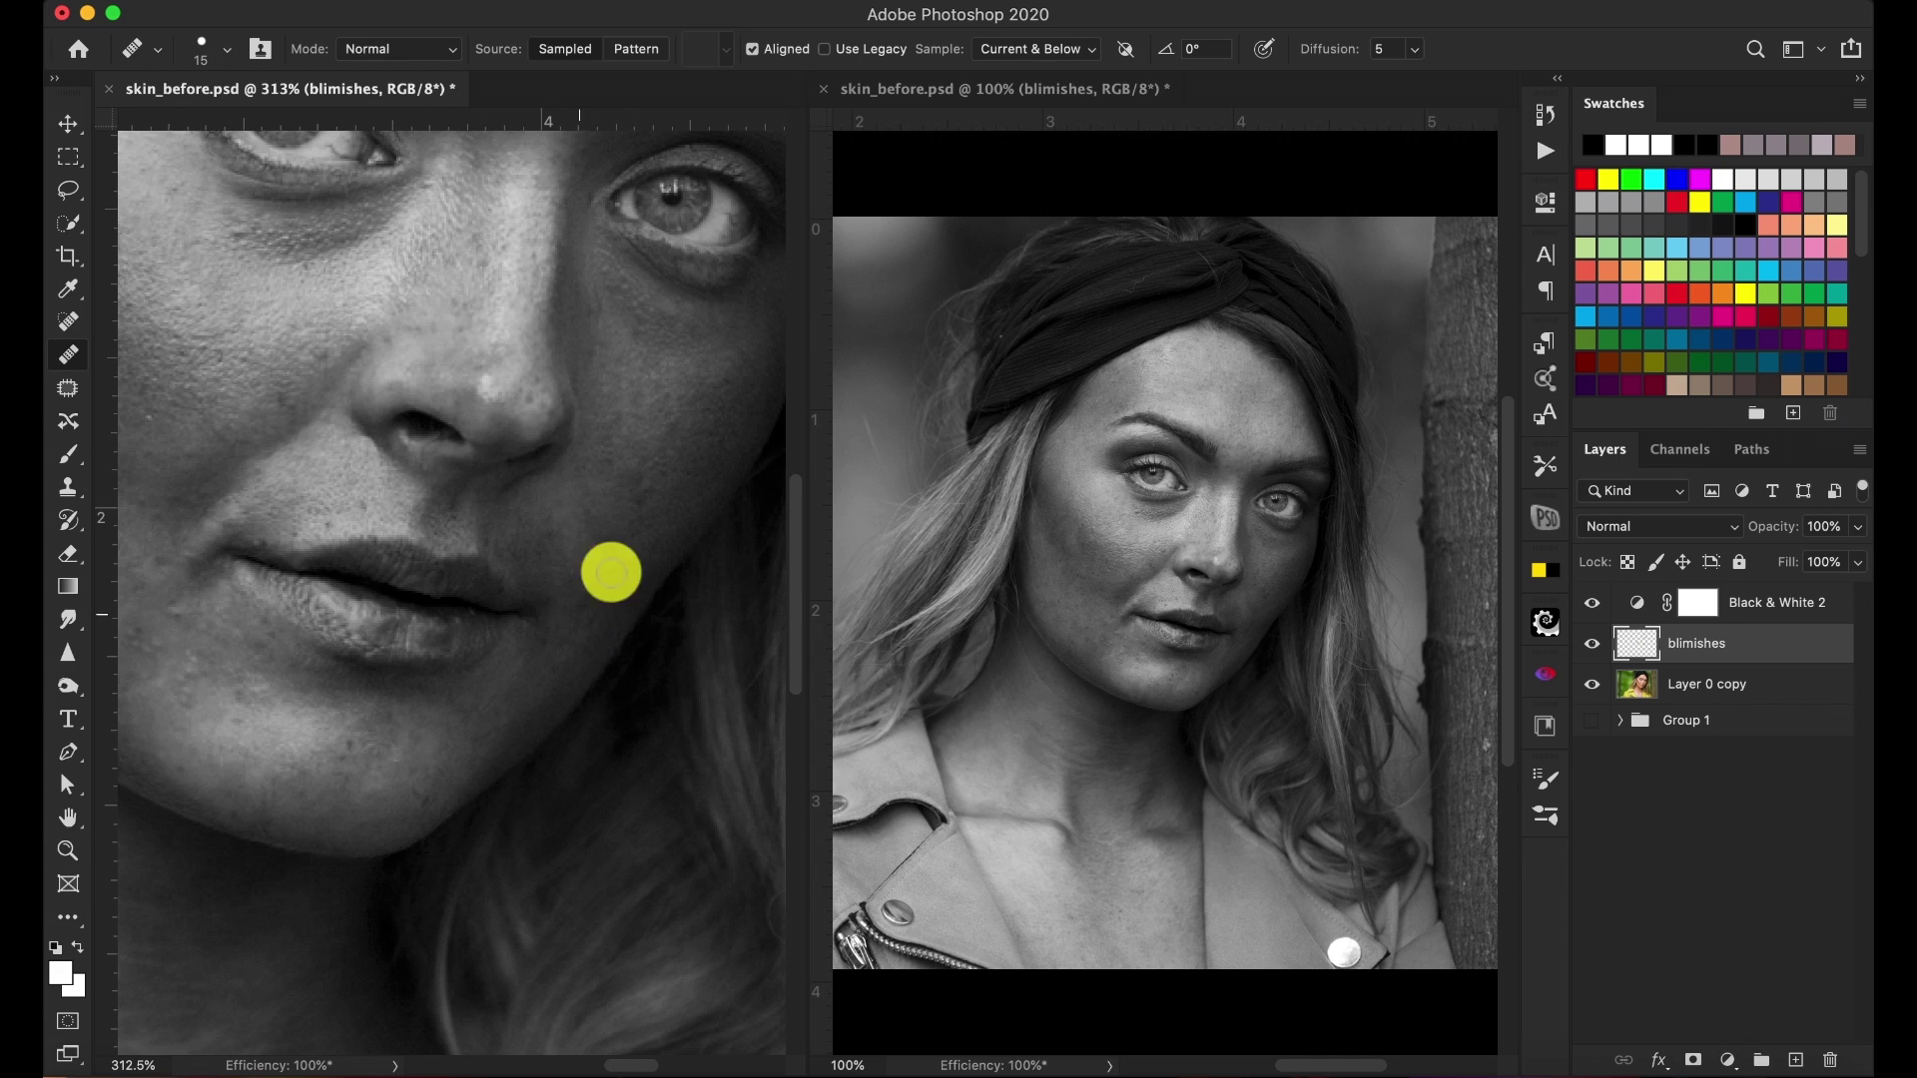
{"action": "scroll", "coordinate": [671, 454], "scroll_direction": "right", "scroll_amount": 5}
{"action": "scroll", "coordinate": [671, 454], "scroll_direction": "up", "scroll_amount": 5}
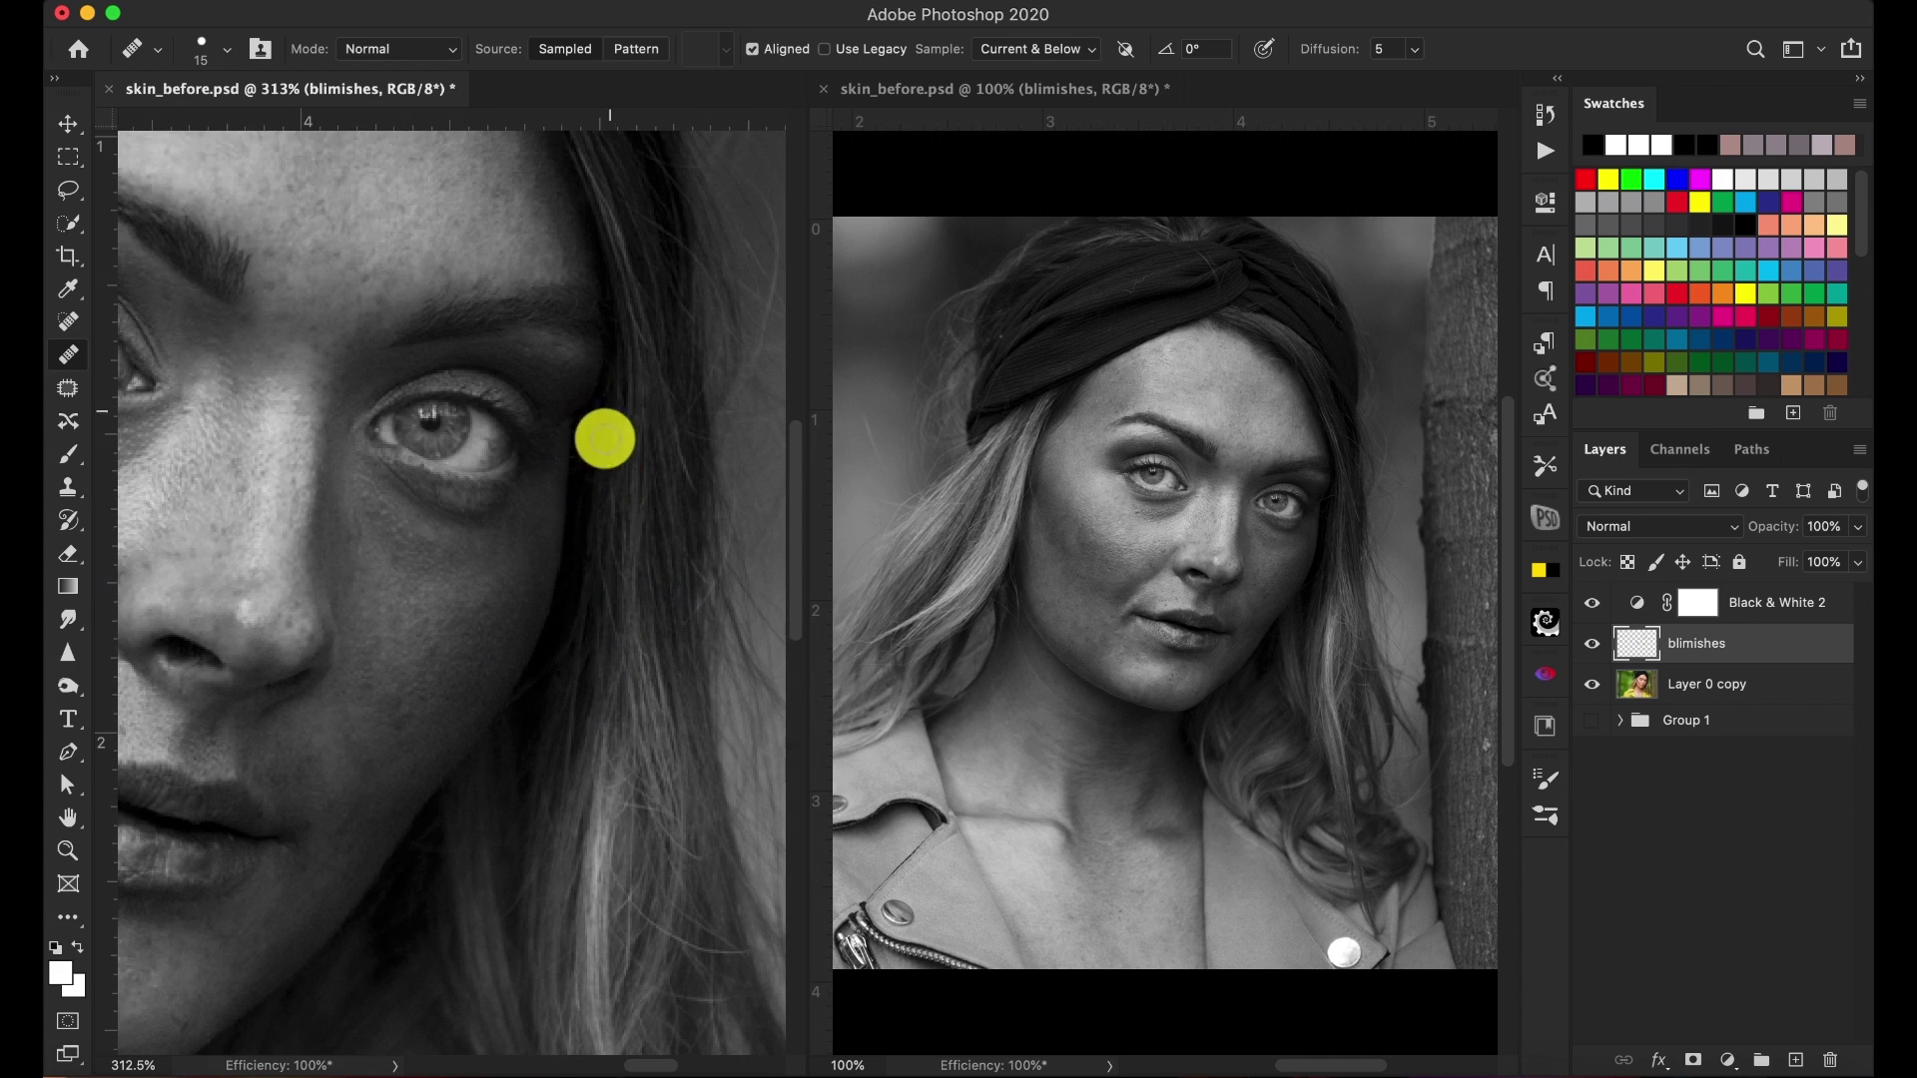
{"action": "scroll", "coordinate": [584, 489], "scroll_direction": "up", "scroll_amount": 4}
{"action": "scroll", "coordinate": [581, 495], "scroll_direction": "left", "scroll_amount": 3}
{"action": "scroll", "coordinate": [580, 495], "scroll_direction": "left", "scroll_amount": 10}
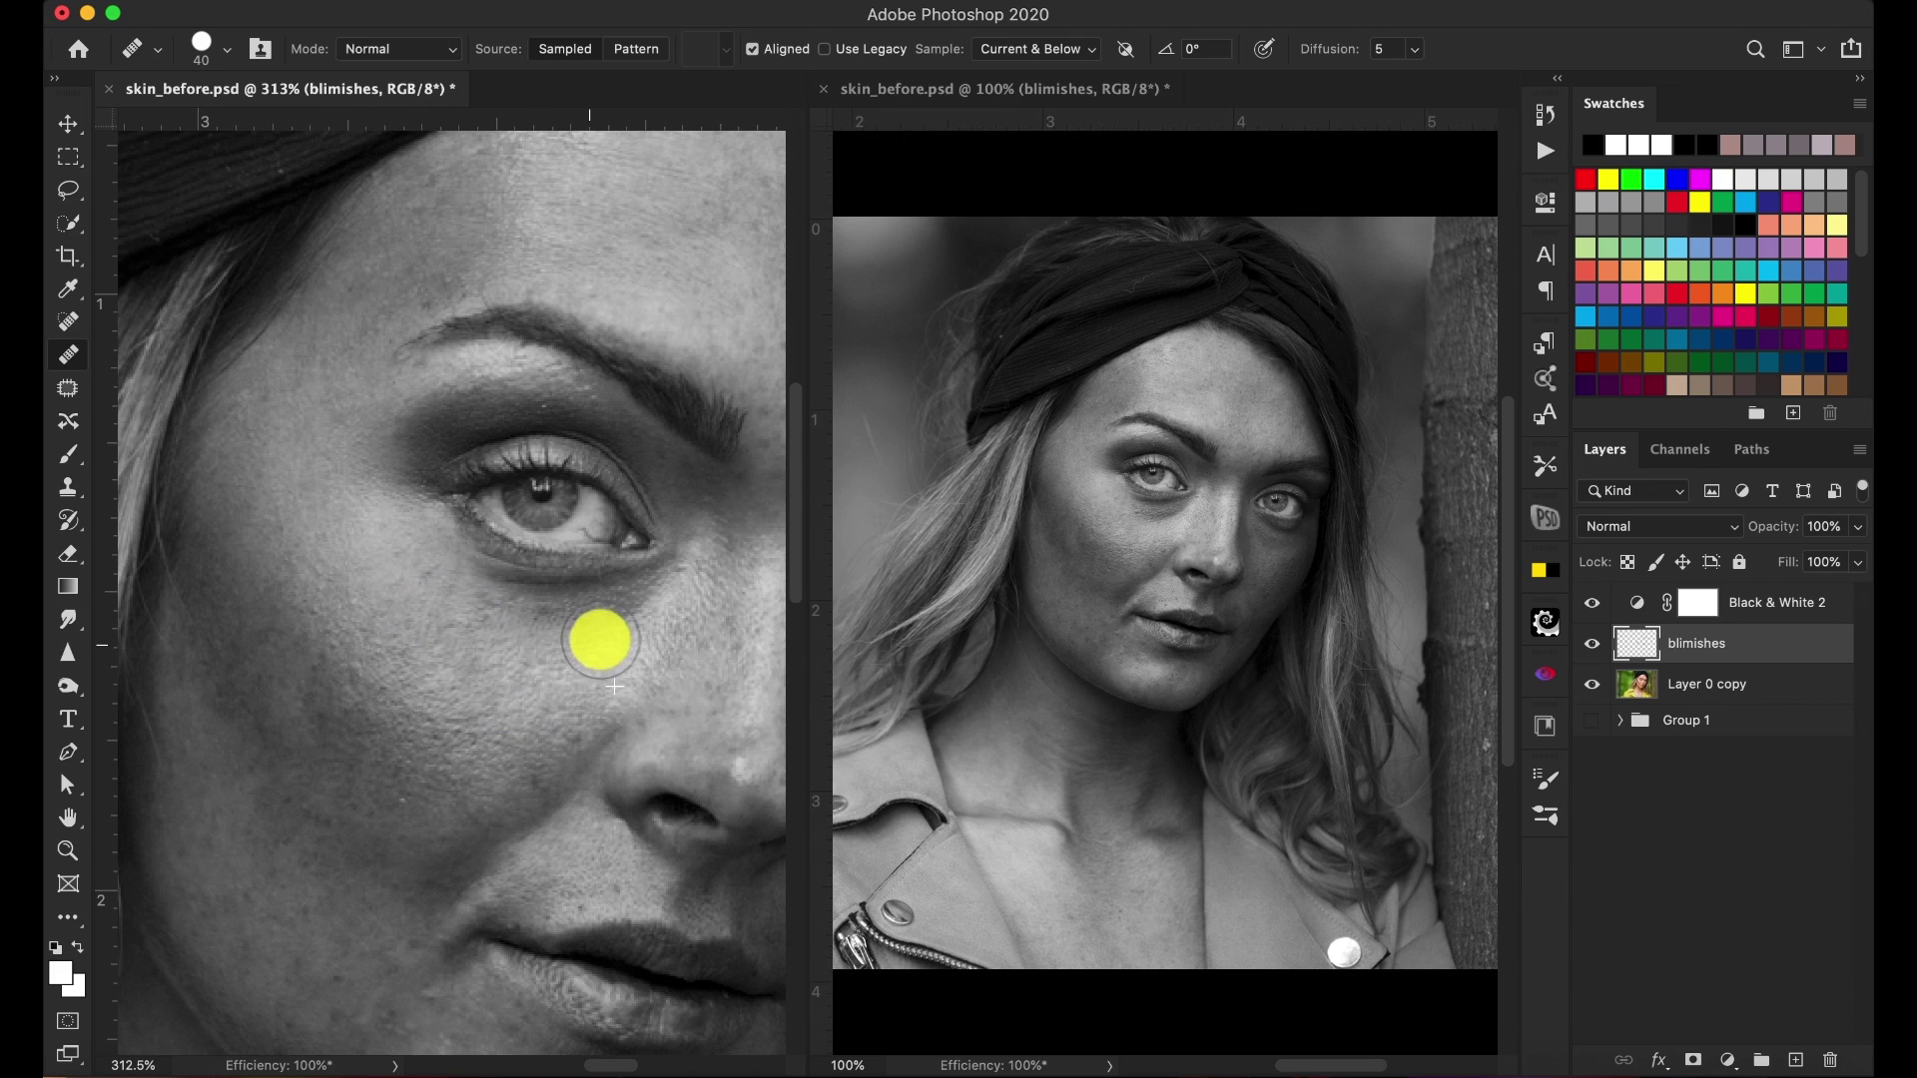
Heal two cheek spots, then sample clean skin and paint out the under-eye lines and cheek texture
{"action": "left_click", "coordinate": [499, 697]}
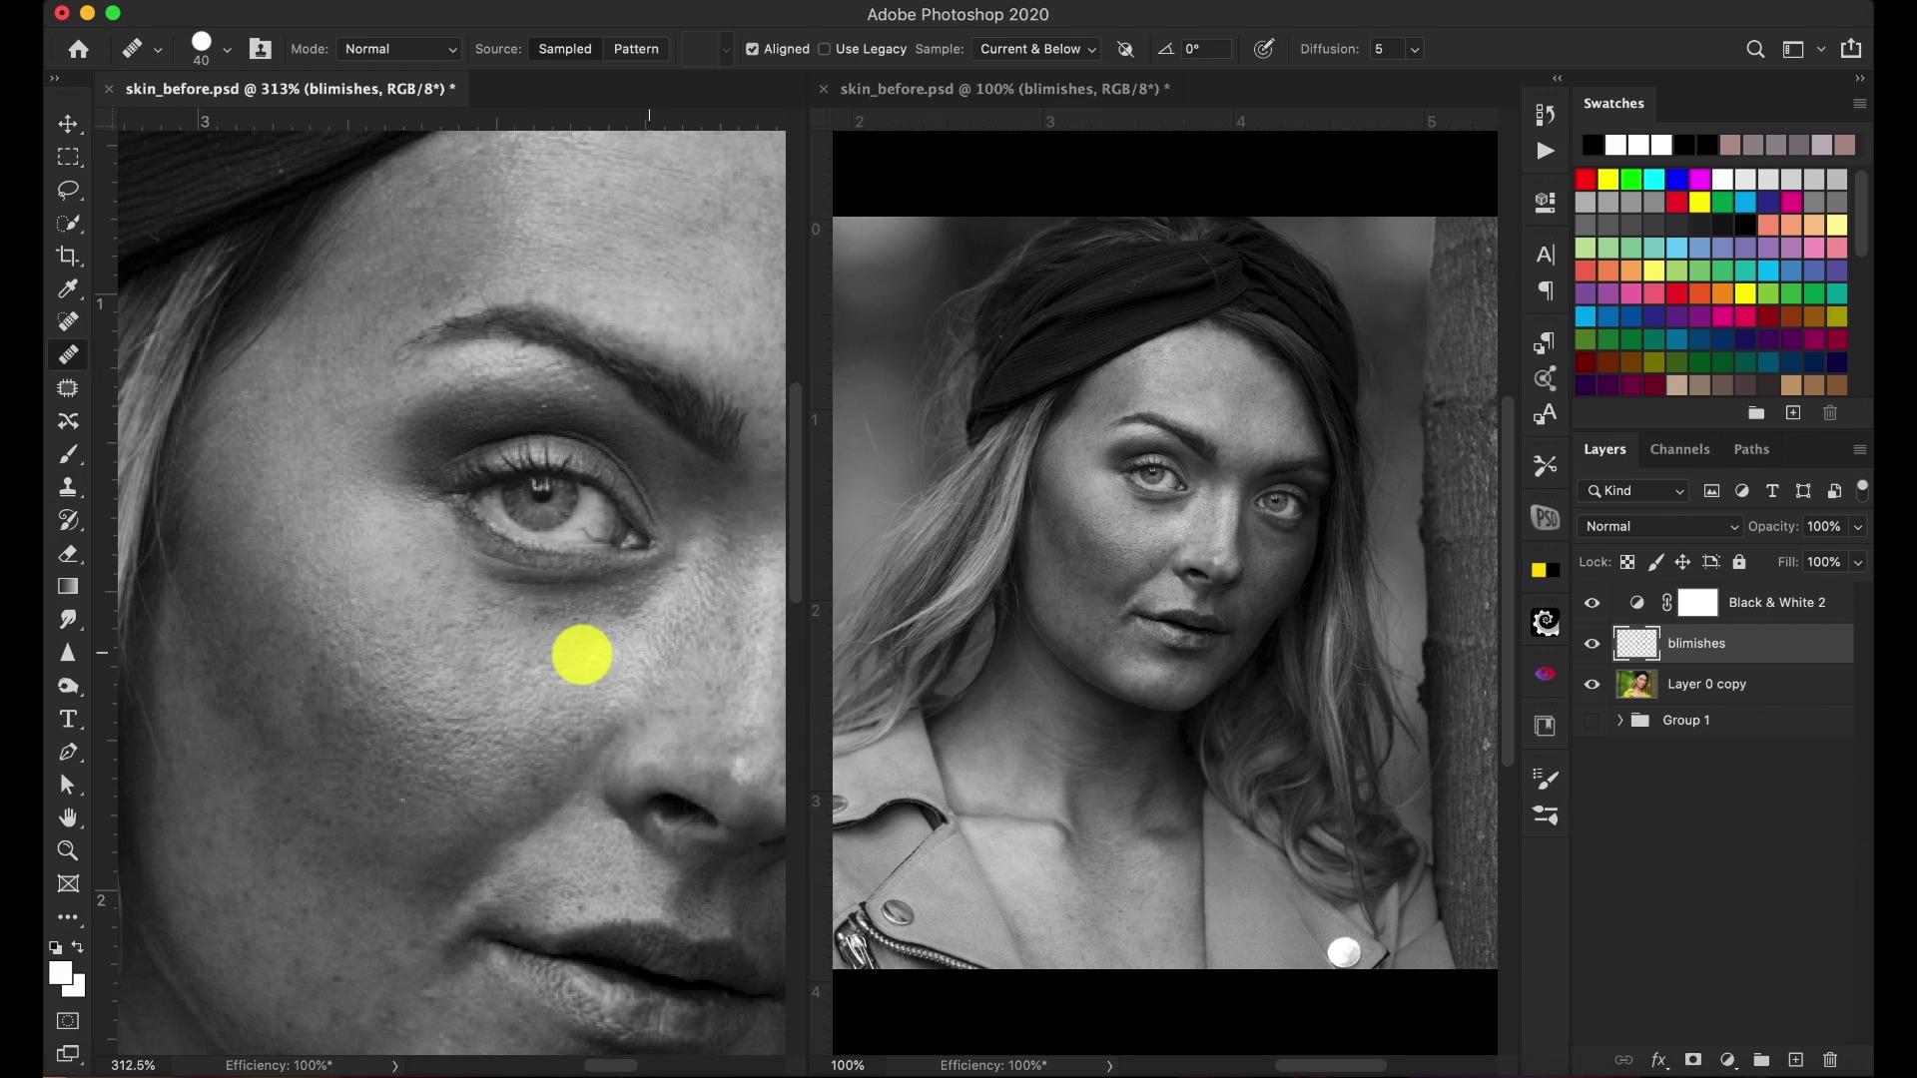
{"action": "left_click", "coordinate": [583, 655]}
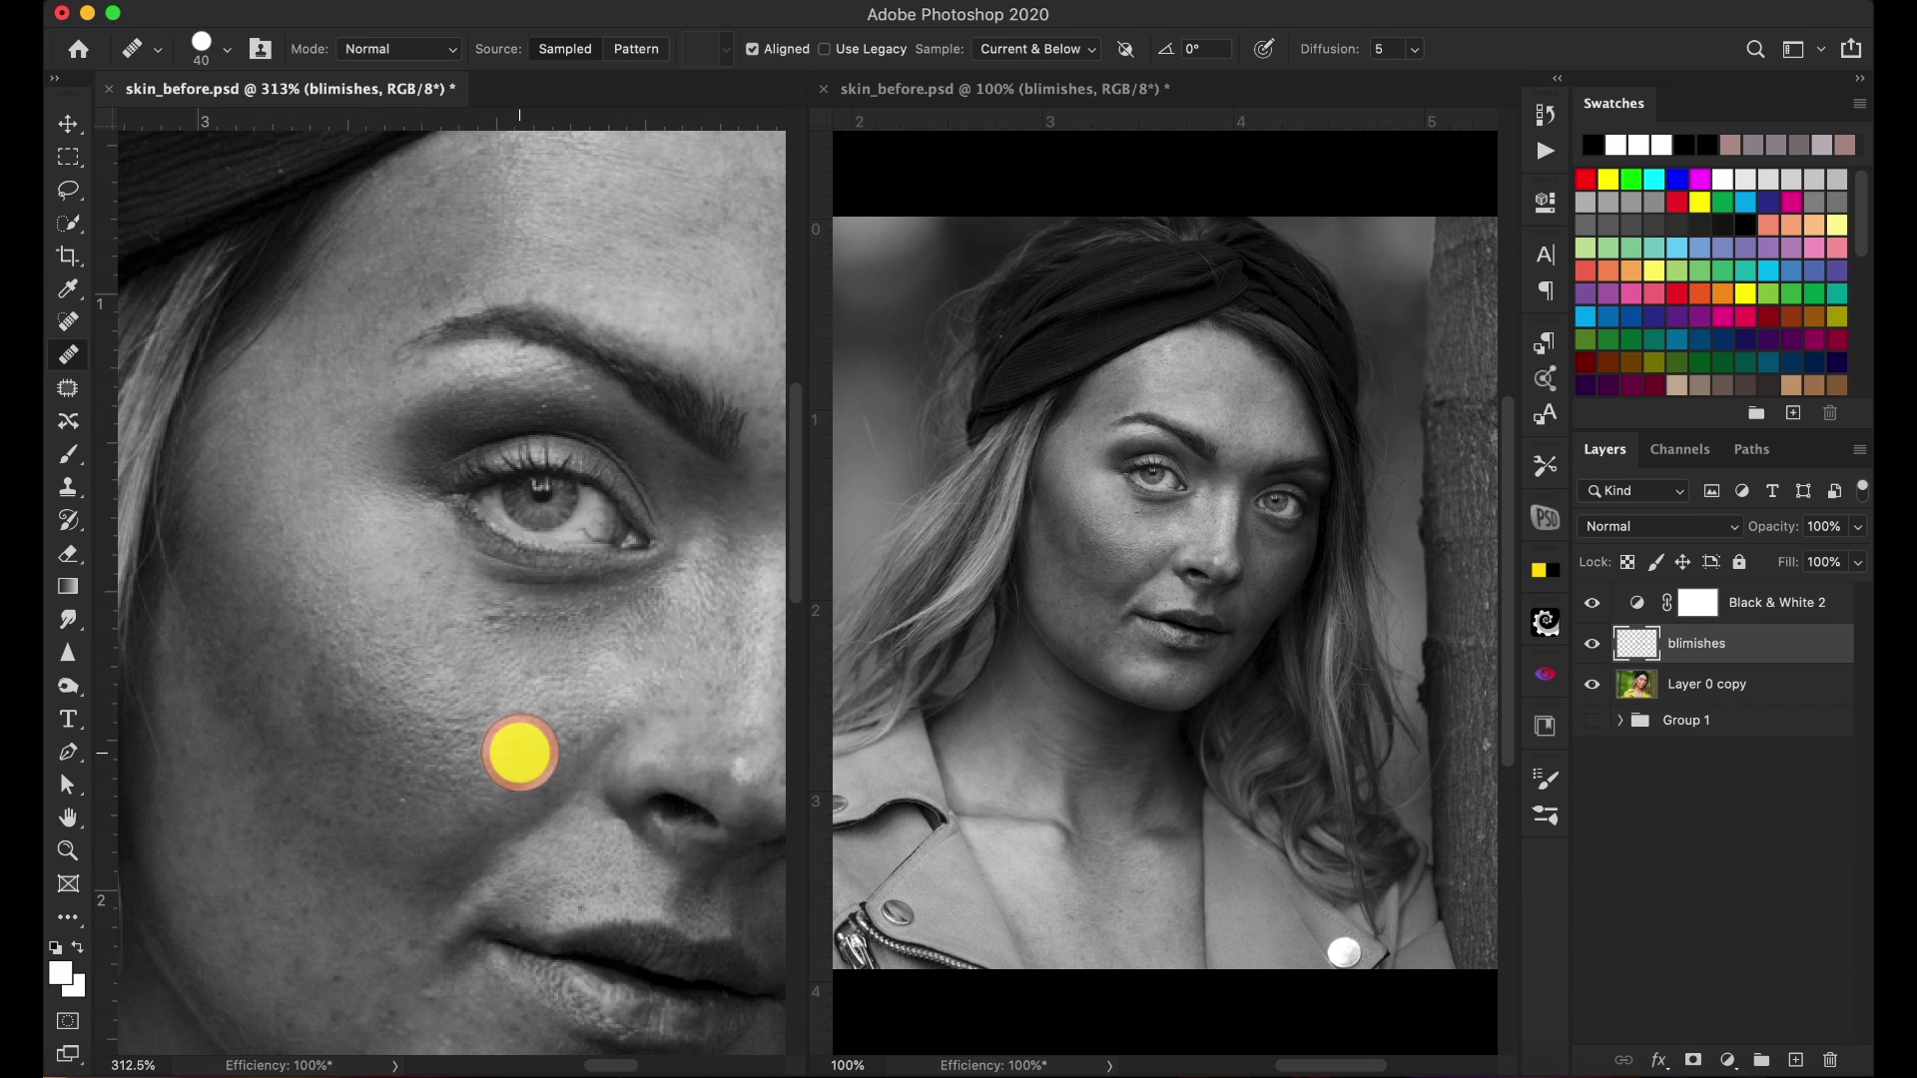
{"action": "left_click", "coordinate": [418, 560], "text": "alt"}
{"action": "mouse_move", "coordinate": [518, 635]}
{"action": "left_mouse_down"}
{"action": "mouse_move", "coordinate": [642, 617]}
{"action": "mouse_move", "coordinate": [603, 676]}
{"action": "left_mouse_up"}
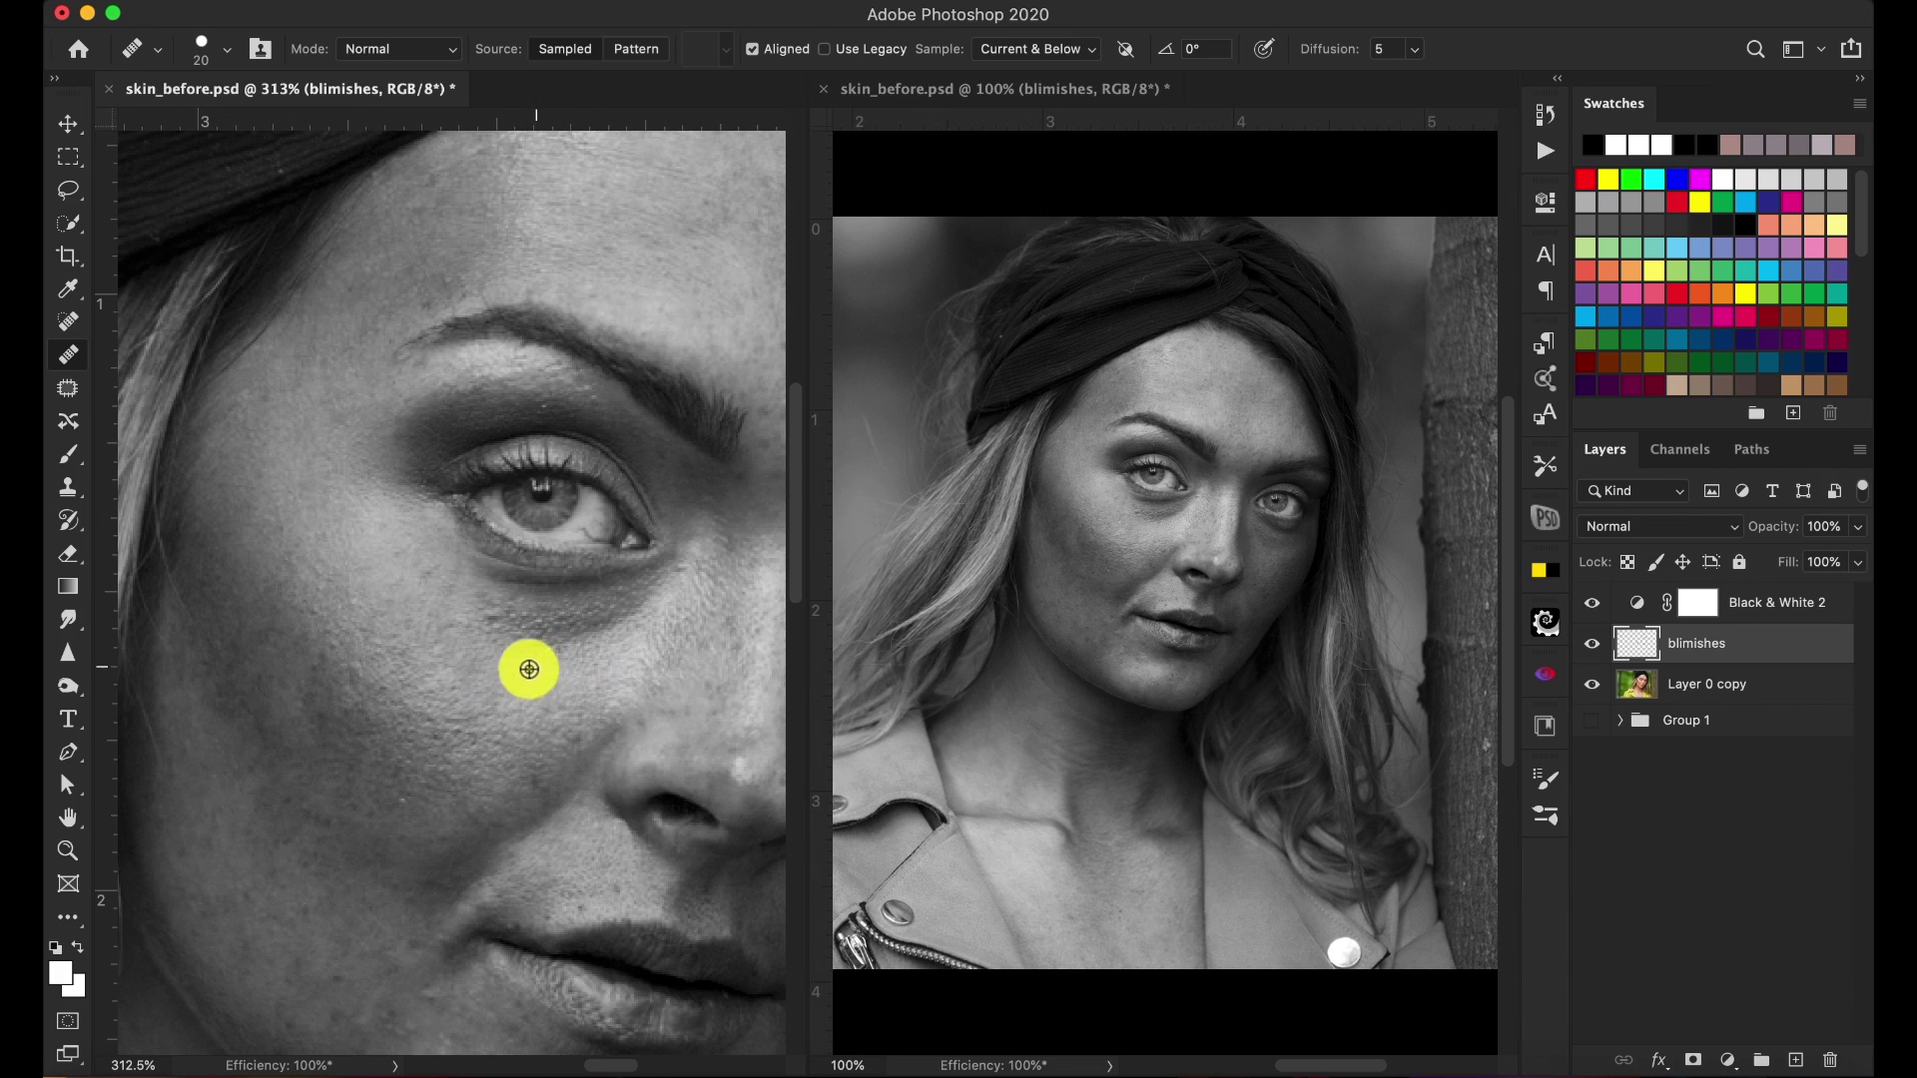
{"action": "mouse_move", "coordinate": [575, 642]}
{"action": "left_mouse_down"}
{"action": "mouse_move", "coordinate": [497, 680]}
{"action": "mouse_move", "coordinate": [587, 696]}
{"action": "mouse_move", "coordinate": [672, 616]}
{"action": "mouse_move", "coordinate": [657, 592]}
{"action": "mouse_move", "coordinate": [618, 616]}
{"action": "left_mouse_up"}
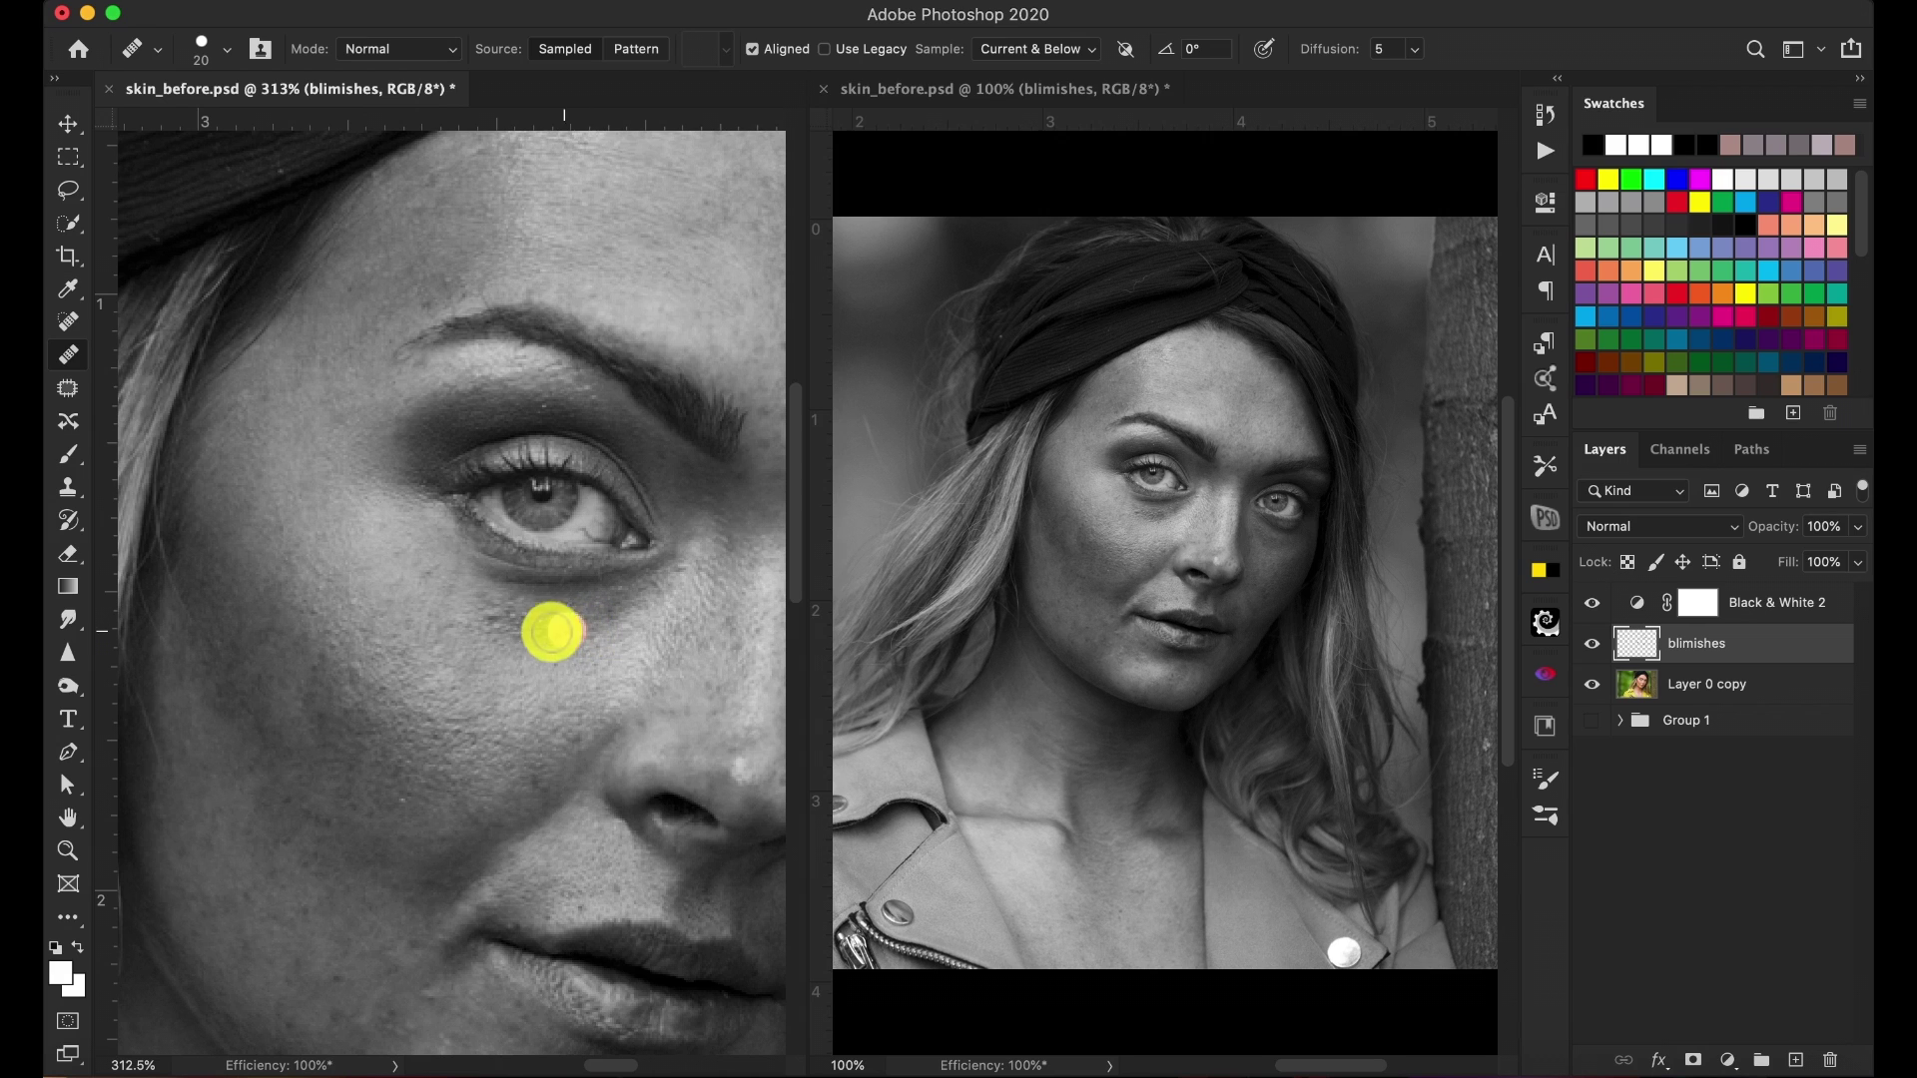
{"action": "mouse_move", "coordinate": [588, 636]}
{"action": "left_mouse_down"}
{"action": "mouse_move", "coordinate": [700, 666]}
{"action": "mouse_move", "coordinate": [543, 714]}
{"action": "mouse_move", "coordinate": [503, 696]}
{"action": "left_mouse_up"}
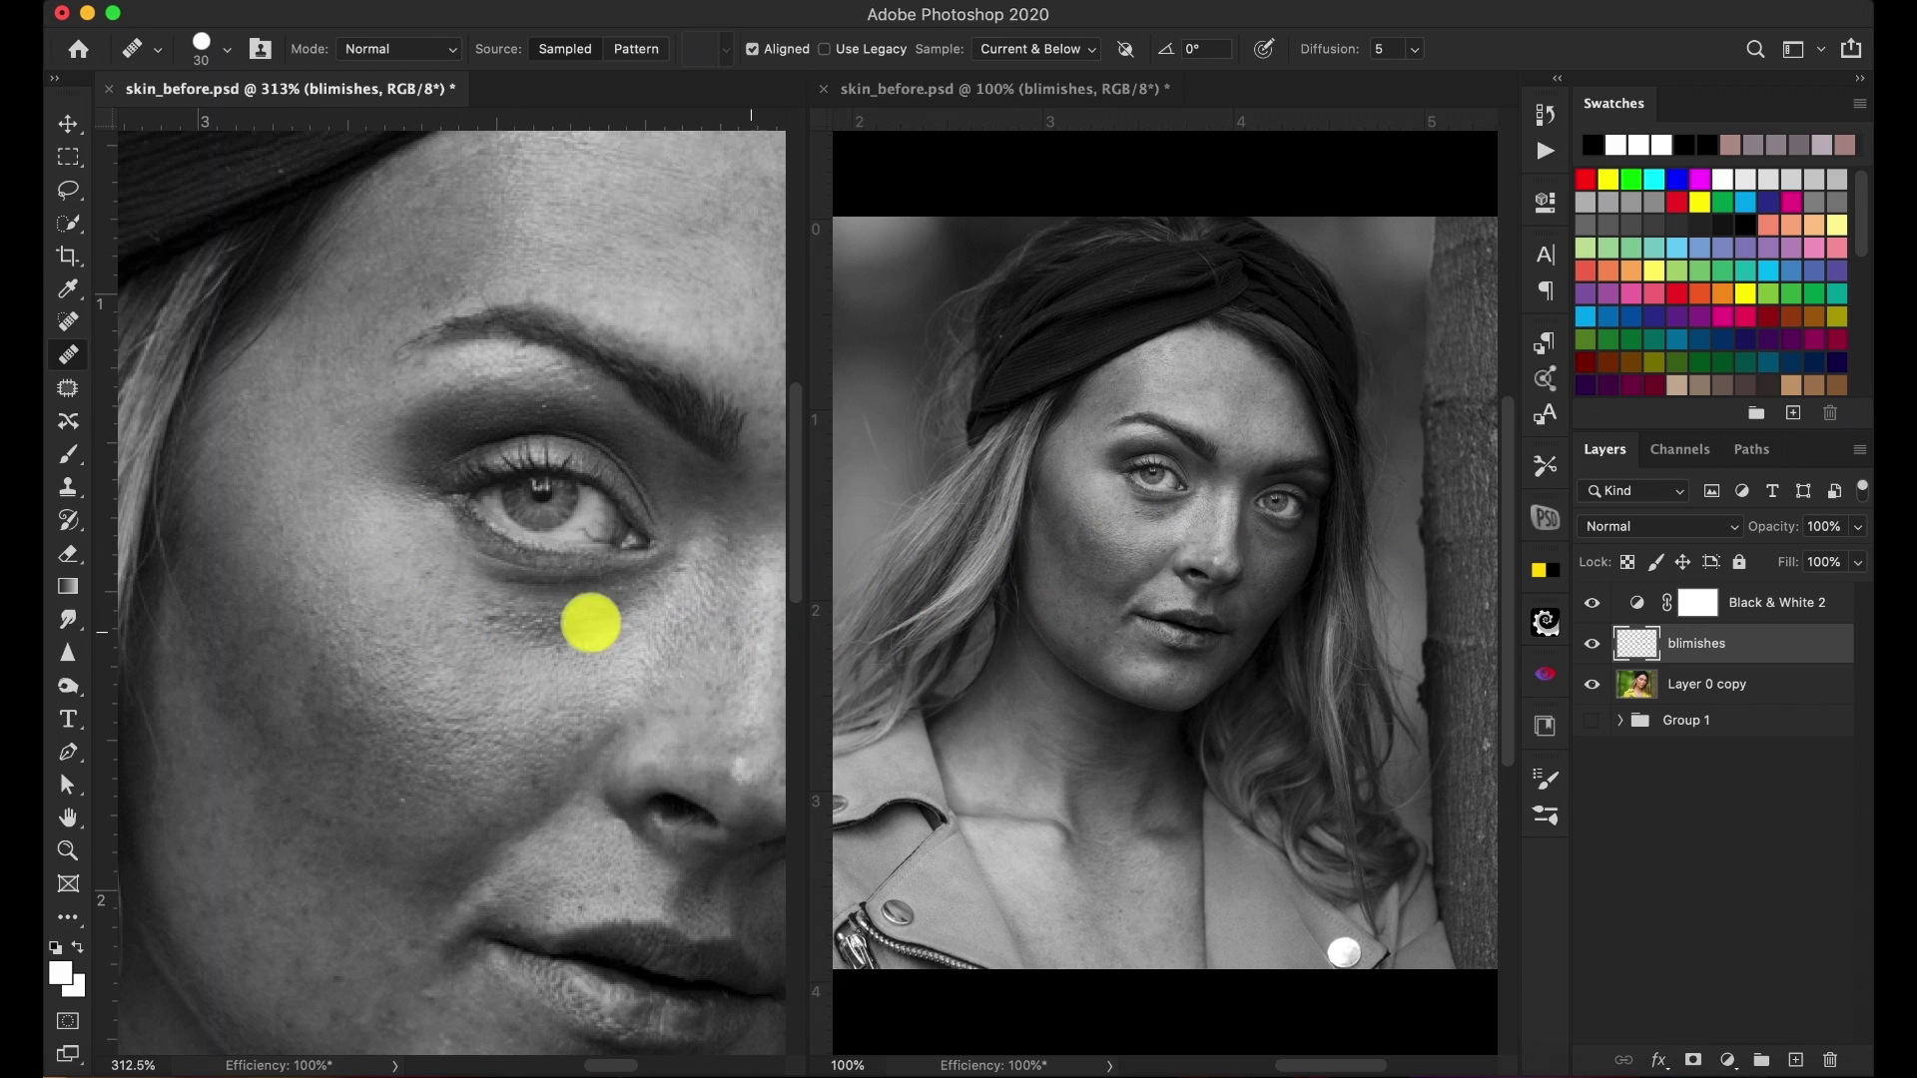
{"action": "mouse_move", "coordinate": [591, 623]}
{"action": "left_mouse_down"}
{"action": "mouse_move", "coordinate": [508, 634]}
{"action": "mouse_move", "coordinate": [588, 685]}
{"action": "mouse_move", "coordinate": [567, 638]}
{"action": "mouse_move", "coordinate": [626, 628]}
{"action": "mouse_move", "coordinate": [458, 633]}
{"action": "left_mouse_up"}
{"action": "left_click_drag", "start_coordinate": [552, 689], "coordinate": [623, 668]}
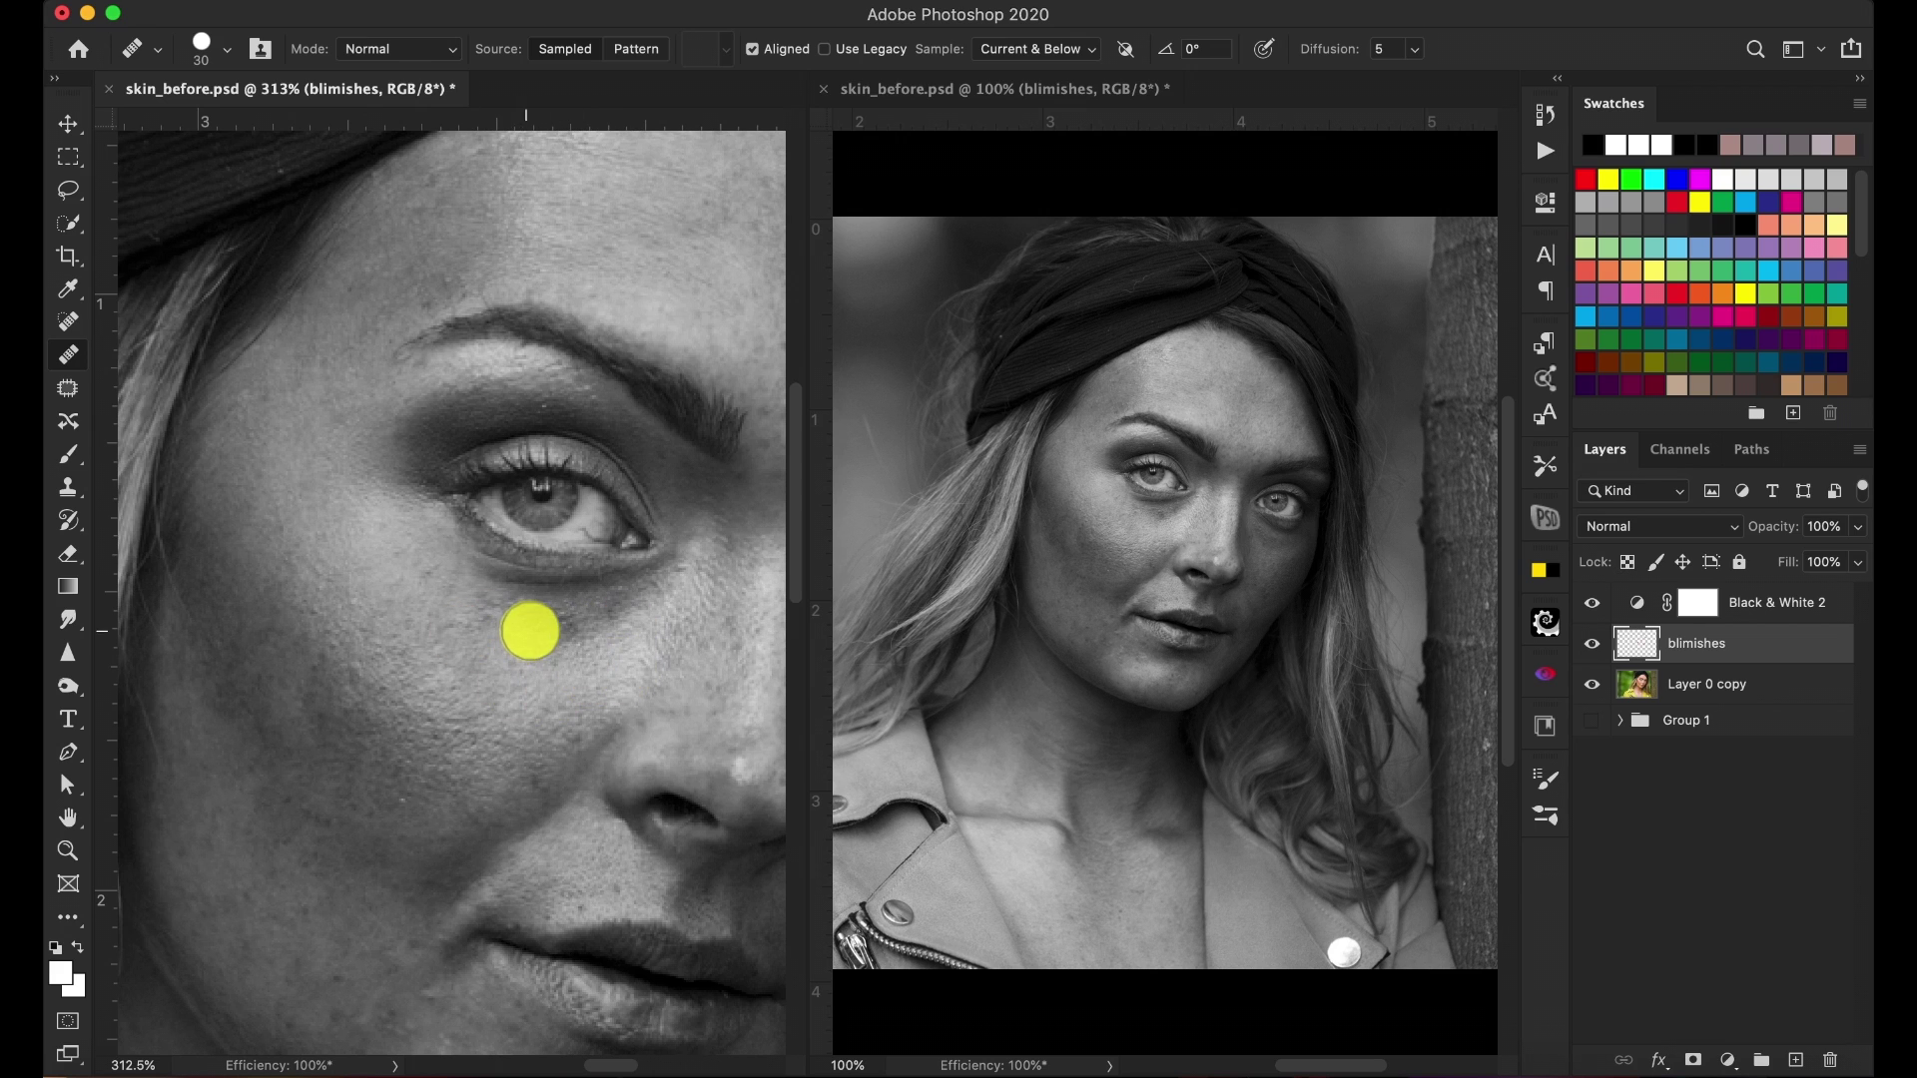
{"action": "left_click", "coordinate": [625, 612]}
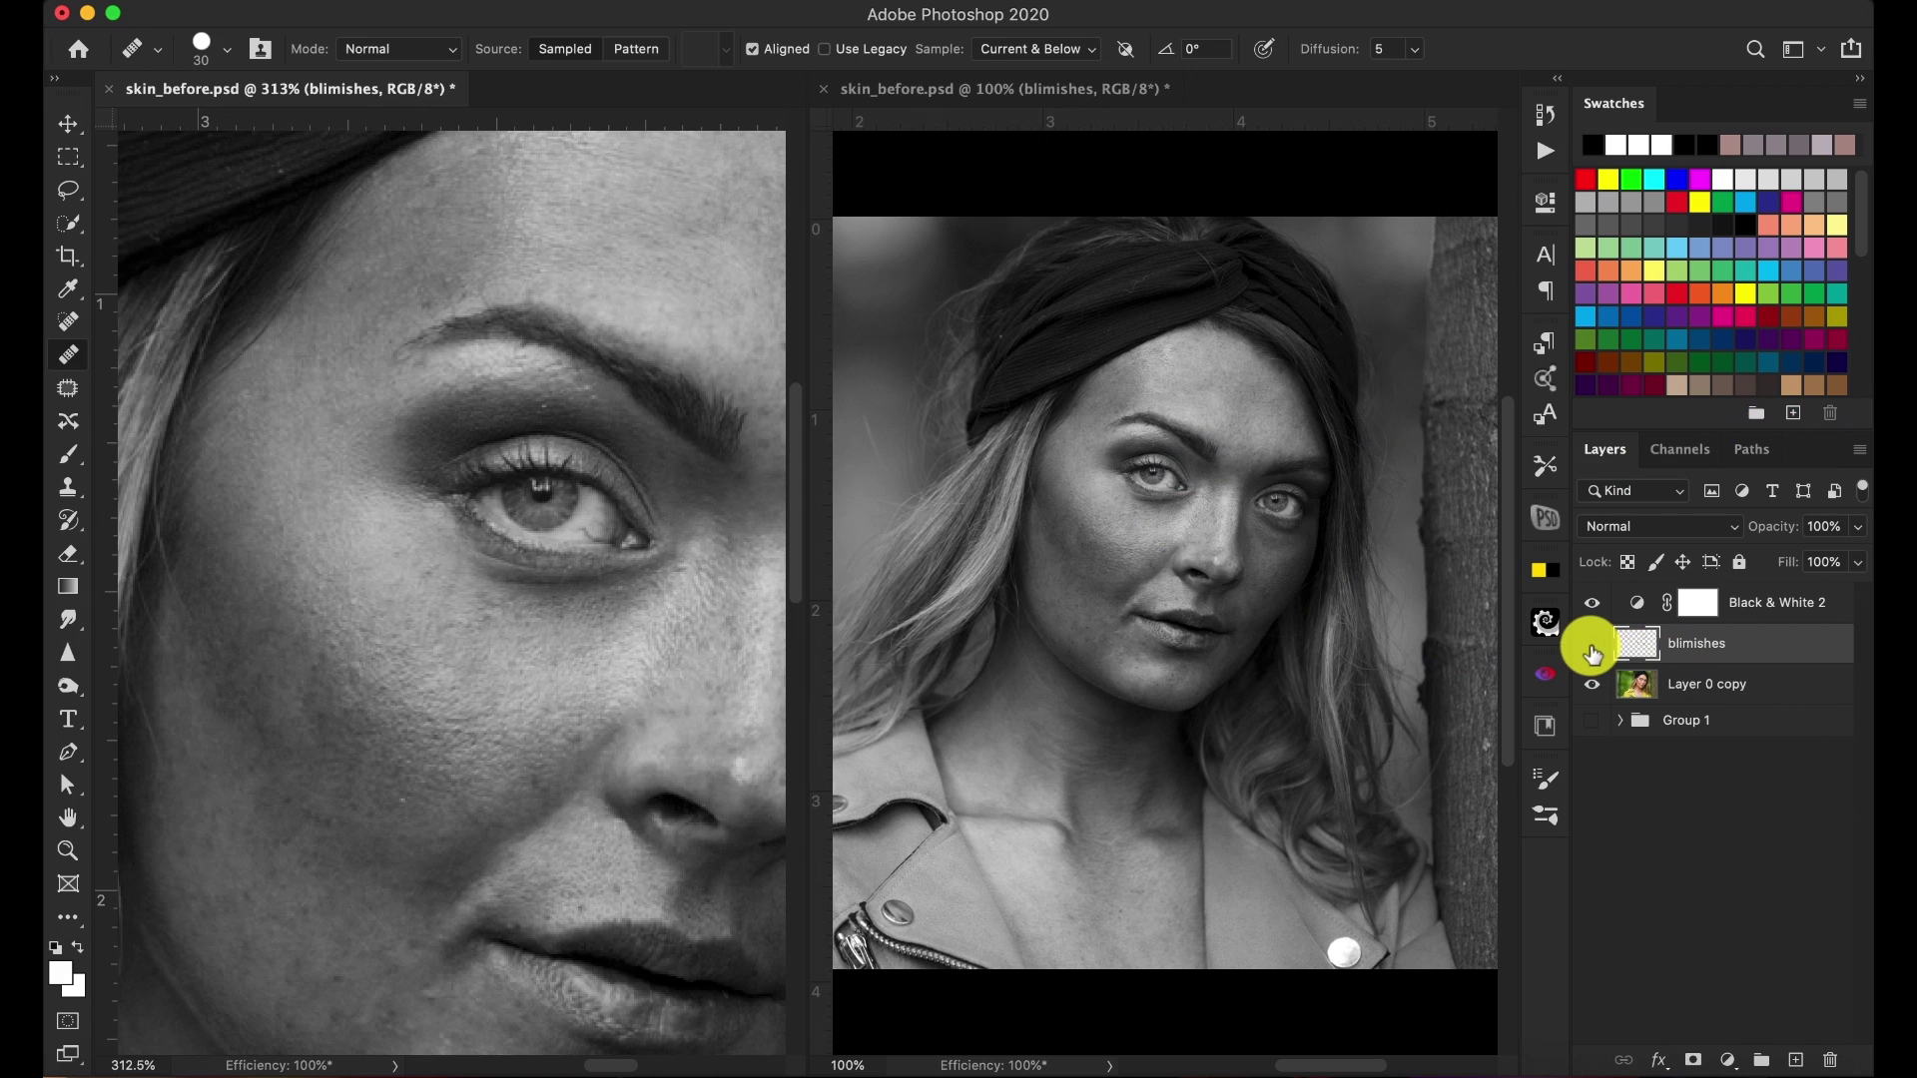
Compare before/after by toggling the blimishes layer, then heal a spot on the lower cheek
{"action": "left_click", "coordinate": [1591, 647]}
{"action": "left_click", "coordinate": [1591, 647]}
{"action": "left_click", "coordinate": [1592, 647]}
{"action": "left_click", "coordinate": [1591, 647]}
{"action": "scroll", "coordinate": [505, 620], "scroll_direction": "right", "scroll_amount": 5}
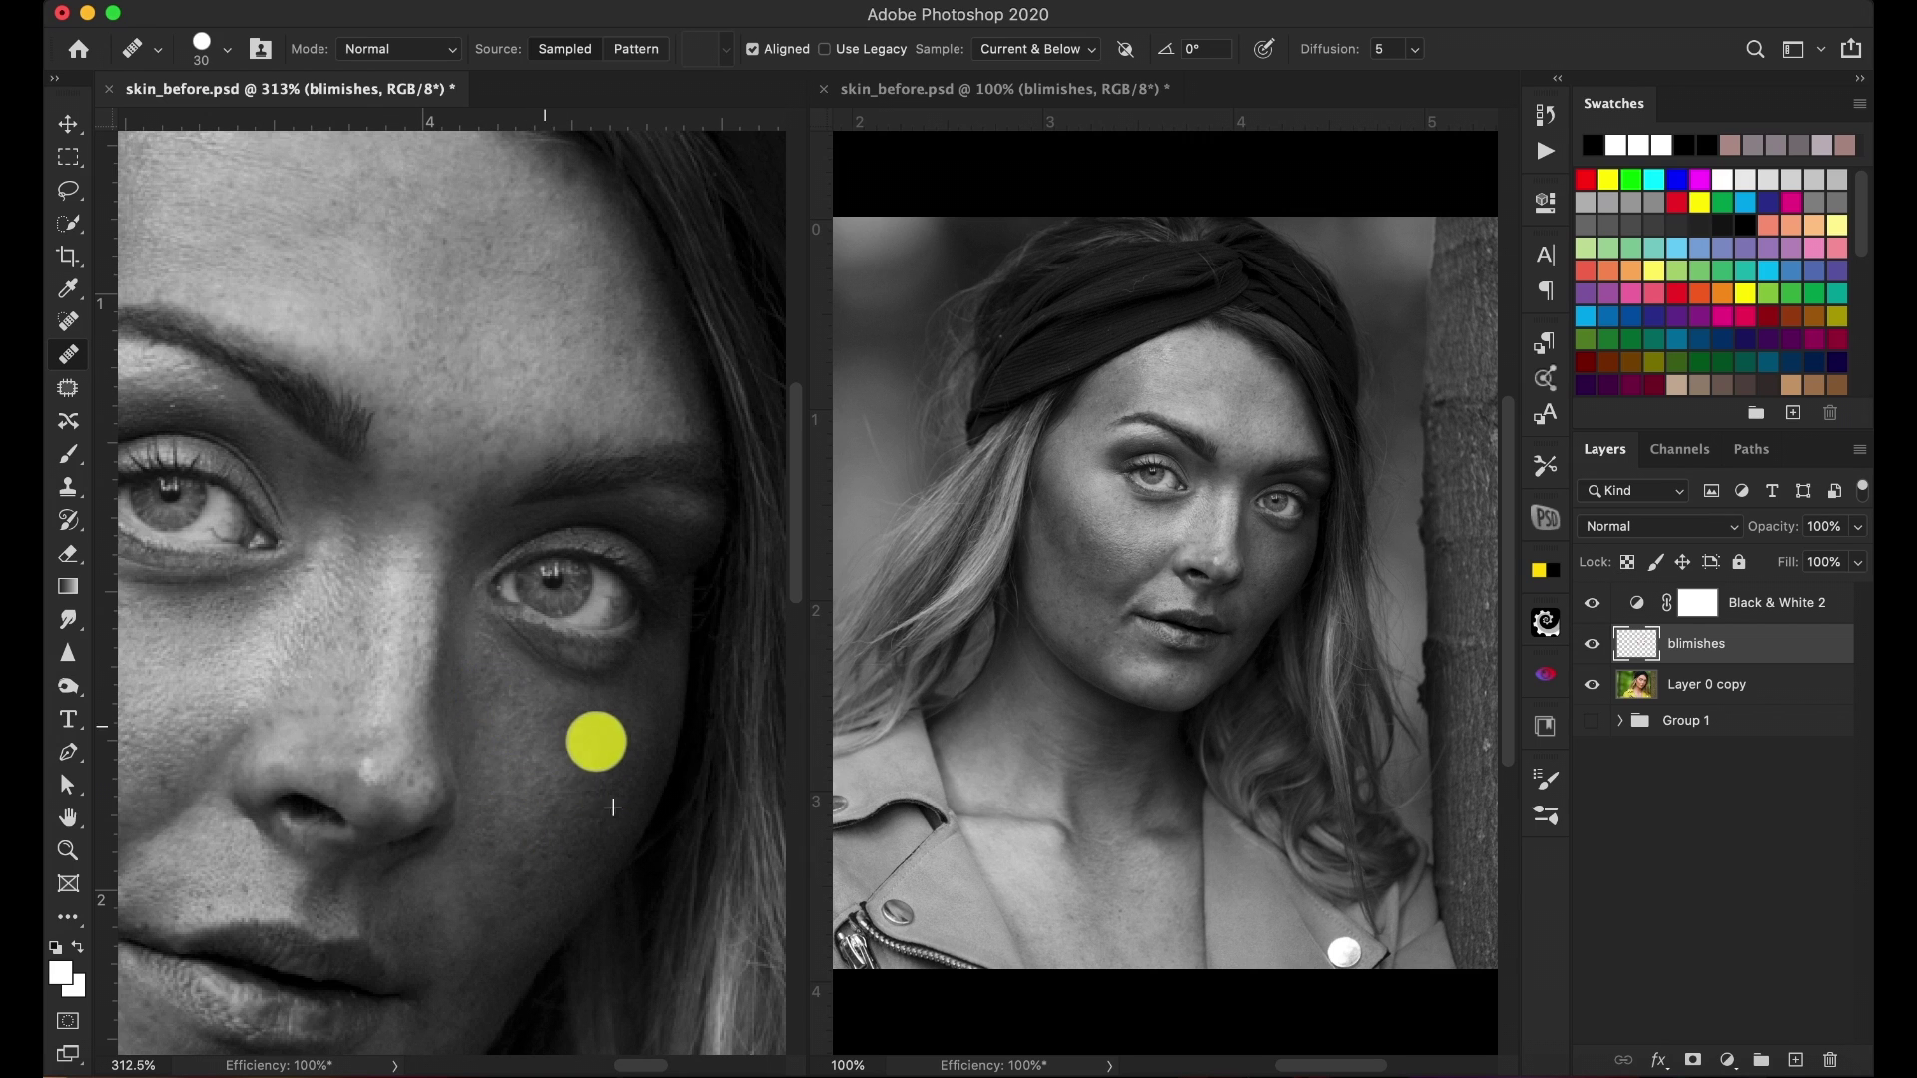
{"action": "left_click", "coordinate": [525, 875]}
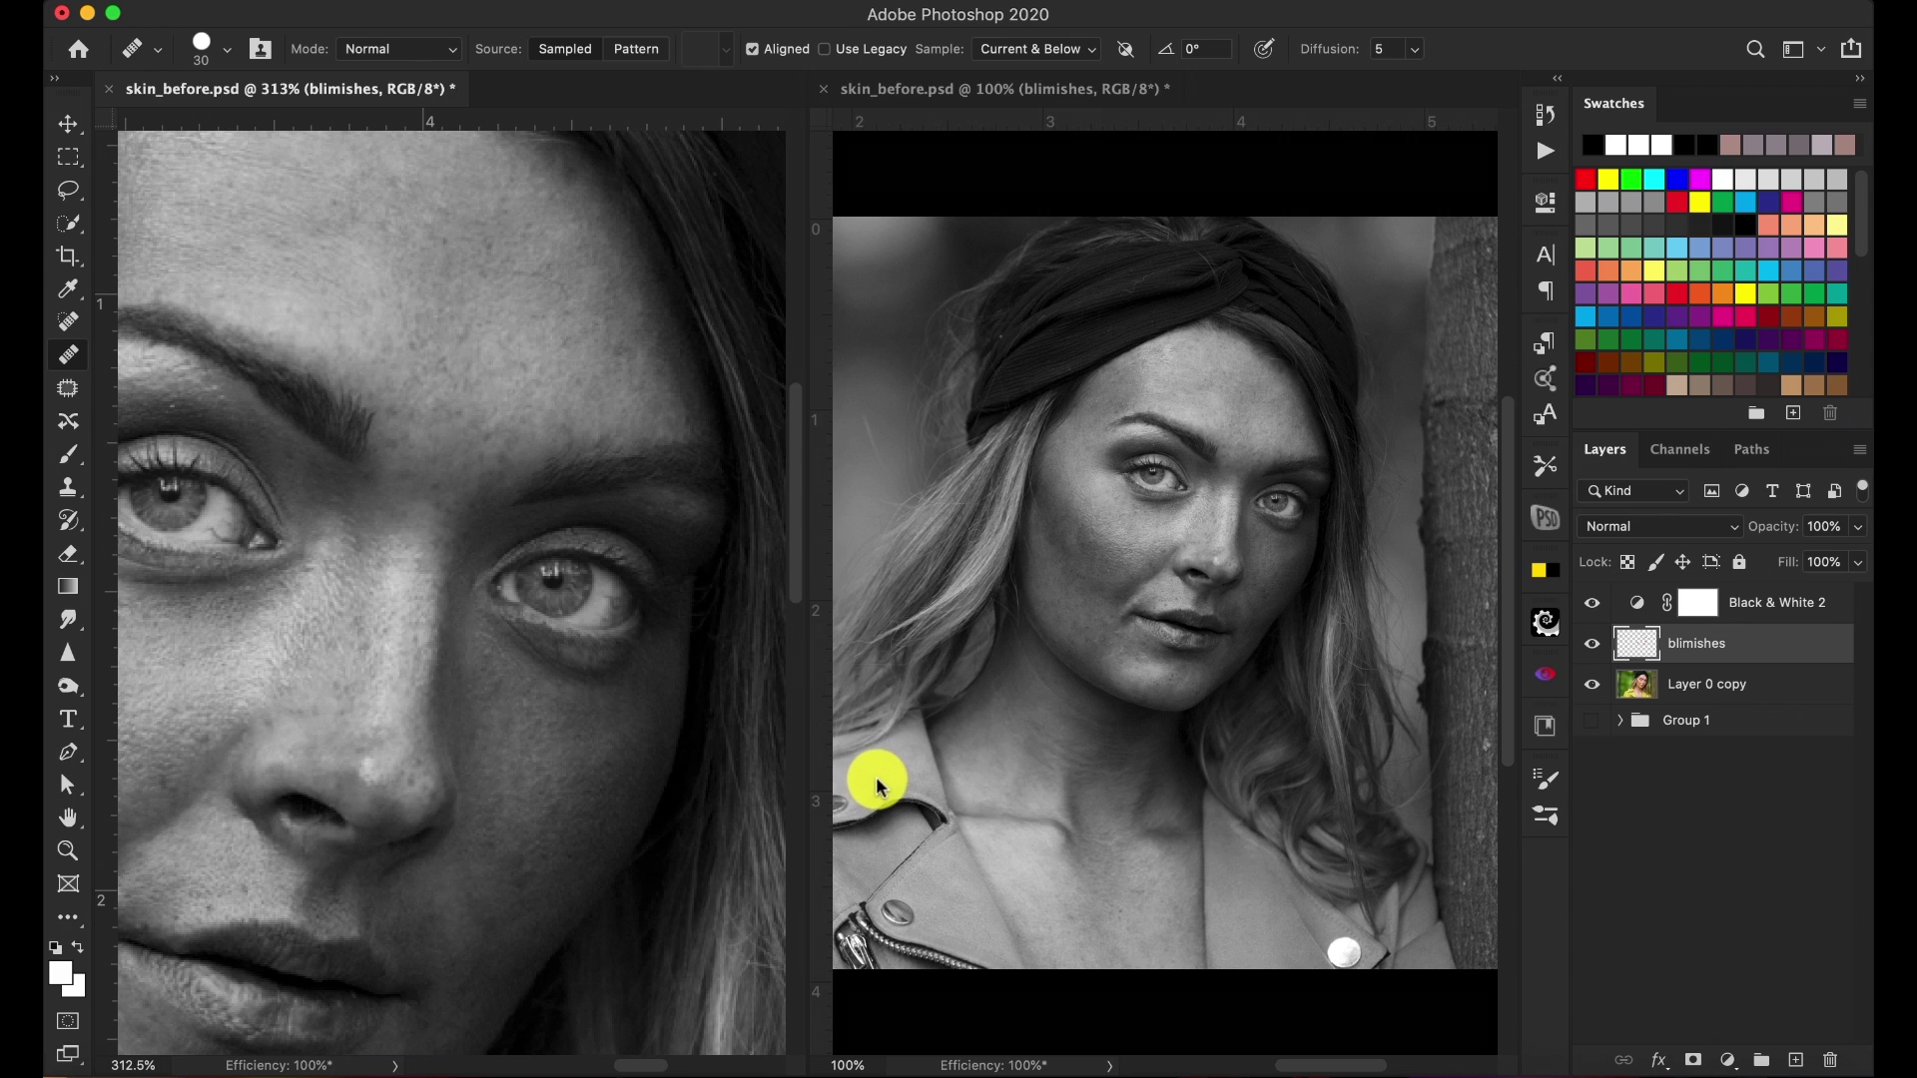
Heal a spot on the lower face and hide Black & White 2 to show colour
{"action": "left_click", "coordinate": [1595, 647]}
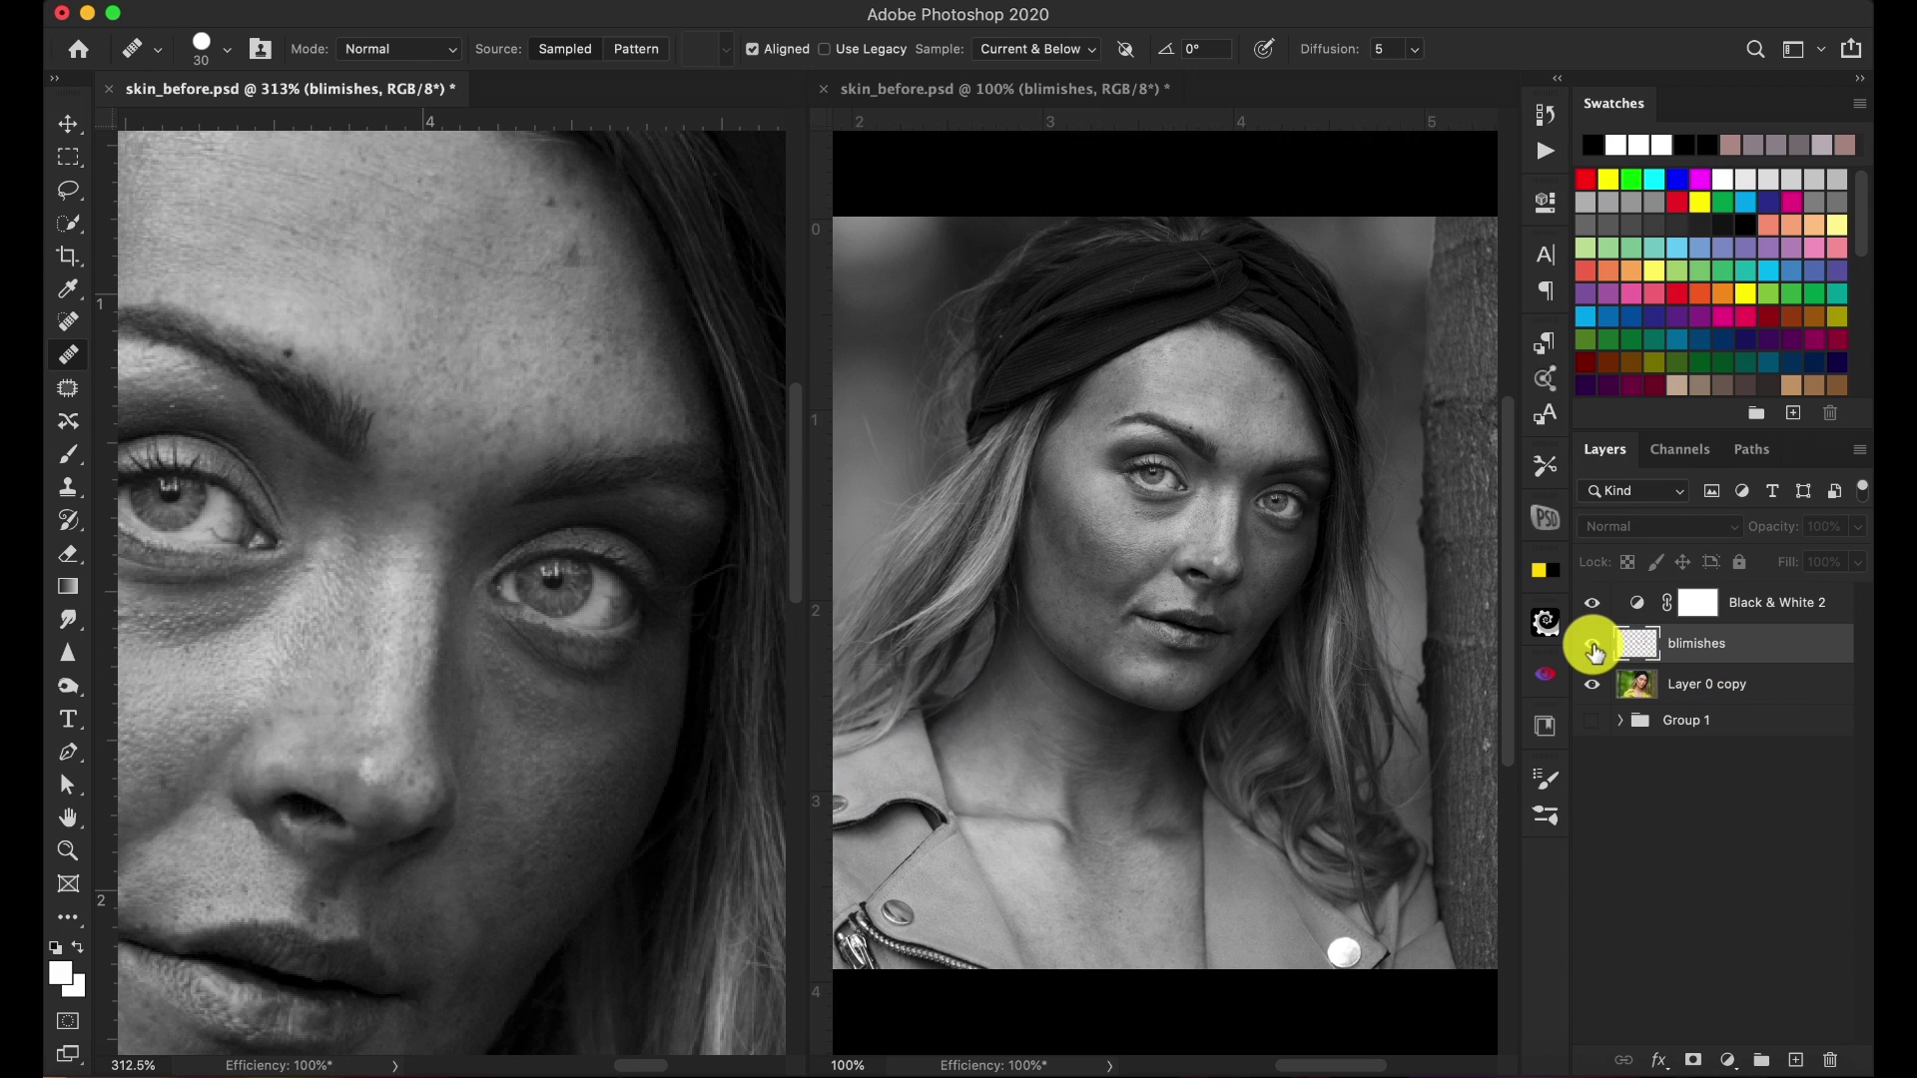
{"action": "left_click", "coordinate": [1596, 647]}
{"action": "scroll", "coordinate": [567, 783], "scroll_direction": "down", "scroll_amount": 5}
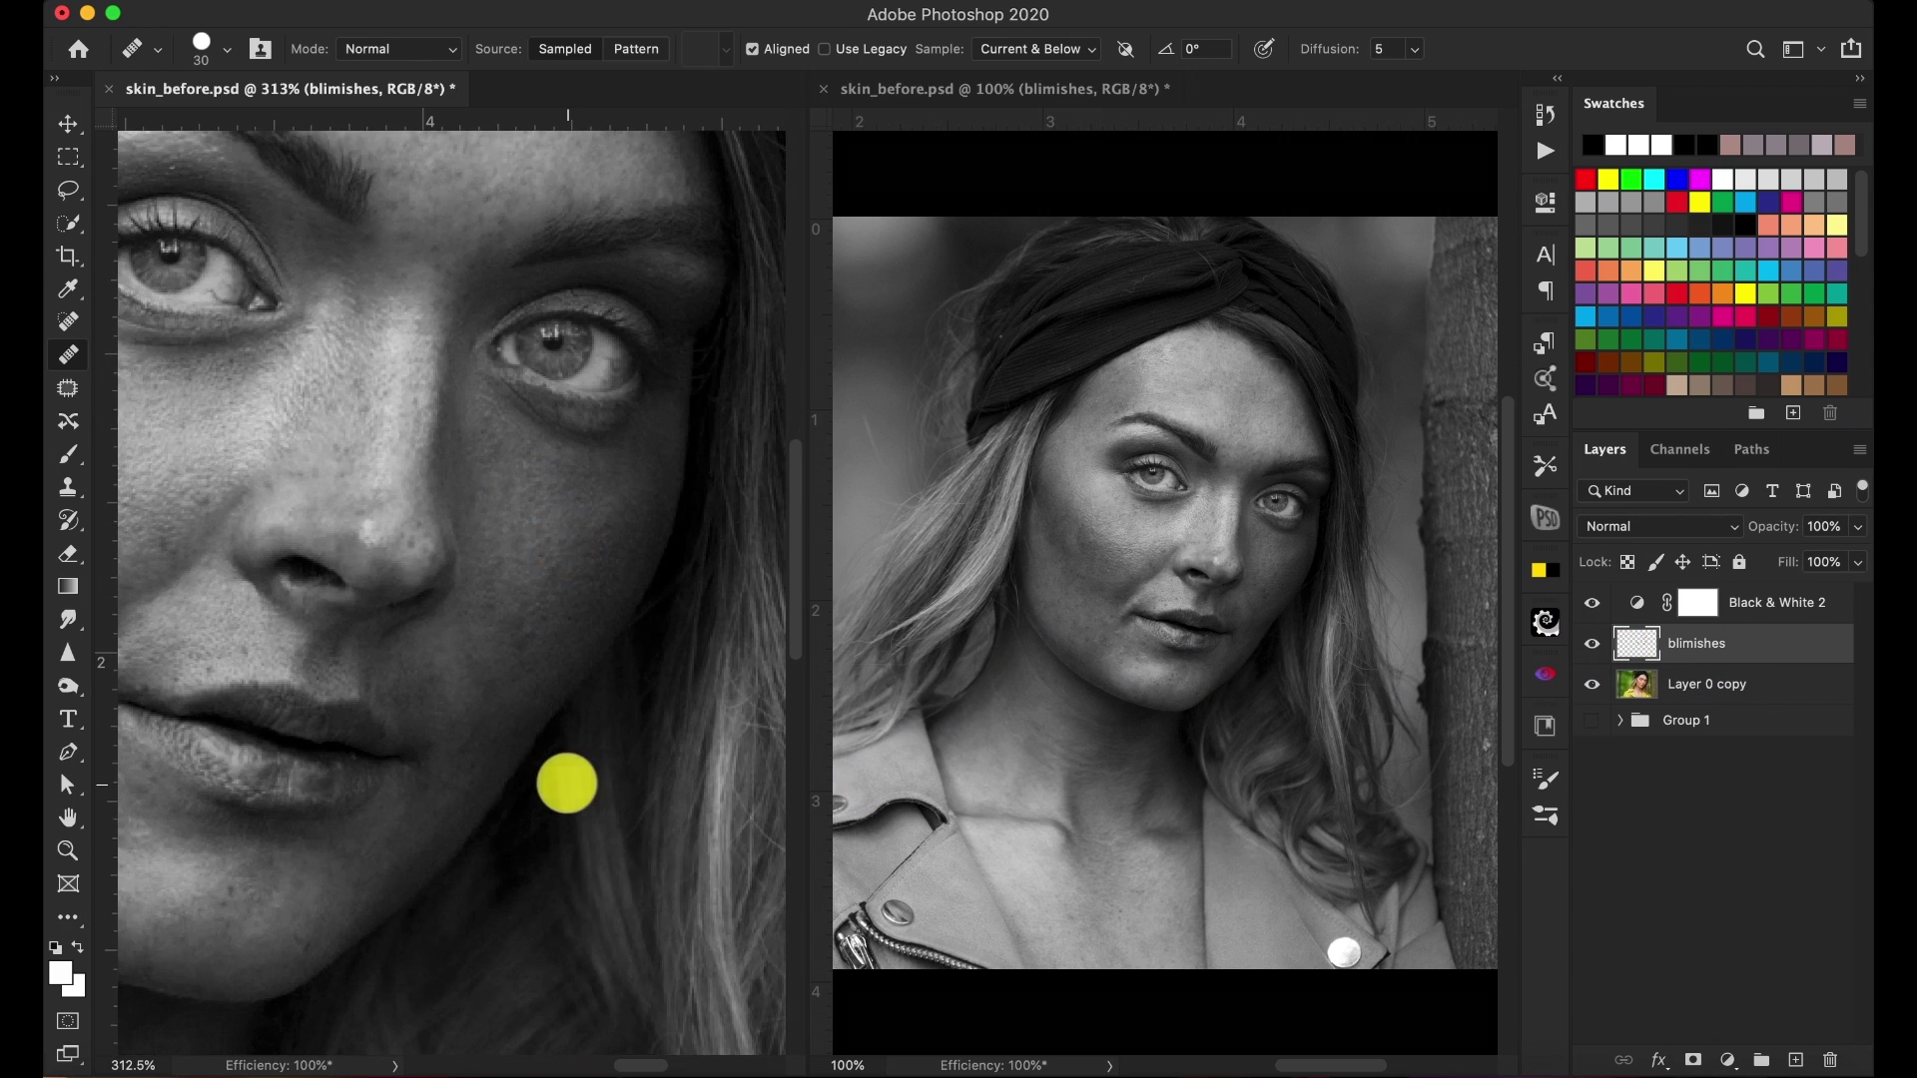
{"action": "left_click", "coordinate": [662, 782]}
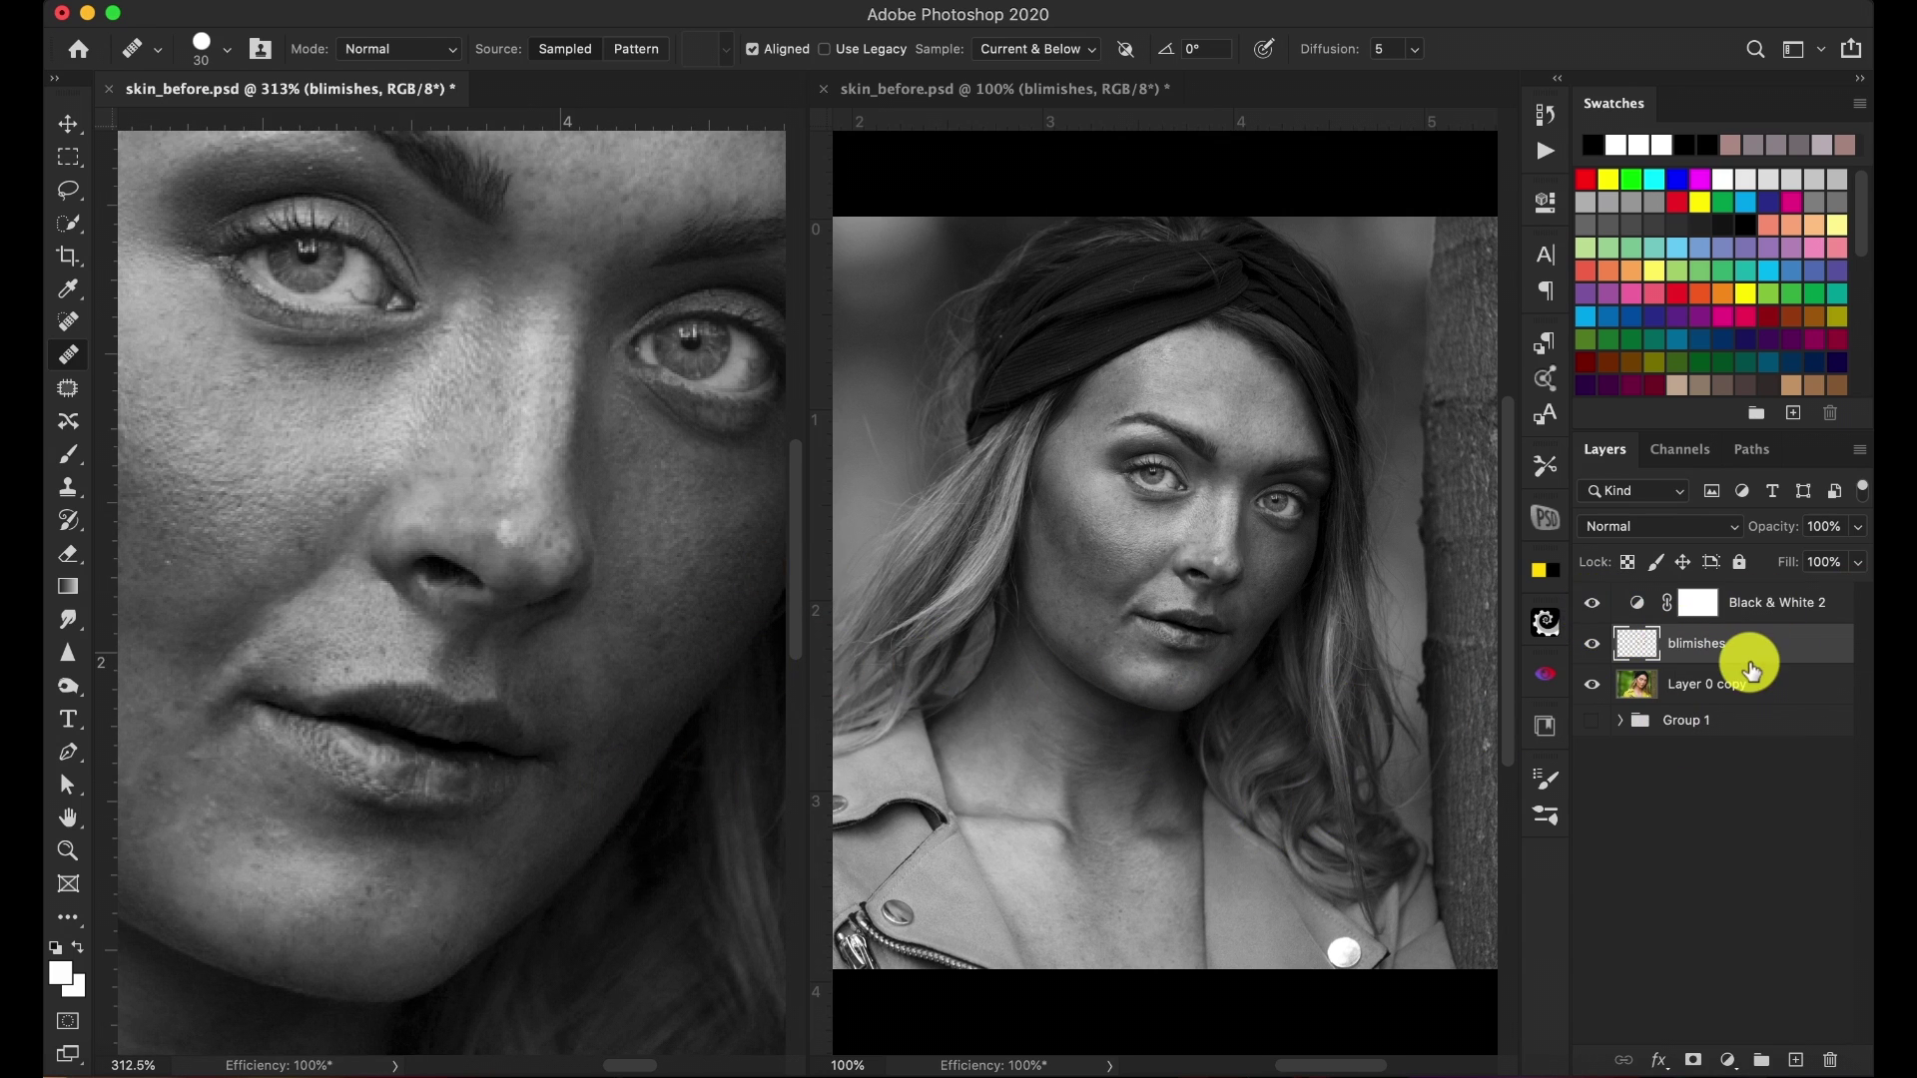
{"action": "left_click", "coordinate": [1593, 605]}
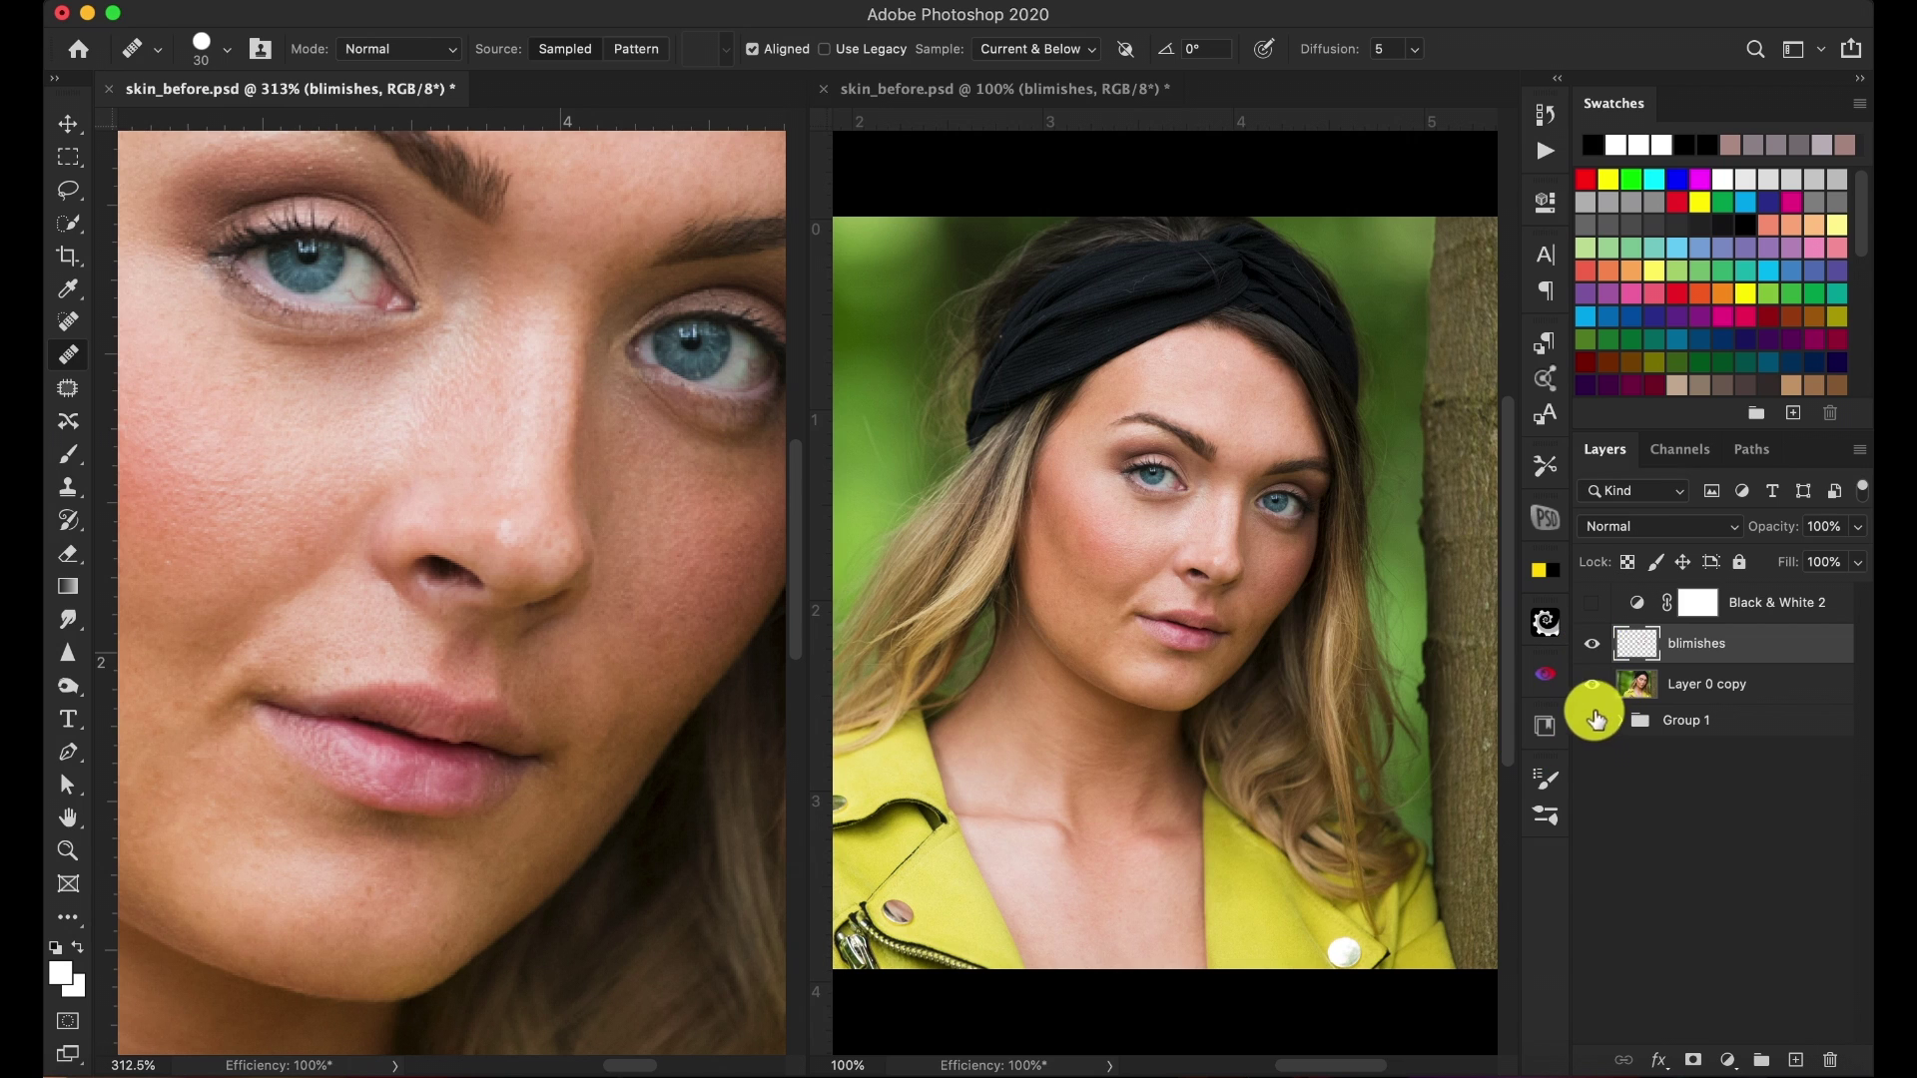
Flip the blimishes layer on and off to compare, leave it hidden, and re-enable Black & White 2
{"action": "left_click", "coordinate": [1591, 648]}
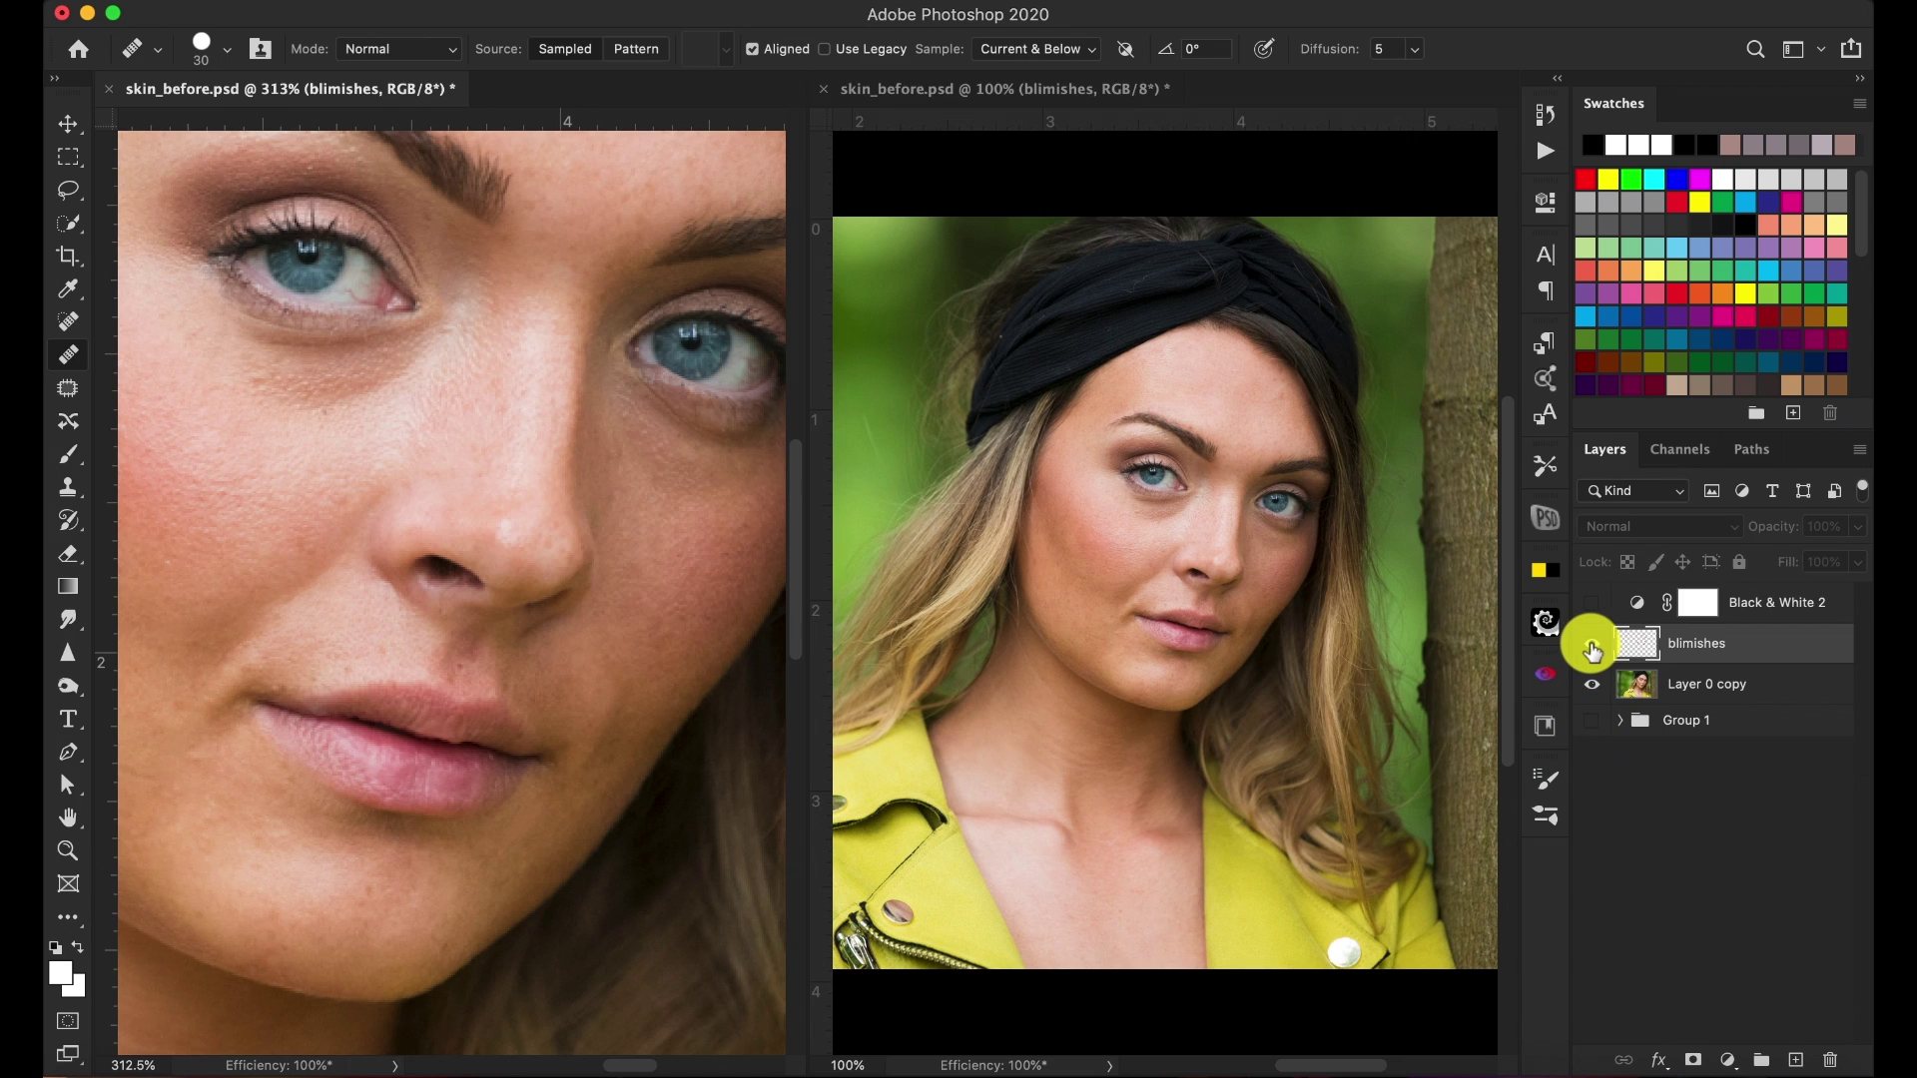
{"action": "left_click", "coordinate": [1592, 649]}
{"action": "left_click", "coordinate": [1591, 648]}
{"action": "left_click", "coordinate": [1591, 649]}
{"action": "left_click", "coordinate": [1592, 649]}
{"action": "left_click", "coordinate": [1591, 649]}
{"action": "left_click", "coordinate": [1591, 649]}
{"action": "left_click", "coordinate": [1591, 649]}
{"action": "left_click", "coordinate": [1591, 649]}
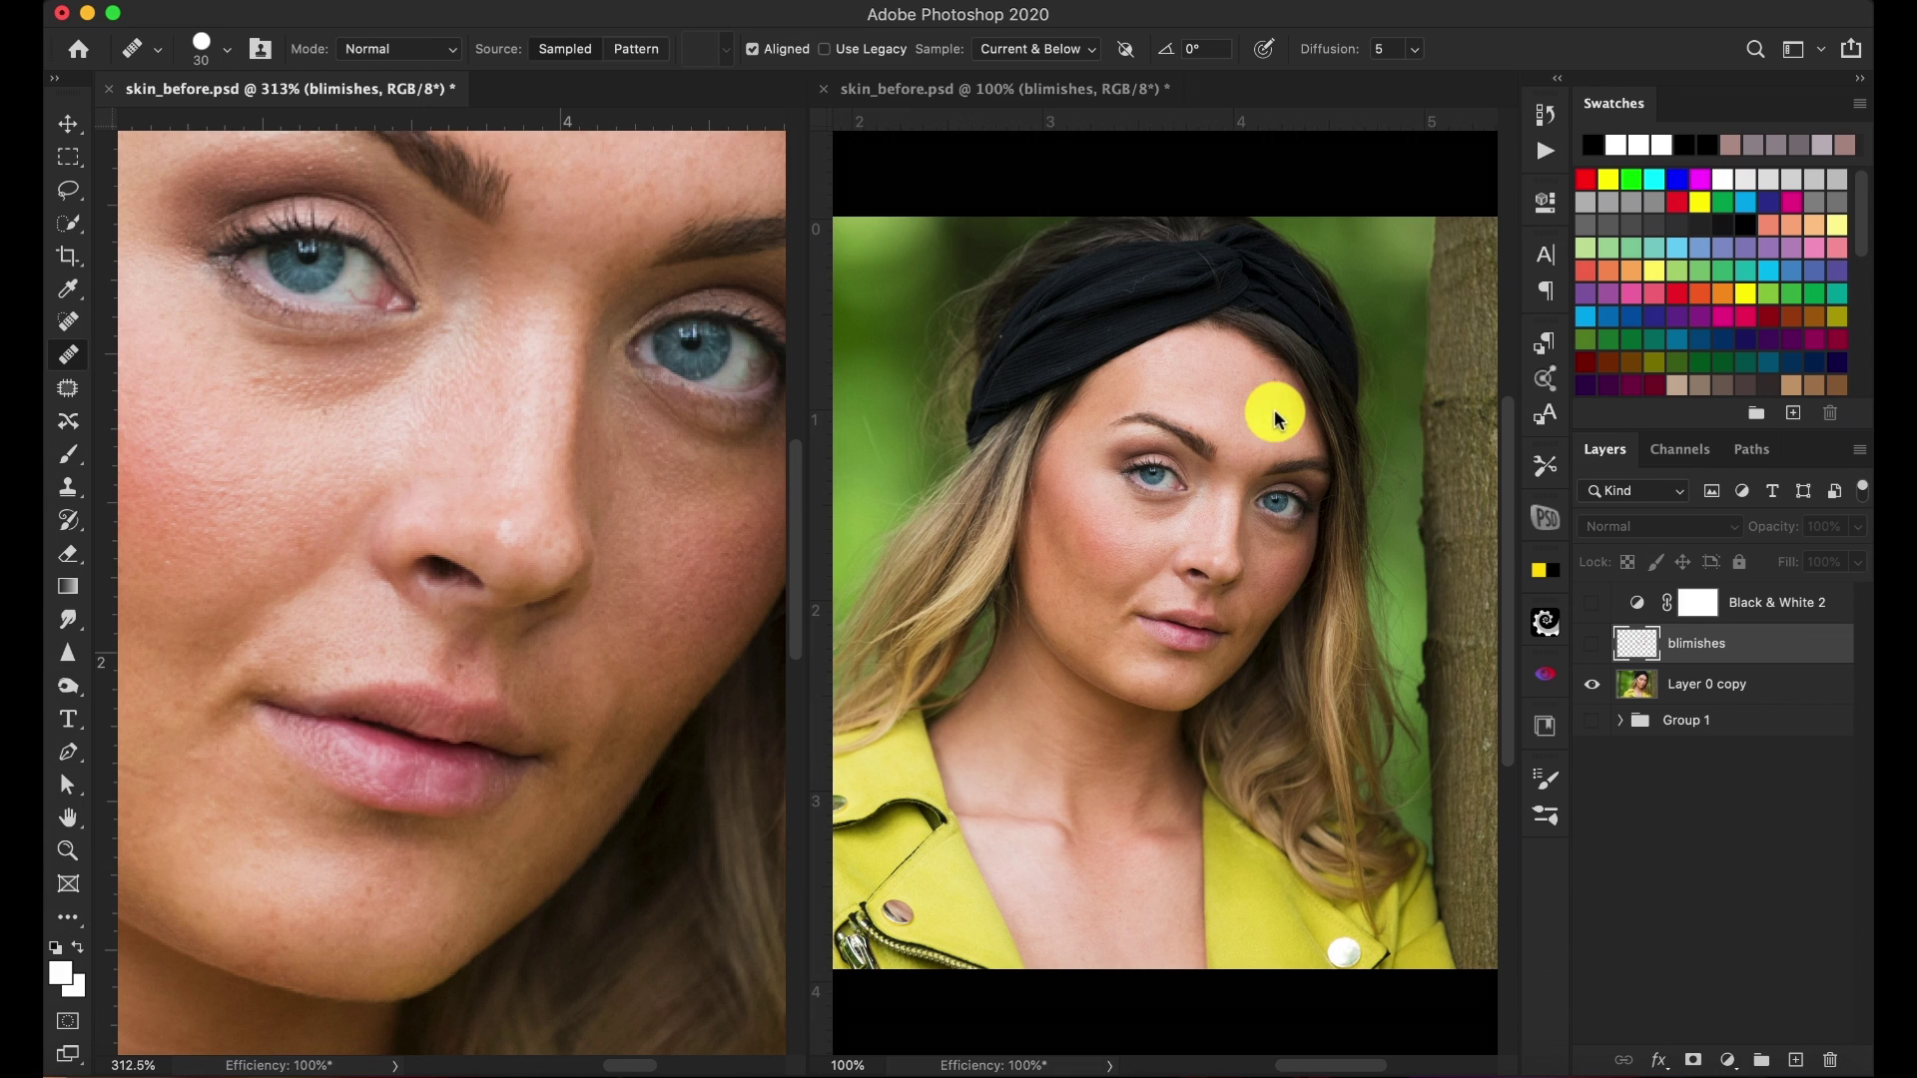
{"action": "scroll", "coordinate": [1074, 779], "scroll_direction": "down", "scroll_amount": 5}
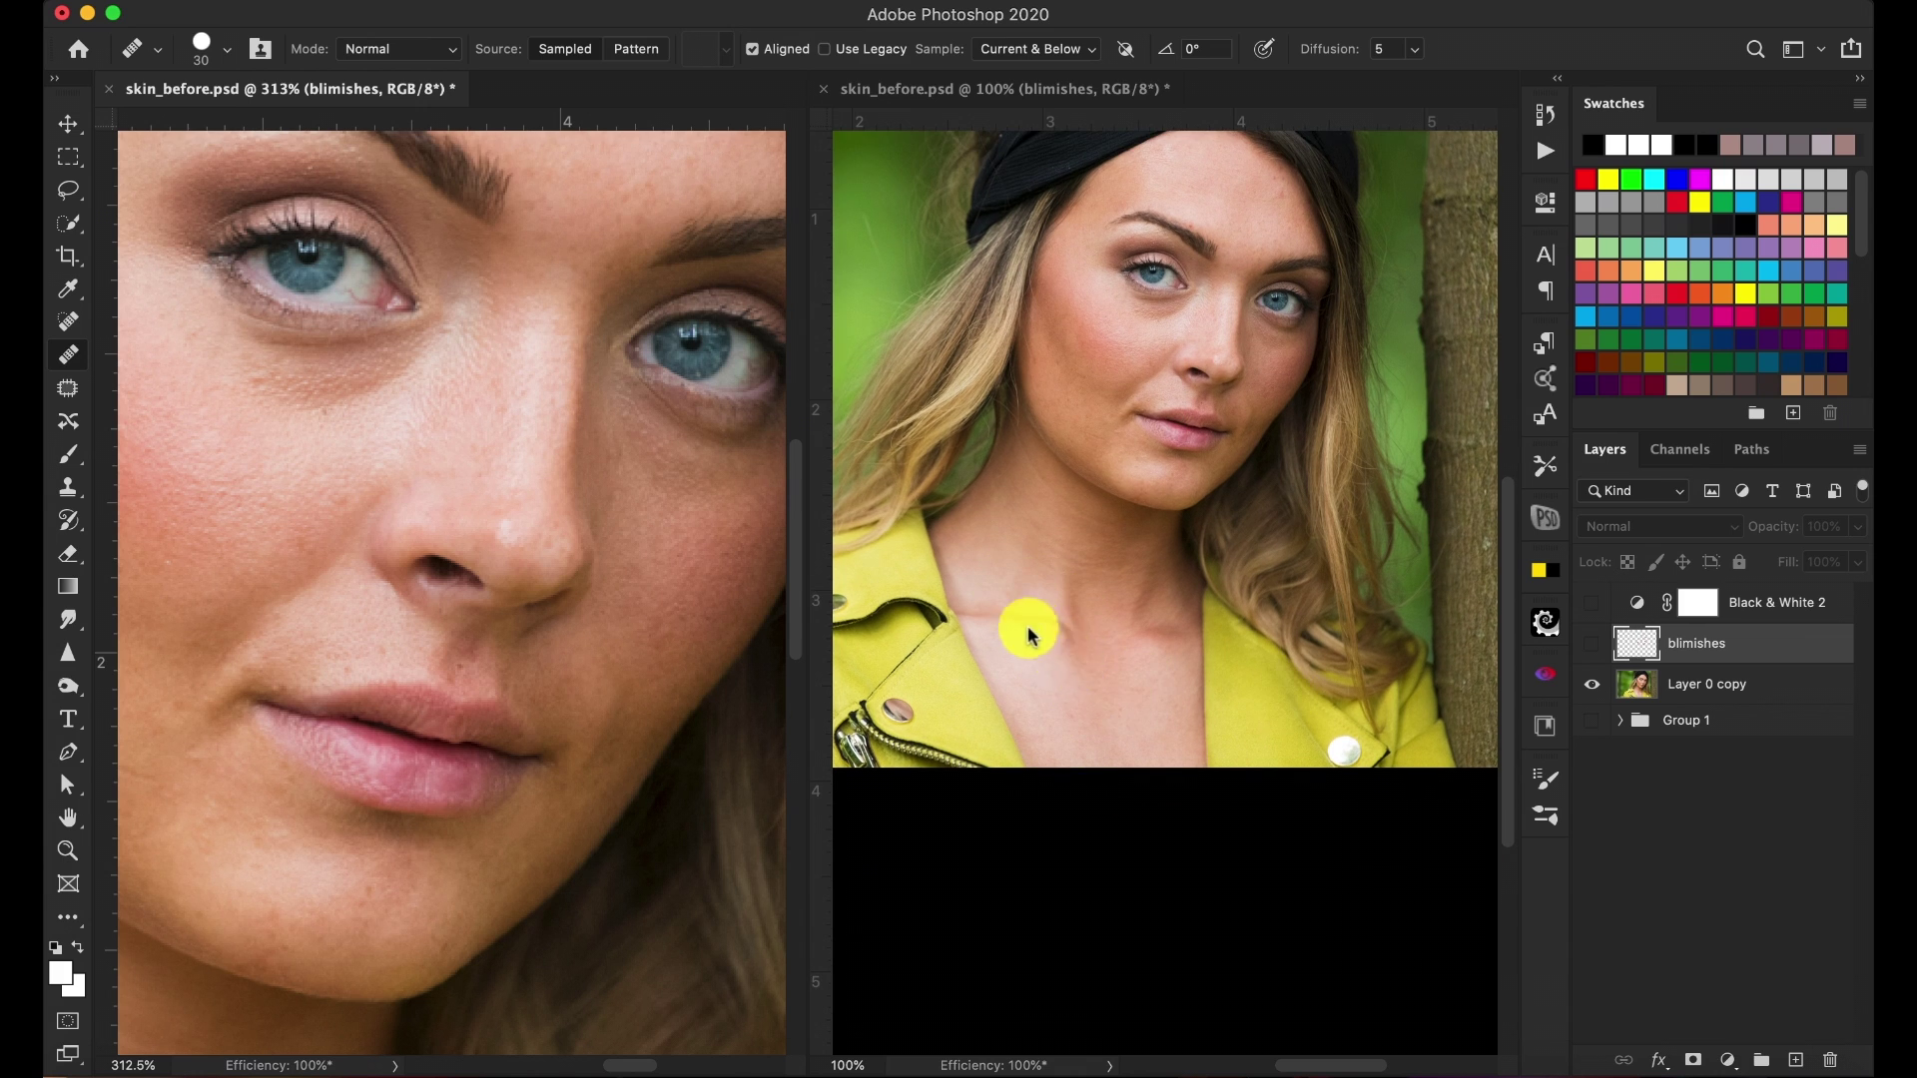
{"action": "left_click", "coordinate": [1592, 604]}
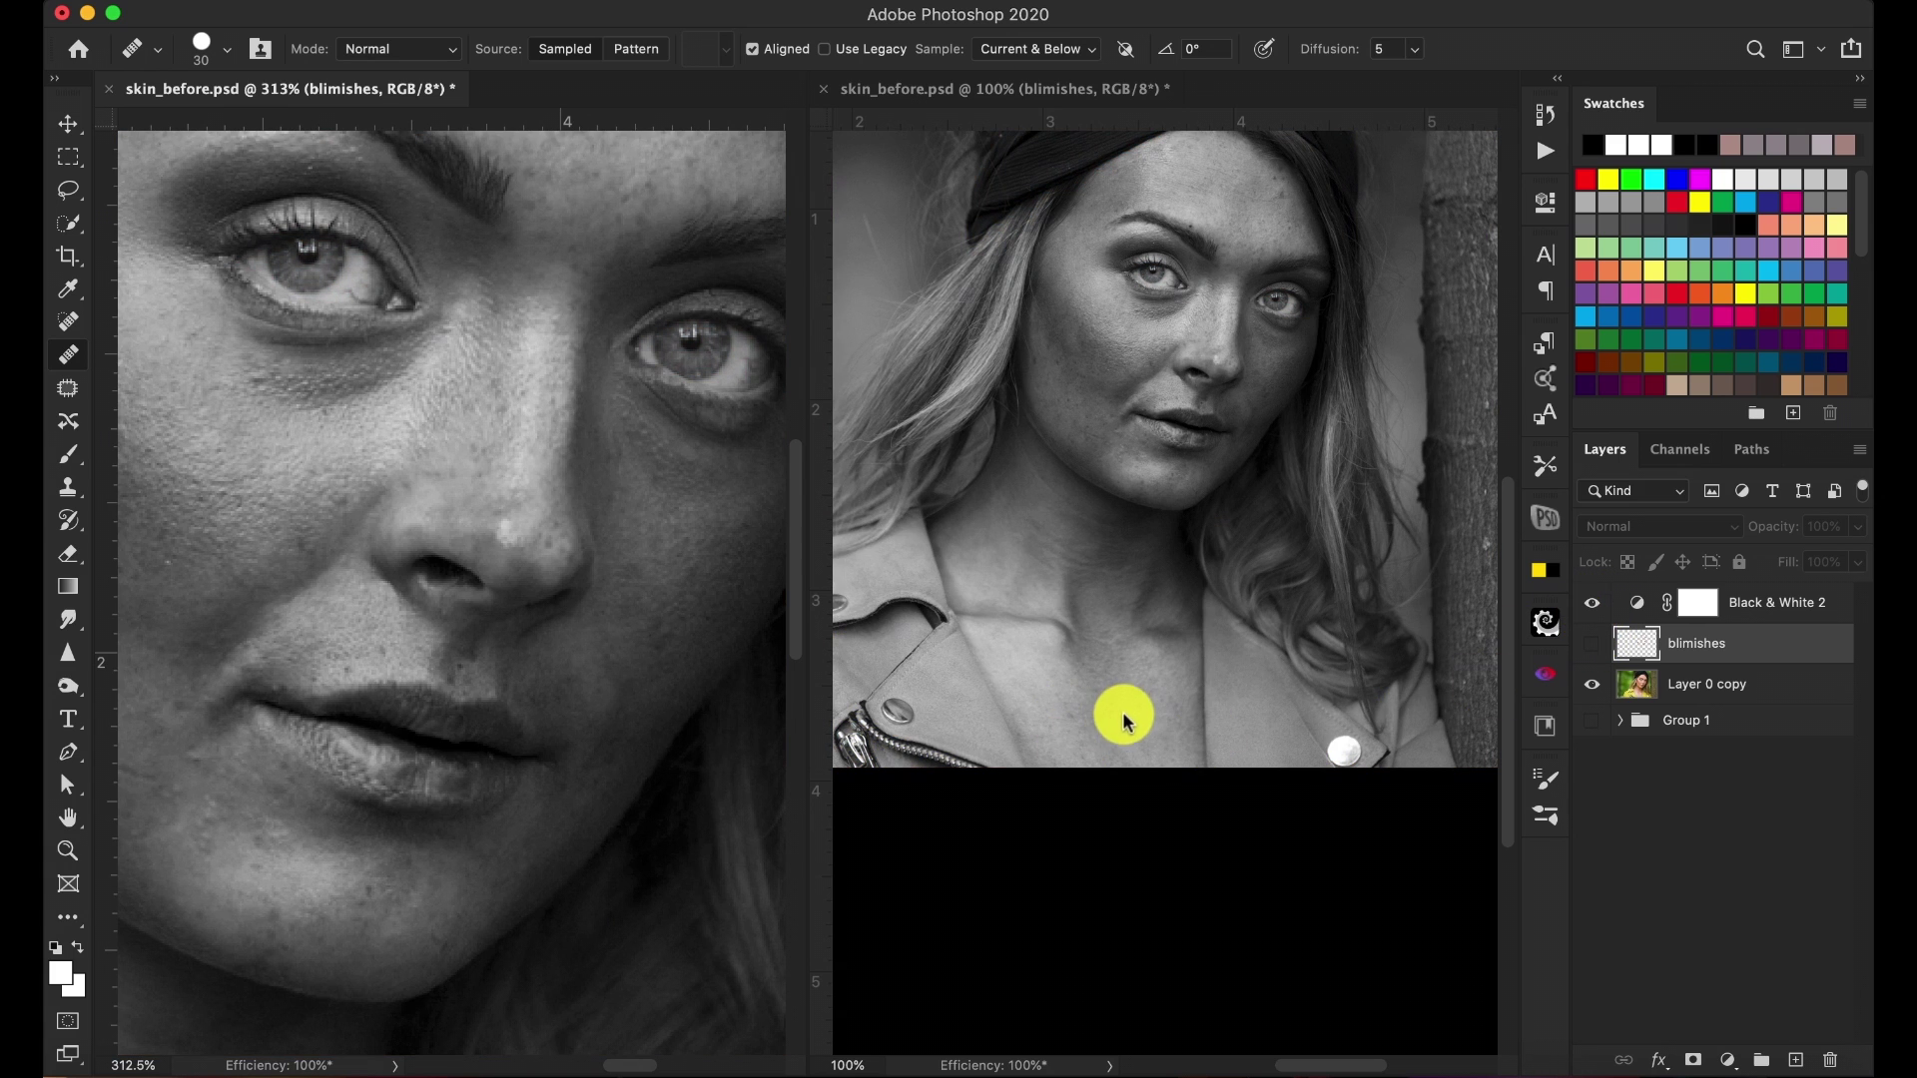
Scroll the 313% view down and right to the neck and collar
{"action": "scroll", "coordinate": [265, 740], "scroll_direction": "down", "scroll_amount": 10}
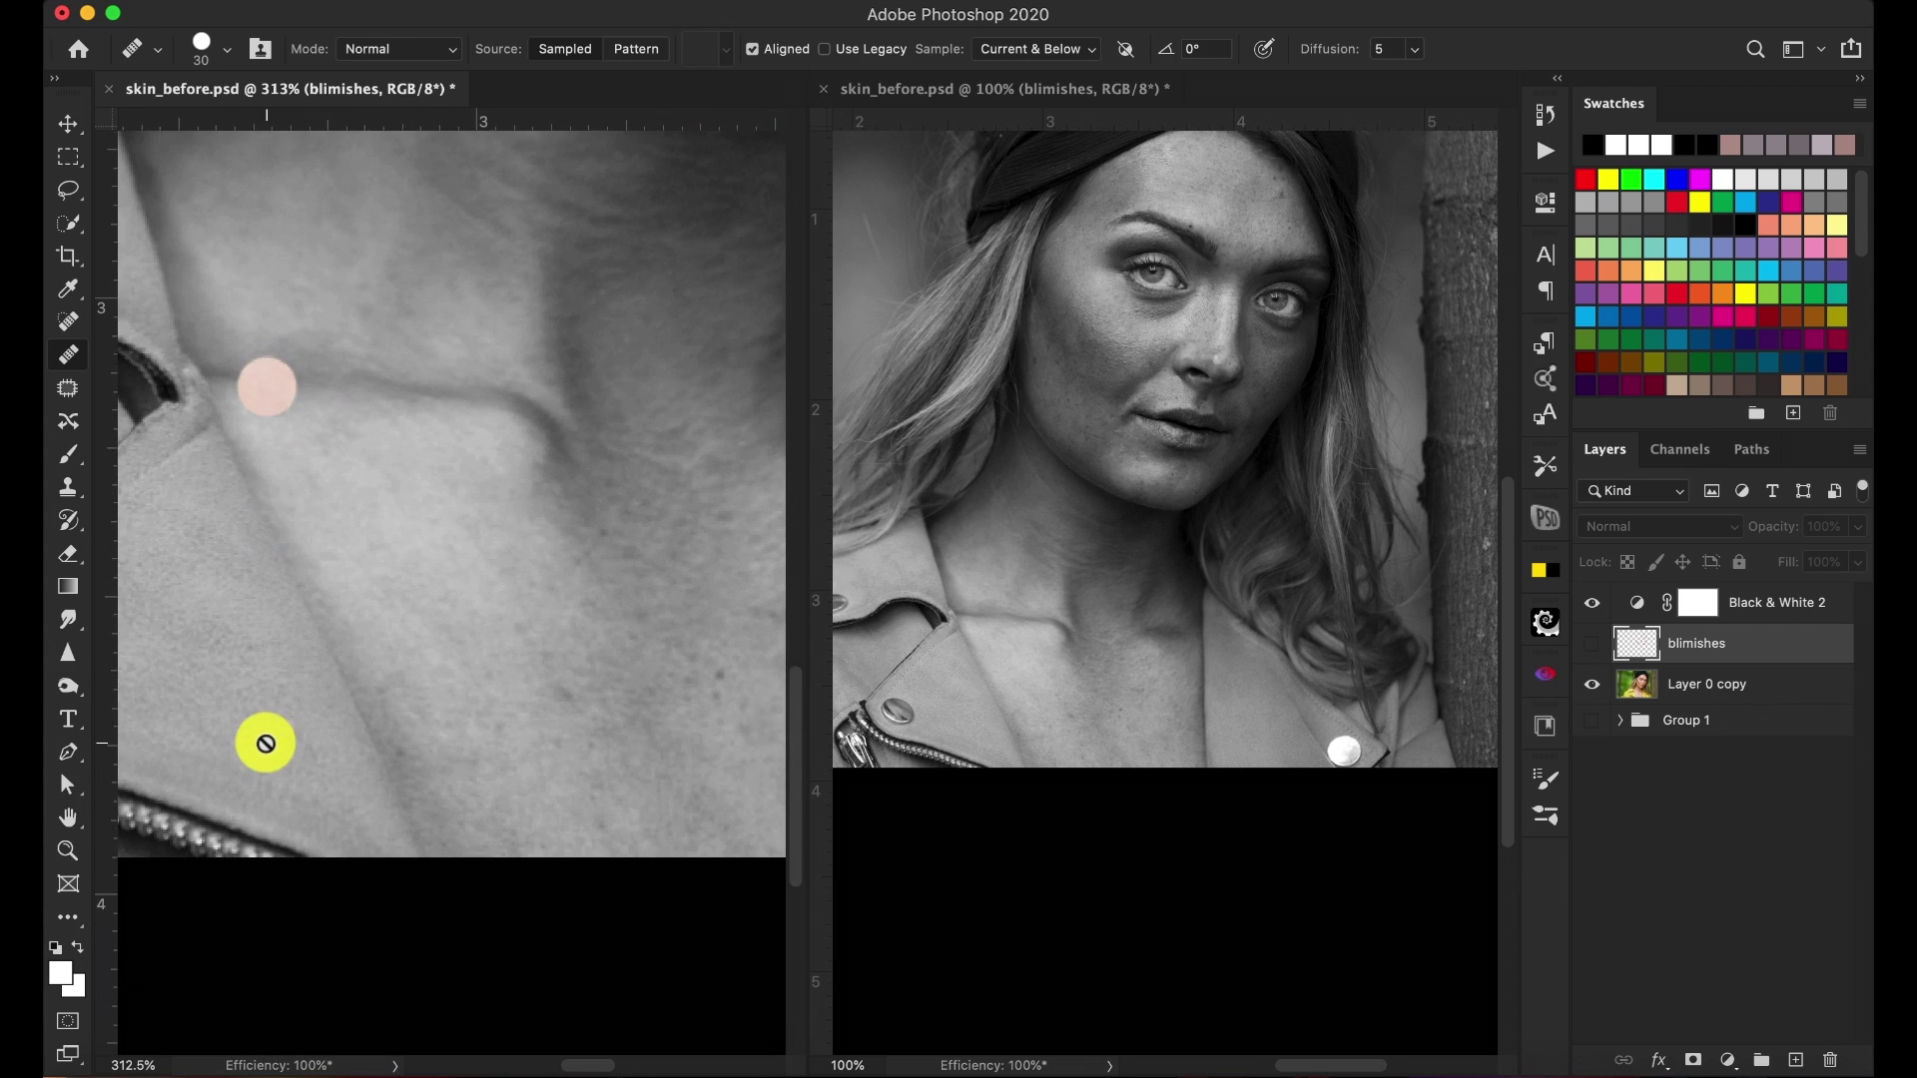
{"action": "scroll", "coordinate": [290, 734], "scroll_direction": "right", "scroll_amount": 5}
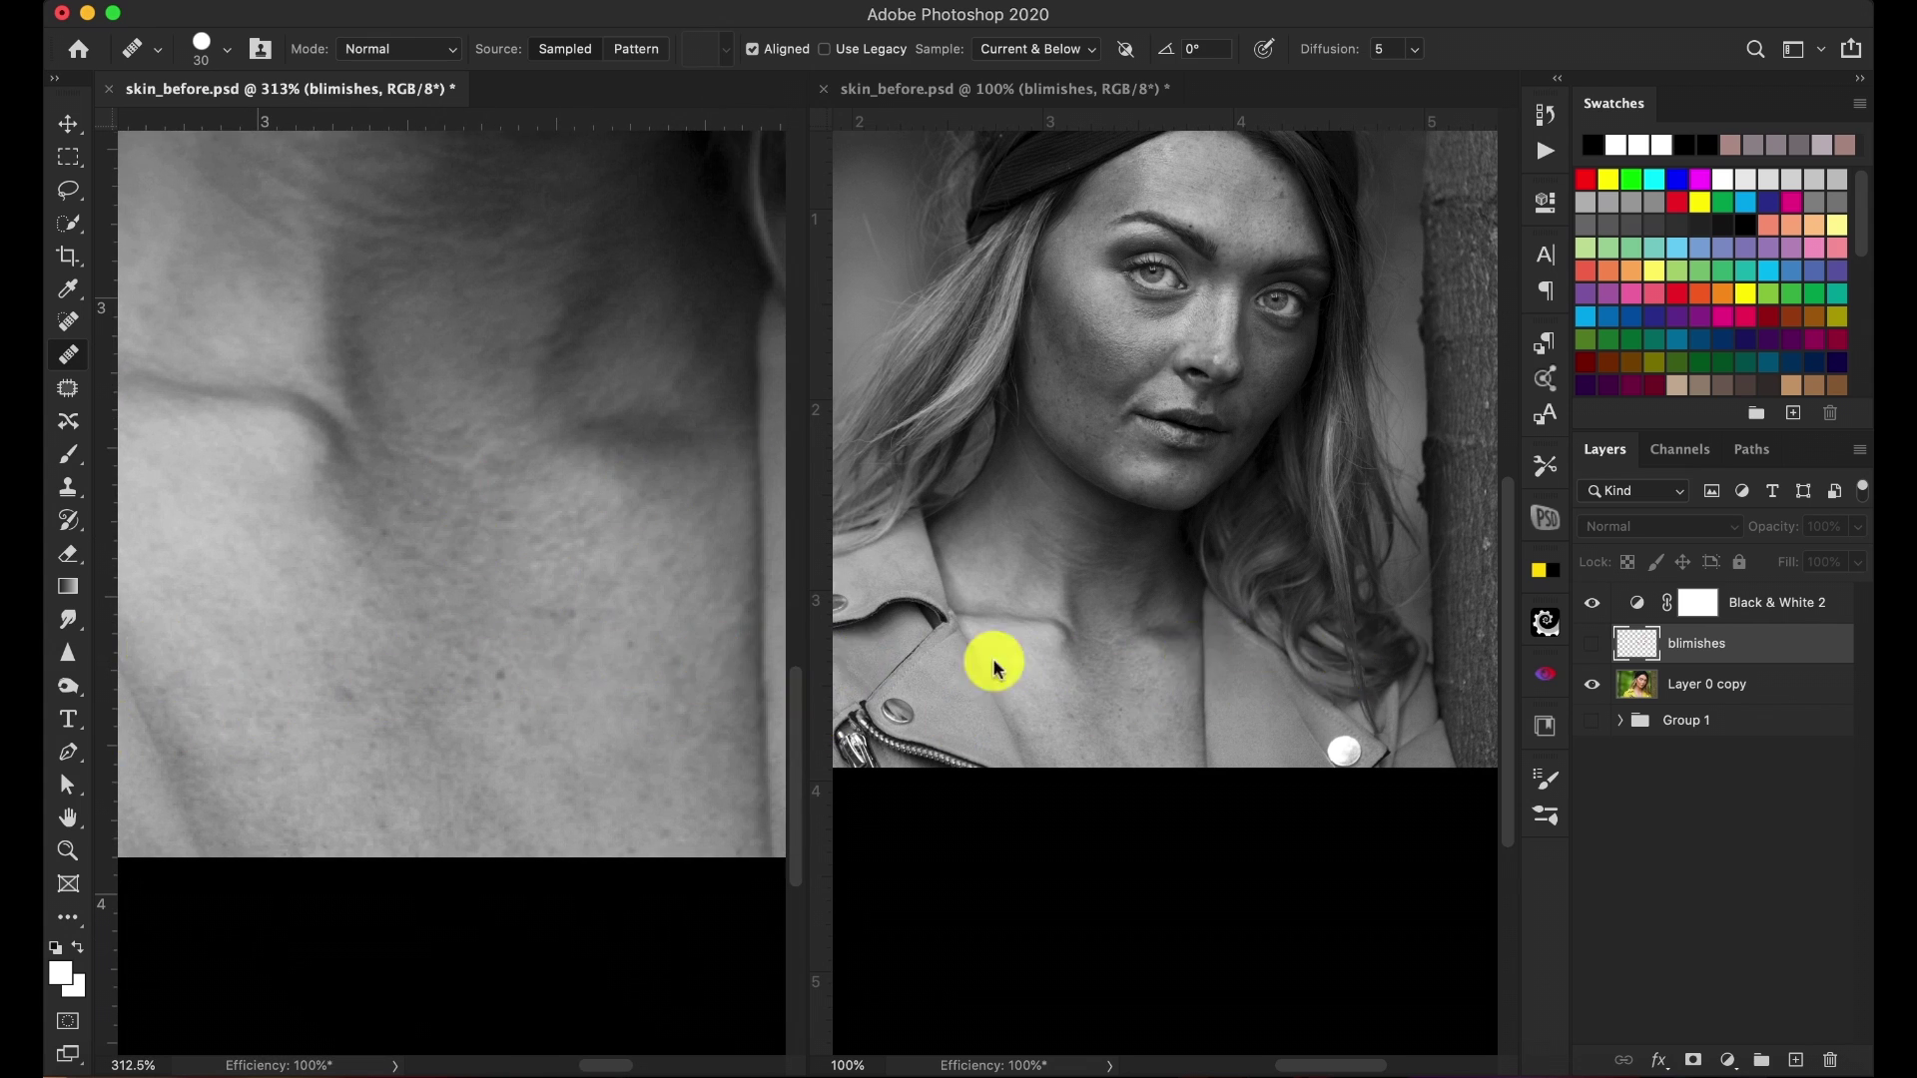
Hide Black & White 2 and show the blimishes layer, viewing the retouched face in colour
{"action": "left_click", "coordinate": [1591, 604]}
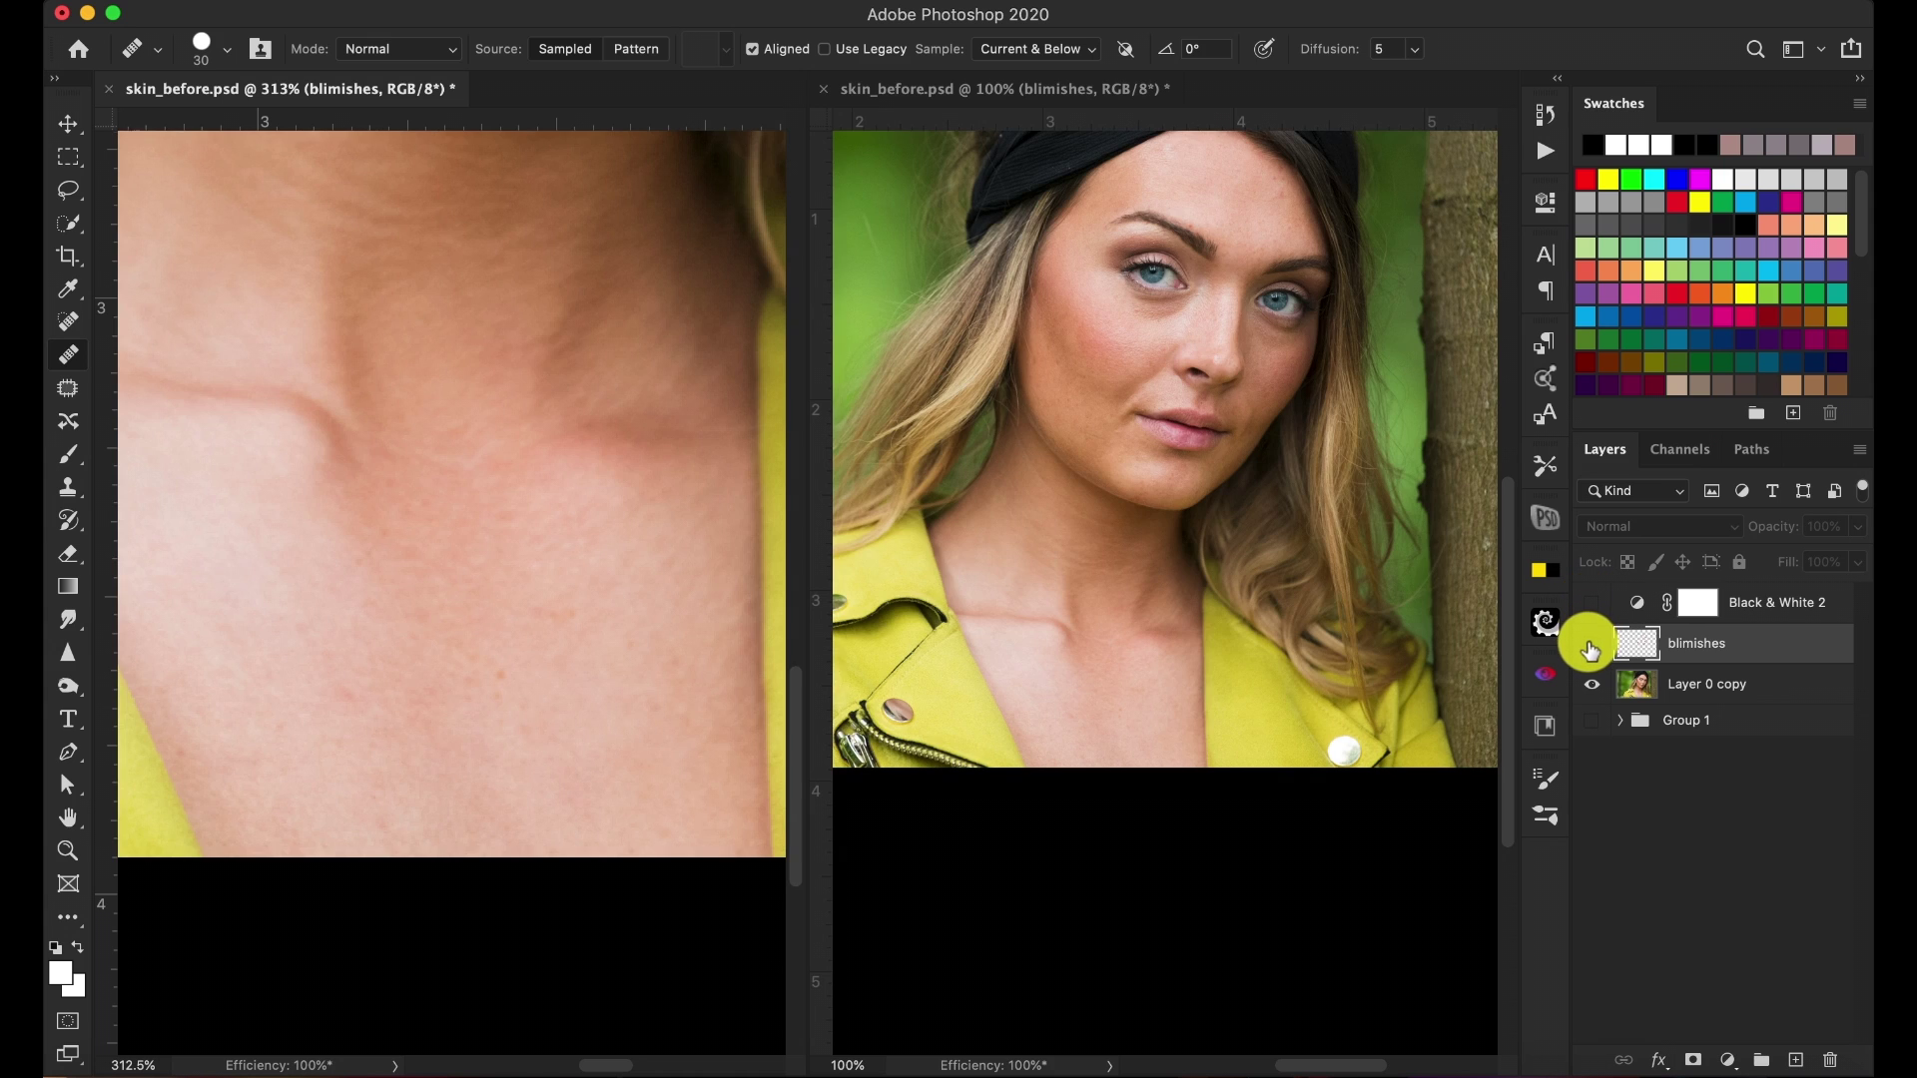
{"action": "left_click", "coordinate": [1591, 643]}
{"action": "scroll", "coordinate": [1056, 545], "scroll_direction": "up", "scroll_amount": 4}
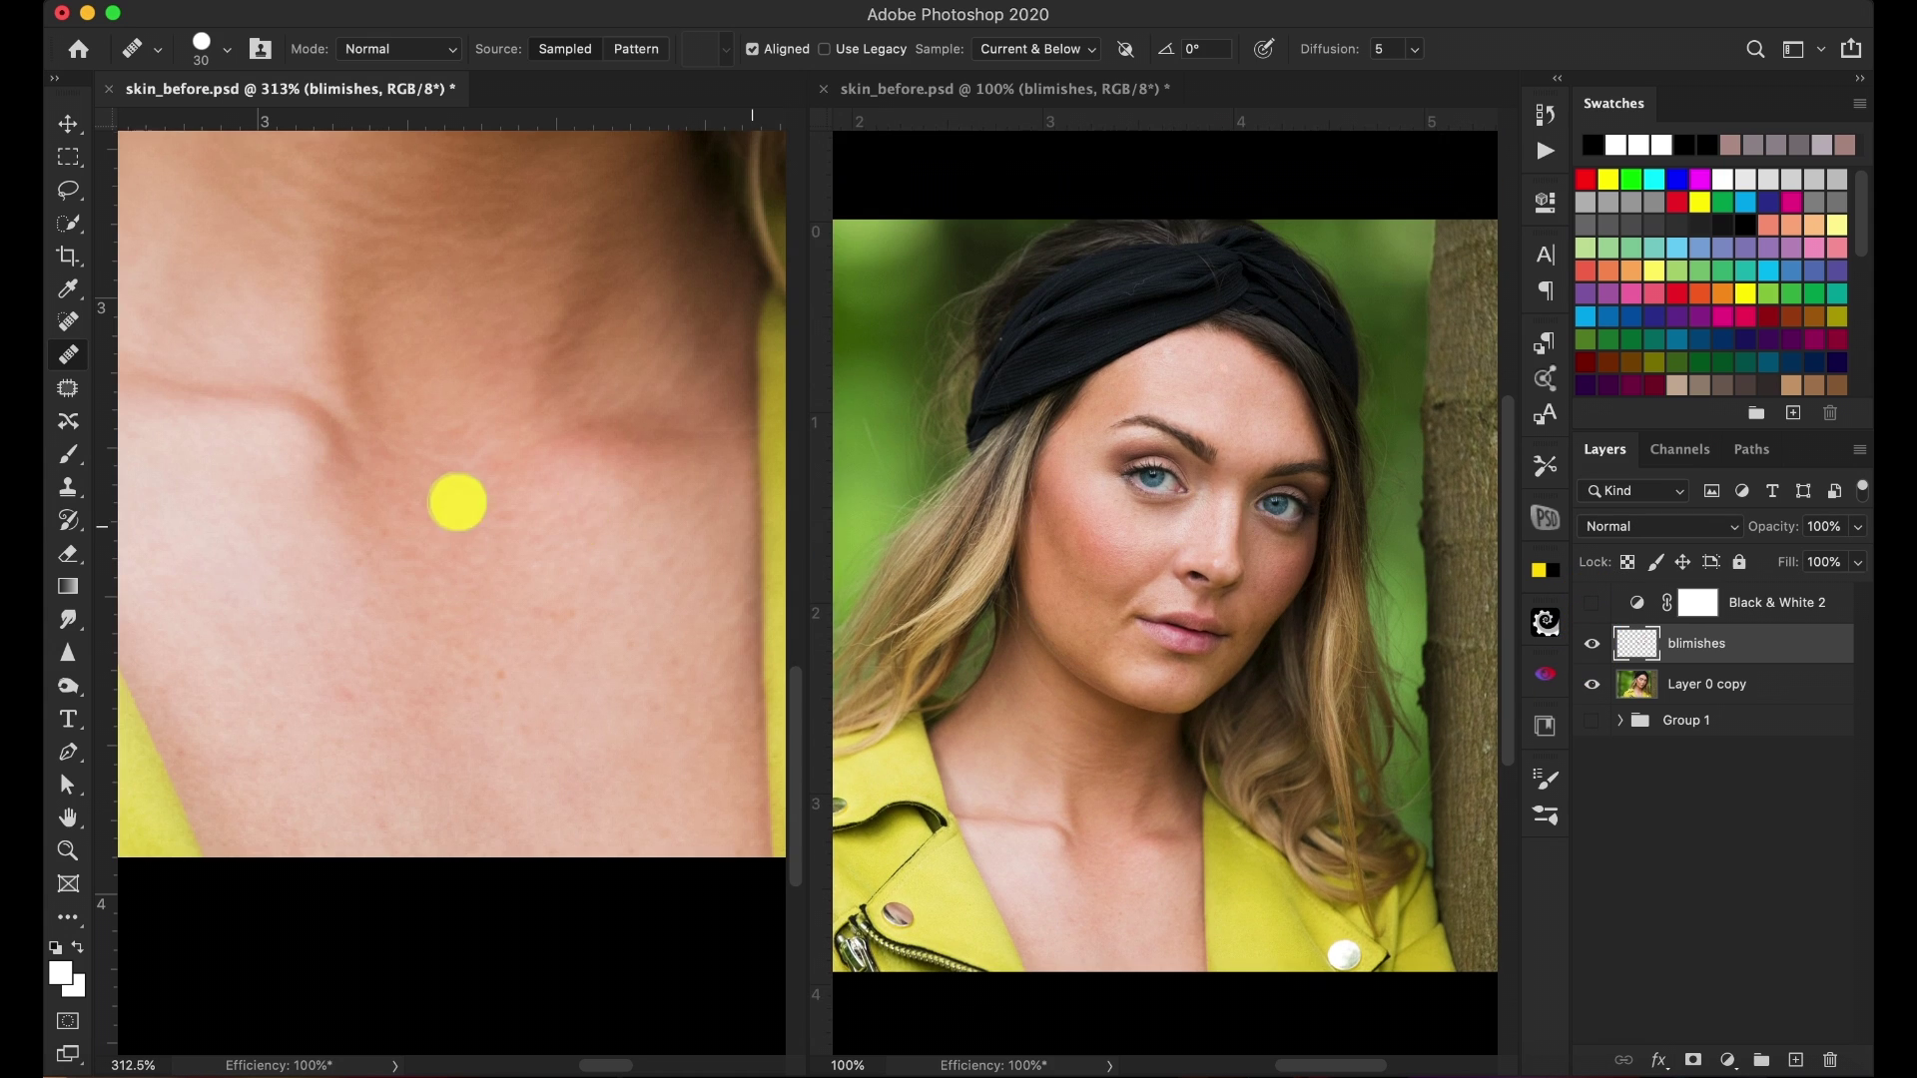
{"action": "scroll", "coordinate": [452, 485], "scroll_direction": "up", "scroll_amount": 2}
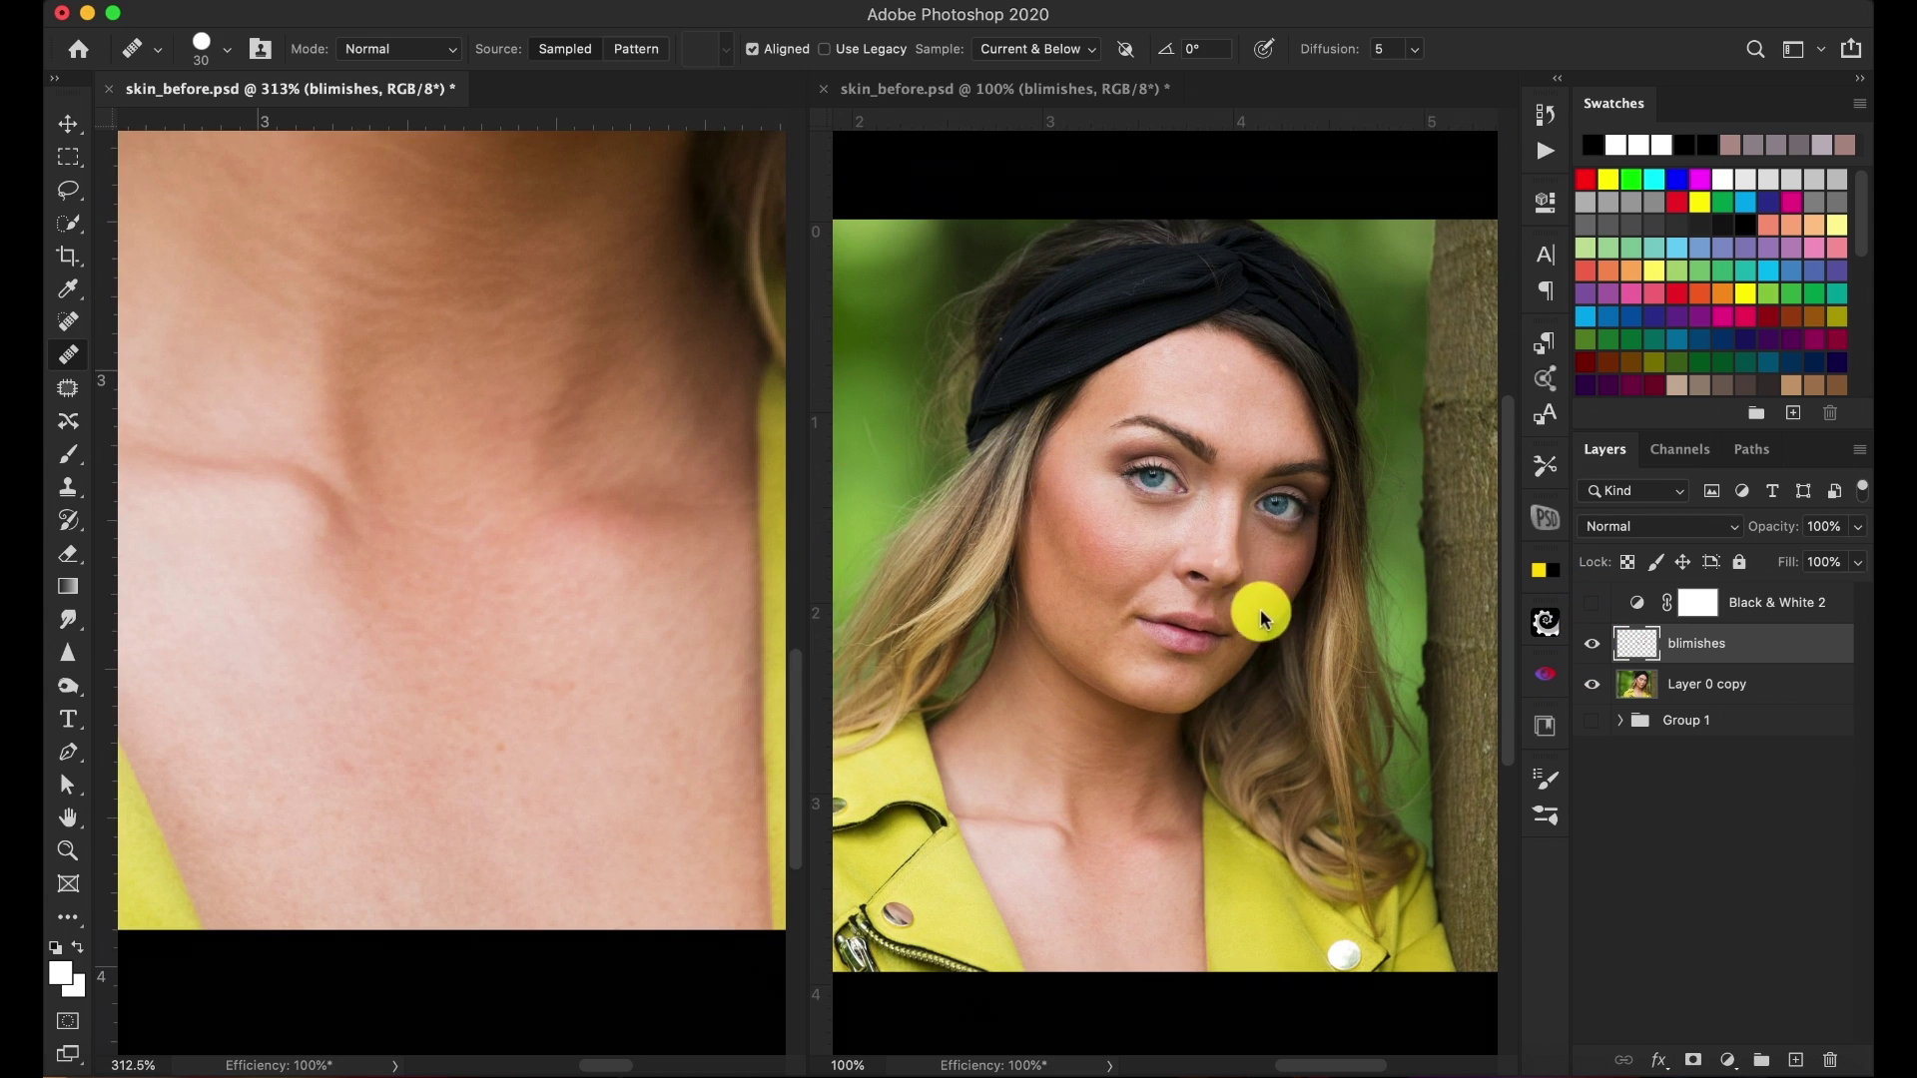